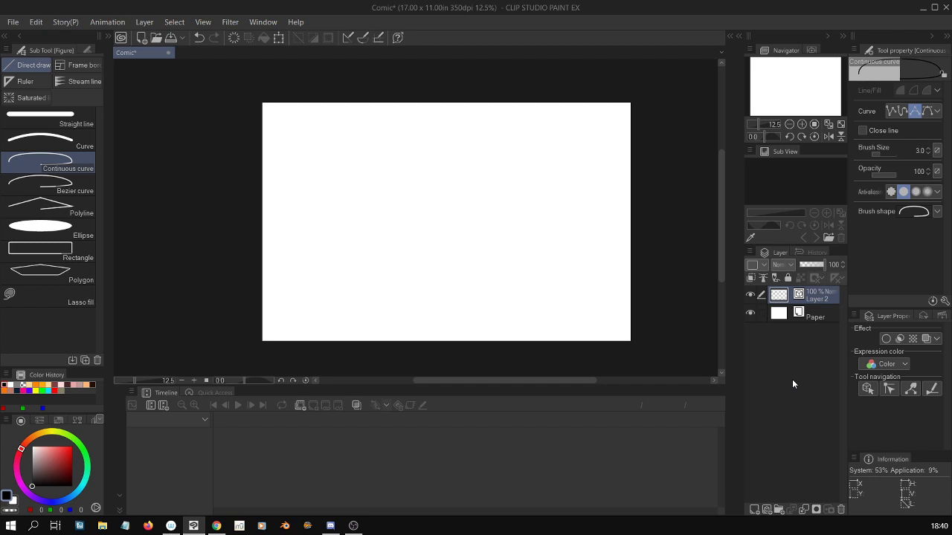
pyautogui.moveTo(723, 221); pyautogui.dragTo(721, 221)
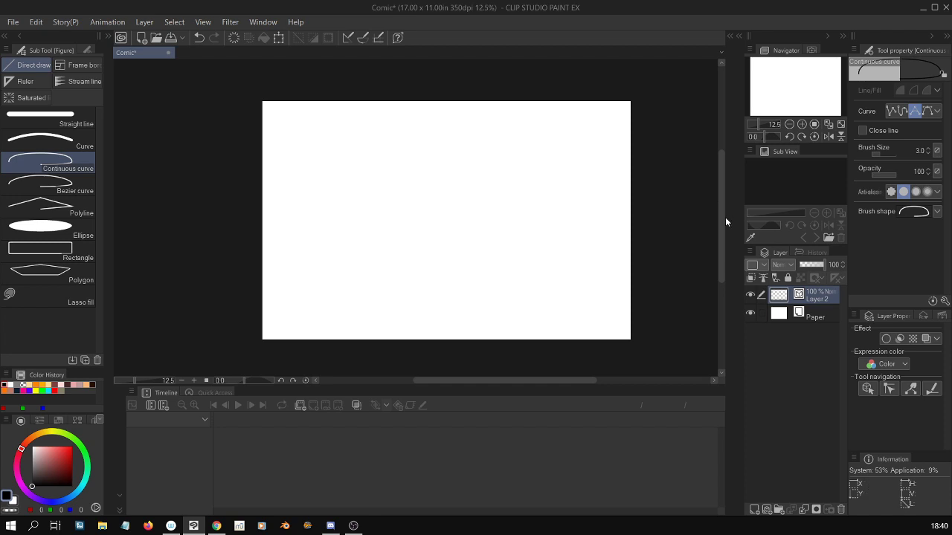
pyautogui.moveTo(722, 230); pyautogui.dragTo(722, 229)
pyautogui.moveTo(579, 381); pyautogui.dragTo(582, 383)
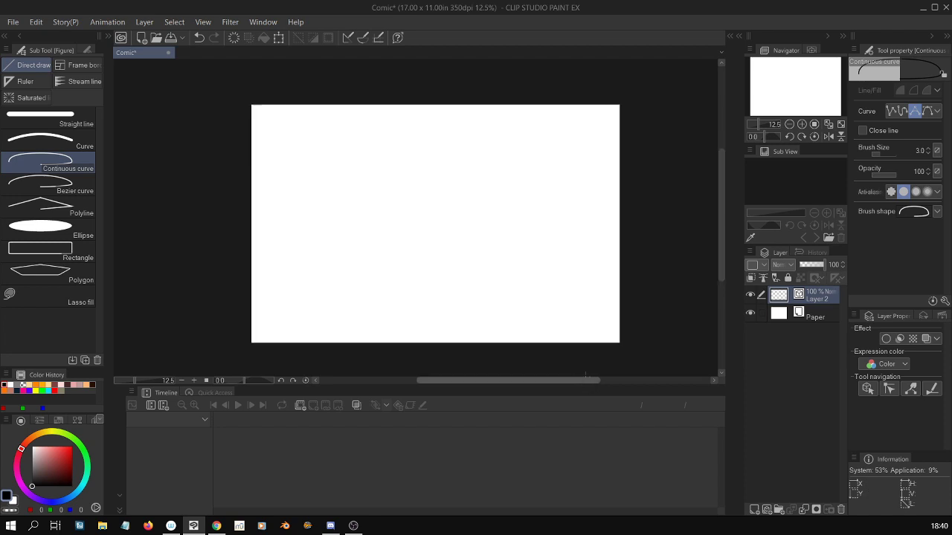
pyautogui.moveTo(721, 211); pyautogui.dragTo(722, 215)
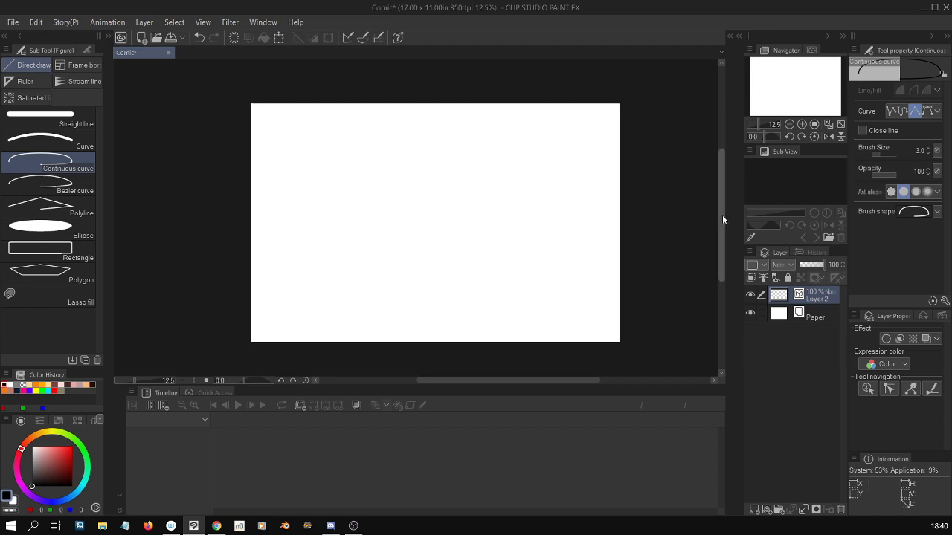
pyautogui.scroll(1, 691, 249)
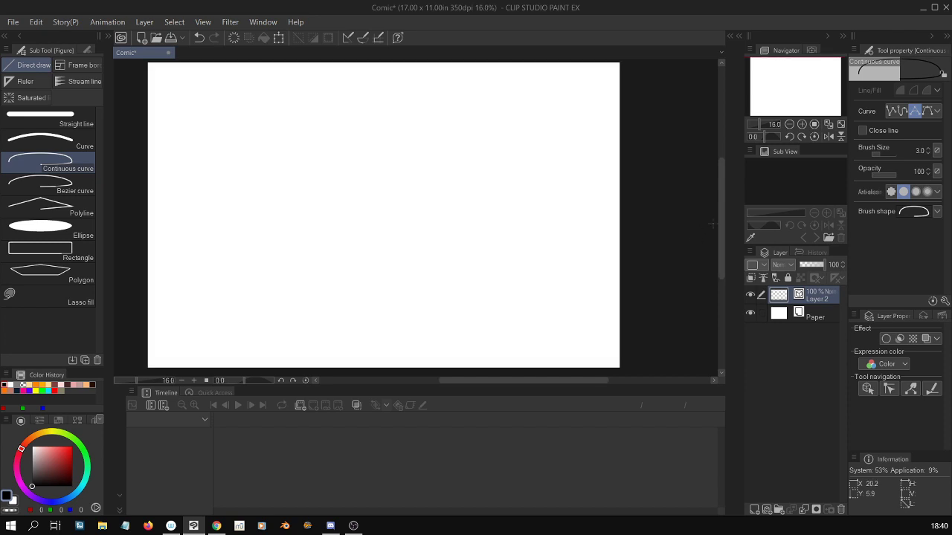
pyautogui.moveTo(722, 217); pyautogui.dragTo(724, 229)
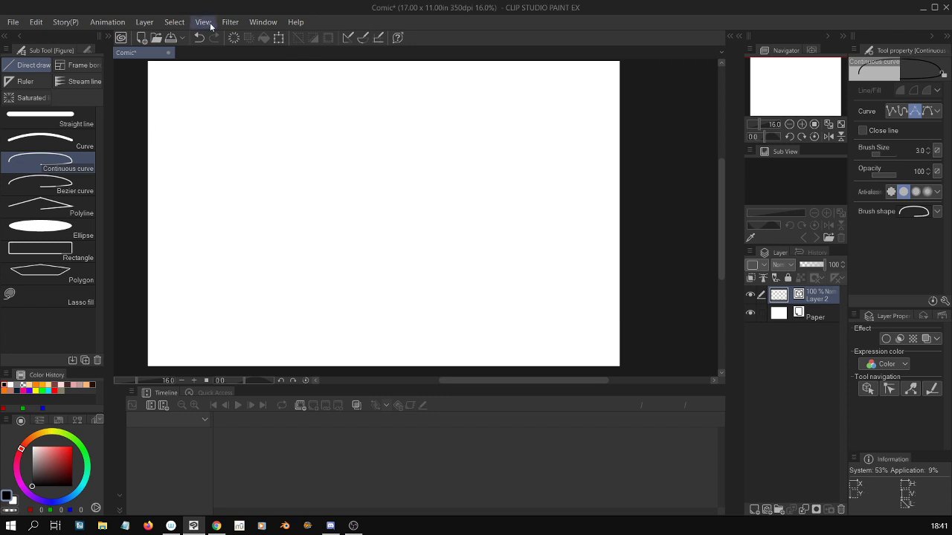
# Draw a large circle from its center in the upper-left area of the page with the Ellipse tool
pyautogui.click(70, 141)
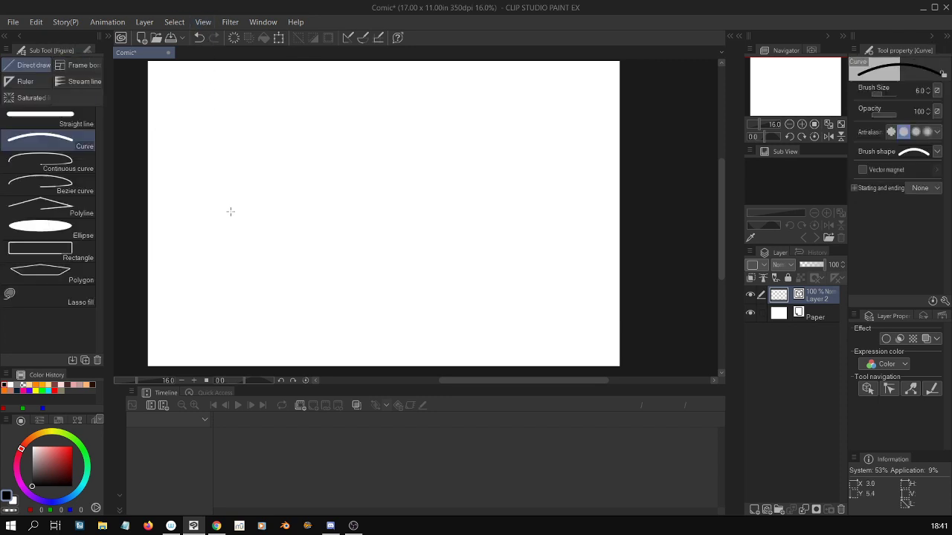
pyautogui.click(81, 235)
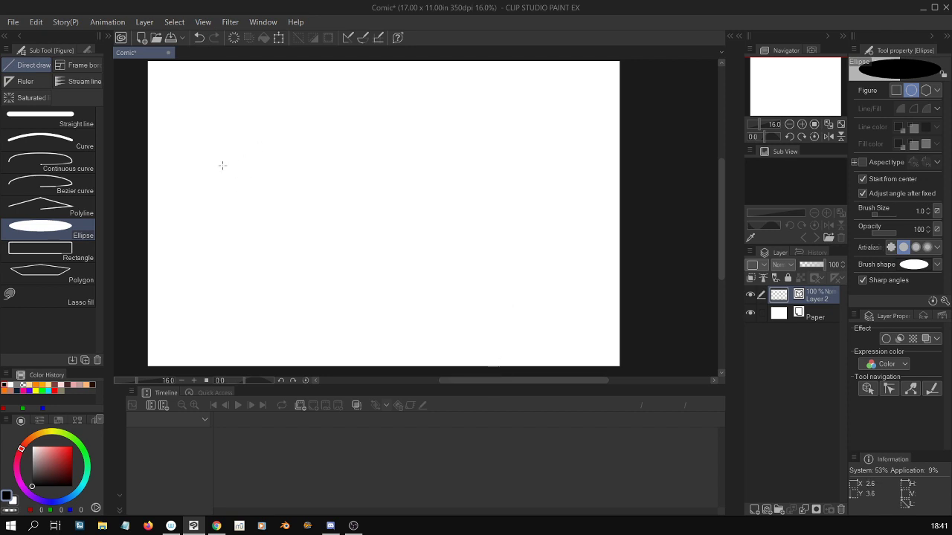
pyautogui.moveTo(221, 164); pyautogui.dragTo(260, 208)
# Thicken the circle's outline all the way around with Redraw vector line width
pyautogui.press('o')
pyautogui.press('y')
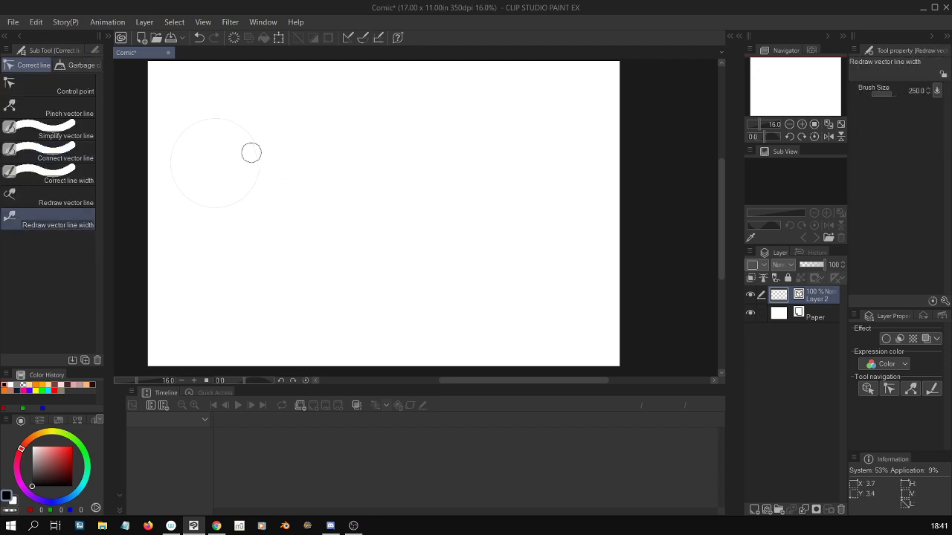
pyautogui.moveTo(250, 151)
pyautogui.mouseDown()
pyautogui.moveTo(250, 230)
pyautogui.moveTo(280, 195)
pyautogui.moveTo(232, 149)
pyautogui.moveTo(168, 185)
pyautogui.moveTo(208, 98)
pyautogui.moveTo(263, 144)
pyautogui.moveTo(171, 211)
pyautogui.mouseUp()
pyautogui.moveTo(247, 263)
pyautogui.mouseDown()
pyautogui.moveTo(231, 153)
pyautogui.moveTo(153, 164)
pyautogui.moveTo(238, 128)
pyautogui.moveTo(247, 199)
pyautogui.moveTo(265, 154)
pyautogui.moveTo(168, 163)
pyautogui.moveTo(257, 132)
pyautogui.moveTo(156, 179)
pyautogui.moveTo(217, 108)
pyautogui.moveTo(200, 209)
pyautogui.moveTo(259, 133)
pyautogui.moveTo(166, 190)
pyautogui.moveTo(240, 111)
pyautogui.moveTo(244, 135)
pyautogui.moveTo(201, 215)
pyautogui.moveTo(169, 138)
pyautogui.moveTo(249, 197)
pyautogui.moveTo(263, 176)
pyautogui.mouseUp()
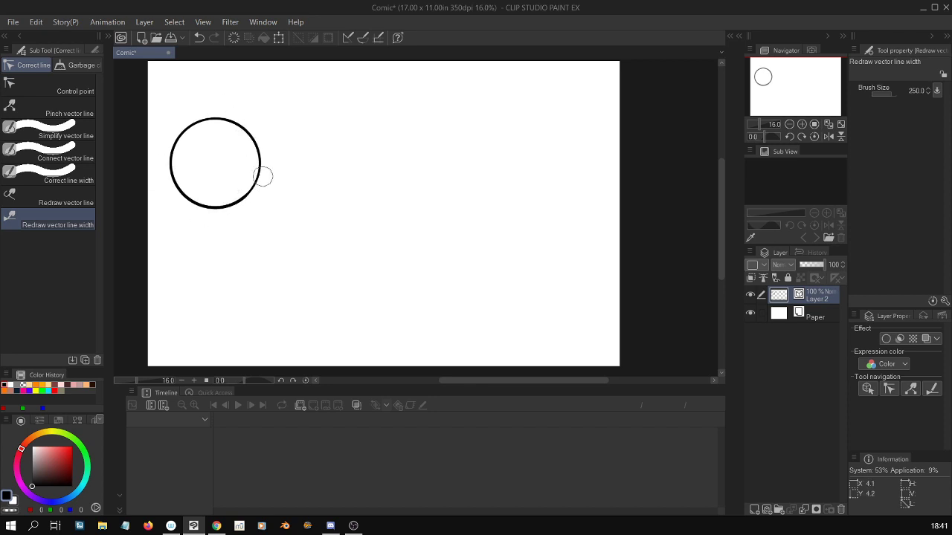
# Try to dent the circle by pulling one control point on its right edge inward, and undo the move
pyautogui.press('o')
pyautogui.click(266, 182)
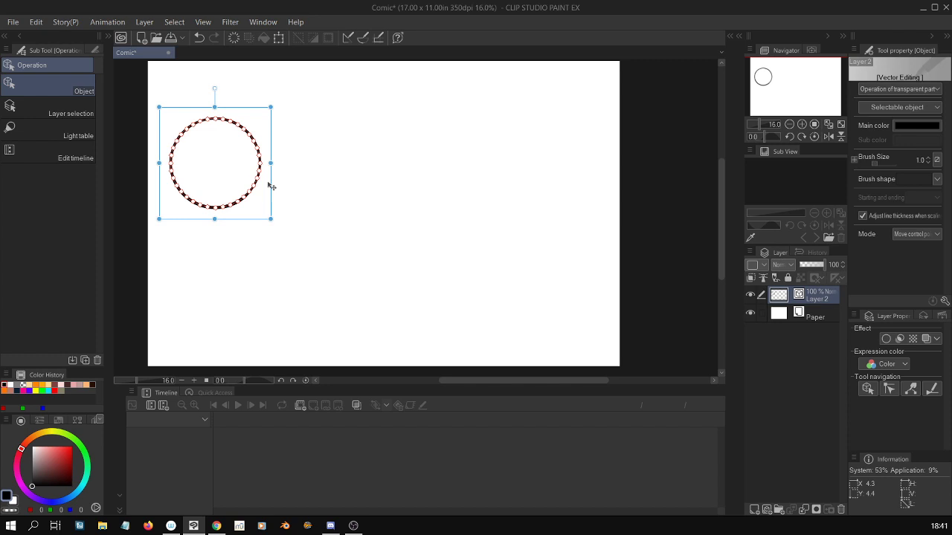
pyautogui.scroll(1, 271, 186)
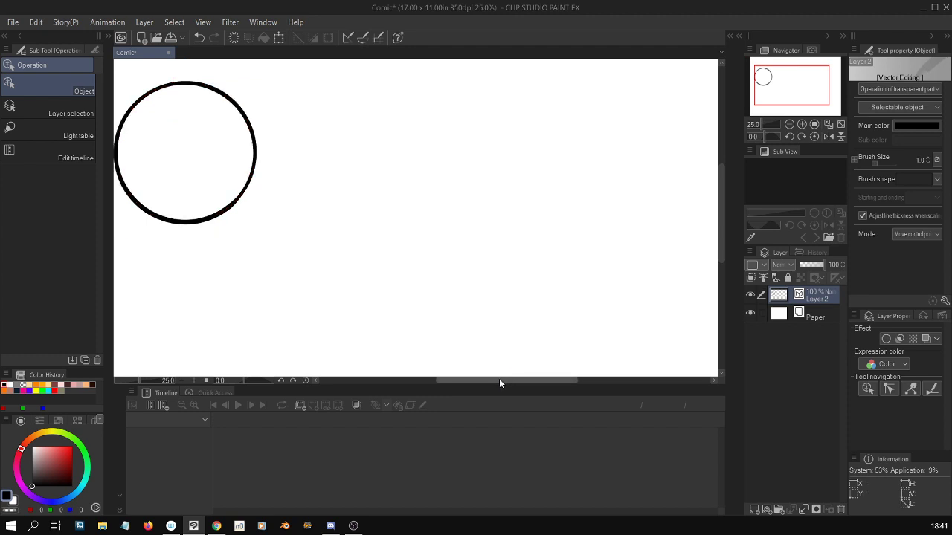
pyautogui.moveTo(516, 383); pyautogui.dragTo(490, 384)
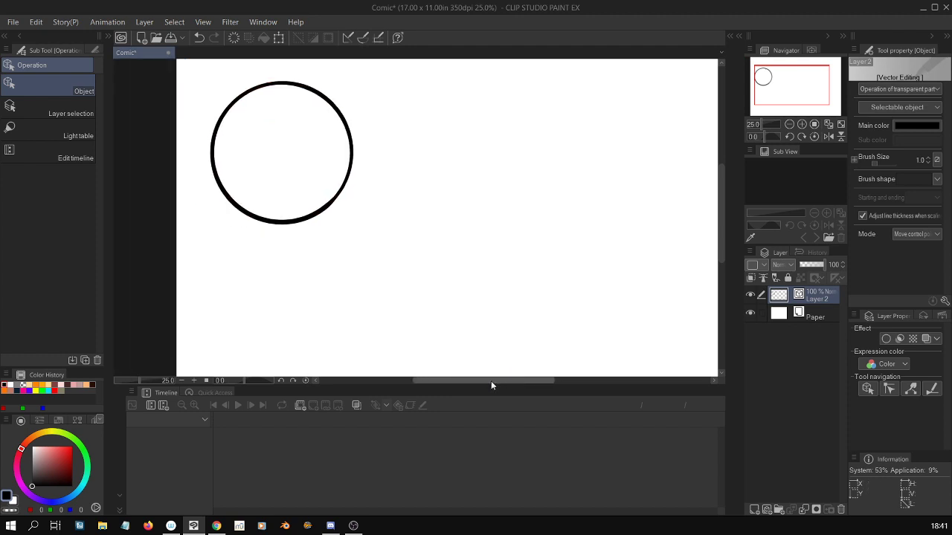
pyautogui.click(354, 179)
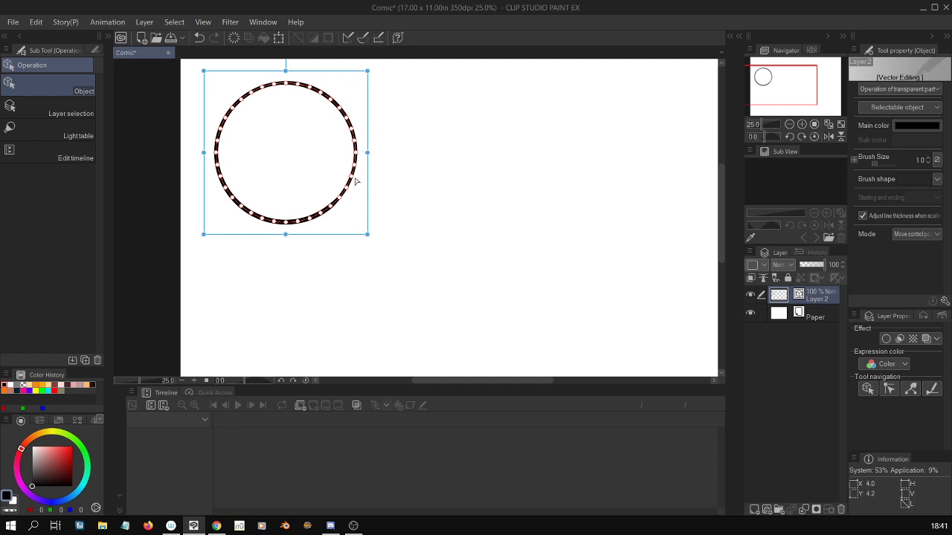
pyautogui.moveTo(355, 180); pyautogui.dragTo(334, 173)
pyautogui.hotkey('ctrl', 'z')
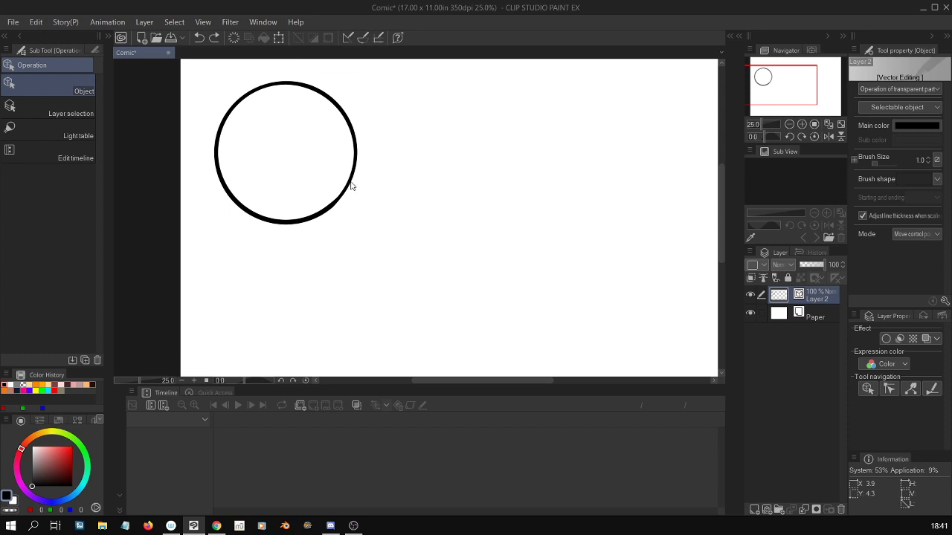
# Select the circle's vector line to examine its many control points
pyautogui.scroll(-1, 363, 188)
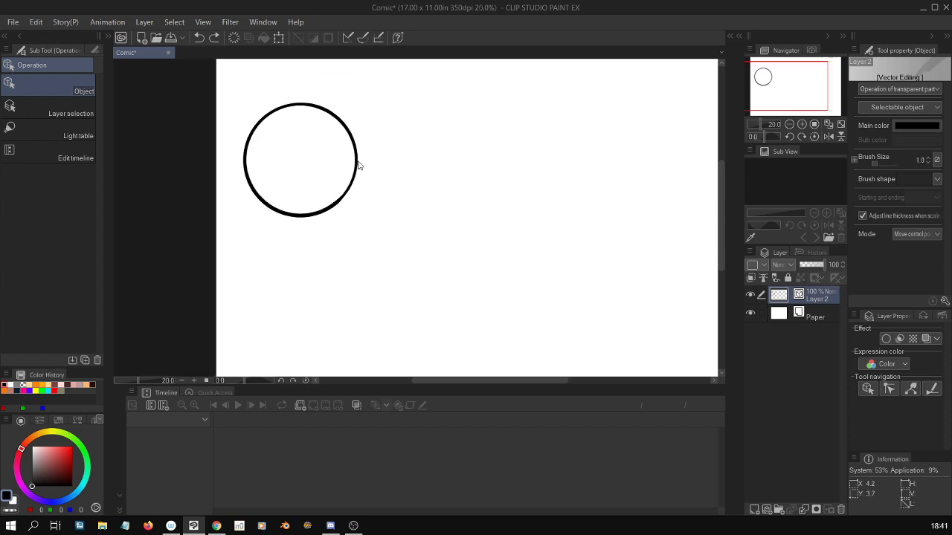
pyautogui.click(358, 166)
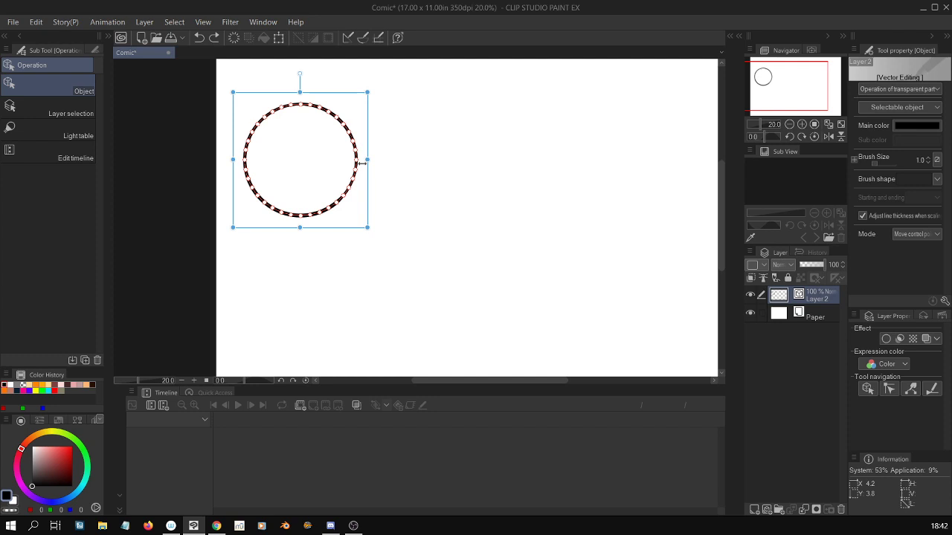
pyautogui.click(472, 237)
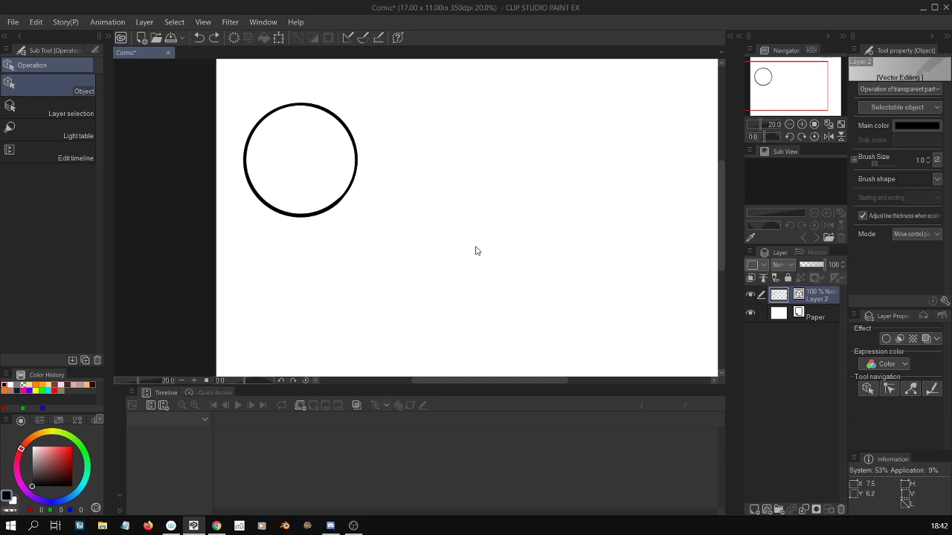
pyautogui.click(358, 178)
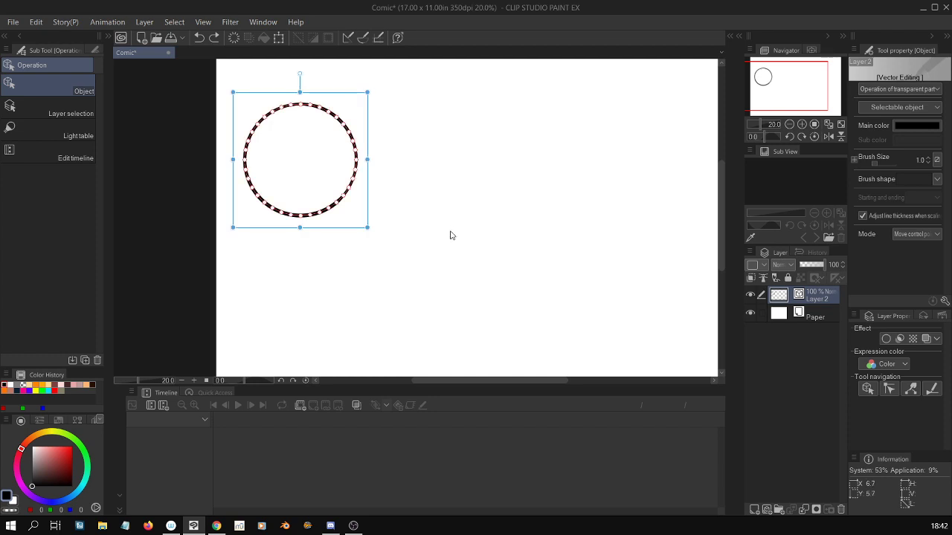
# Try varying the line width around the circle with Redraw vector line width, and undo the strokes
pyautogui.press('y')
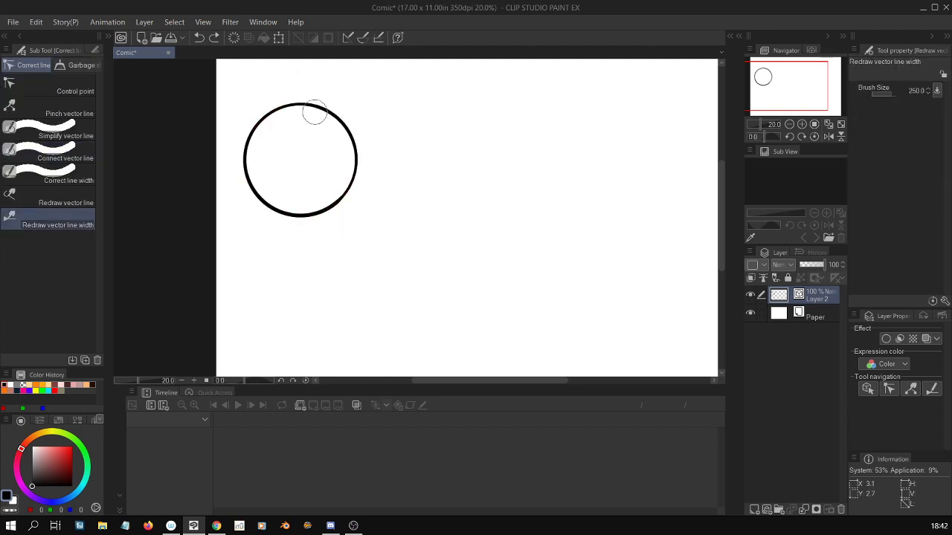
pyautogui.moveTo(315, 102)
pyautogui.mouseDown()
pyautogui.moveTo(282, 118)
pyautogui.moveTo(250, 142)
pyautogui.moveTo(257, 127)
pyautogui.moveTo(248, 142)
pyautogui.moveTo(260, 119)
pyautogui.moveTo(325, 98)
pyautogui.moveTo(352, 138)
pyautogui.moveTo(354, 174)
pyautogui.moveTo(274, 212)
pyautogui.moveTo(337, 200)
pyautogui.mouseUp()
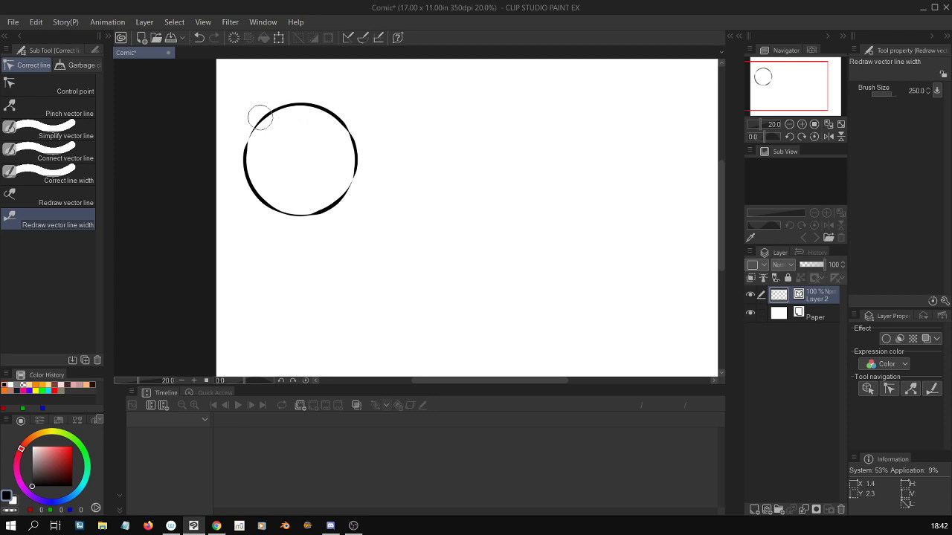
pyautogui.hotkey('ctrl', 'z')
pyautogui.hotkey('ctrl', 'z')
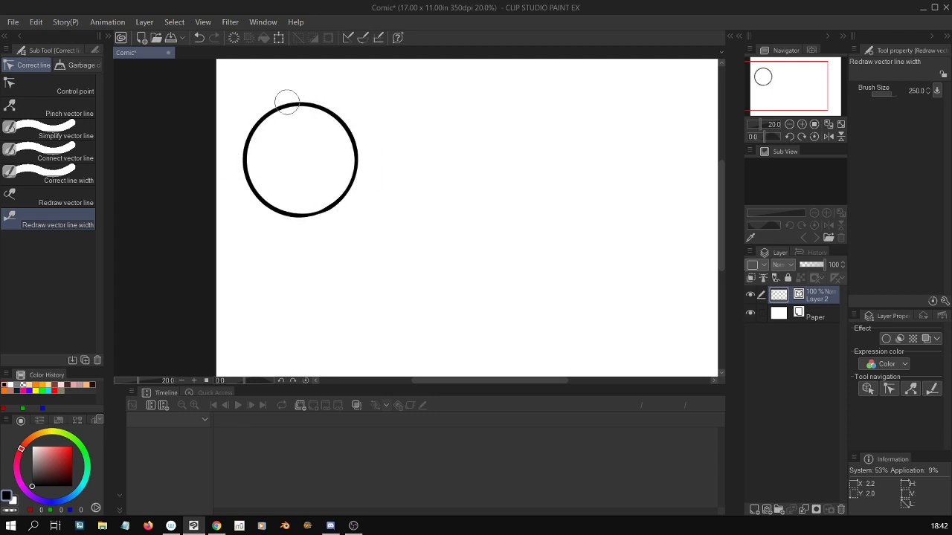
# Redraw the line width around the circle so that its outline varies between thick and thin
pyautogui.moveTo(335, 114); pyautogui.dragTo(357, 161)
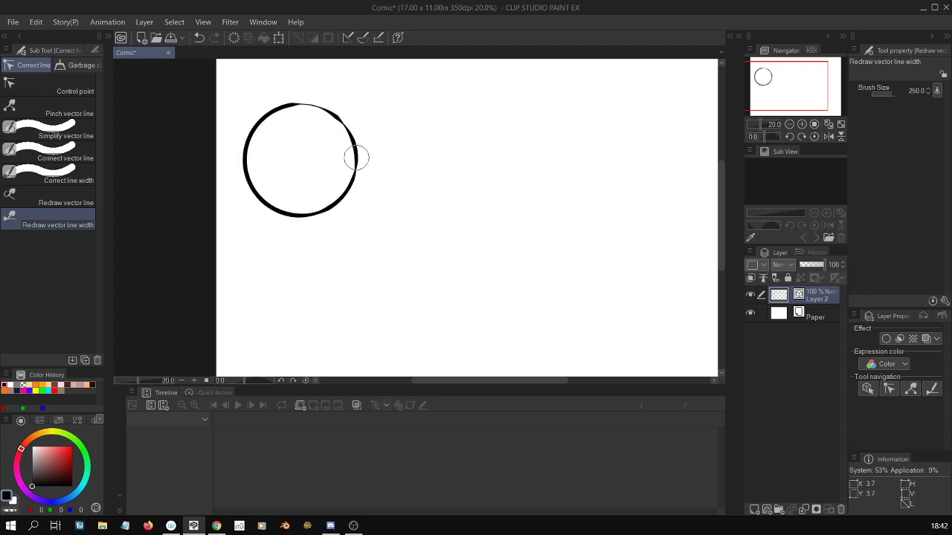
pyautogui.moveTo(333, 92)
pyautogui.mouseDown()
pyautogui.moveTo(317, 208)
pyautogui.moveTo(229, 153)
pyautogui.mouseUp()
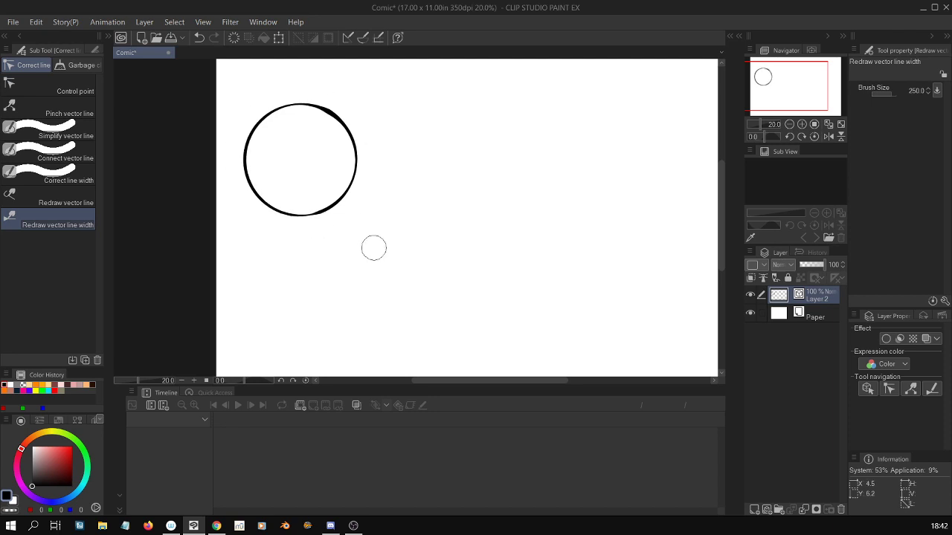
pyautogui.moveTo(333, 122)
pyautogui.mouseDown()
pyautogui.moveTo(296, 244)
pyautogui.moveTo(202, 148)
pyautogui.mouseUp()
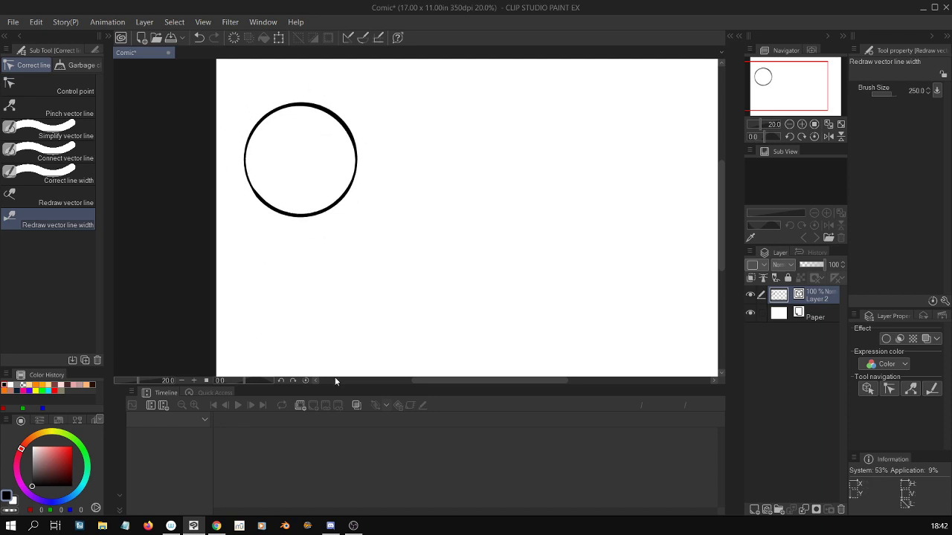
# Show the grid over the page and enable Snap to Grid for drawing with the Bezier curve tool
pyautogui.scroll(3, 721, 217)
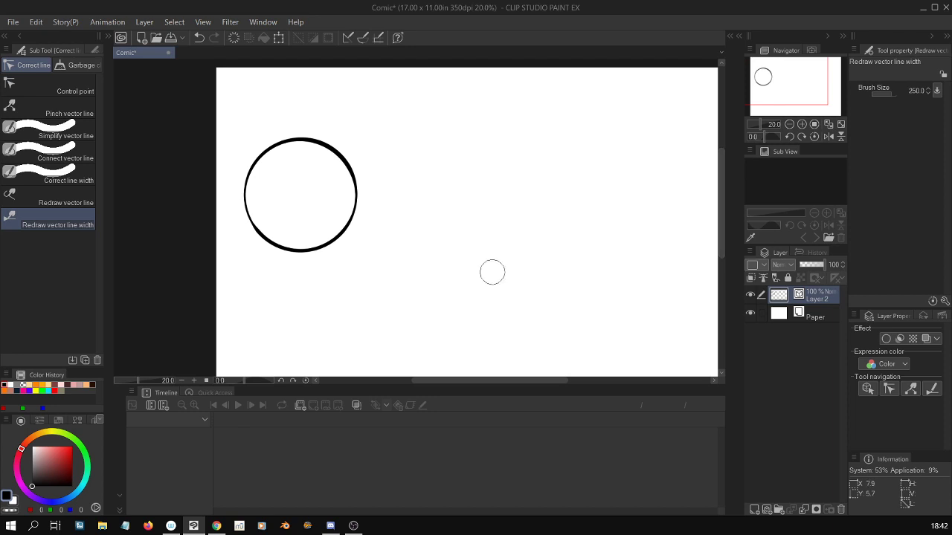
pyautogui.press('u')
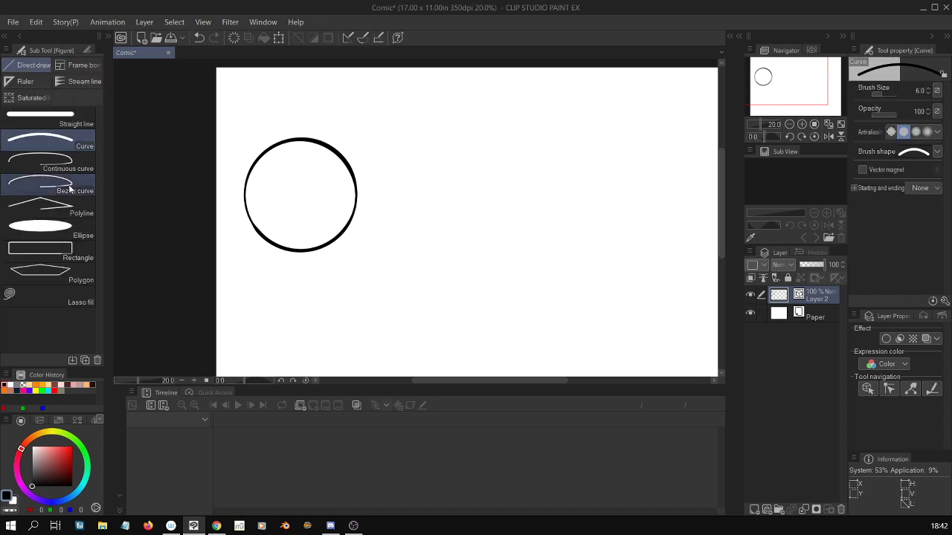
pyautogui.click(45, 184)
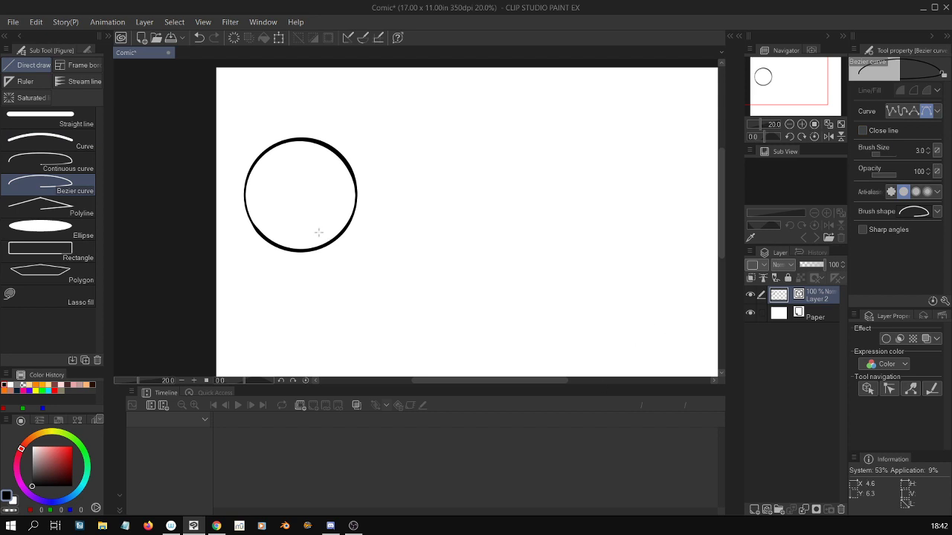
pyautogui.click(206, 28)
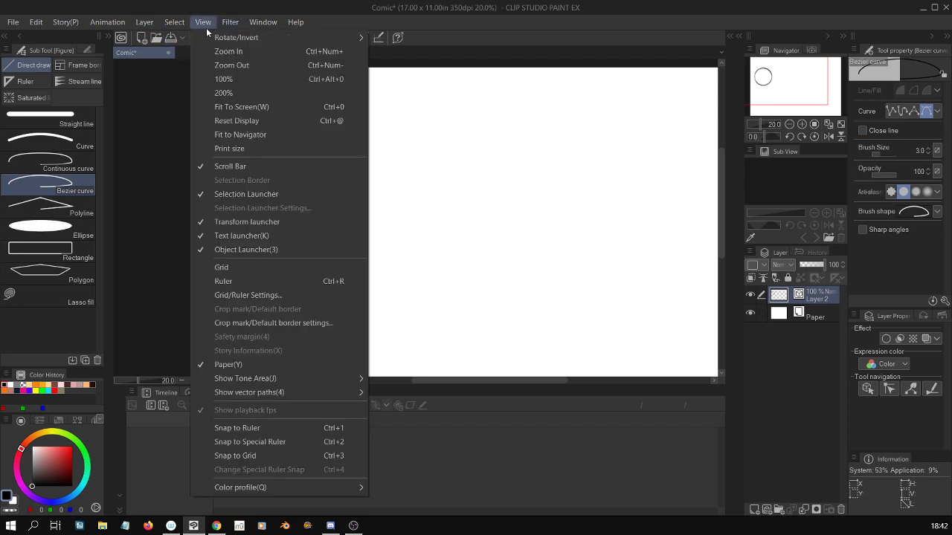
pyautogui.click(325, 265)
pyautogui.click(377, 37)
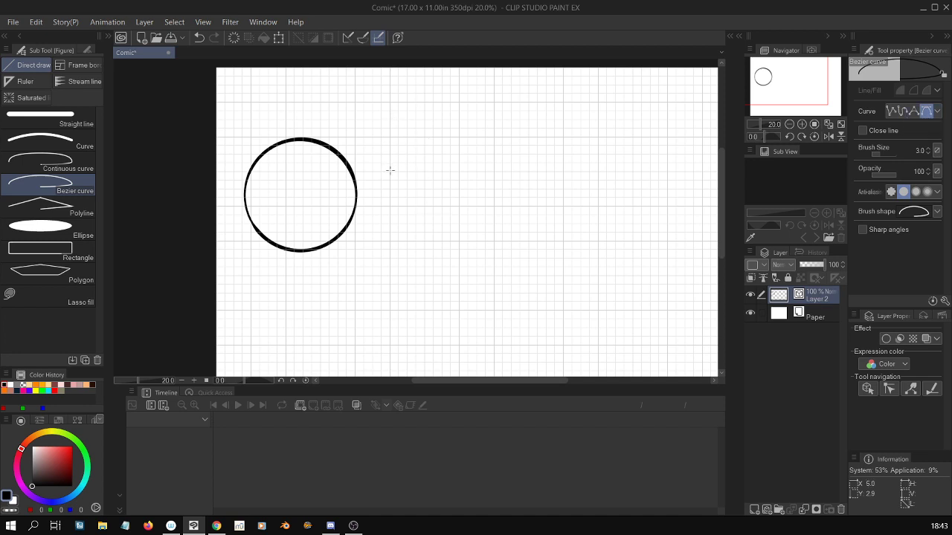
pyautogui.moveTo(390, 171); pyautogui.dragTo(390, 137)
pyautogui.moveTo(390, 136); pyautogui.dragTo(389, 128)
pyautogui.moveTo(459, 171); pyautogui.dragTo(460, 214)
pyautogui.press('Delete')
pyautogui.hotkey('ctrl', 'z')
# Draw a small closed Bezier circle beside the large one from two anchor points with vertical handles one major grid square long
pyautogui.moveTo(399, 171); pyautogui.dragTo(398, 136)
pyautogui.moveTo(450, 171); pyautogui.dragTo(451, 206)
pyautogui.moveTo(399, 172); pyautogui.dragTo(399, 137)
# Try to distort the small circle by moving its left anchor's upper handle toward the middle, and undo the change
pyautogui.press('o')
pyautogui.click(451, 171)
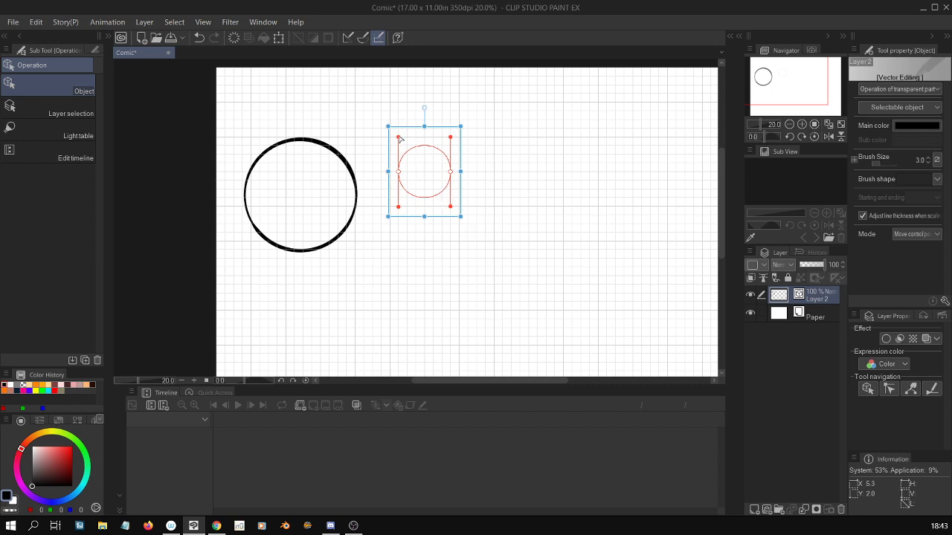
pyautogui.moveTo(399, 139); pyautogui.dragTo(427, 136)
pyautogui.hotkey('ctrl', 'z')
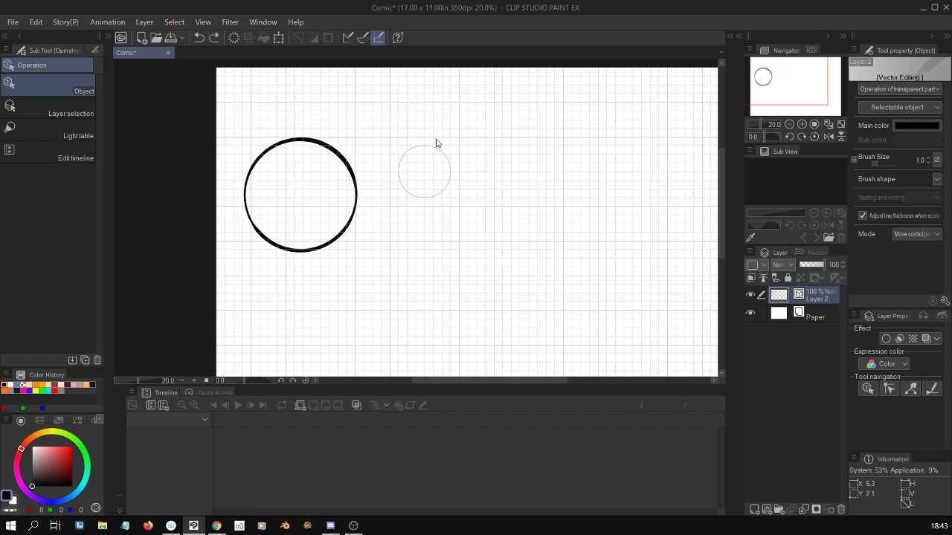
# Try to stretch the small circle by shifting its right anchor point slightly outward and down, and undo the move
pyautogui.click(449, 169)
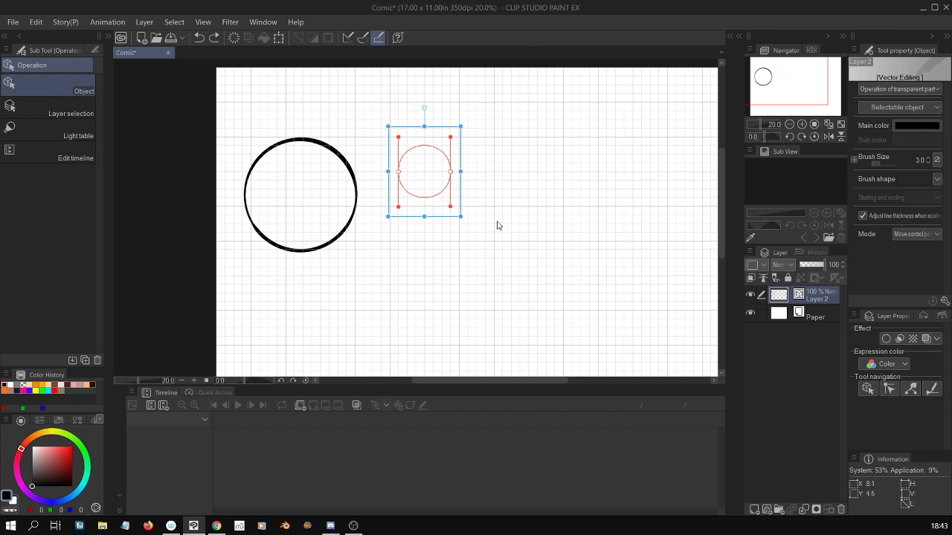
pyautogui.click(446, 197)
pyautogui.click(447, 189)
pyautogui.moveTo(451, 172)
pyautogui.mouseDown()
pyautogui.moveTo(452, 159)
pyautogui.moveTo(461, 185)
pyautogui.moveTo(429, 195)
pyautogui.moveTo(458, 177)
pyautogui.mouseUp()
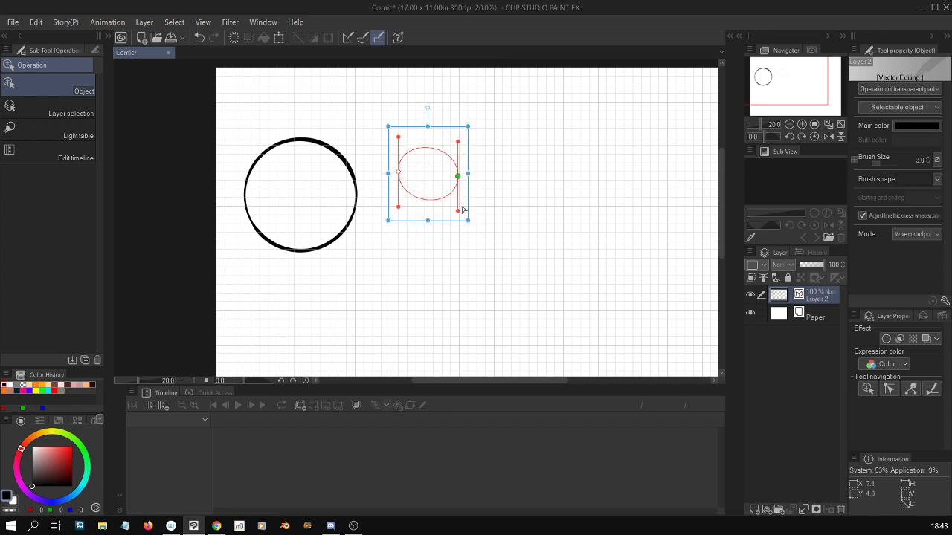
pyautogui.hotkey('ctrl', 'z')
# Add a control point at the lowest part of the small circle and pull it down into an egg shape
pyautogui.click(449, 182)
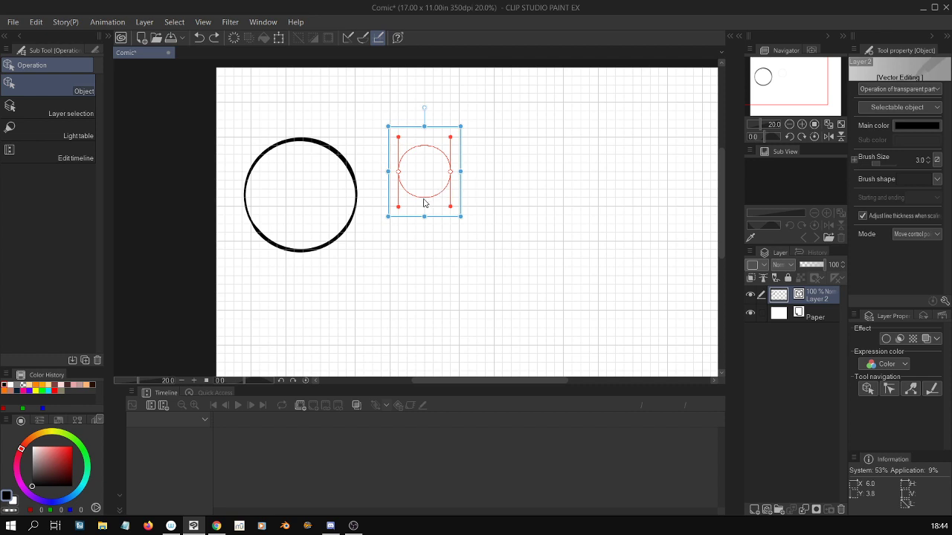
pyautogui.rightClick(426, 201)
pyautogui.click(469, 213)
pyautogui.moveTo(427, 199); pyautogui.dragTo(440, 223)
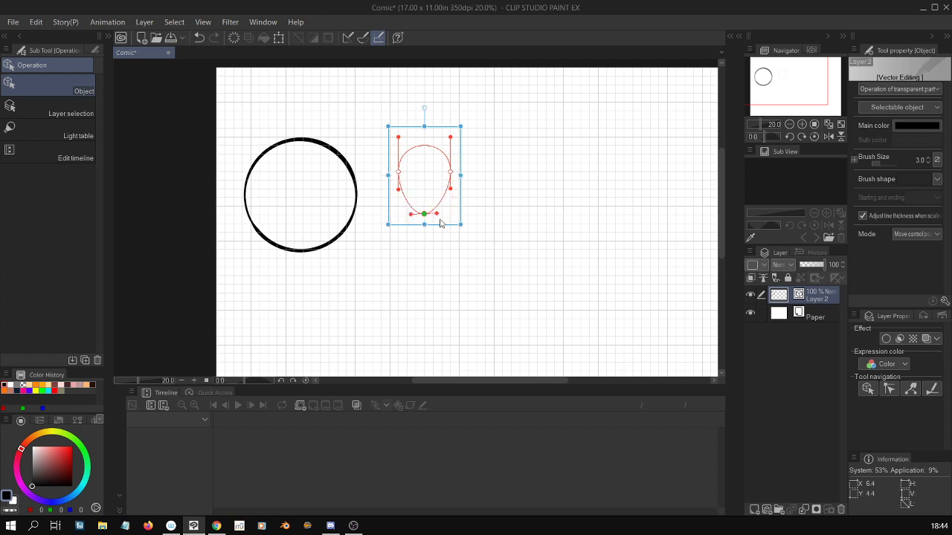
# Undo the egg-shape edit of the small Bezier circle and delete that circle
pyautogui.hotkey('ctrl', 'z')
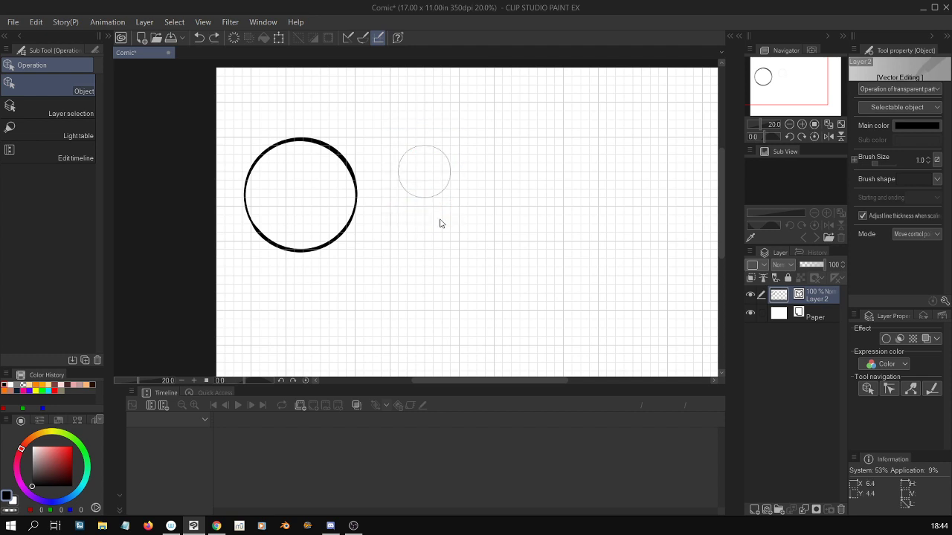
pyautogui.click(450, 177)
pyautogui.press('Delete')
# Draw a closed Bezier circle beside the large one from four anchor points with horizontal and vertical handles one major grid square long
pyautogui.press('u')
pyautogui.click(80, 188)
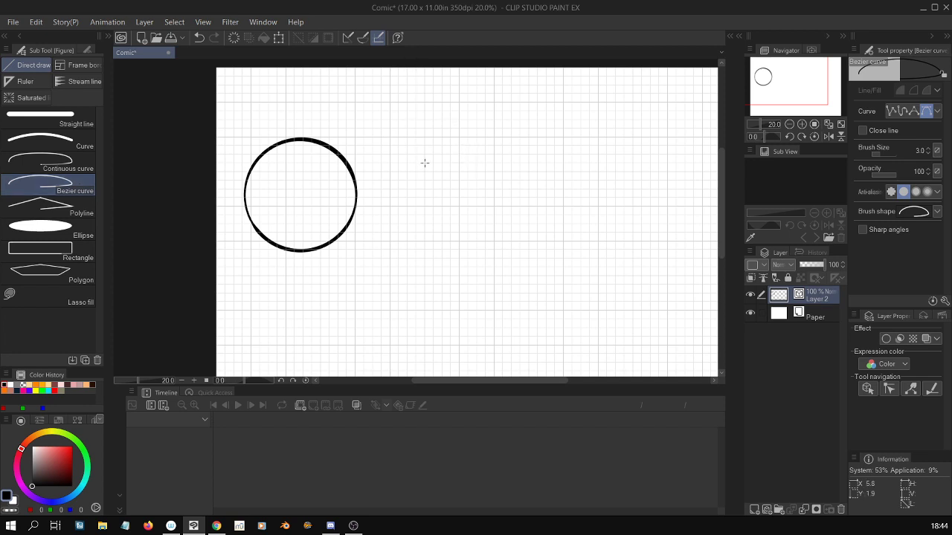
pyautogui.moveTo(399, 171); pyautogui.dragTo(399, 136)
pyautogui.moveTo(461, 111); pyautogui.dragTo(495, 110)
pyautogui.moveTo(520, 171); pyautogui.dragTo(521, 207)
pyautogui.moveTo(459, 232); pyautogui.dragTo(424, 231)
pyautogui.moveTo(398, 172); pyautogui.dragTo(399, 138)
# Move the four-anchor Bezier circle slightly down and left so it sits level with the first circle
pyautogui.press('p')
pyautogui.press('o')
pyautogui.click(510, 208)
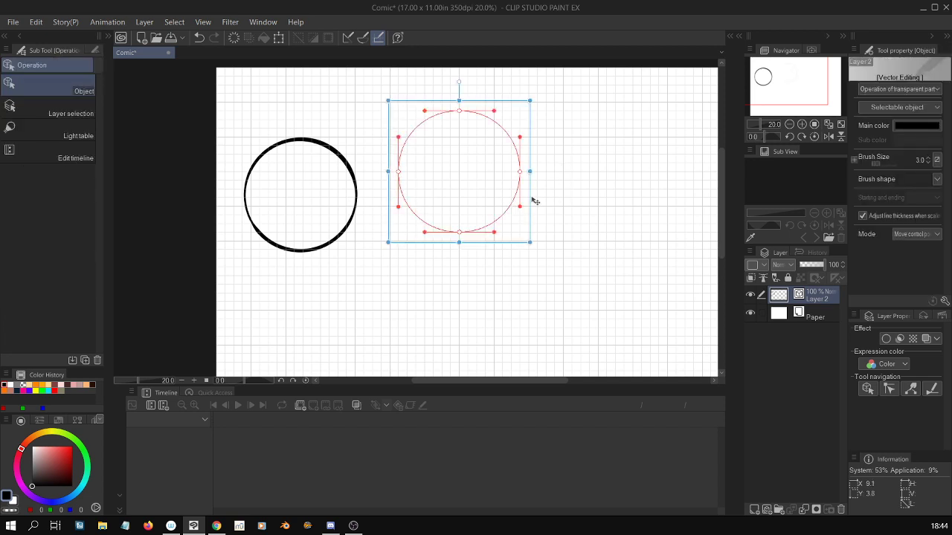
pyautogui.moveTo(531, 200); pyautogui.dragTo(522, 224)
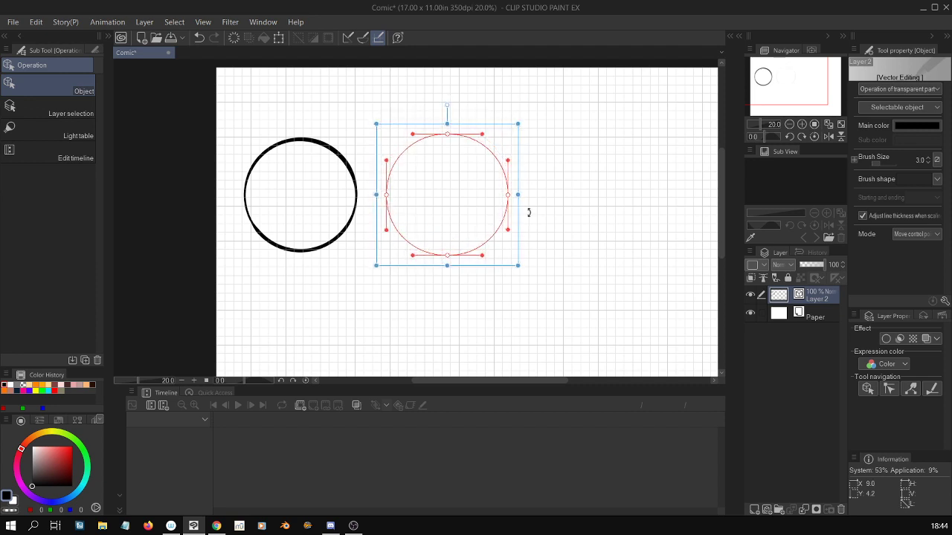
# Vary the four-anchor circle's line width with Redraw vector line width, thinning the upper and right side
pyautogui.press('y')
pyautogui.moveTo(471, 142)
pyautogui.mouseDown()
pyautogui.moveTo(388, 178)
pyautogui.moveTo(513, 204)
pyautogui.moveTo(495, 247)
pyautogui.mouseUp()
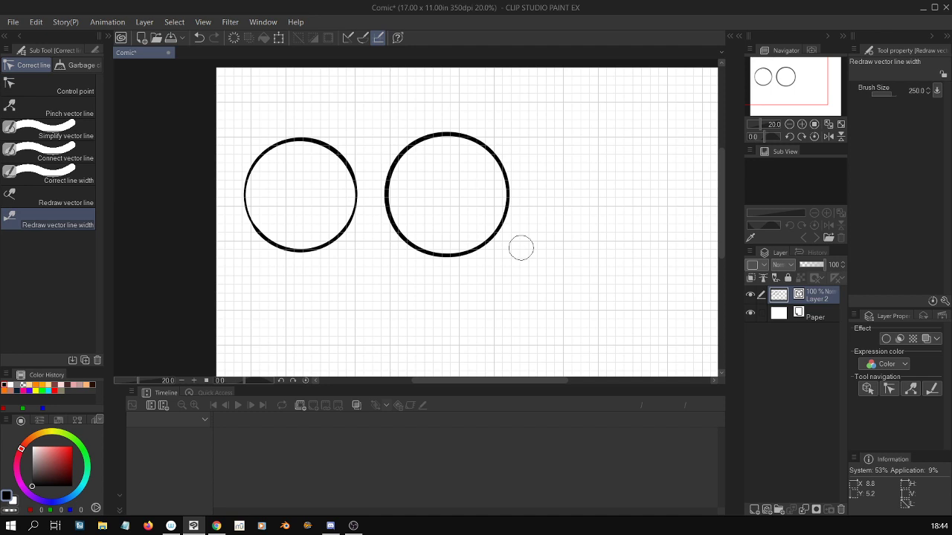
pyautogui.moveTo(435, 133)
pyautogui.mouseDown()
pyautogui.moveTo(498, 160)
pyautogui.moveTo(509, 195)
pyautogui.mouseUp()
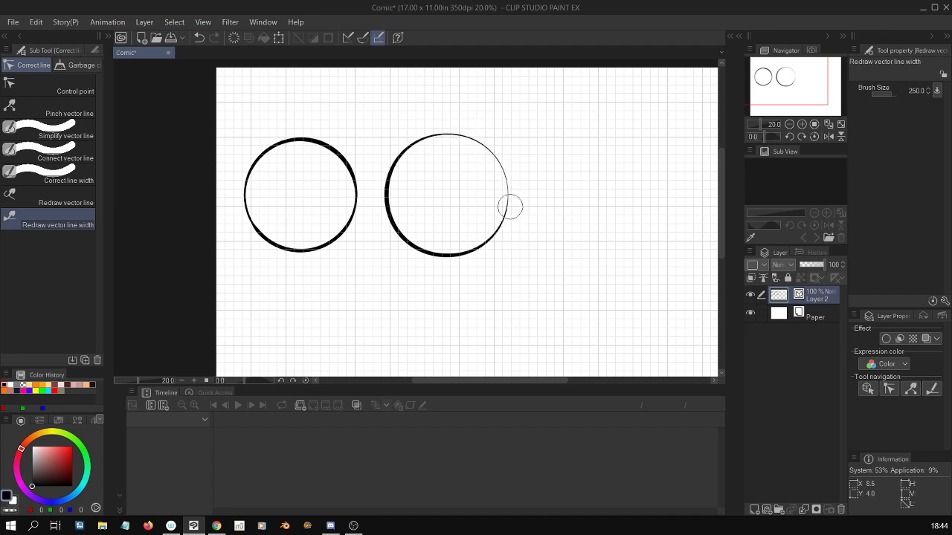
pyautogui.moveTo(453, 132)
pyautogui.mouseDown()
pyautogui.moveTo(510, 187)
pyautogui.moveTo(510, 215)
pyautogui.mouseUp()
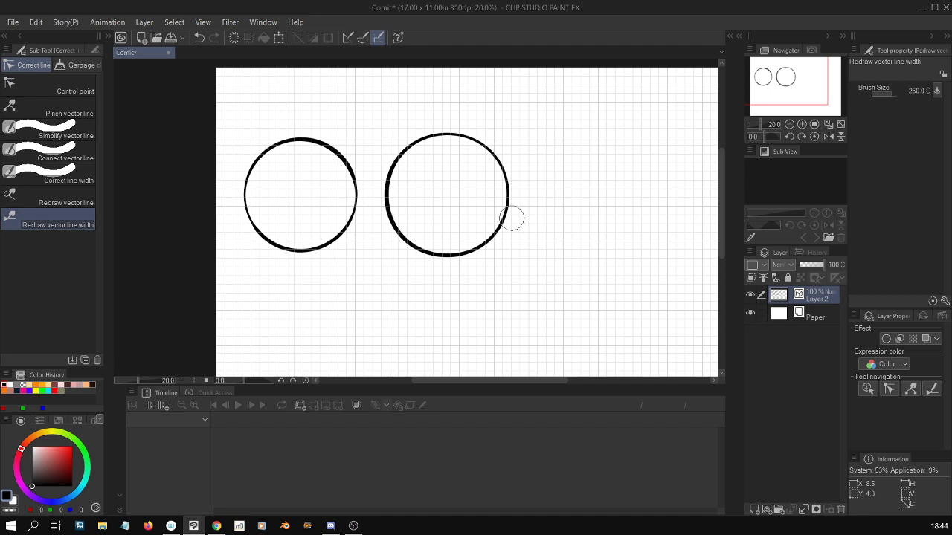
pyautogui.moveTo(493, 159)
pyautogui.mouseDown()
pyautogui.moveTo(460, 118)
pyautogui.moveTo(508, 202)
pyautogui.mouseUp()
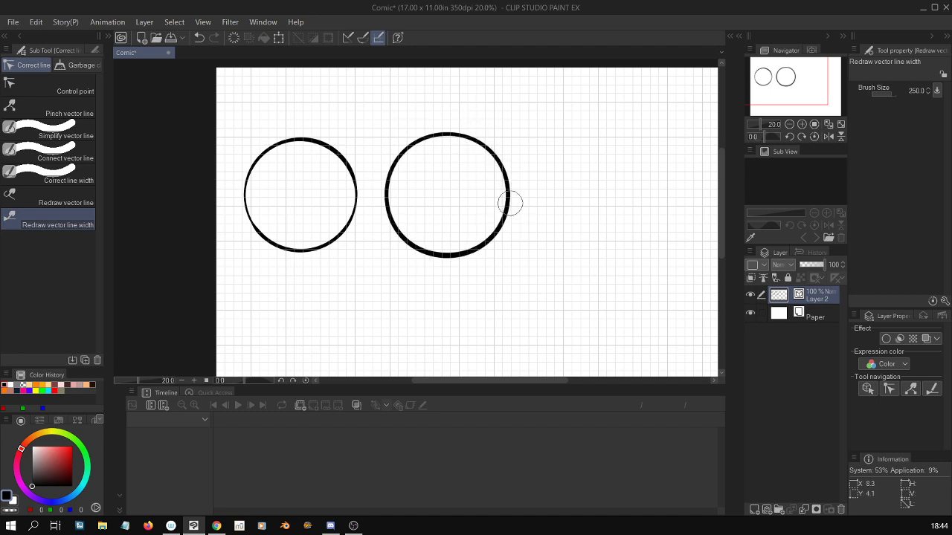
pyautogui.moveTo(478, 162)
pyautogui.mouseDown()
pyautogui.moveTo(512, 170)
pyautogui.moveTo(513, 185)
pyautogui.mouseUp()
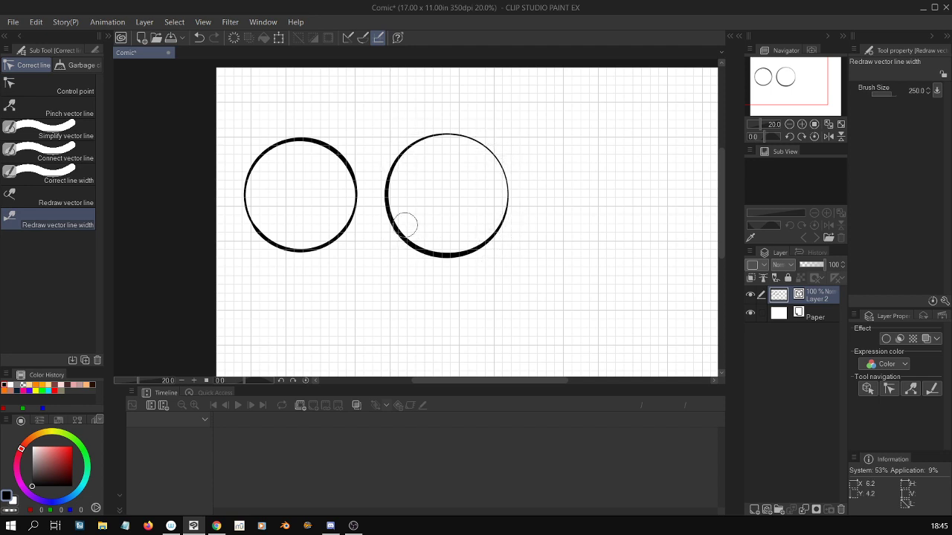
pyautogui.moveTo(471, 136); pyautogui.dragTo(503, 225)
pyautogui.moveTo(452, 134)
pyautogui.mouseDown()
pyautogui.moveTo(393, 199)
pyautogui.moveTo(390, 224)
pyautogui.moveTo(433, 250)
pyautogui.moveTo(491, 240)
pyautogui.moveTo(501, 175)
pyautogui.moveTo(504, 219)
pyautogui.moveTo(443, 169)
pyautogui.moveTo(395, 158)
pyautogui.moveTo(473, 254)
pyautogui.moveTo(455, 144)
pyautogui.moveTo(437, 267)
pyautogui.moveTo(468, 263)
pyautogui.mouseUp()
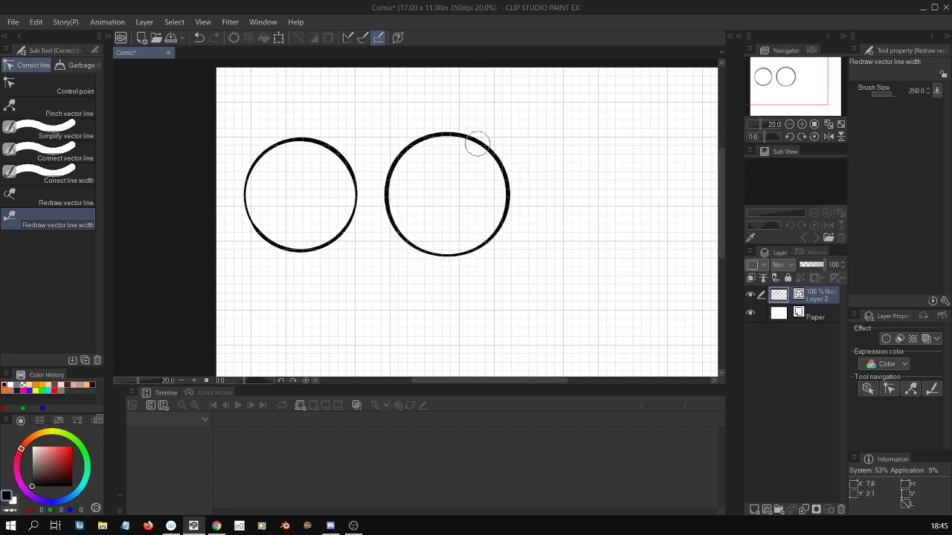
pyautogui.moveTo(430, 133)
pyautogui.mouseDown()
pyautogui.moveTo(505, 152)
pyautogui.moveTo(503, 212)
pyautogui.mouseUp()
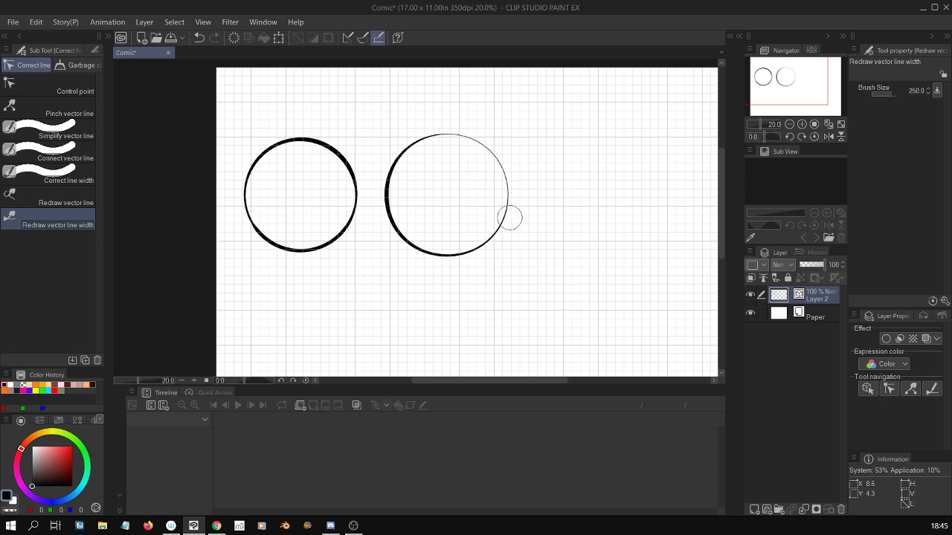
# Try to distort the four-anchor circle by moving its right anchor's upper handle outward, and undo the change
pyautogui.press('o')
pyautogui.click(507, 218)
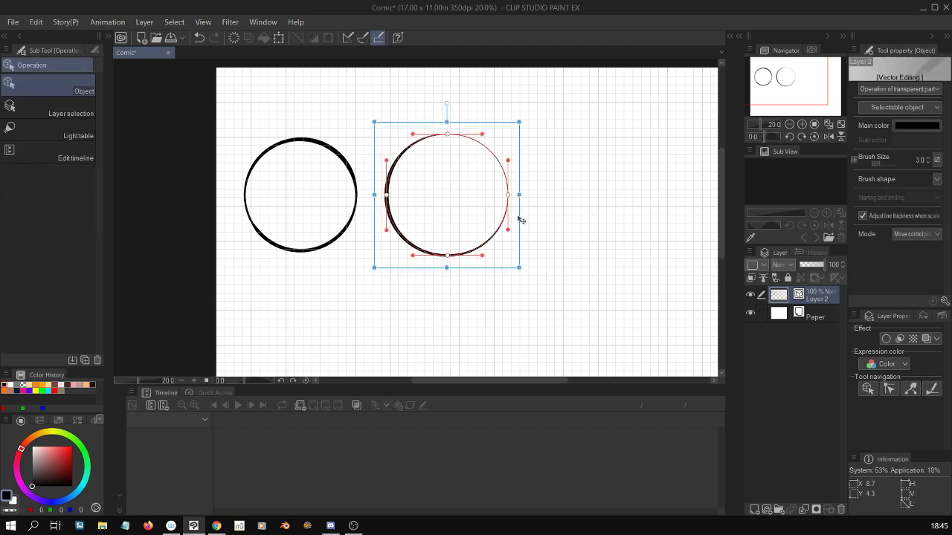
pyautogui.press('u')
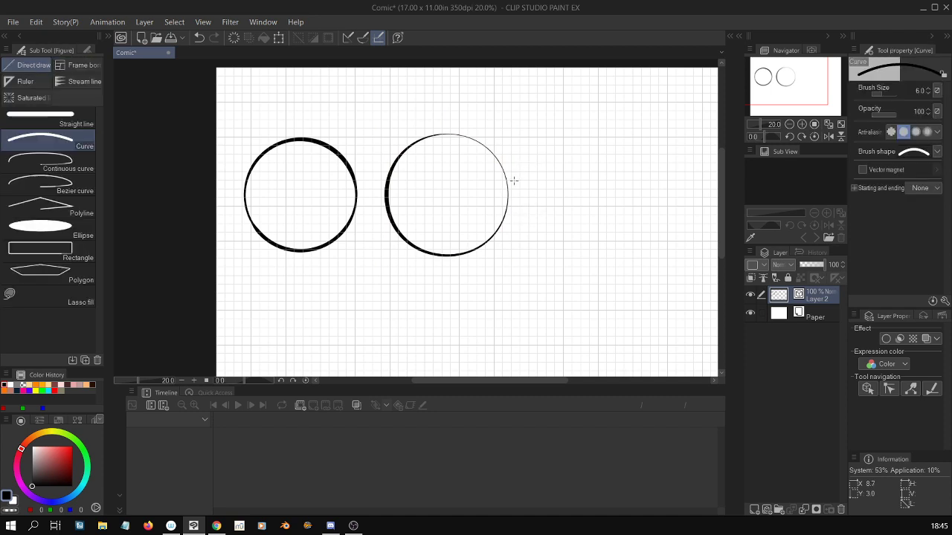
pyautogui.press('o')
pyautogui.click(507, 214)
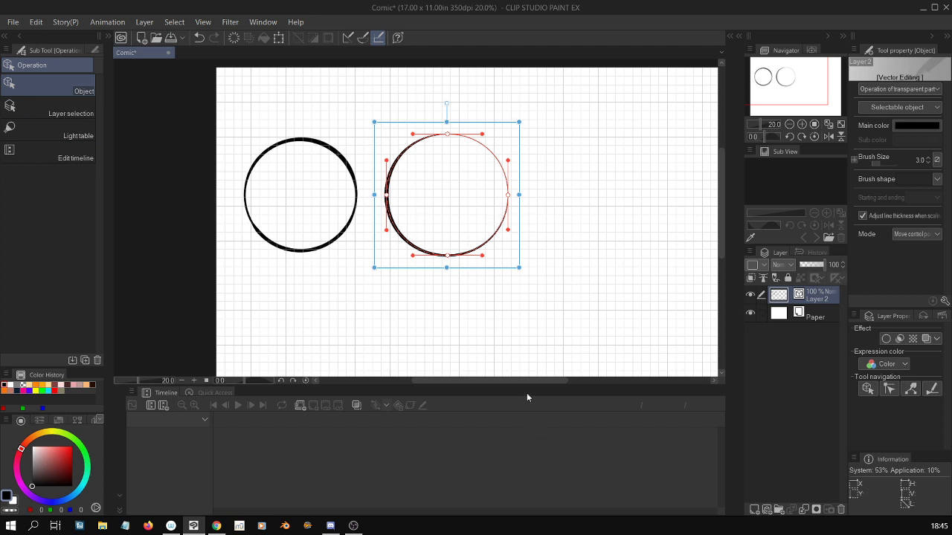
pyautogui.moveTo(532, 380); pyautogui.dragTo(554, 383)
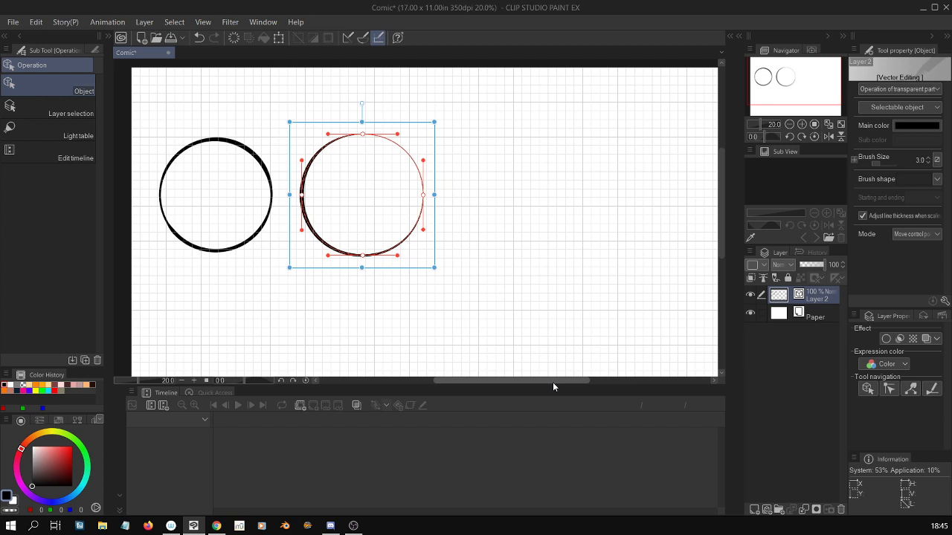
pyautogui.moveTo(423, 160)
pyautogui.mouseDown()
pyautogui.moveTo(404, 155)
pyautogui.moveTo(446, 159)
pyautogui.moveTo(404, 155)
pyautogui.moveTo(436, 157)
pyautogui.mouseUp()
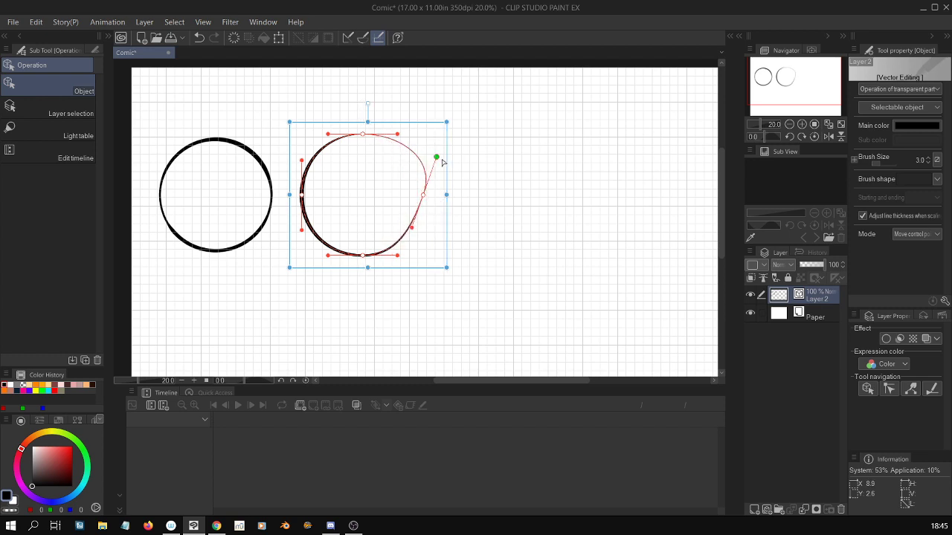
pyautogui.hotkey('ctrl', 'z')
pyautogui.click(424, 194)
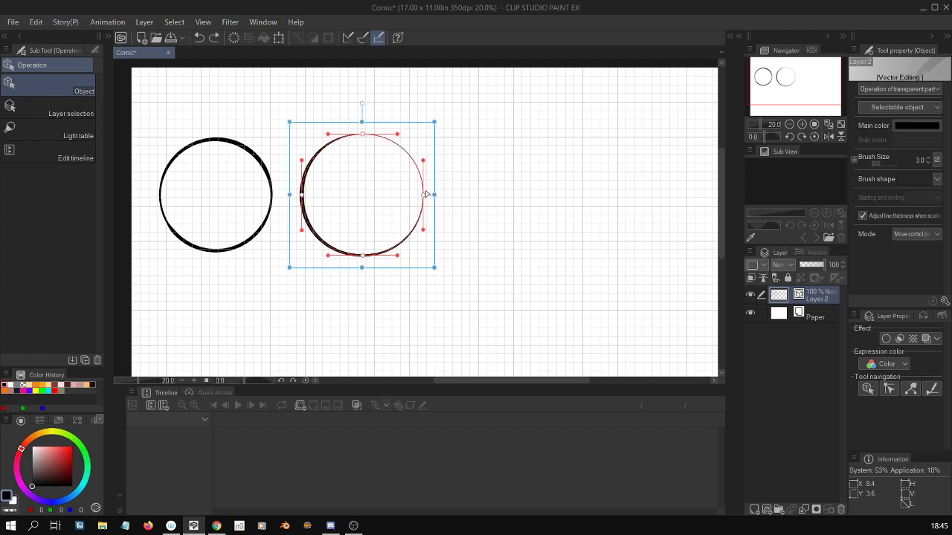
# Deselect and reselect the four-anchor circle to examine its anchor points and handles
pyautogui.click(505, 218)
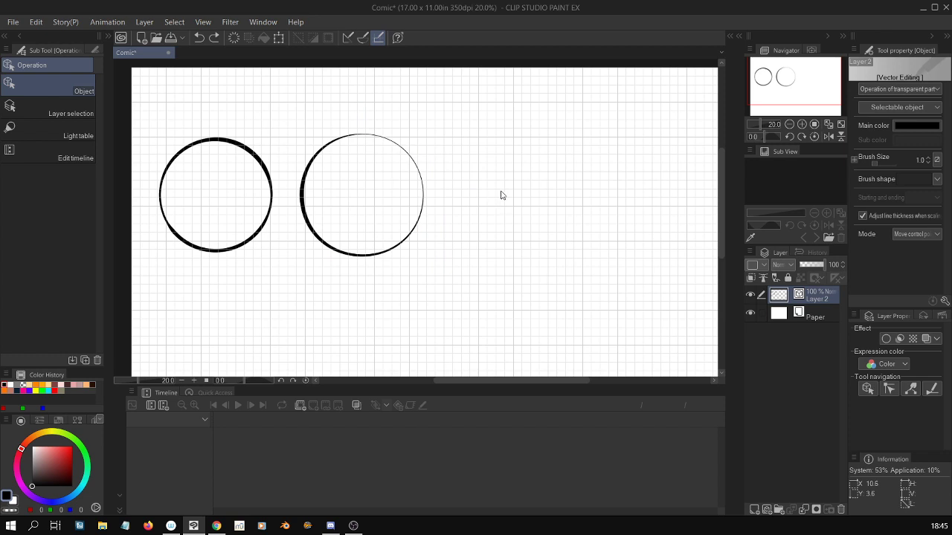
pyautogui.click(423, 206)
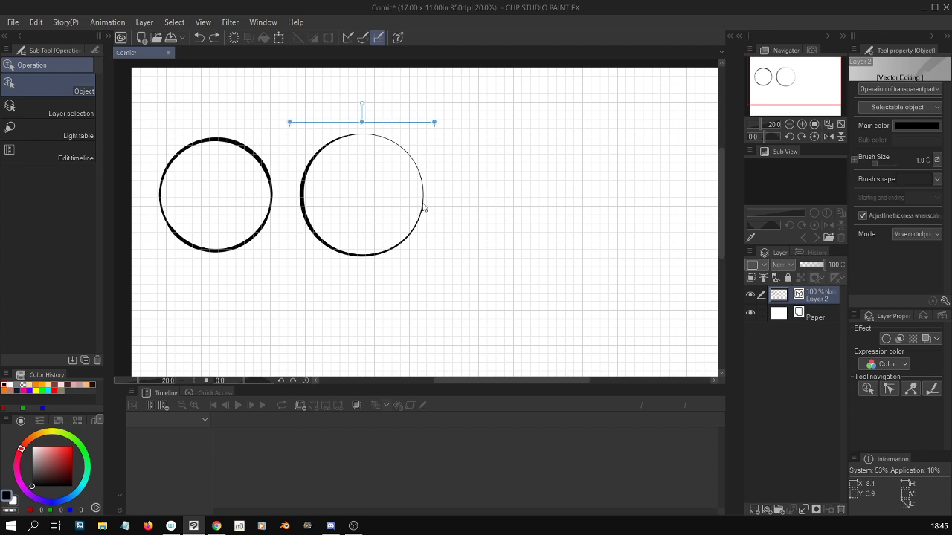
pyautogui.click(533, 242)
pyautogui.click(423, 204)
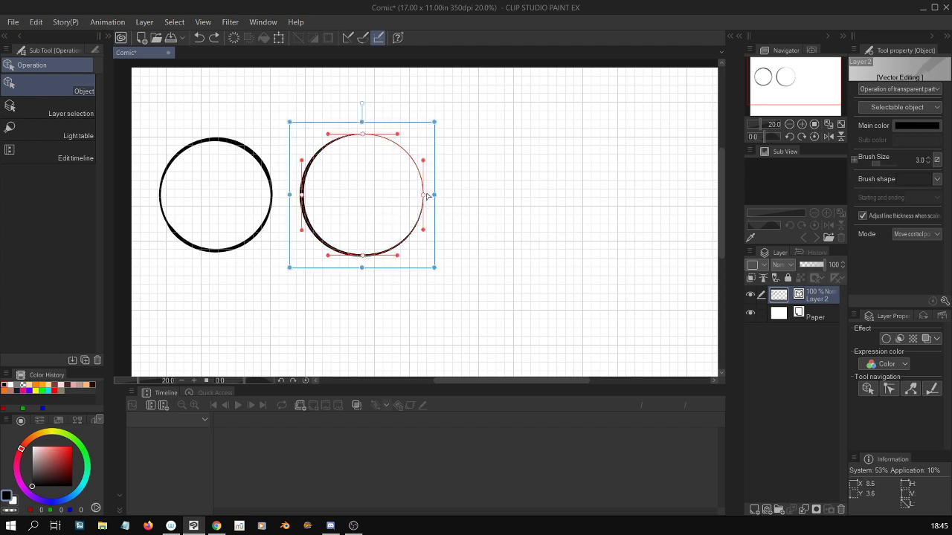
# Draw a third, closed circle beside the other two with the Continuous curve tool, using eight evenly spaced points
pyautogui.moveTo(557, 381); pyautogui.dragTo(568, 382)
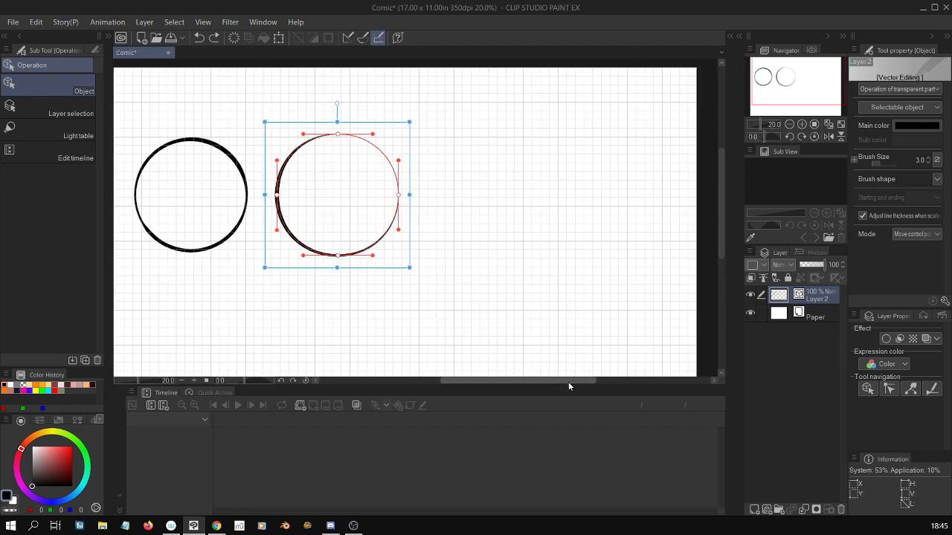
pyautogui.press('u')
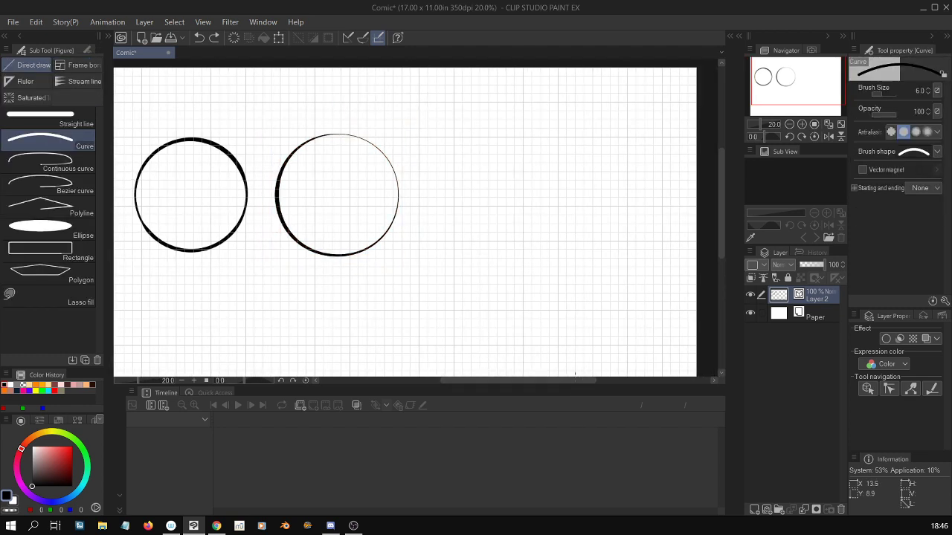
pyautogui.click(77, 170)
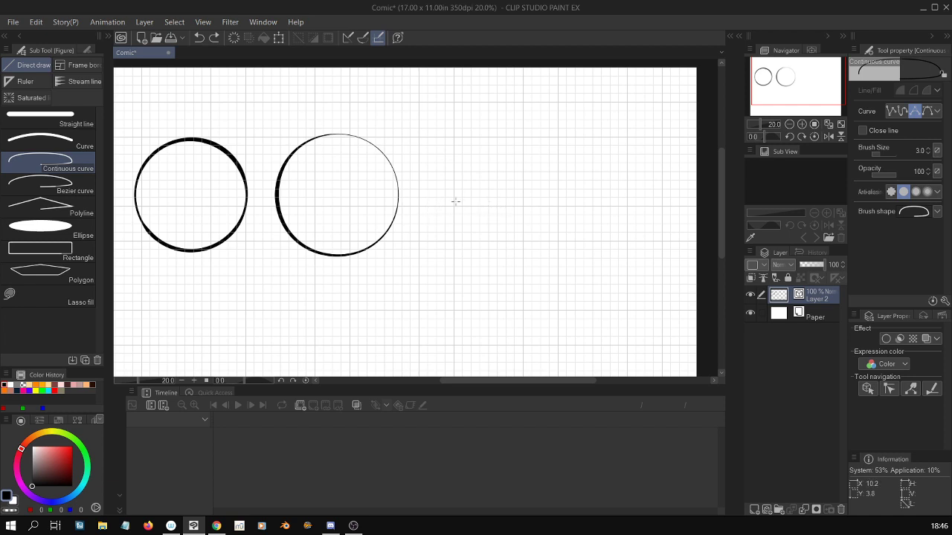
pyautogui.click(445, 163)
pyautogui.click(487, 145)
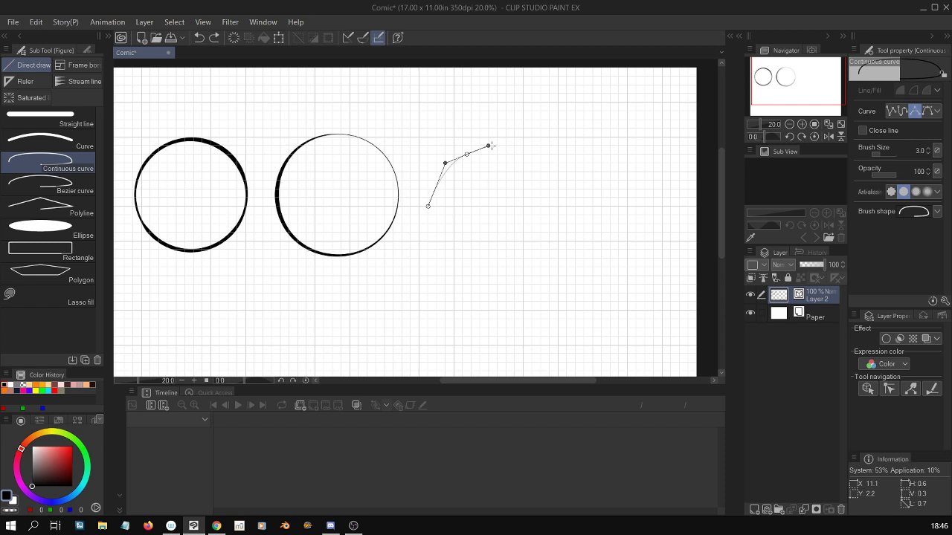
pyautogui.click(531, 162)
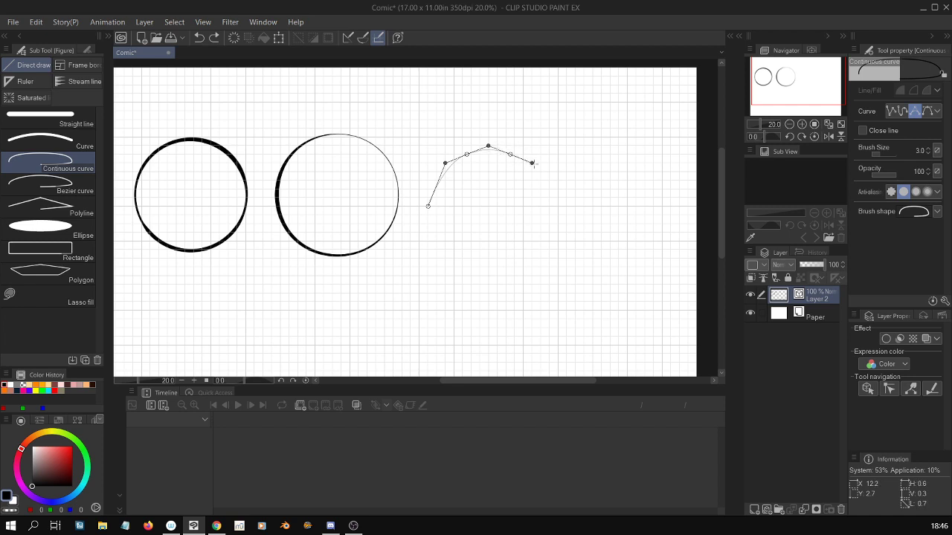
pyautogui.click(549, 206)
pyautogui.click(531, 249)
pyautogui.click(488, 266)
pyautogui.click(445, 249)
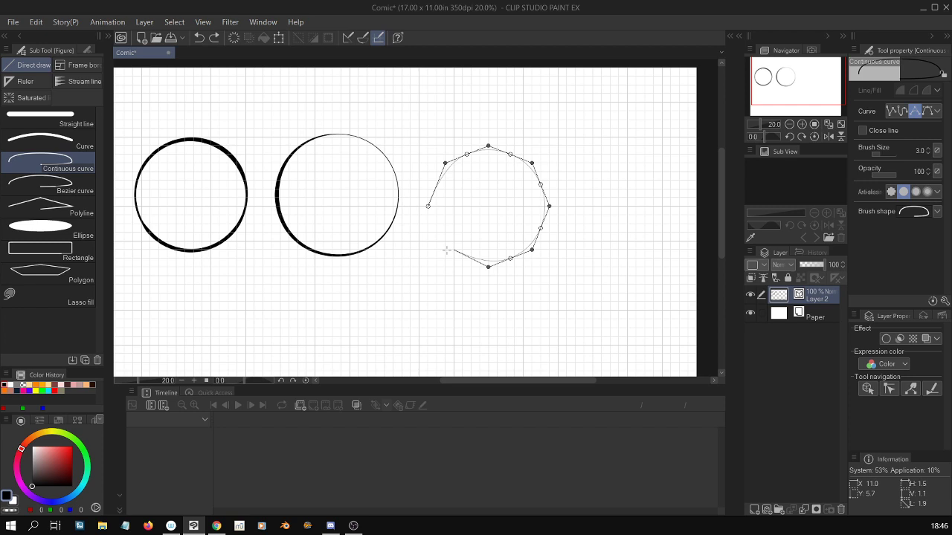
pyautogui.click(429, 206)
# Move the eight-point circle slightly up and left, level with the others, and thicken its line with Redraw vector line width
pyautogui.press('o')
pyautogui.click(545, 200)
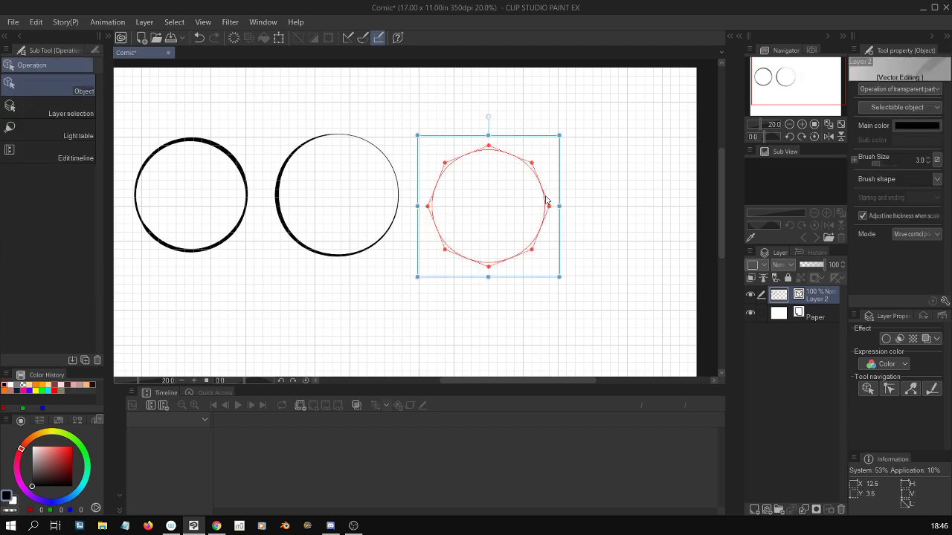
pyautogui.moveTo(563, 187)
pyautogui.mouseDown()
pyautogui.moveTo(431, 185)
pyautogui.moveTo(412, 175)
pyautogui.moveTo(565, 182)
pyautogui.moveTo(546, 167)
pyautogui.moveTo(531, 176)
pyautogui.moveTo(525, 250)
pyautogui.mouseUp()
pyautogui.click(593, 197)
pyautogui.press('y')
pyautogui.press('p')
pyautogui.press('o')
# Select the eight-point circle repeatedly to examine where its control points lie relative to its line
pyautogui.click(544, 215)
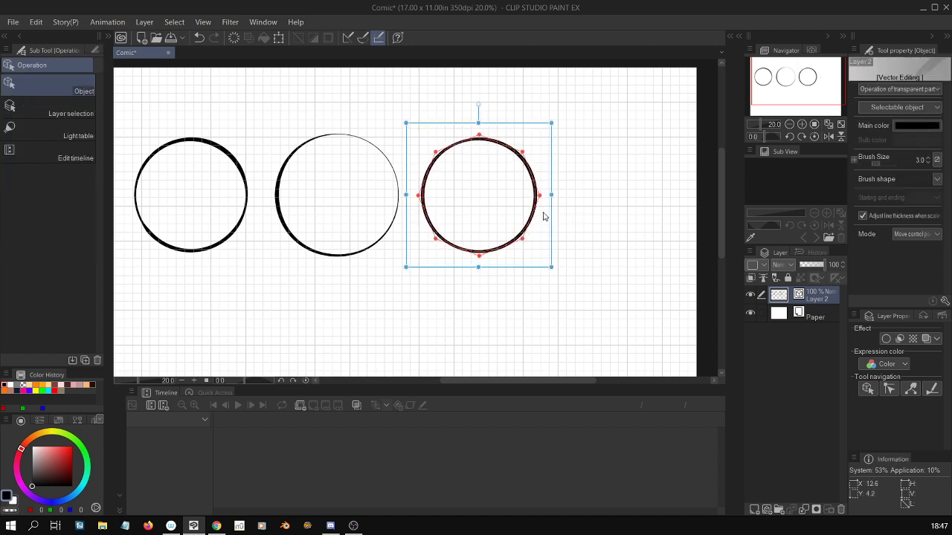
pyautogui.click(599, 187)
pyautogui.click(509, 145)
pyautogui.click(571, 203)
pyautogui.click(540, 195)
pyautogui.click(630, 288)
pyautogui.moveTo(722, 207); pyautogui.dragTo(728, 189)
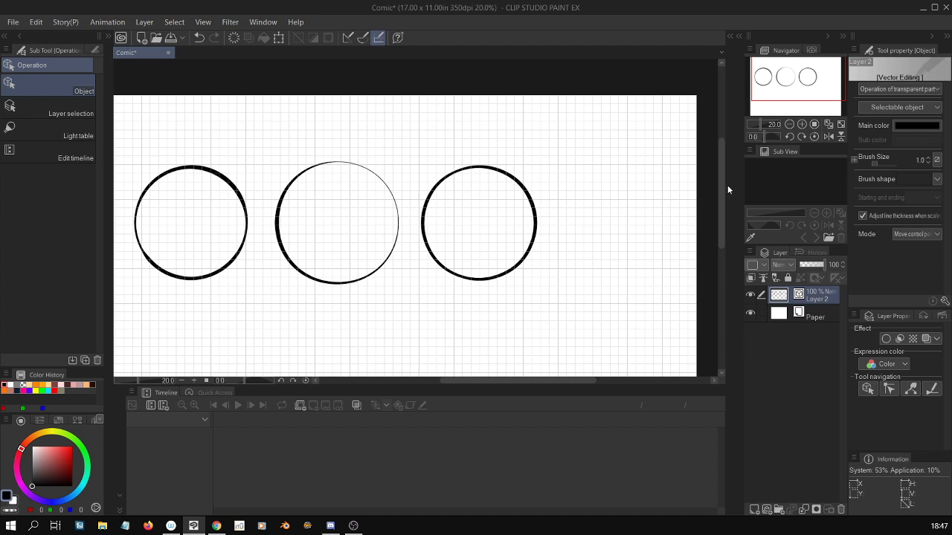
pyautogui.click(540, 222)
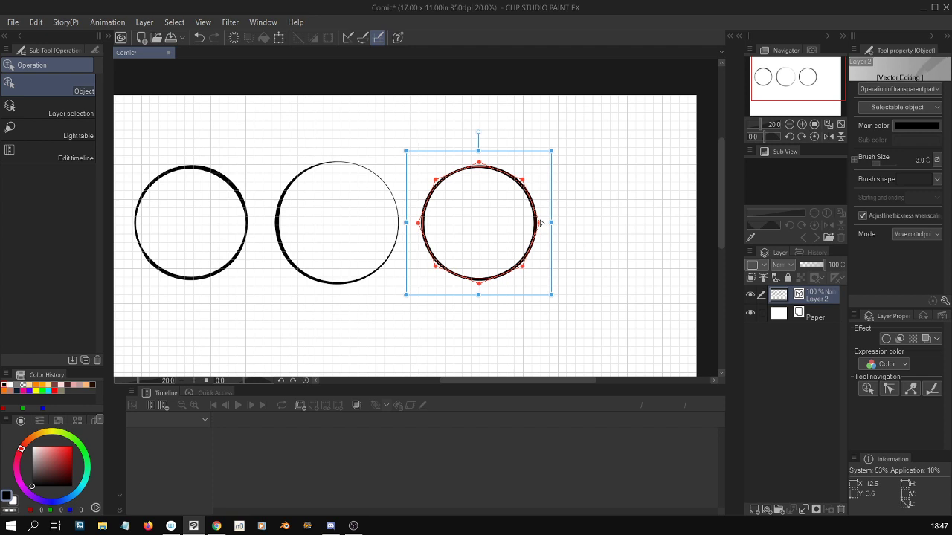
pyautogui.click(592, 257)
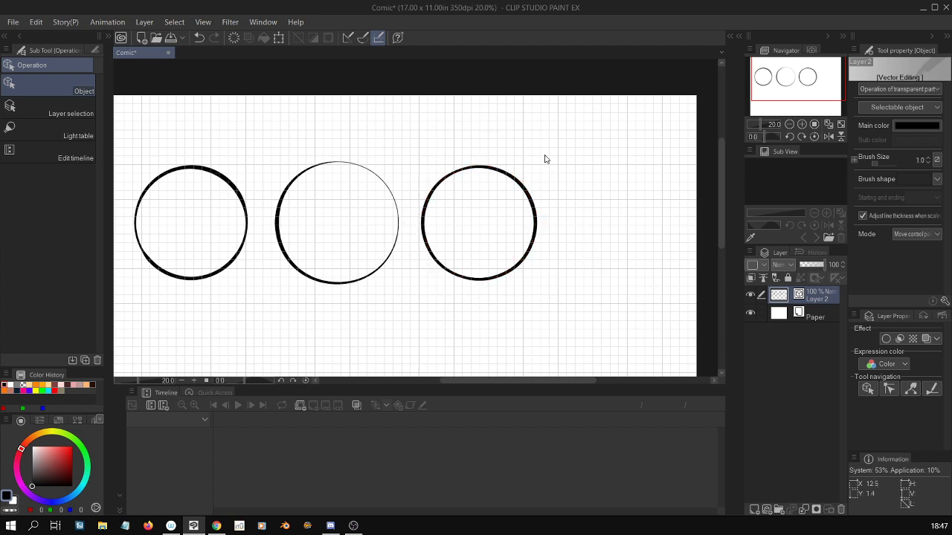
# Draw a small closed circle beside the third one with the Continuous curve tool, using four points with opposite ones 2 in apart
pyautogui.press('p')
pyautogui.press('p')
pyautogui.press('e')
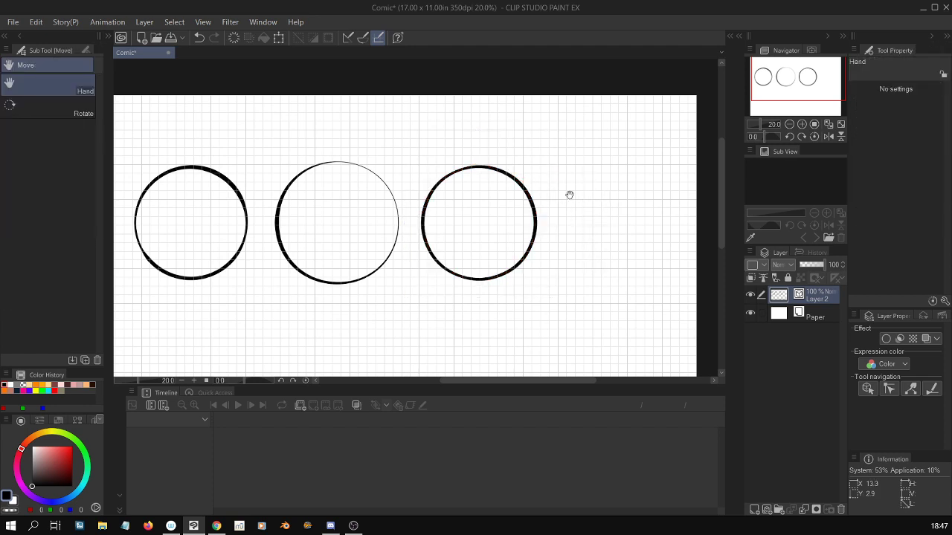
pyautogui.press('u')
pyautogui.click(82, 148)
pyautogui.click(71, 163)
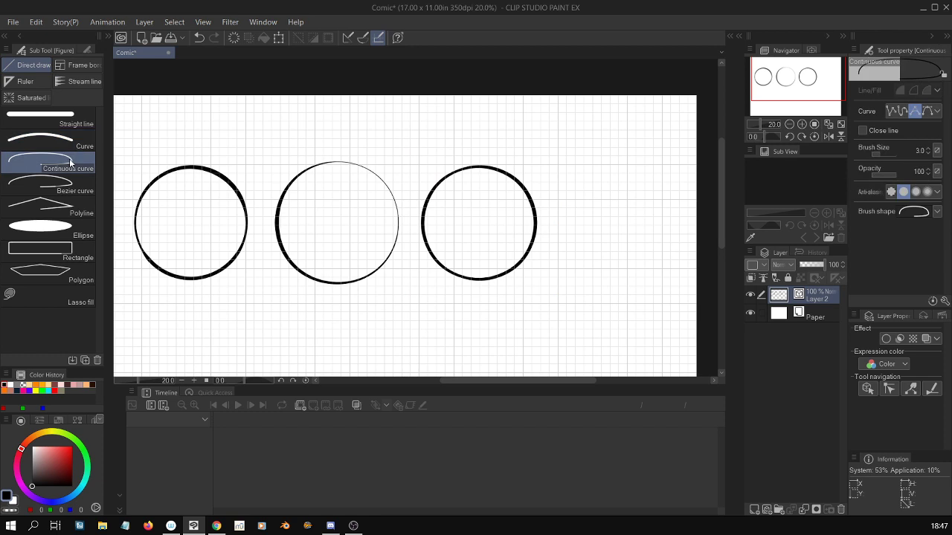
pyautogui.click(558, 199)
pyautogui.click(592, 164)
pyautogui.click(626, 200)
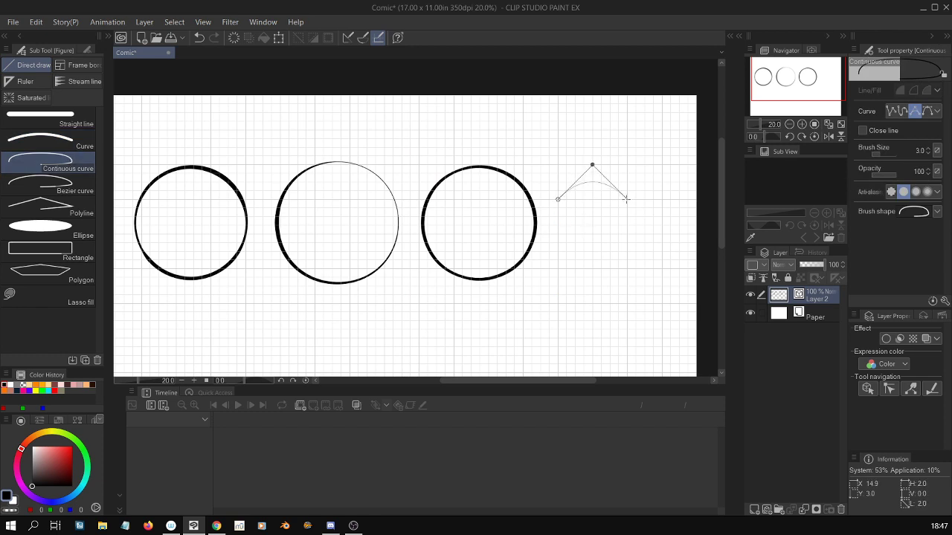
pyautogui.click(593, 232)
pyautogui.doubleClick(557, 199)
pyautogui.press('o')
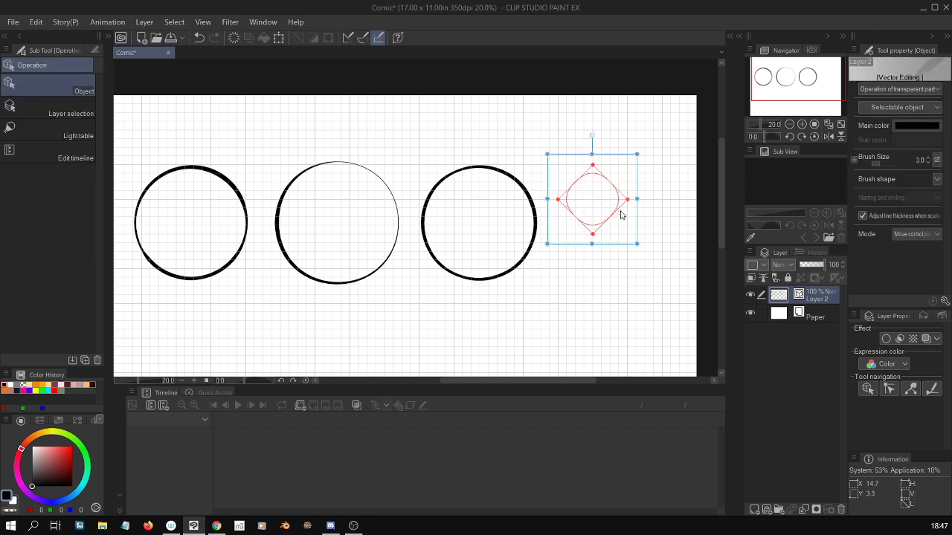
# Thicken the small four-point circle's line with Redraw vector line width, and delete that circle
pyautogui.press('y')
pyautogui.moveTo(618, 187)
pyautogui.mouseDown()
pyautogui.moveTo(577, 238)
pyautogui.moveTo(552, 206)
pyautogui.mouseUp()
pyautogui.press('p')
pyautogui.press('o')
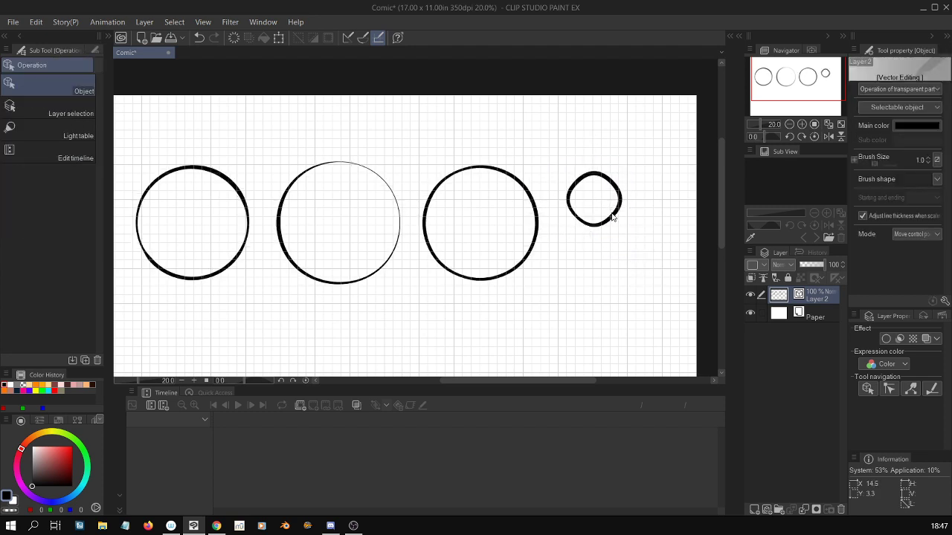
pyautogui.click(613, 214)
pyautogui.press('Delete')
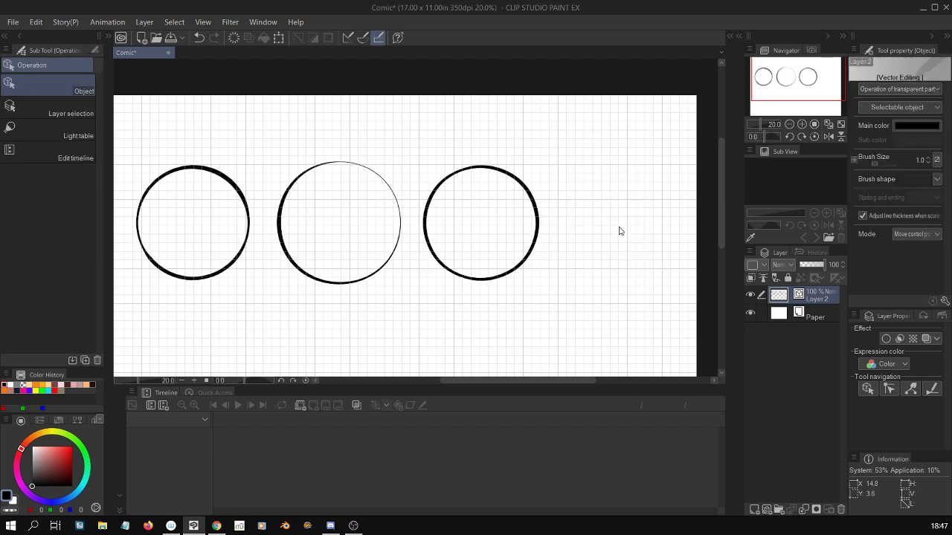
# Try pulling the eight-point circle's rightmost control point outward, and undo the change
pyautogui.click(539, 240)
pyautogui.click(613, 324)
pyautogui.click(538, 227)
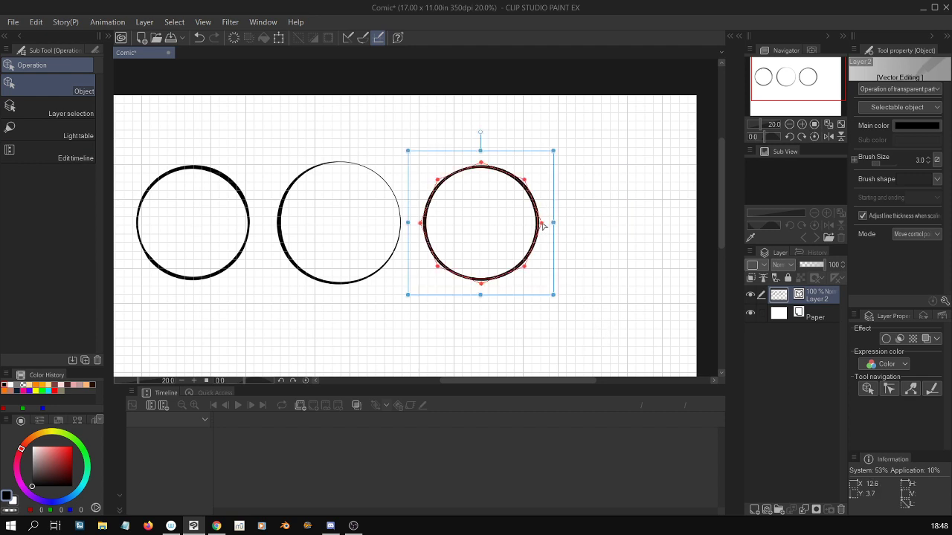
pyautogui.moveTo(542, 225); pyautogui.dragTo(595, 224)
pyautogui.hotkey('ctrl', 'z')
pyautogui.click(573, 246)
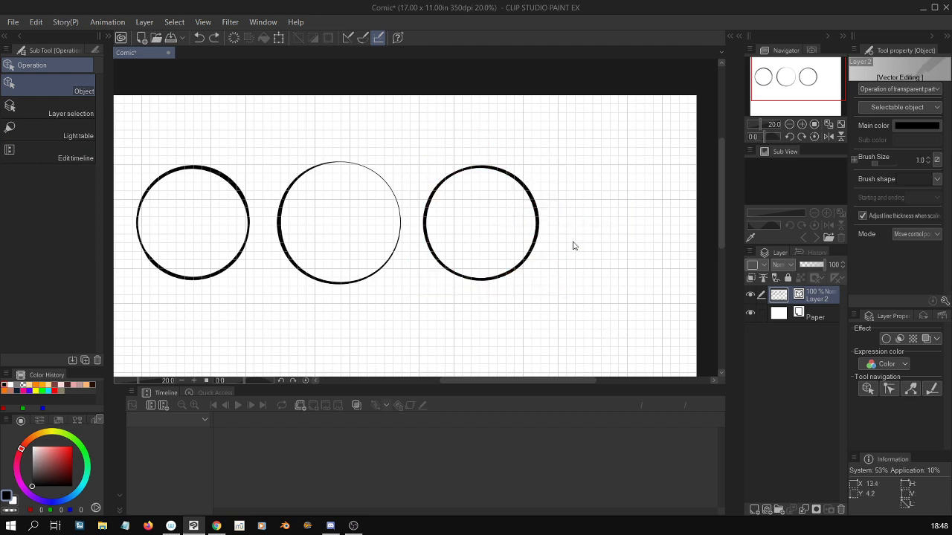
# Vary the line thickness around the eight-point circle with Redraw vector line width at brush size 250
pyautogui.click(538, 239)
pyautogui.click(592, 265)
pyautogui.press('y')
pyautogui.press('p')
pyautogui.press('y')
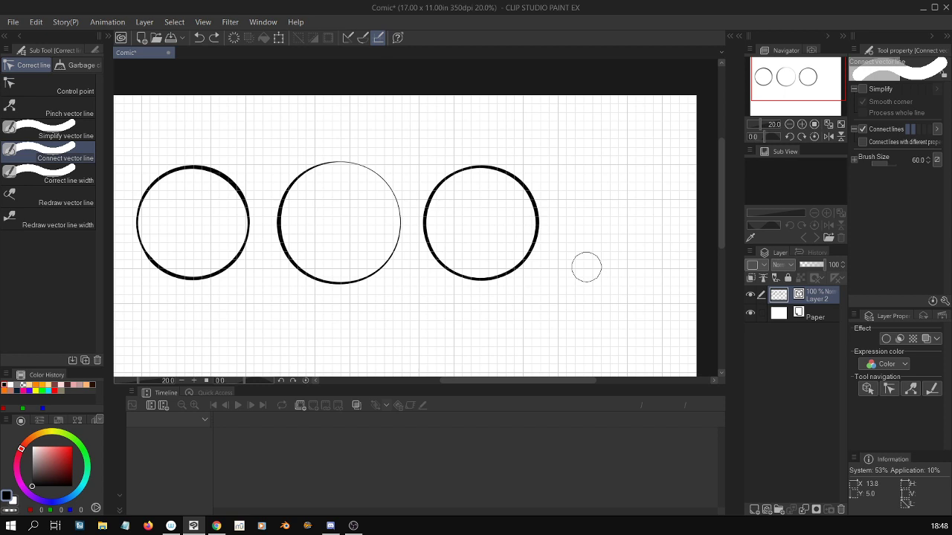
pyautogui.moveTo(516, 236); pyautogui.dragTo(532, 225)
pyautogui.press('.')
pyautogui.press('.')
pyautogui.press('.')
pyautogui.press('.')
pyautogui.press(',')
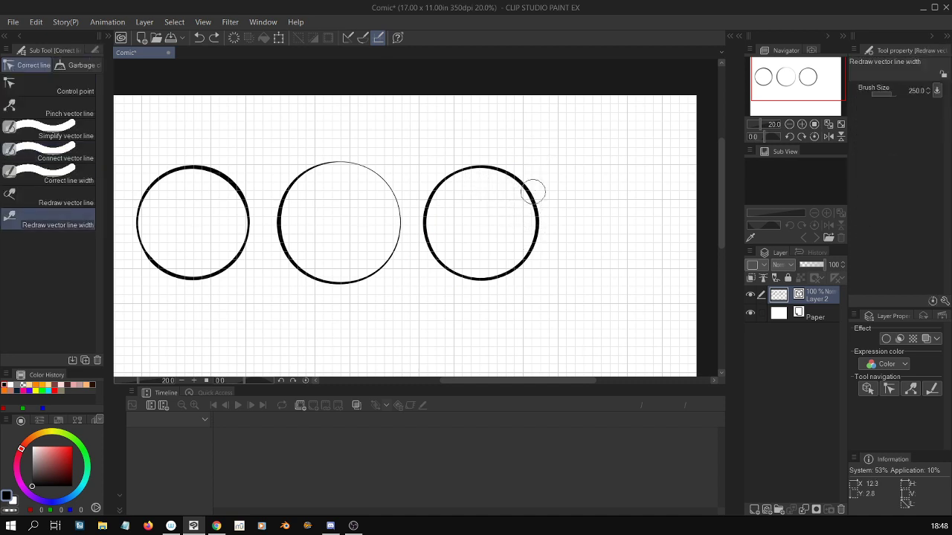
pyautogui.moveTo(533, 192)
pyautogui.mouseDown()
pyautogui.moveTo(417, 240)
pyautogui.moveTo(528, 202)
pyautogui.moveTo(565, 217)
pyautogui.moveTo(516, 236)
pyautogui.mouseUp()
# Try pulling the eight-point circle's rightmost control point inward, and undo the change
pyautogui.press('o')
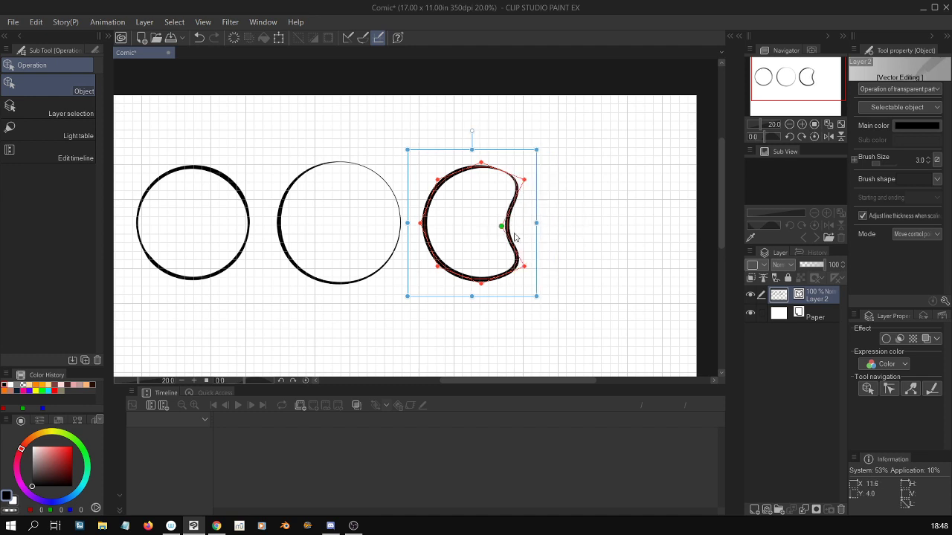
pyautogui.hotkey('ctrl', 'z')
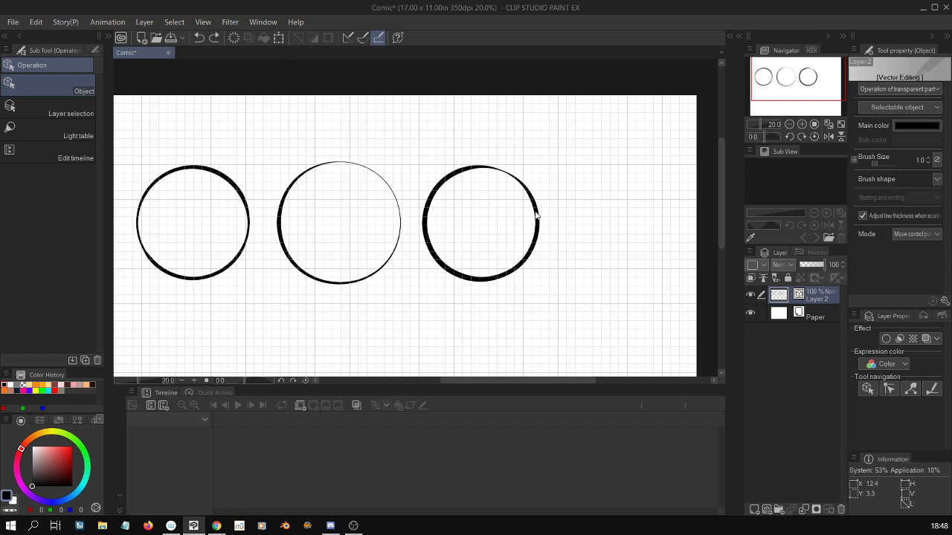
pyautogui.click(540, 216)
pyautogui.click(601, 249)
# Redraw the line width along the upper arc of the eight-point circle
pyautogui.press('y')
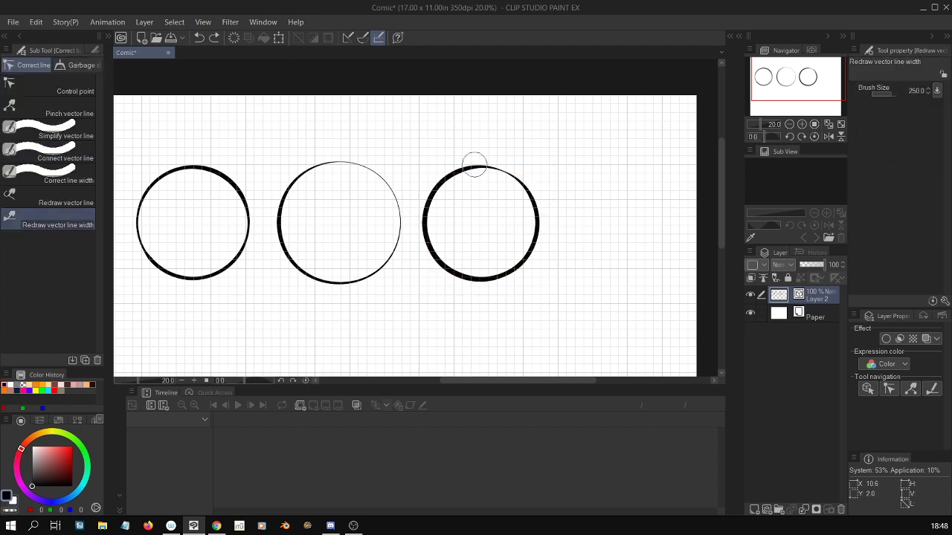
pyautogui.moveTo(499, 159)
pyautogui.mouseDown()
pyautogui.moveTo(536, 194)
pyautogui.moveTo(516, 180)
pyautogui.moveTo(425, 196)
pyautogui.moveTo(542, 237)
pyautogui.moveTo(493, 167)
pyautogui.moveTo(460, 172)
pyautogui.moveTo(525, 180)
pyautogui.moveTo(422, 194)
pyautogui.moveTo(544, 228)
pyautogui.moveTo(484, 166)
pyautogui.moveTo(435, 180)
pyautogui.moveTo(538, 187)
pyautogui.mouseUp()
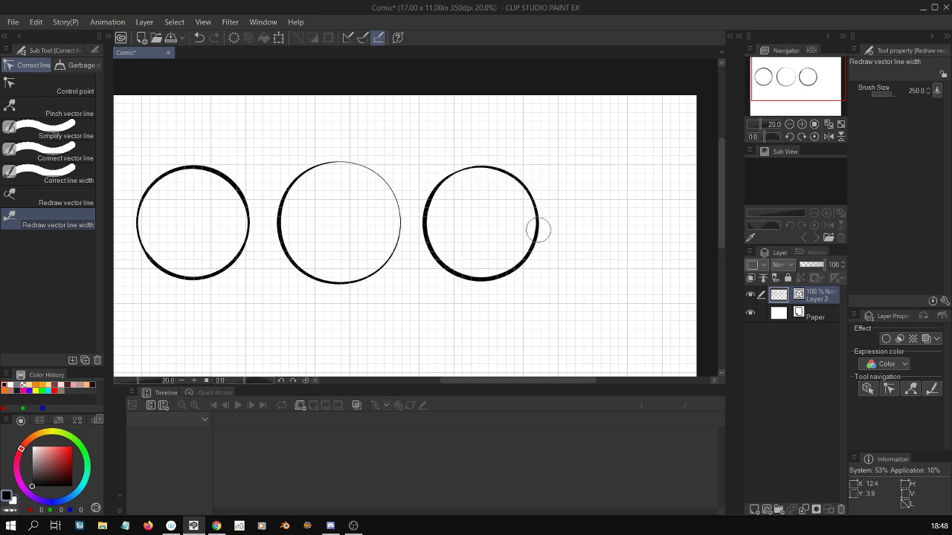
pyautogui.press('o')
pyautogui.press('y')
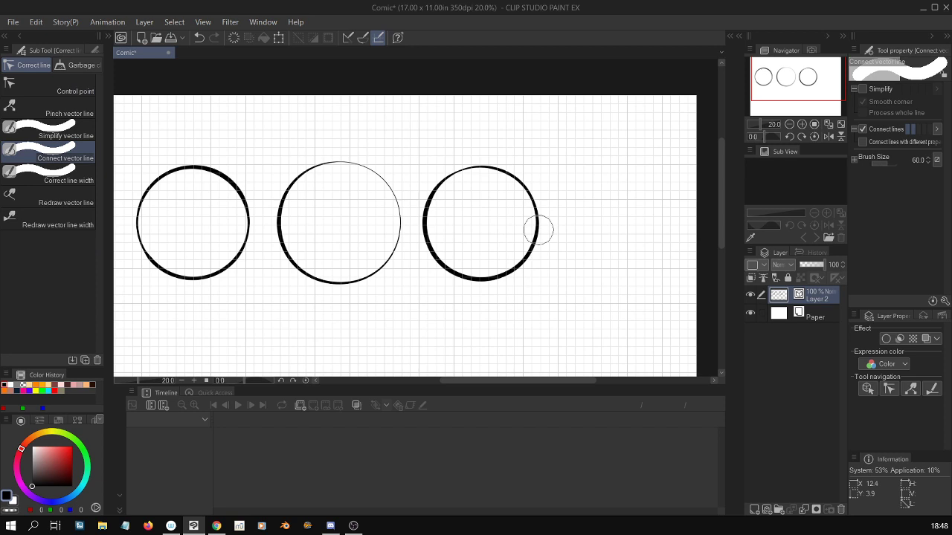
pyautogui.press('o')
# Hide the grid on the canvas
pyautogui.scroll(-1, 569, 374)
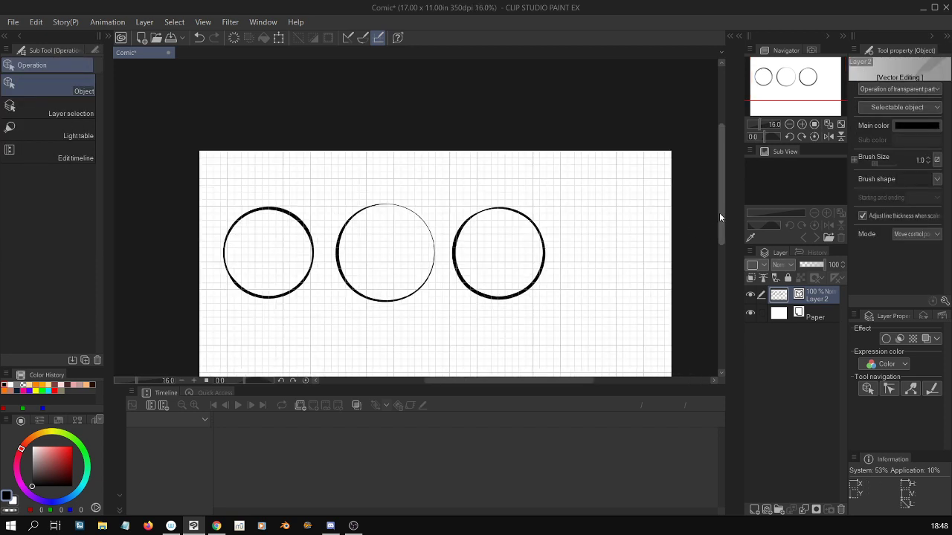
pyautogui.moveTo(720, 216); pyautogui.dragTo(723, 248)
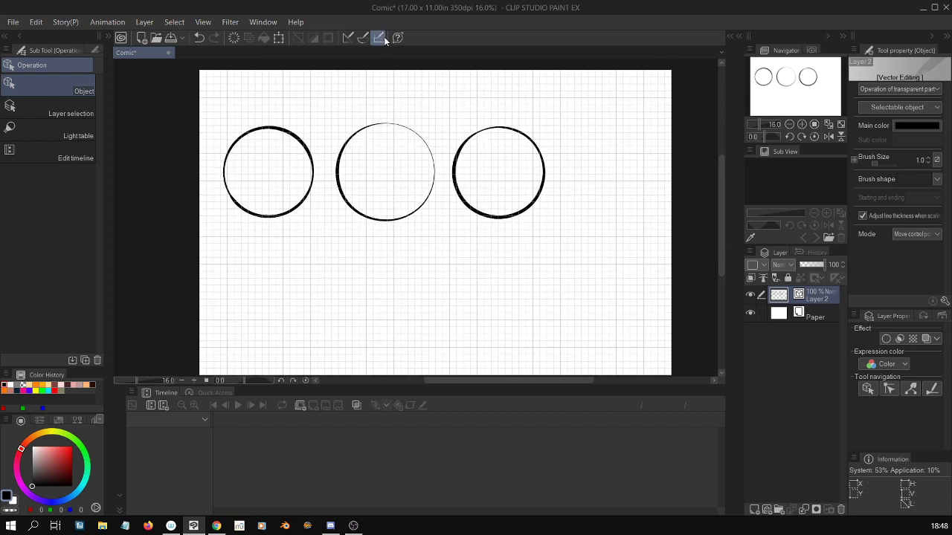
pyautogui.click(203, 21)
pyautogui.click(298, 265)
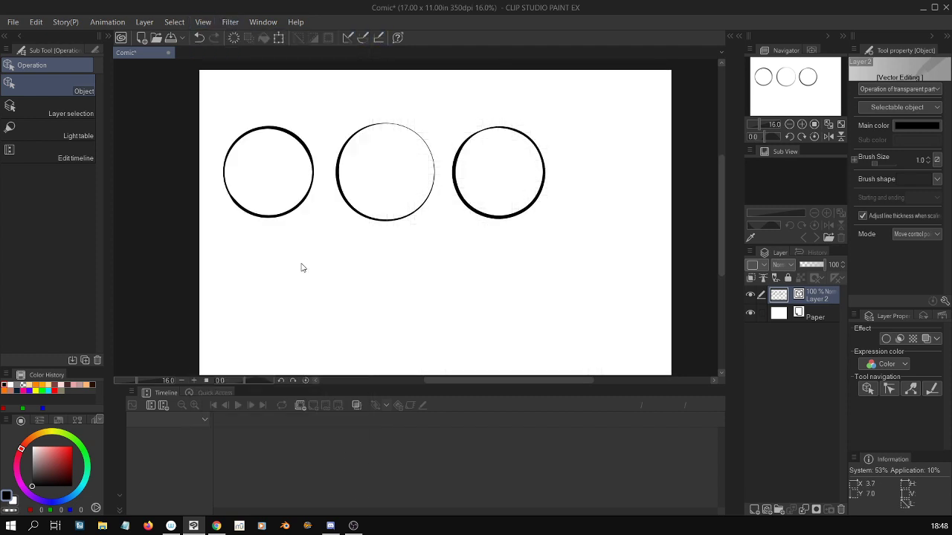
pyautogui.scroll(-1, 301, 267)
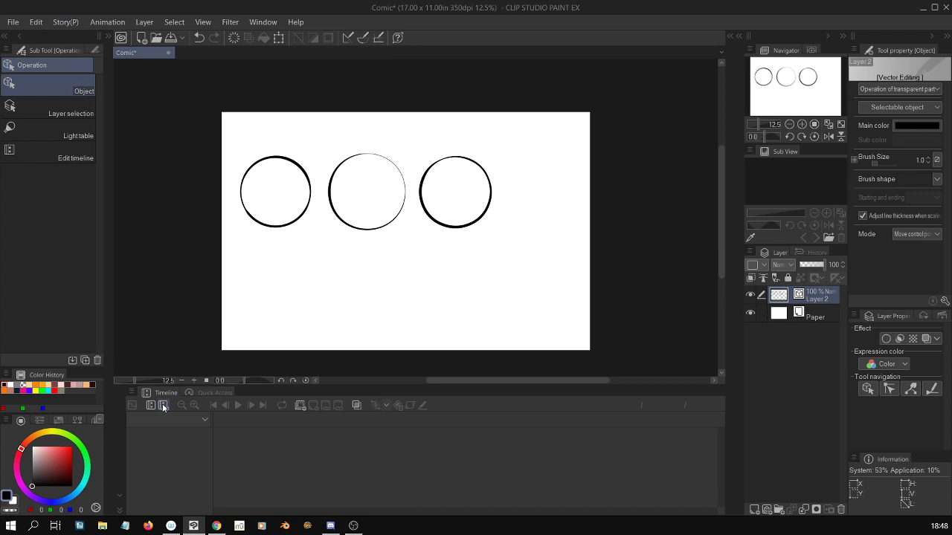
# Create a new timeline with a frame rate of 24, a playback time of 240 and frame numbers starting from 1
pyautogui.click(162, 405)
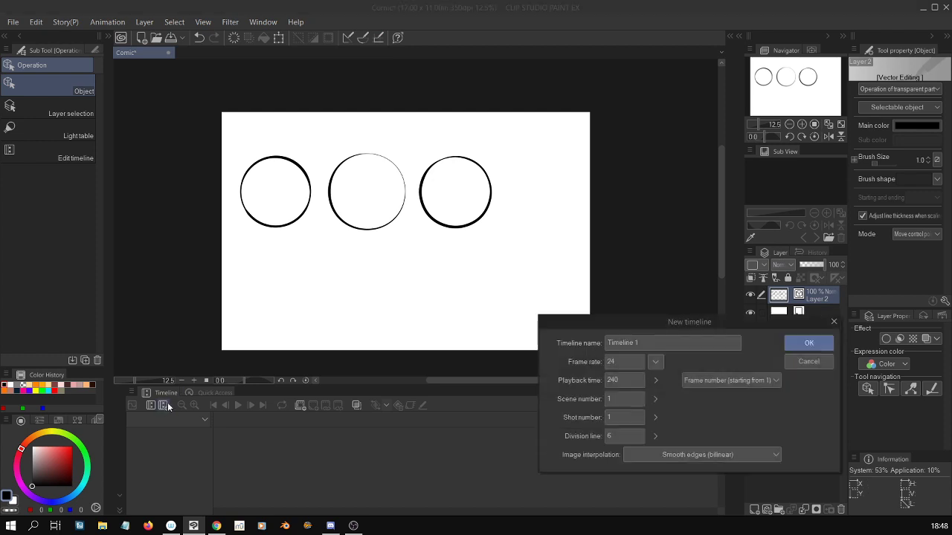
pyautogui.click(656, 382)
pyautogui.click(710, 412)
pyautogui.click(815, 345)
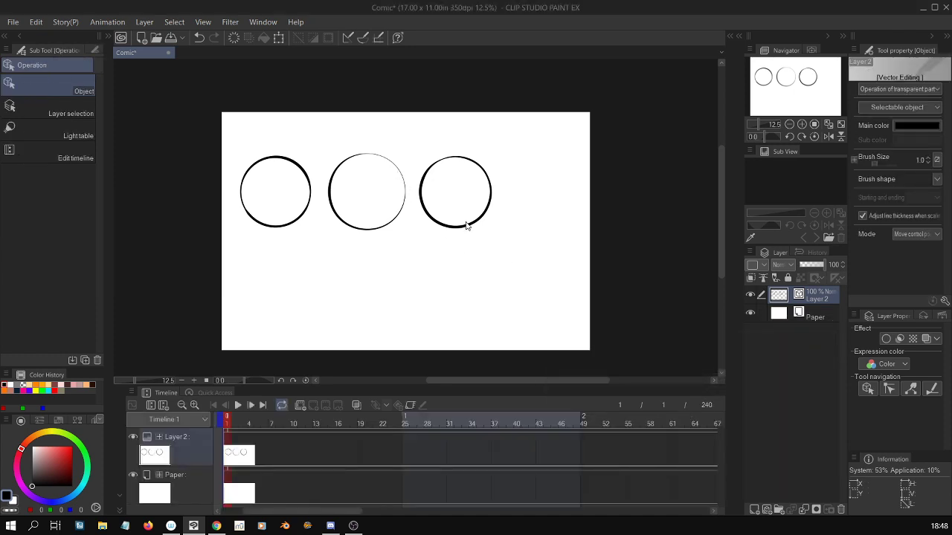
# Shorten the timeline's playback range so that it ends at frame 120
pyautogui.click(310, 195)
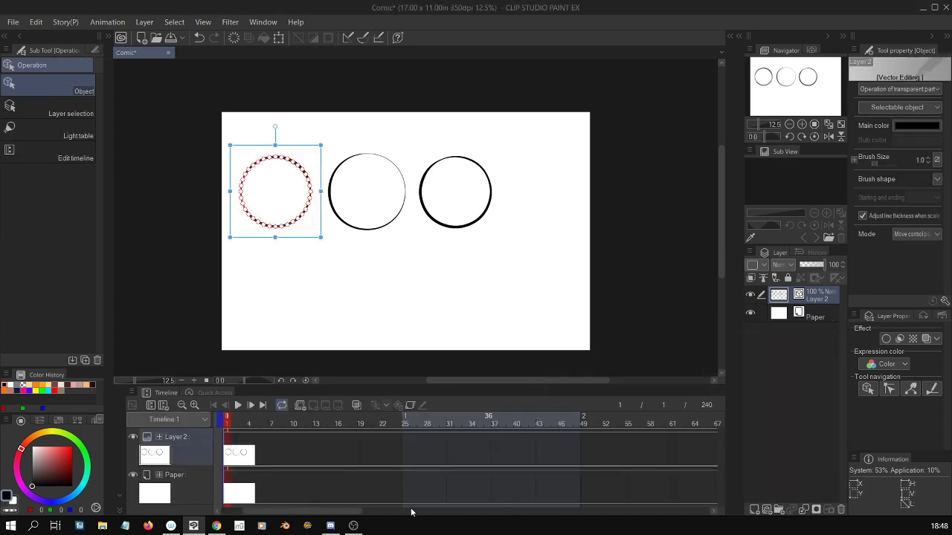
pyautogui.hscroll(4, 353, 512)
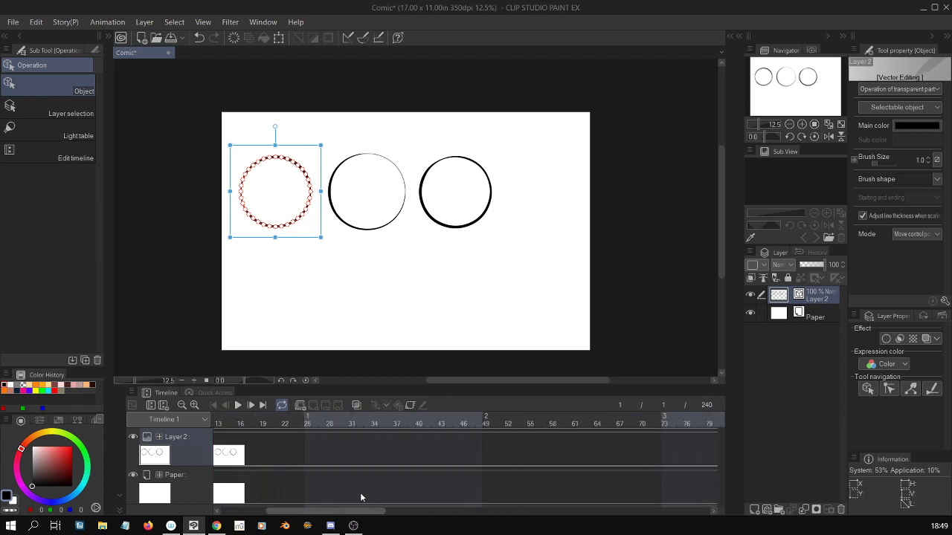
pyautogui.moveTo(361, 496)
pyautogui.mouseDown()
pyautogui.moveTo(668, 496)
pyautogui.moveTo(675, 475)
pyautogui.mouseUp()
pyautogui.moveTo(685, 421); pyautogui.dragTo(225, 423)
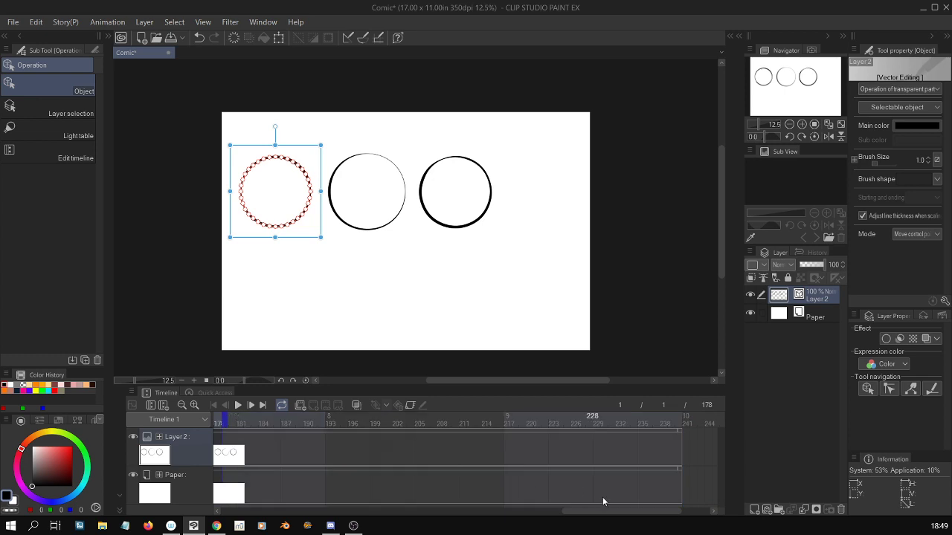
pyautogui.moveTo(603, 502); pyautogui.dragTo(519, 481)
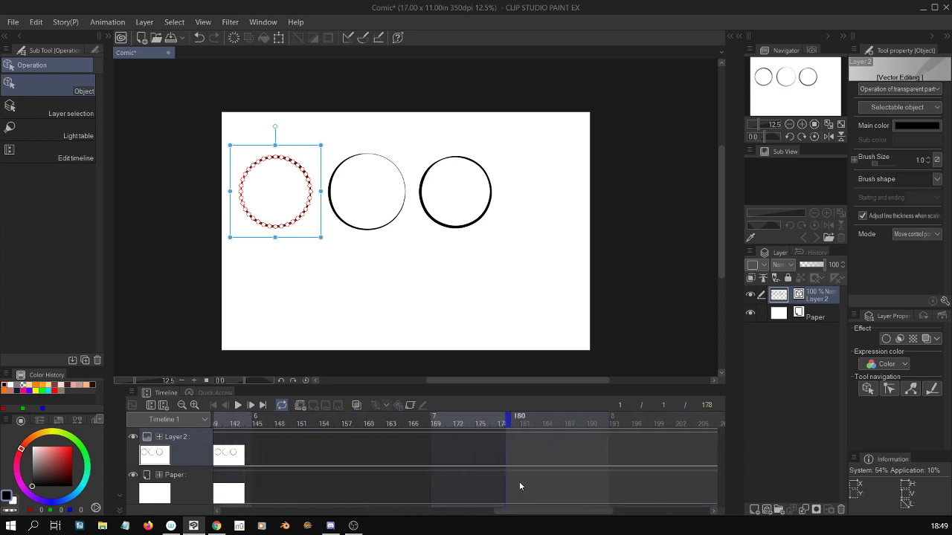
pyautogui.scroll(-2, 522, 480)
pyautogui.scroll(1, 541, 427)
pyautogui.moveTo(509, 420); pyautogui.dragTo(171, 403)
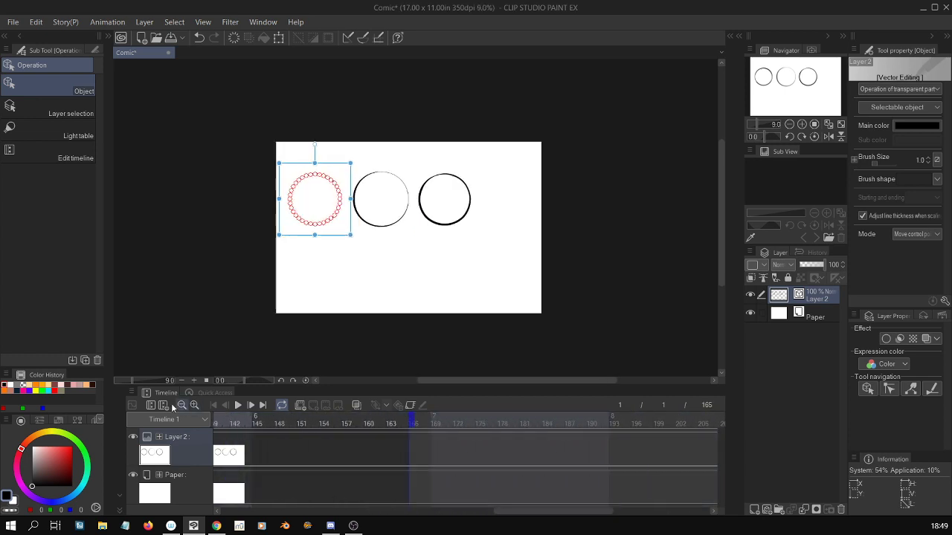
pyautogui.click(180, 403)
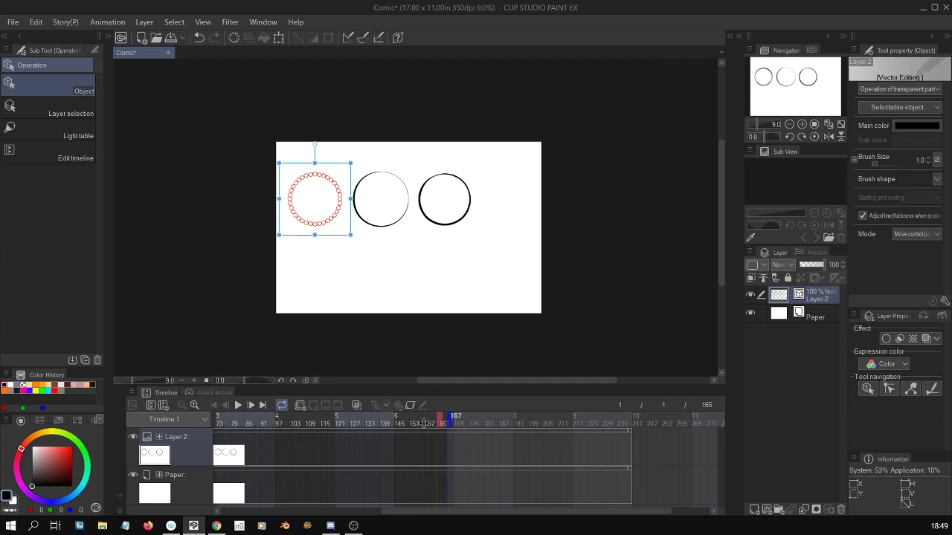
pyautogui.click(338, 422)
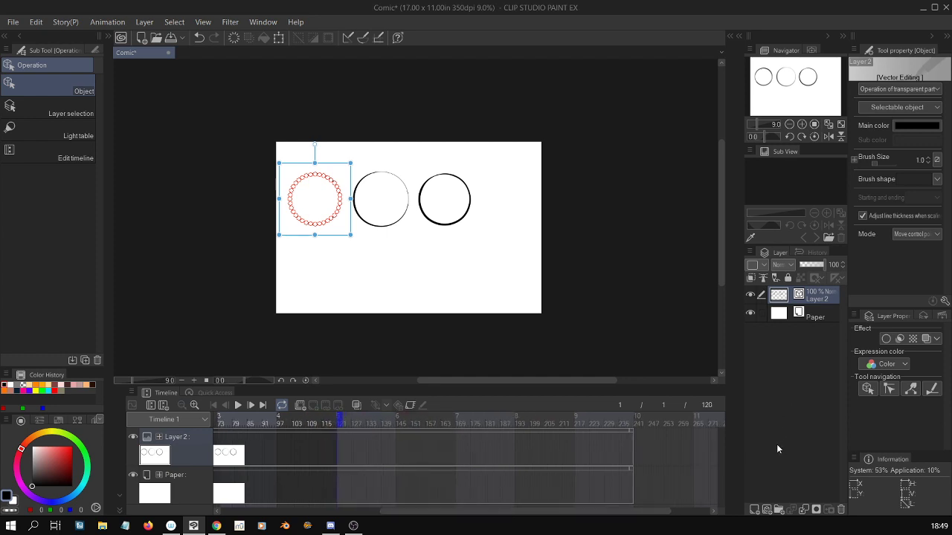
# Create a new animation folder and move Layer 2 with the circles into it
pyautogui.click(300, 408)
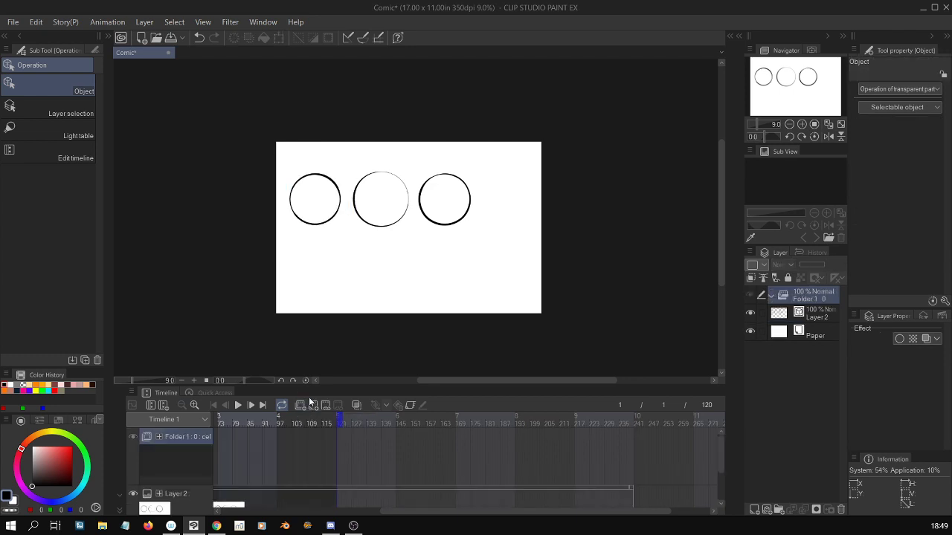
pyautogui.click(817, 318)
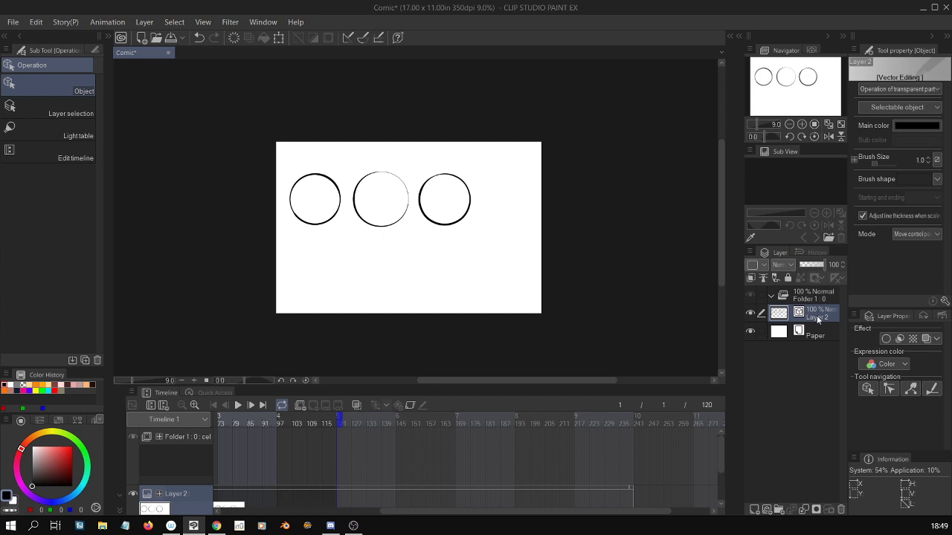
pyautogui.moveTo(817, 319); pyautogui.dragTo(818, 302)
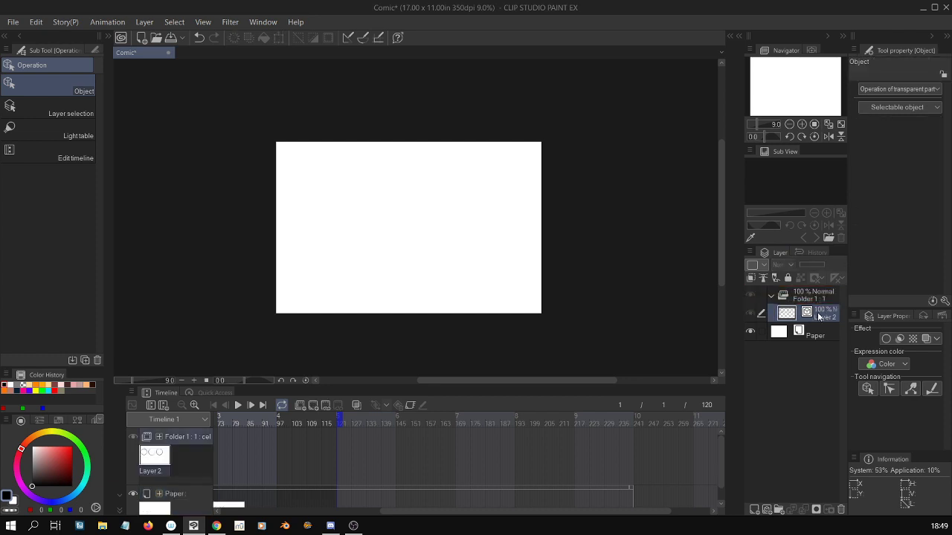
# Rename Layer 2 inside the animation folder as 1
pyautogui.doubleClick(821, 319)
pyautogui.write('1')
pyautogui.press('Return')
# Batch specify cels on the animation folder's track with start number 1, end number 120 and 2 frames per cel
pyautogui.moveTo(469, 512); pyautogui.dragTo(326, 512)
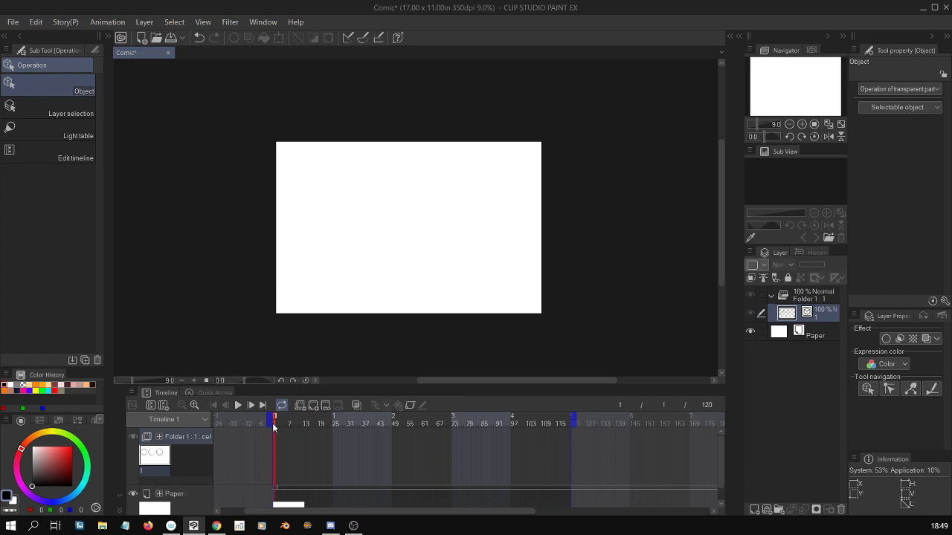
pyautogui.click(107, 22)
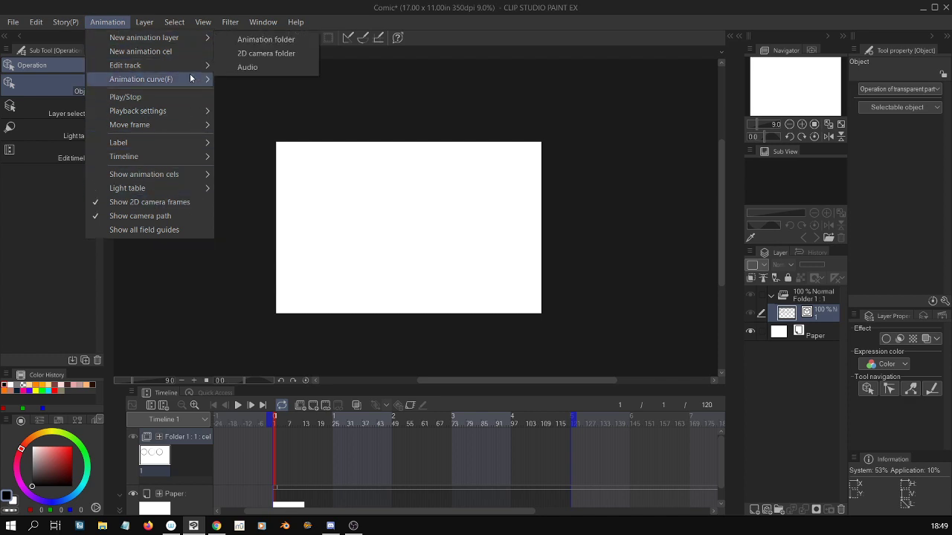
pyautogui.moveTo(194, 66)
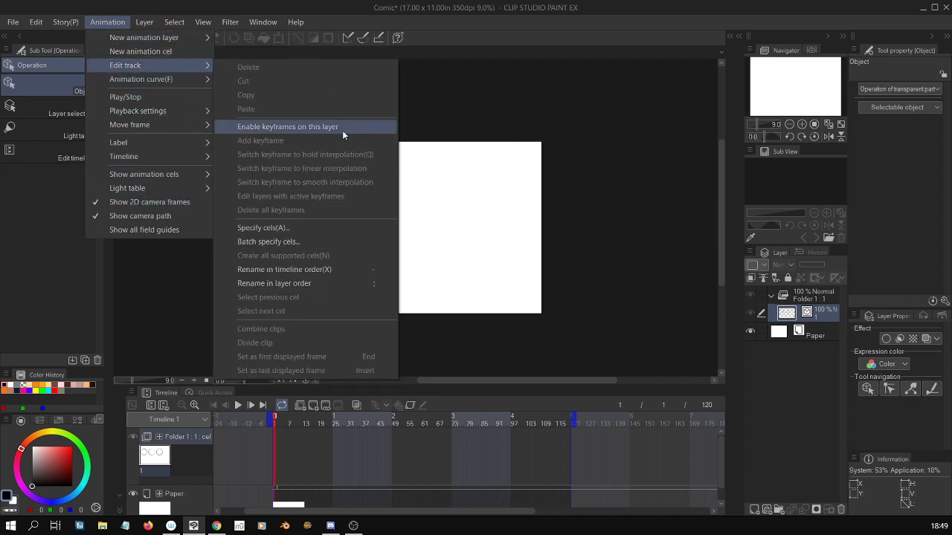
pyautogui.click(330, 241)
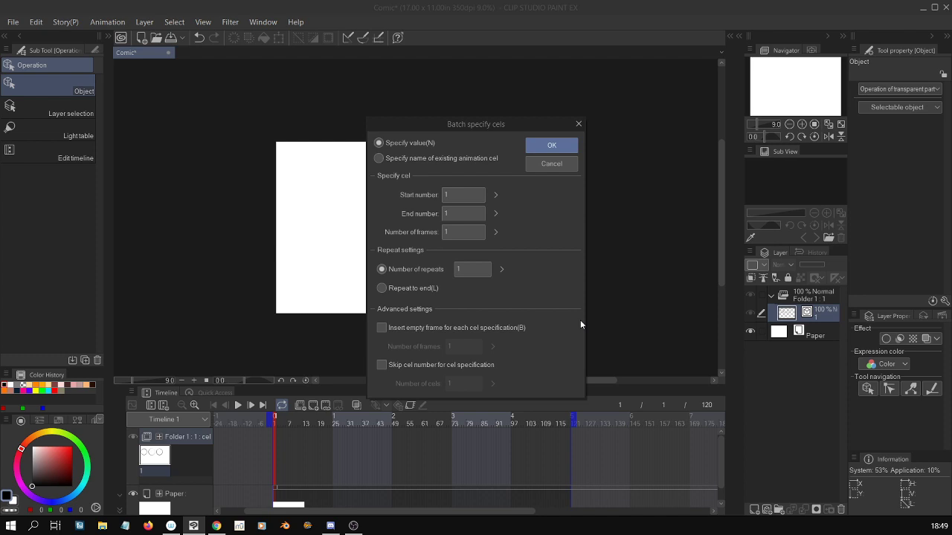
pyautogui.press('Tab')
pyautogui.press('Tab')
pyautogui.write('2')
pyautogui.hotkey('shift', 'Tab')
pyautogui.write('120')
pyautogui.click(554, 146)
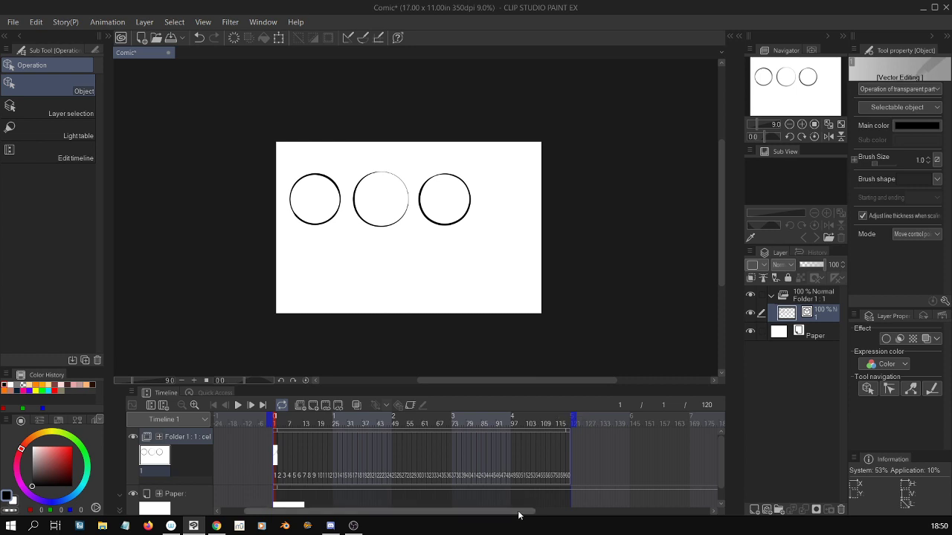
# Scale the three circles on layer 1 to 60% and move them near the canvas's upper centre
pyautogui.moveTo(518, 513); pyautogui.dragTo(493, 515)
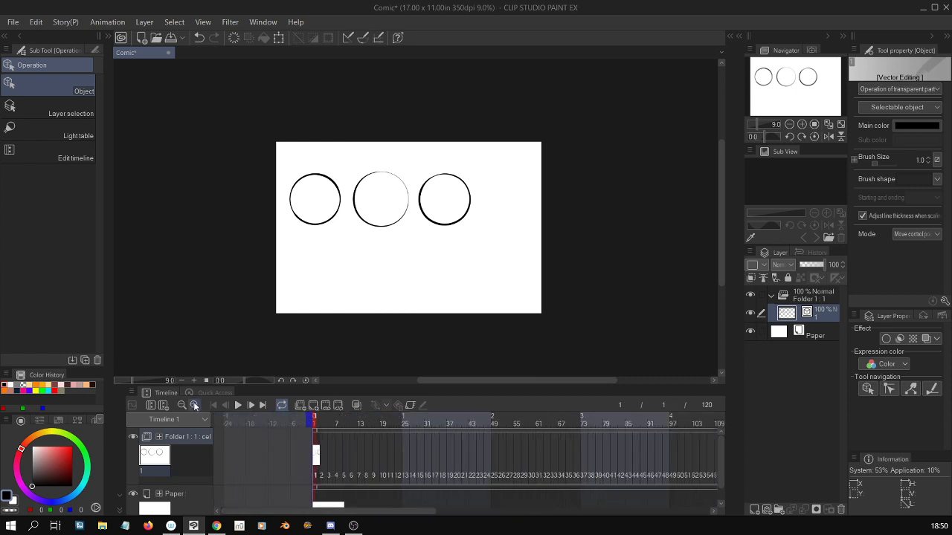
pyautogui.click(198, 405)
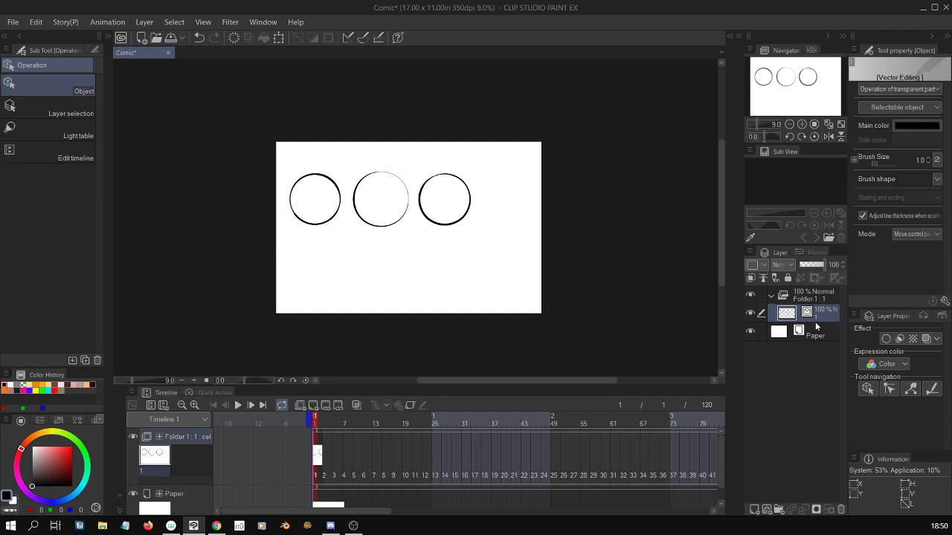
pyautogui.hotkey('ctrl', 't')
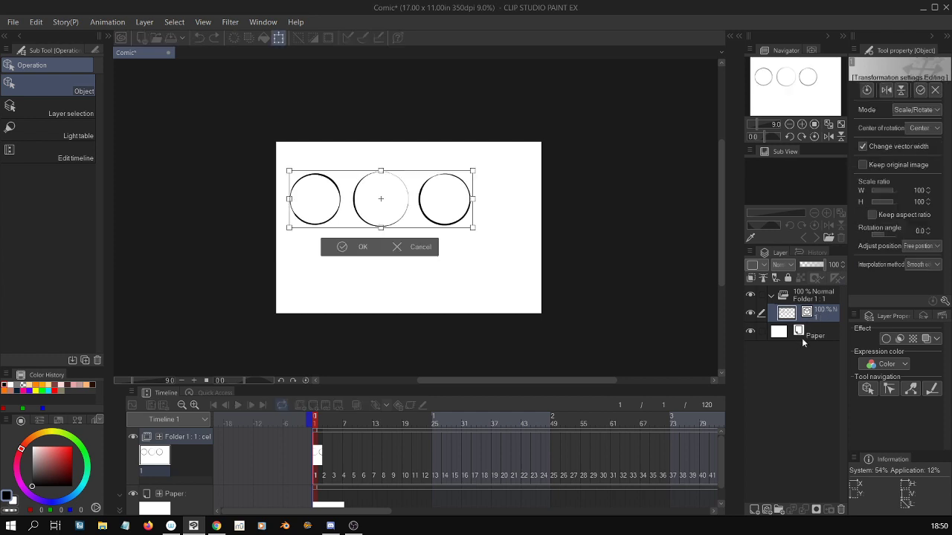
pyautogui.moveTo(473, 171)
pyautogui.mouseDown()
pyautogui.moveTo(432, 203)
pyautogui.moveTo(467, 158)
pyautogui.moveTo(439, 178)
pyautogui.moveTo(463, 184)
pyautogui.mouseUp()
pyautogui.scroll(2, 461, 186)
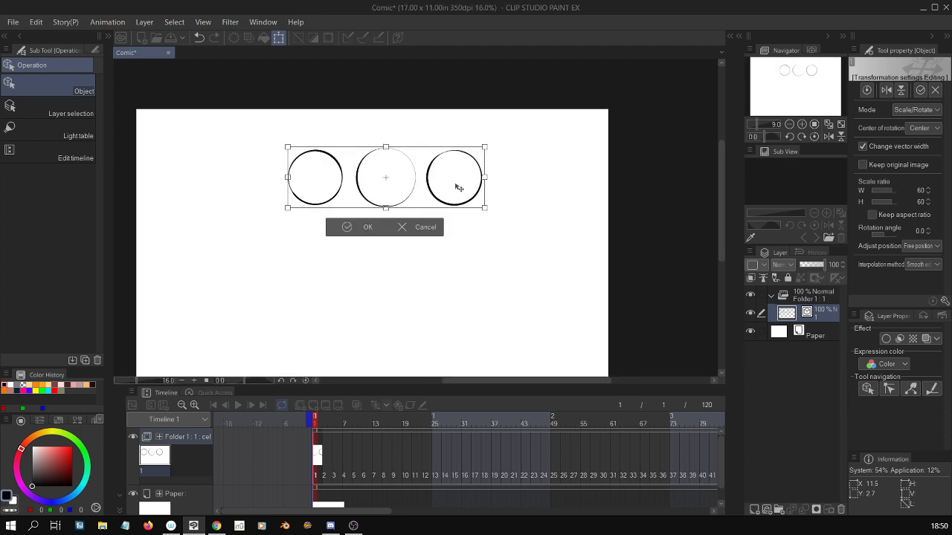
pyautogui.scroll(-1, 460, 188)
pyautogui.moveTo(459, 187); pyautogui.dragTo(449, 177)
pyautogui.scroll(-1, 449, 179)
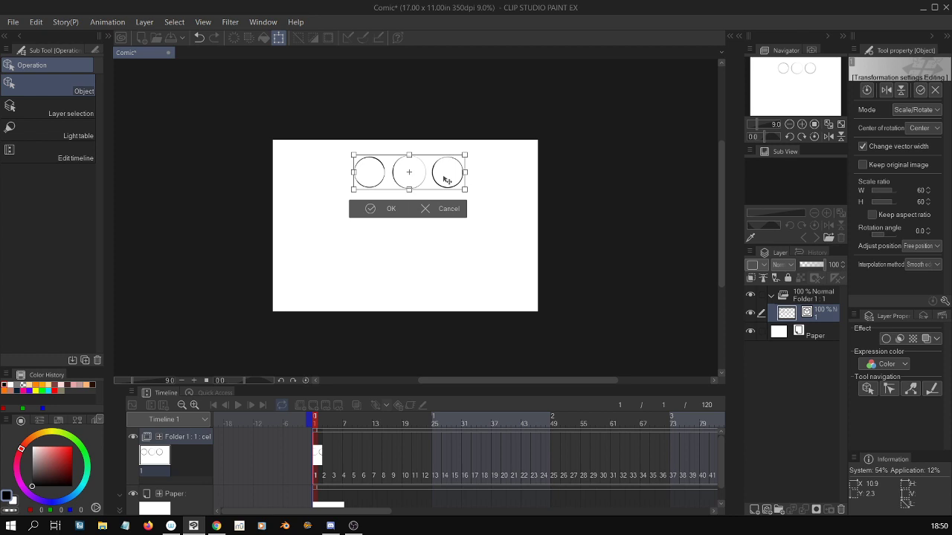
pyautogui.press('Return')
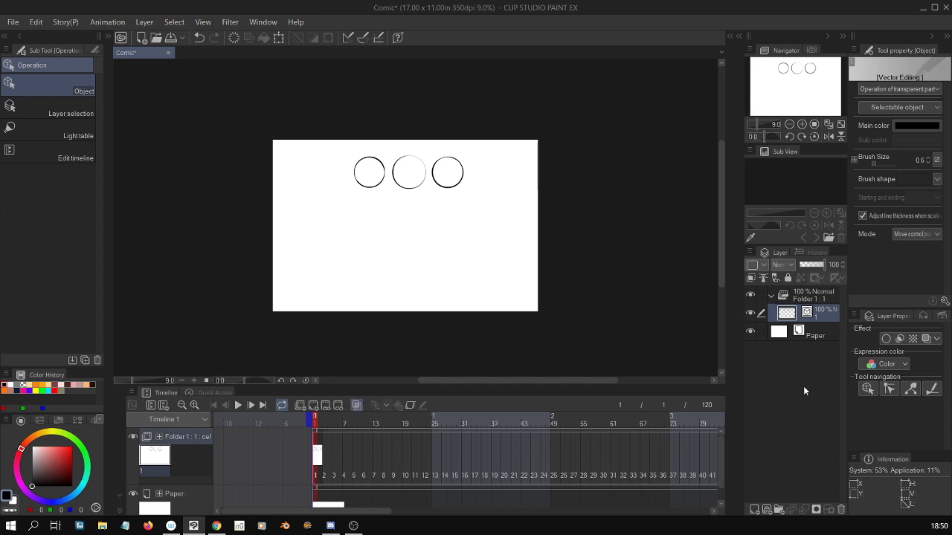
# Enable onion skin on the timeline, check the empty cels after cel 1, and return to the first frame
pyautogui.click(355, 406)
pyautogui.click(328, 455)
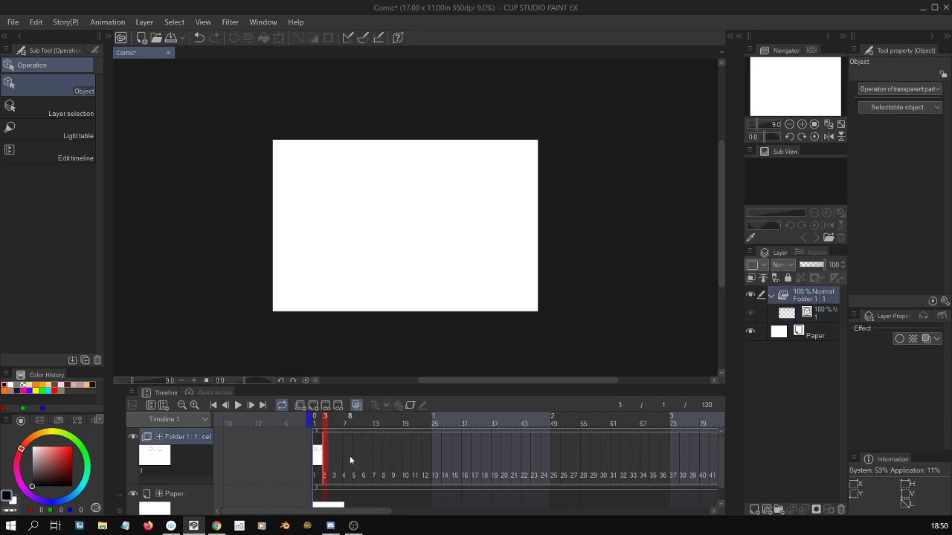
pyautogui.click(335, 455)
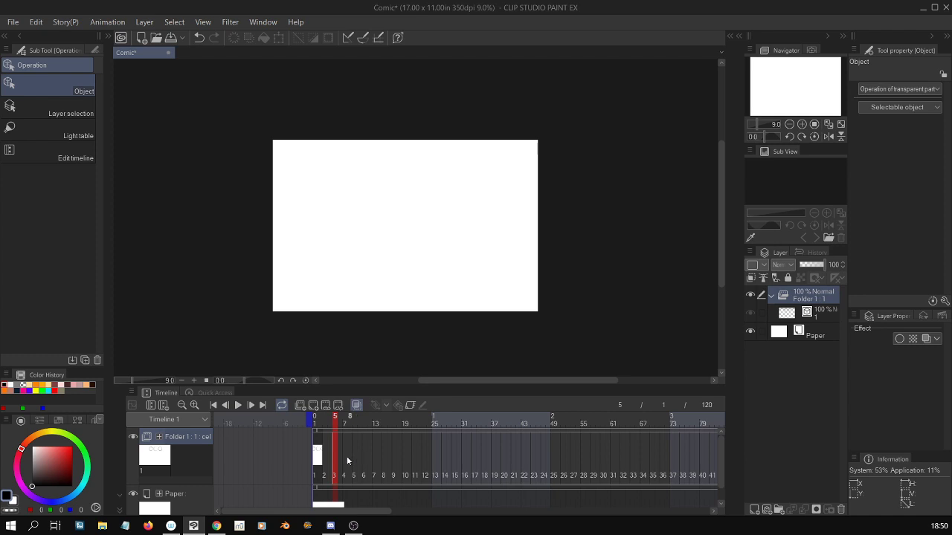
pyautogui.click(357, 454)
pyautogui.click(329, 457)
pyautogui.click(318, 457)
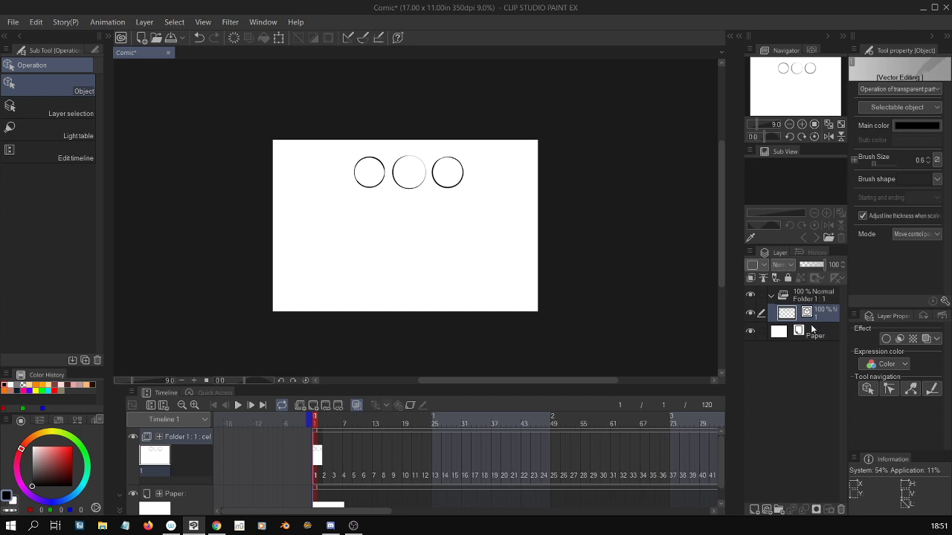
# Duplicate cel 1 as cel 2 and shift its three circles slightly down from their position in cel 1
pyautogui.hotkey('ctrl', 'v')
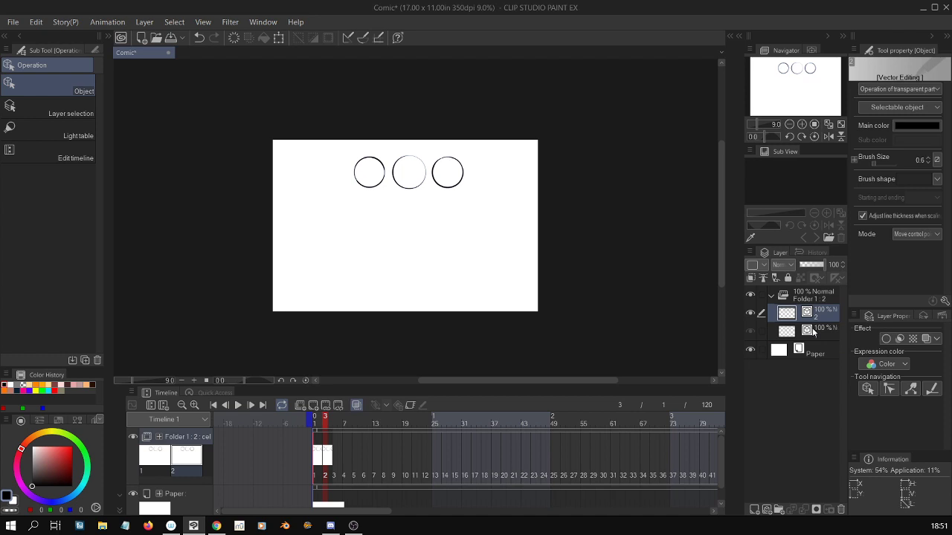
pyautogui.scroll(1, 531, 238)
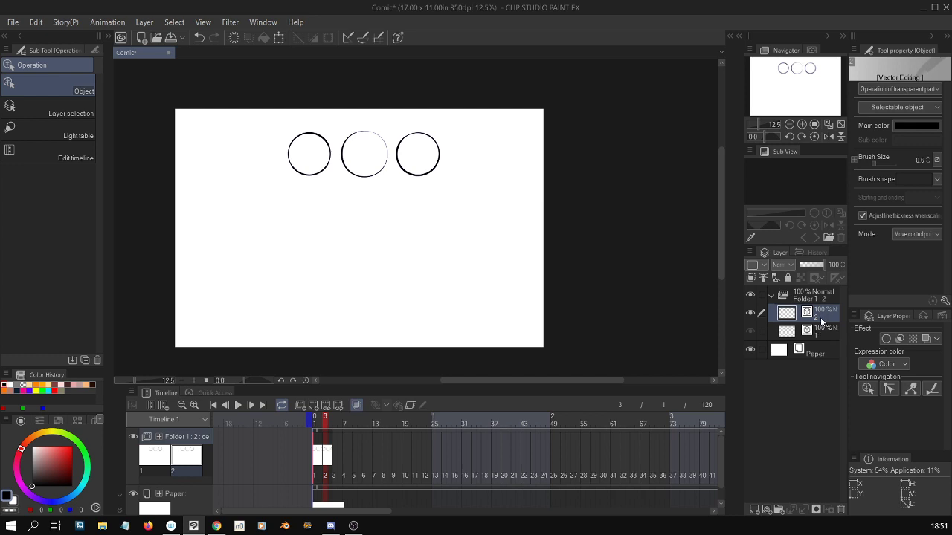
pyautogui.press('Left')
pyautogui.press('Right')
pyautogui.press('Right')
pyautogui.hotkey('ctrl', 't')
pyautogui.press('Down')
pyautogui.press('Down')
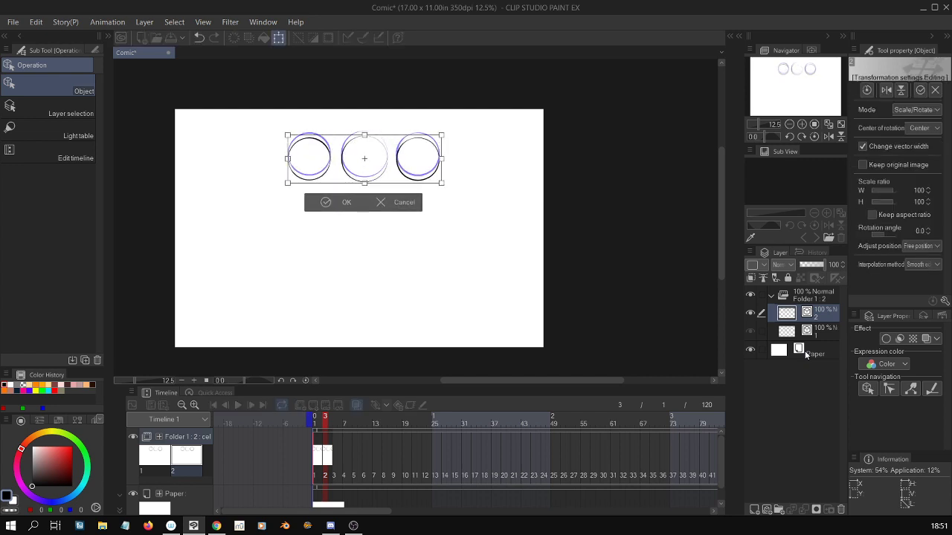
pyautogui.press('Up')
pyautogui.press('Up')
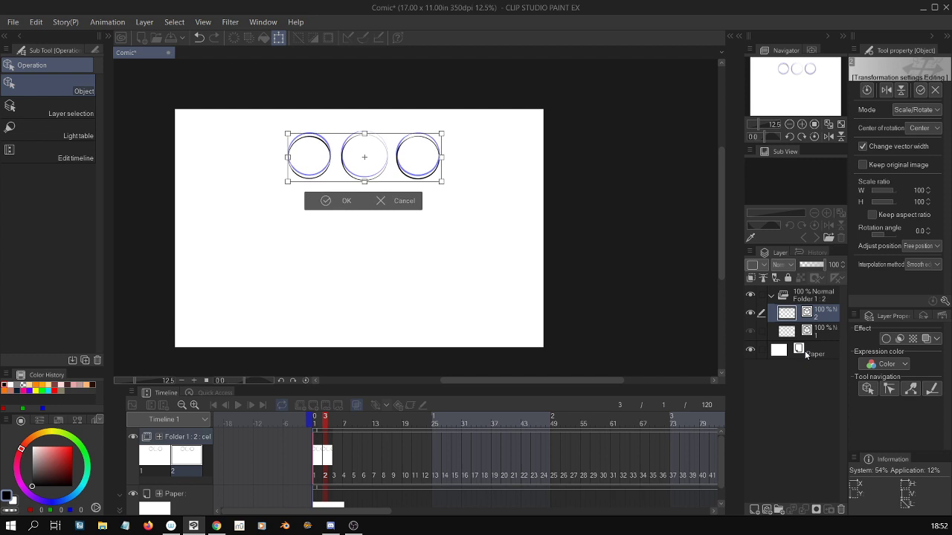
pyautogui.press('Return')
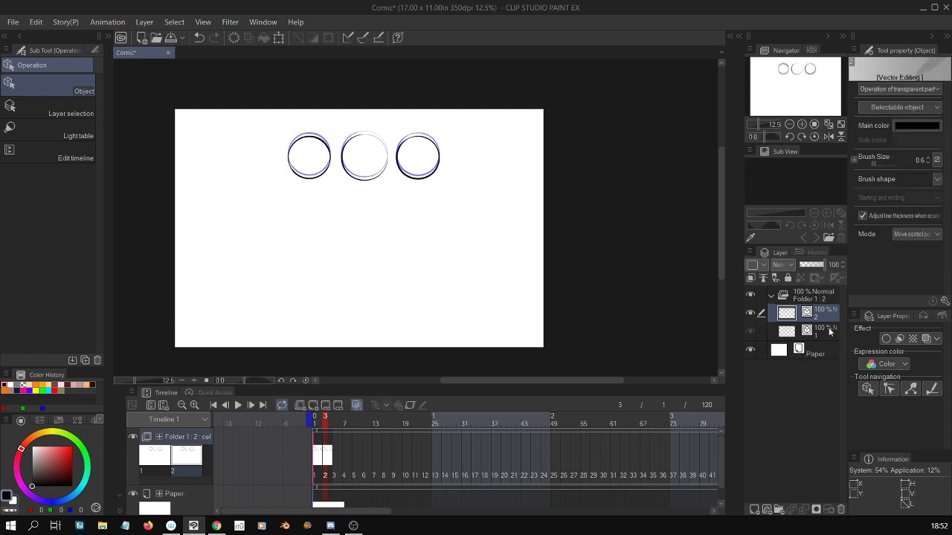
# Add cels 3, 4 and 5 as copies of the circles, moving each one farther down with increasing spacing
pyautogui.hotkey('ctrl', 'shift', 'alt', 'n')
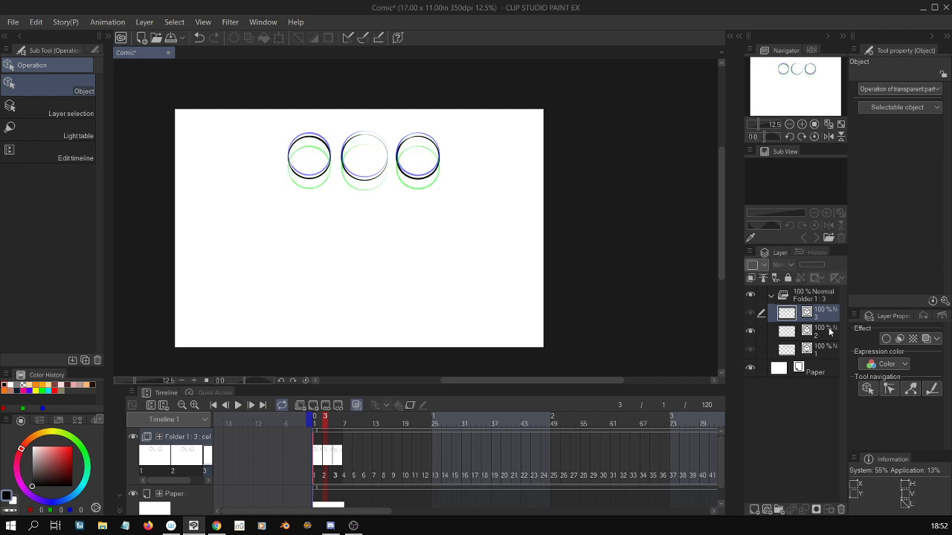
pyautogui.hotkey('ctrl', 'shift', 'alt', 'n')
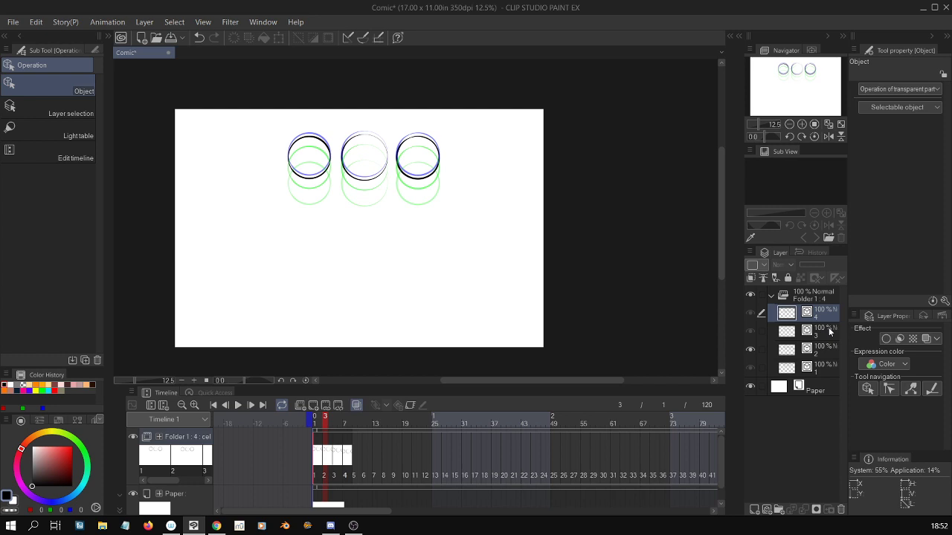
pyautogui.hotkey('ctrl', 'shift', 'alt', 'n')
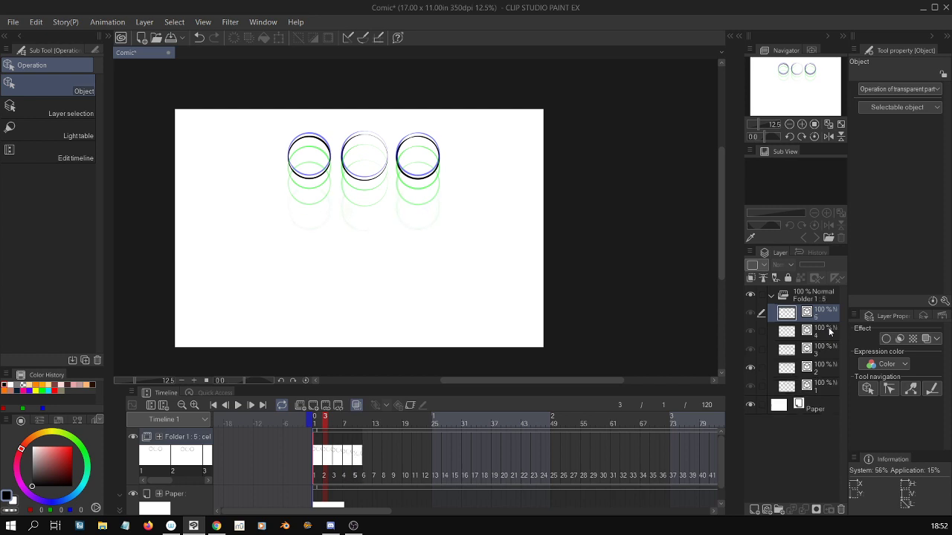
# Continue the fall with cels 6, 7 and 8, placing the circles lower in each, and go to cel 8
pyautogui.press('Right')
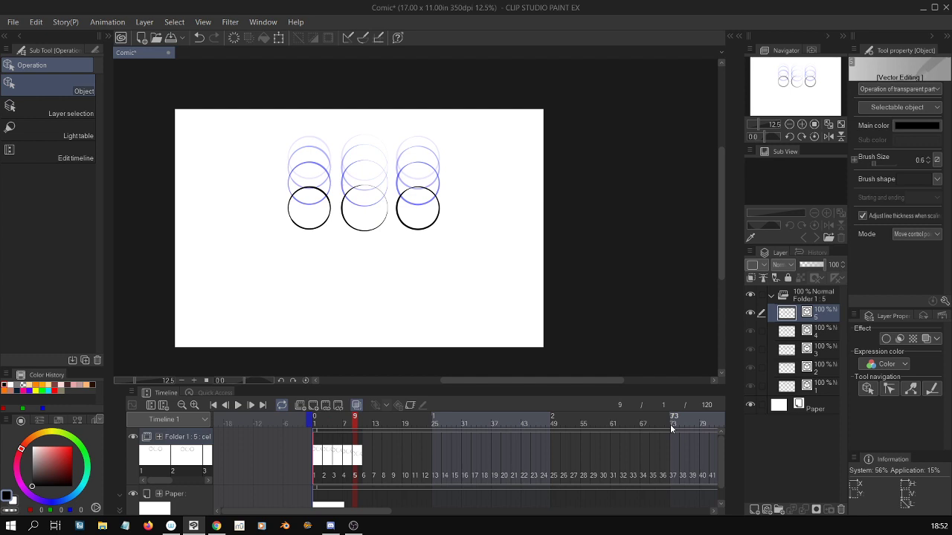
pyautogui.hotkey('ctrl', 'shift', 'alt', 'n')
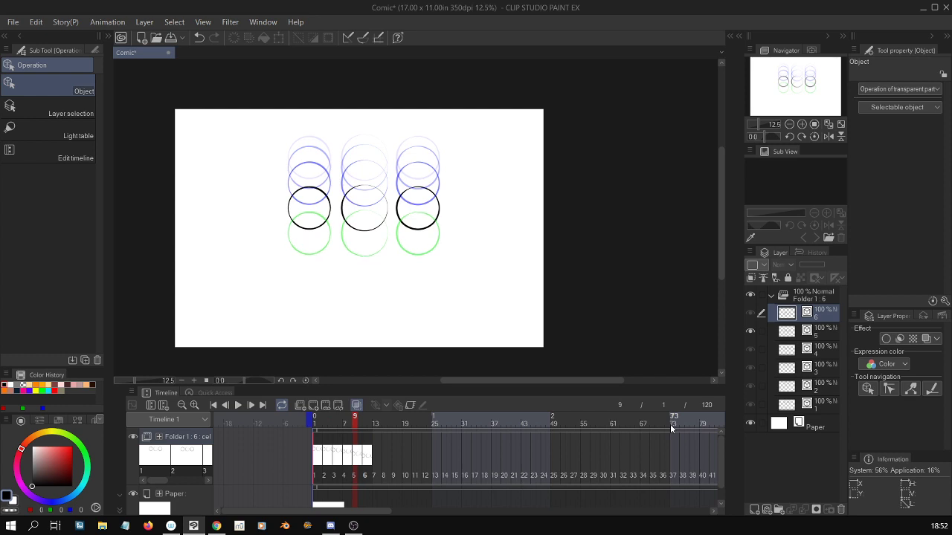
pyautogui.hotkey('ctrl', 'shift', 'n')
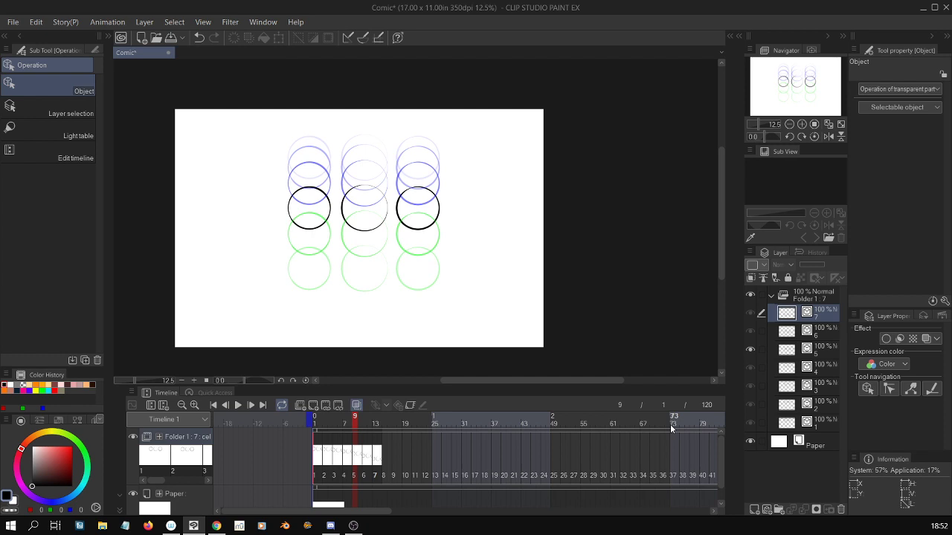
pyautogui.hotkey('ctrl', 'shift', 'n')
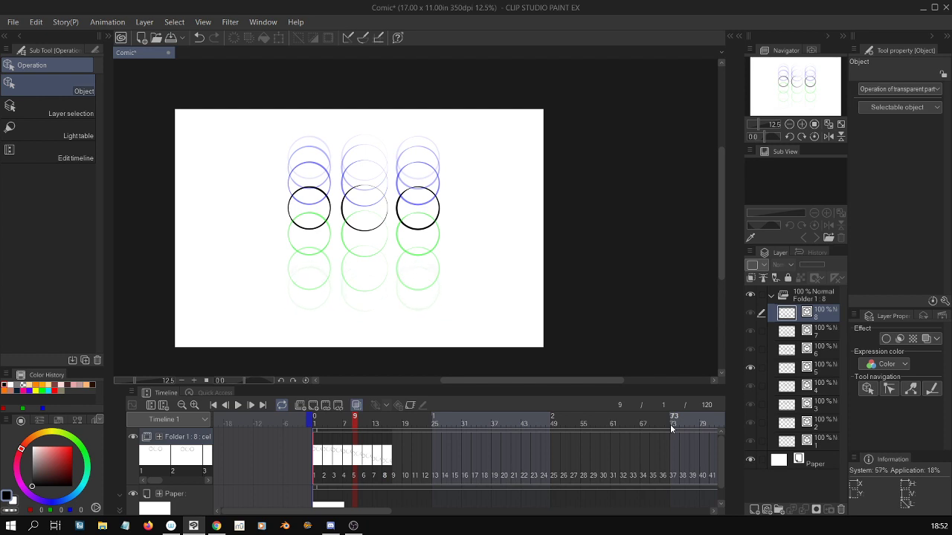
pyautogui.click(822, 321)
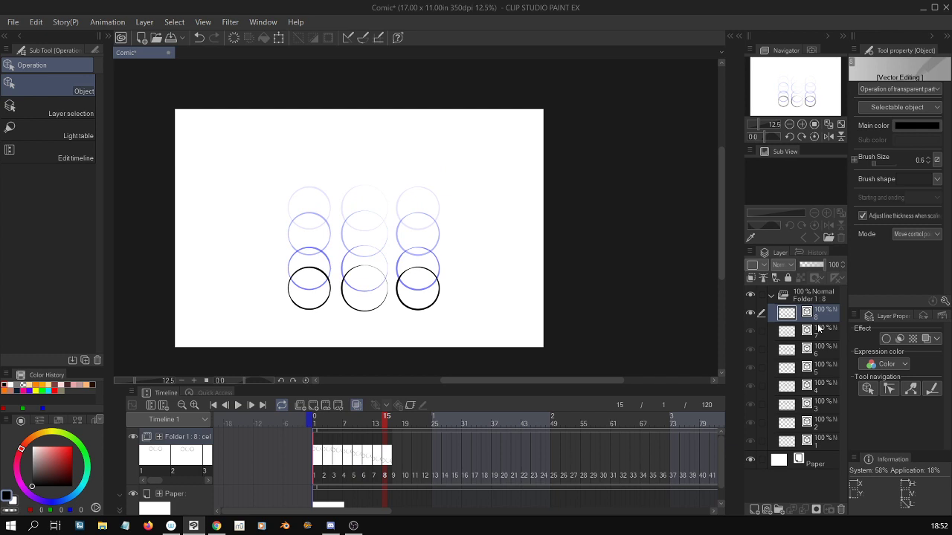
pyautogui.press('p')
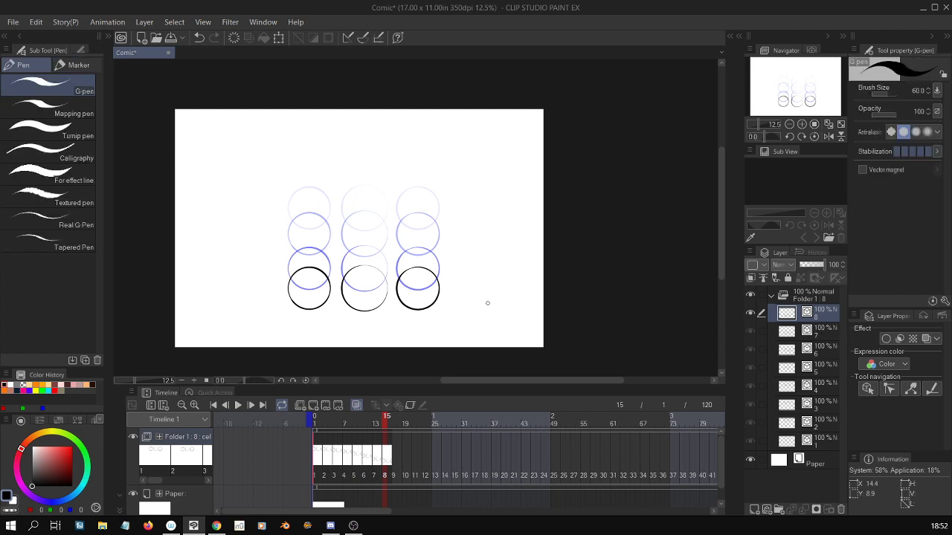
pyautogui.moveTo(468, 288); pyautogui.dragTo(487, 301)
pyautogui.hotkey('ctrl', 'z')
# Duplicate cel 8 as cels 9 and 10, moving the circles back upward in each to begin the bounce
pyautogui.hotkey('ctrl', 'shift', 'n')
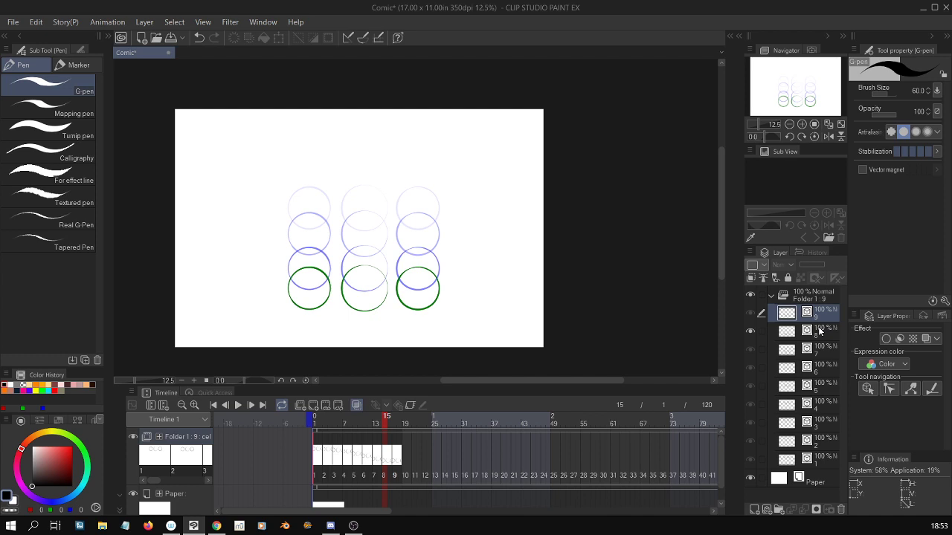
pyautogui.press('o')
pyautogui.press('p')
pyautogui.press('o')
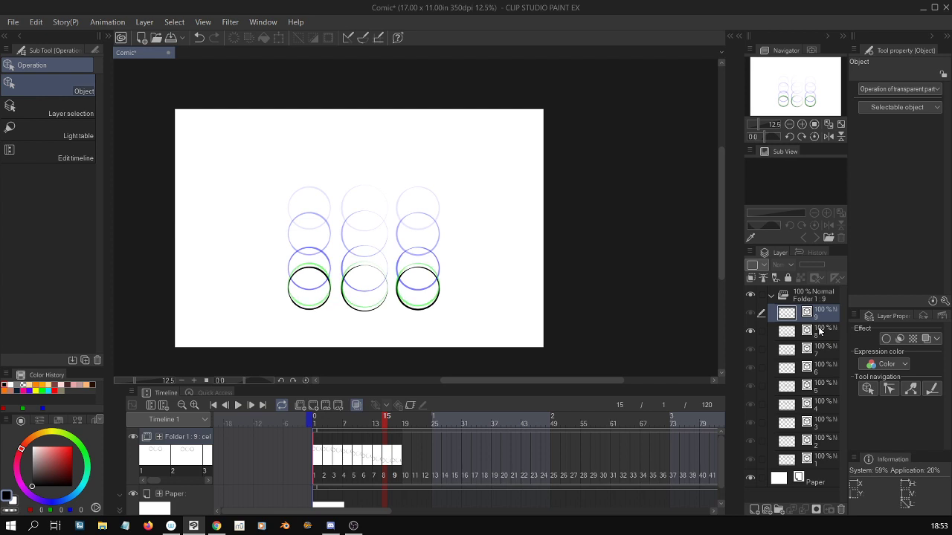
pyautogui.hotkey('ctrl', 'shift', 'n')
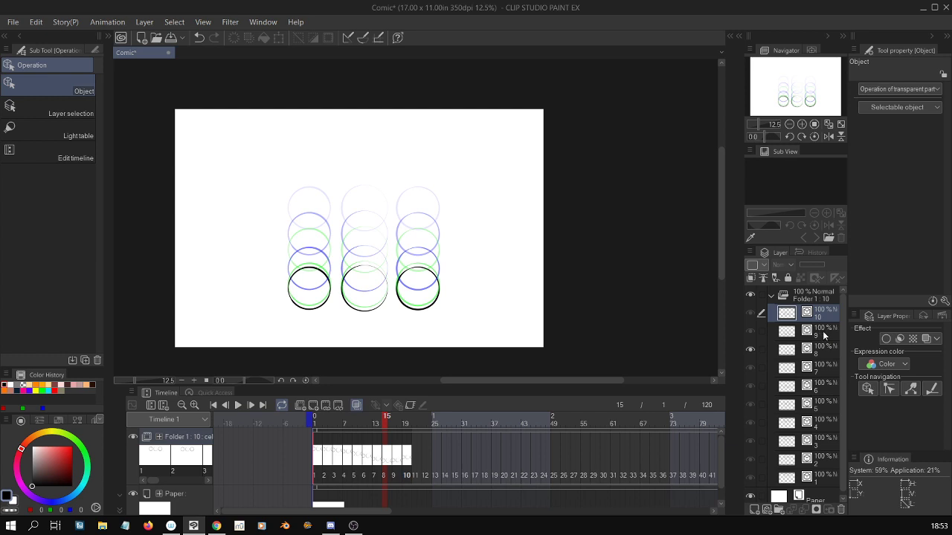
# Move cel 9's circles up to a height between those of cels 8 and 10, and apply the transformation
pyautogui.click(821, 335)
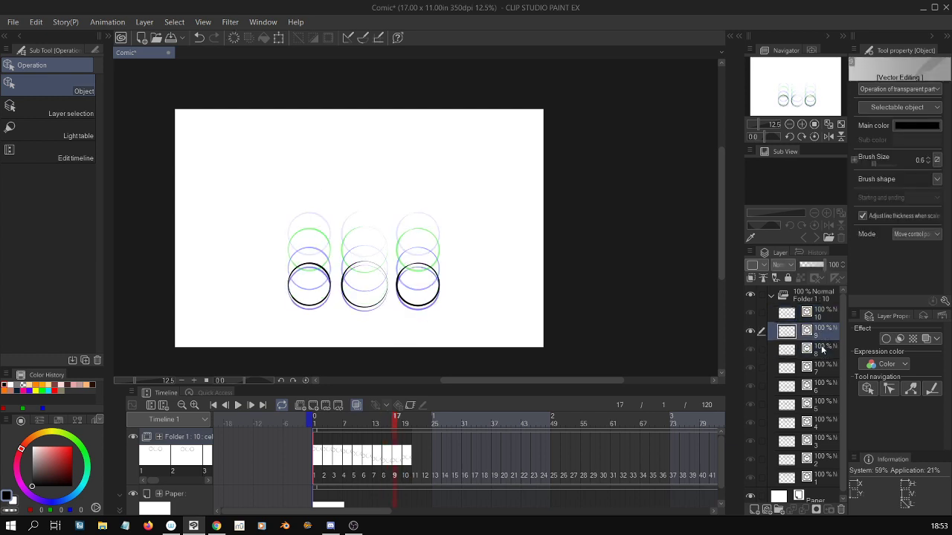
pyautogui.hotkey('ctrl', 't')
pyautogui.press('Up')
pyautogui.press('Up')
pyautogui.press('Up')
pyautogui.press('Up')
pyautogui.press('Up')
pyautogui.press('Up')
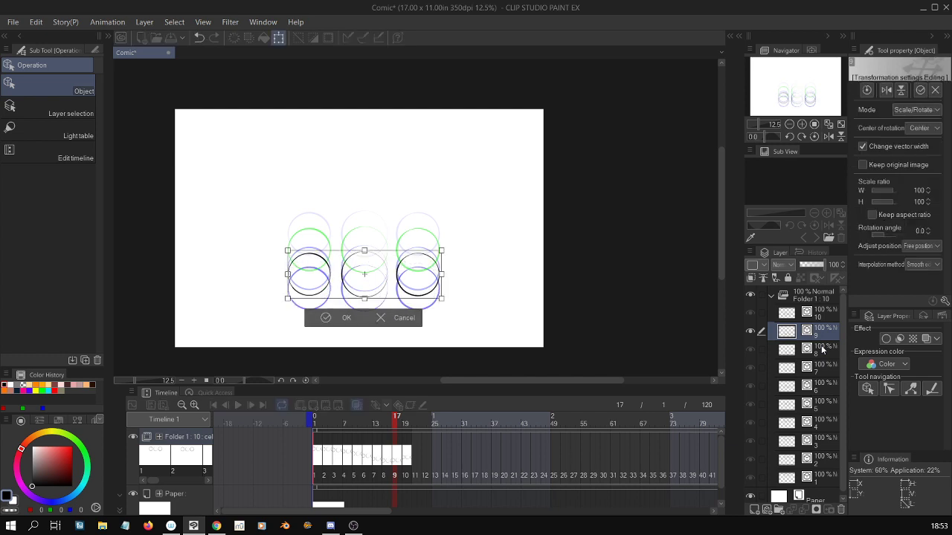
pyautogui.press('Up')
pyautogui.press('Up')
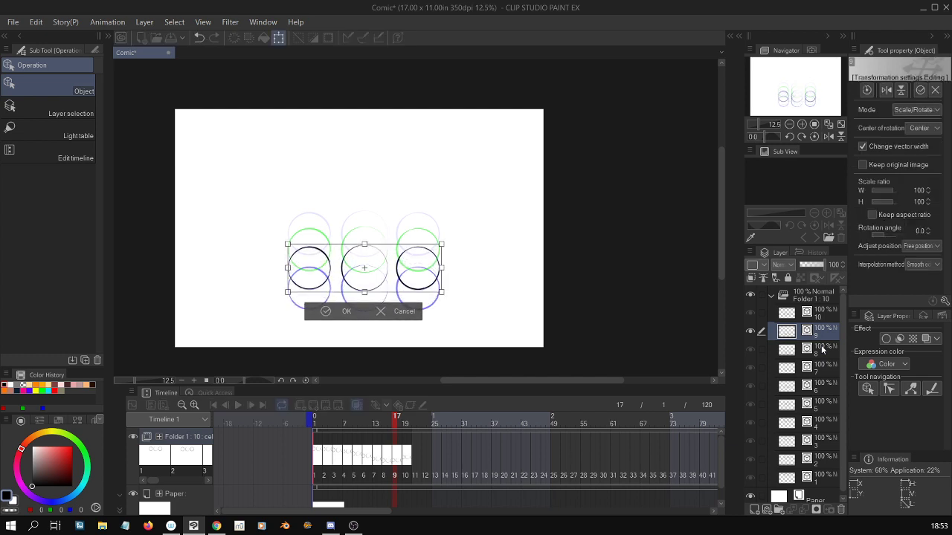
pyautogui.click(822, 312)
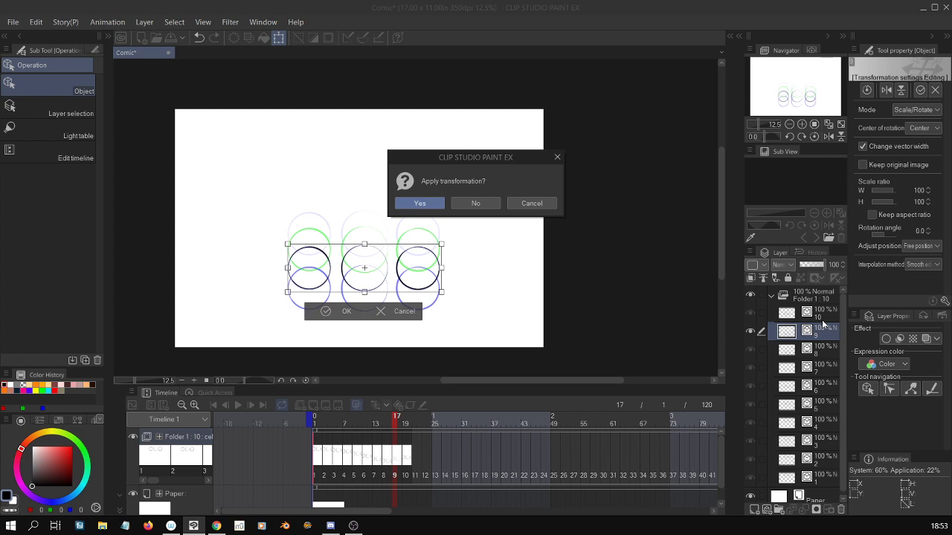
pyautogui.click(436, 206)
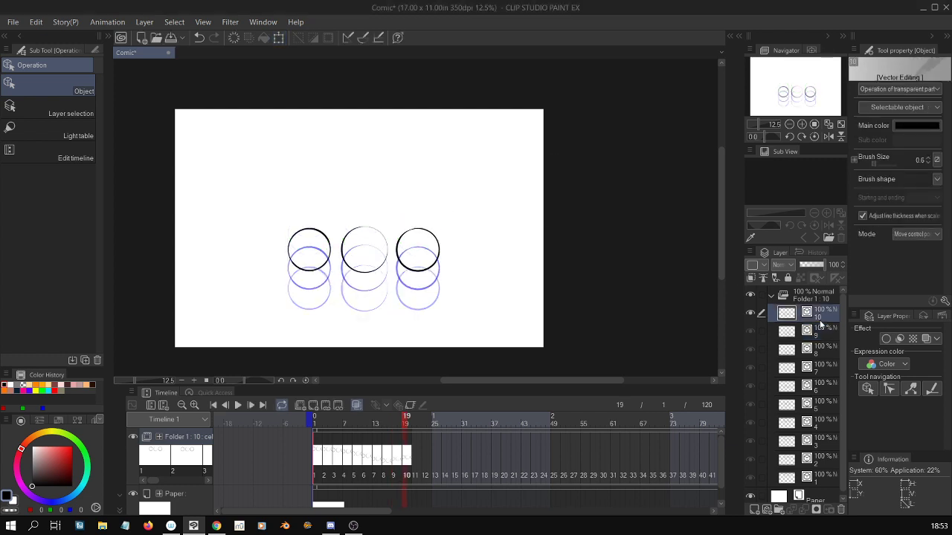
# Lower cel 10's circles slightly, compare the pose with cel 1, and return to cel 9
pyautogui.press('Up')
pyautogui.press('Up')
pyautogui.press('Up')
pyautogui.press('Up')
pyautogui.press('Up')
pyautogui.press('Up')
pyautogui.press('Up')
pyautogui.press('Up')
pyautogui.press('Up')
pyautogui.press('Up')
pyautogui.press('Up')
pyautogui.press('Up')
pyautogui.press('Up')
pyautogui.press('Down')
pyautogui.press('Down')
pyautogui.press('Down')
pyautogui.press('Down')
pyautogui.press('Down')
pyautogui.press('Down')
pyautogui.press('Down')
pyautogui.press('Down')
pyautogui.press('Down')
pyautogui.press('Down')
pyautogui.press('Down')
pyautogui.press('Down')
pyautogui.press('Down')
pyautogui.press('Down')
pyautogui.press('Down')
pyautogui.press('Down')
pyautogui.press('Down')
pyautogui.press('Down')
pyautogui.press('Down')
pyautogui.press('Down')
pyautogui.press('Down')
pyautogui.press('Down')
pyautogui.press('Down')
pyautogui.press('Down')
pyautogui.press('Down')
pyautogui.press('Down')
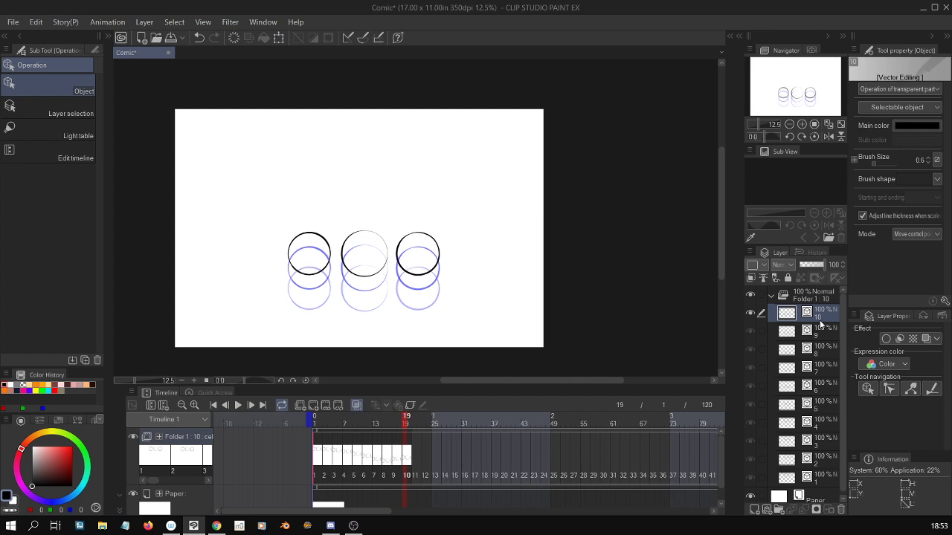
pyautogui.click(814, 471)
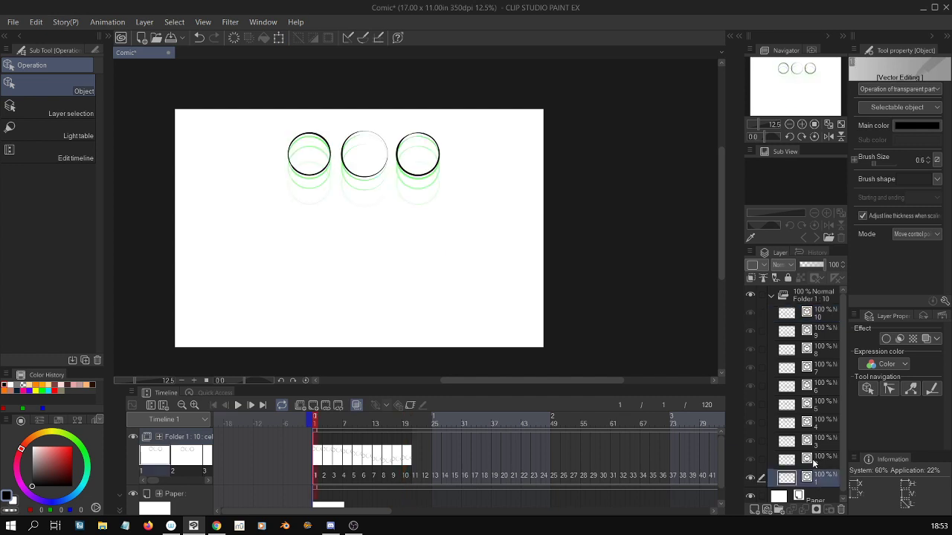
pyautogui.click(820, 316)
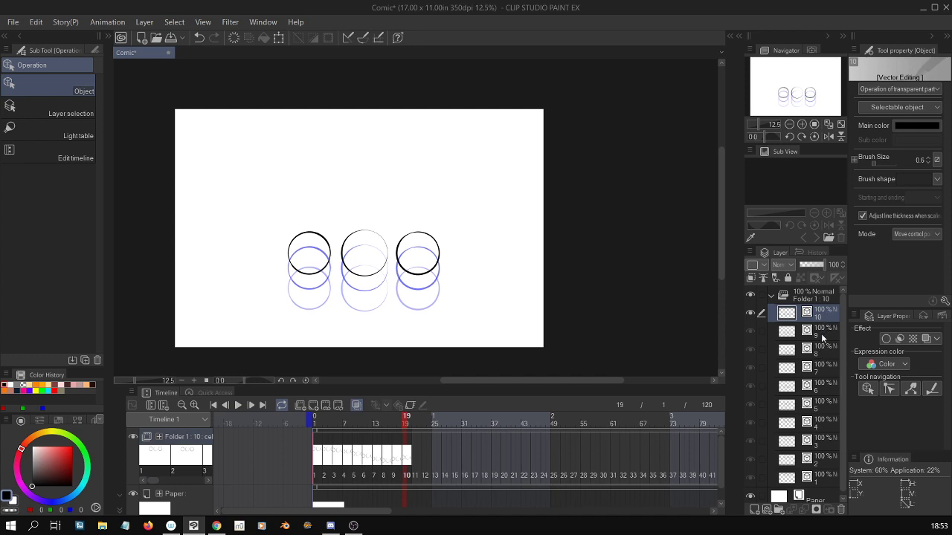
pyautogui.click(824, 329)
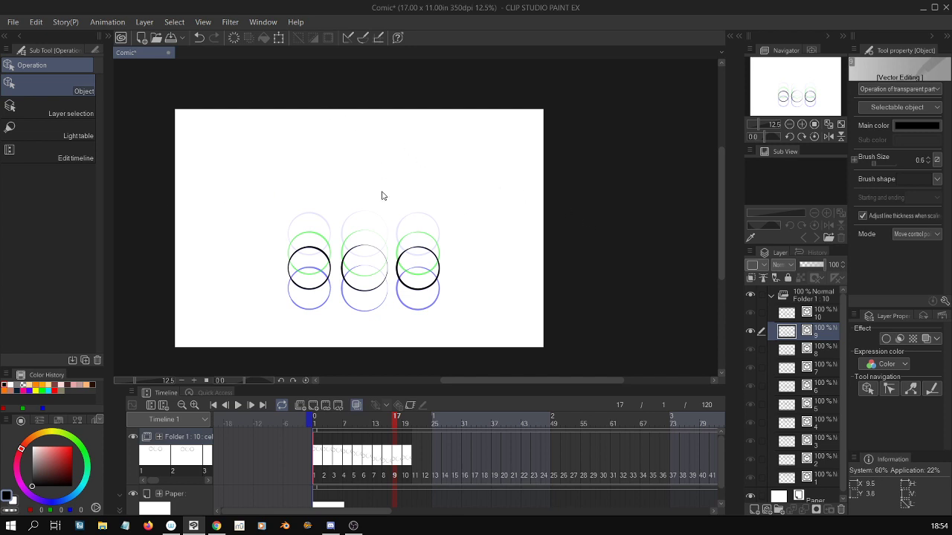
# Flip between cels 8, 9 and 10 to compare the heights of the circles, ending on cel 10
pyautogui.click(826, 318)
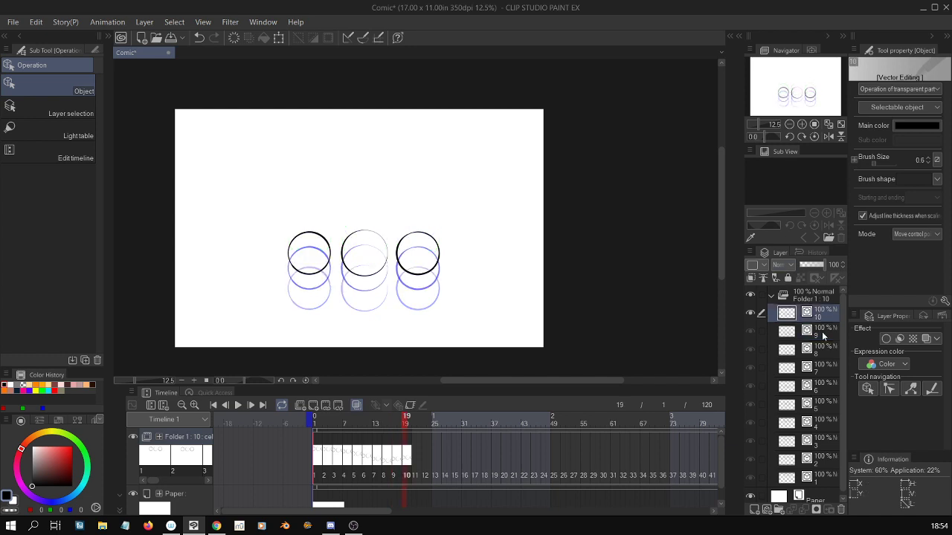
pyautogui.click(823, 332)
pyautogui.click(822, 313)
pyautogui.click(822, 332)
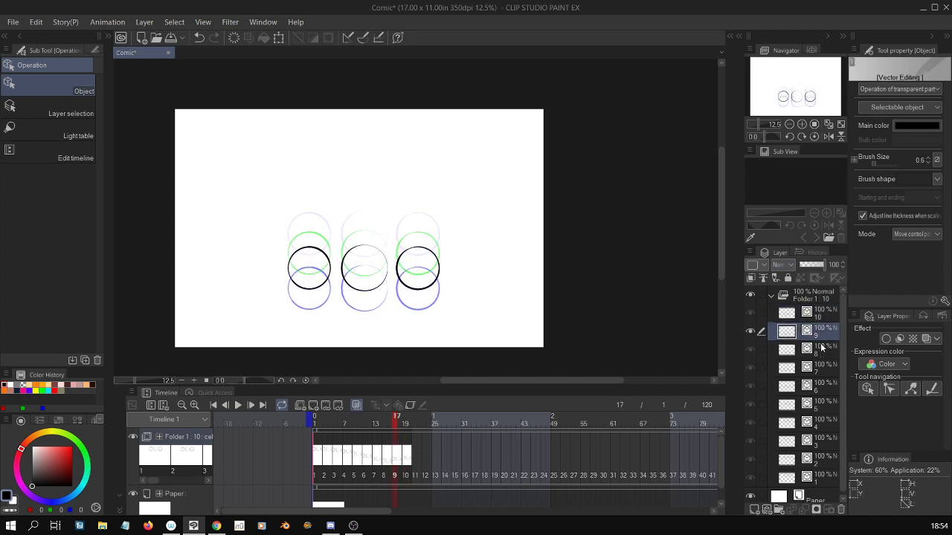
pyautogui.click(822, 350)
pyautogui.click(820, 318)
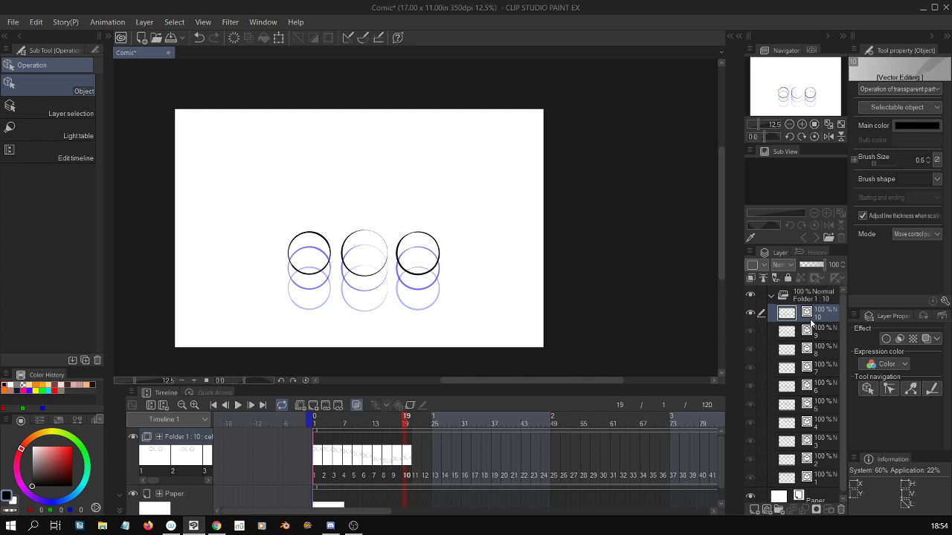
# Add cels 11, 12 and 13 with the circles rising to the bounce's peak in cel 12 and dropping slightly in cel 13
pyautogui.hotkey('ctrl', 'shift', 'n')
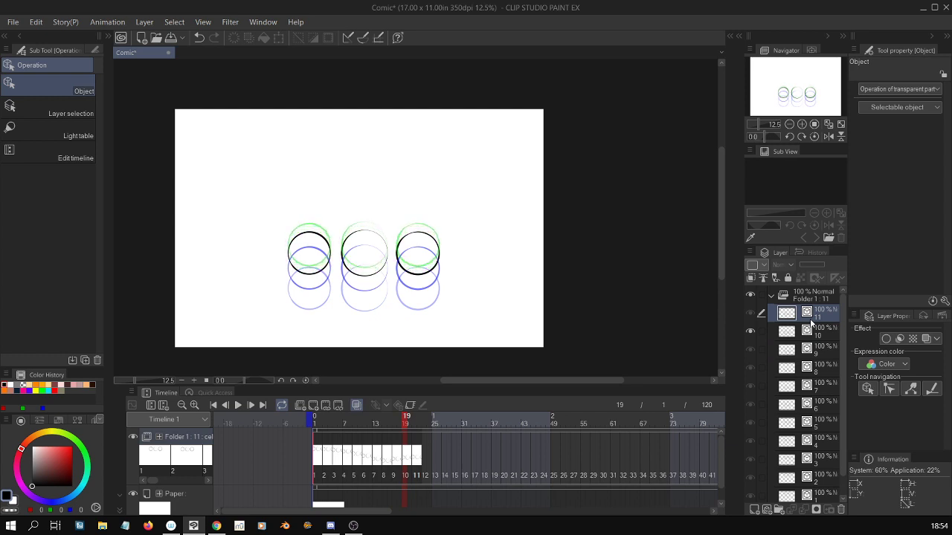
pyautogui.hotkey('ctrl', 'shift', 'n')
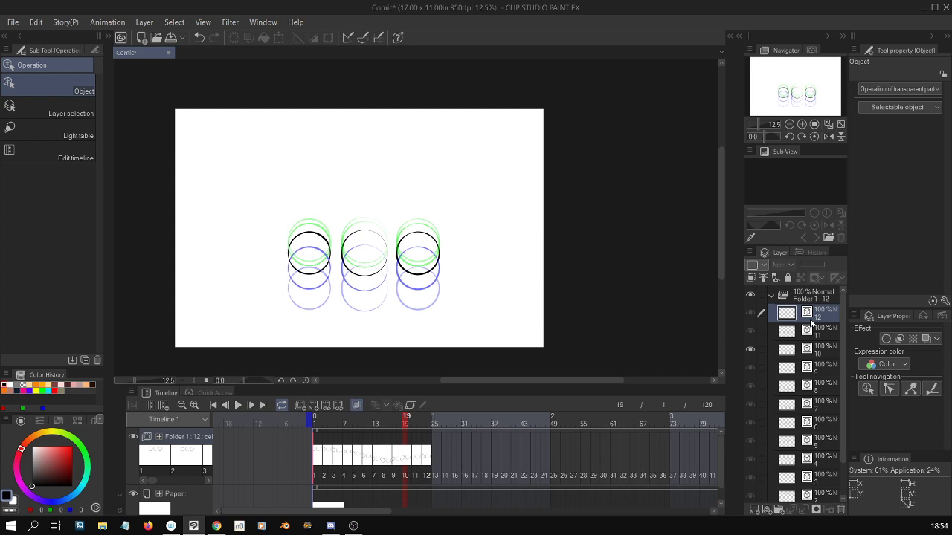
pyautogui.hotkey('ctrl', 'shift', 'n')
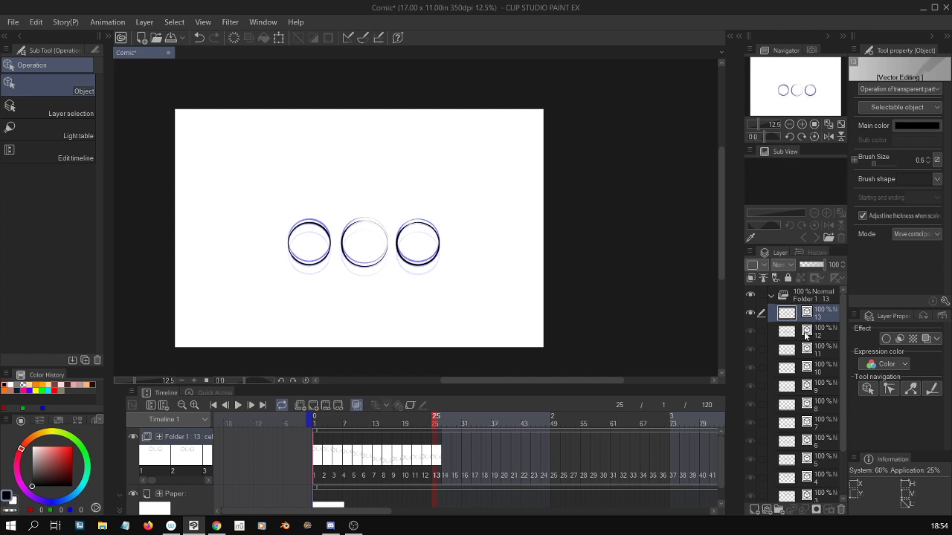
# Add cels 14, 15 and 16, placing the circles lower in each to bring the balls back down
pyautogui.hotkey('ctrl', 'shift', 'n')
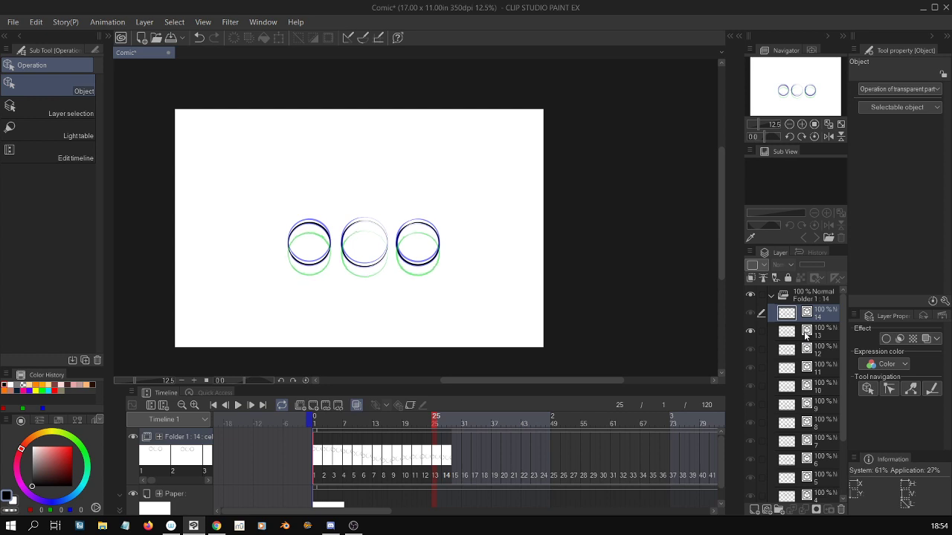
pyautogui.hotkey('ctrl', 'shift', 'n')
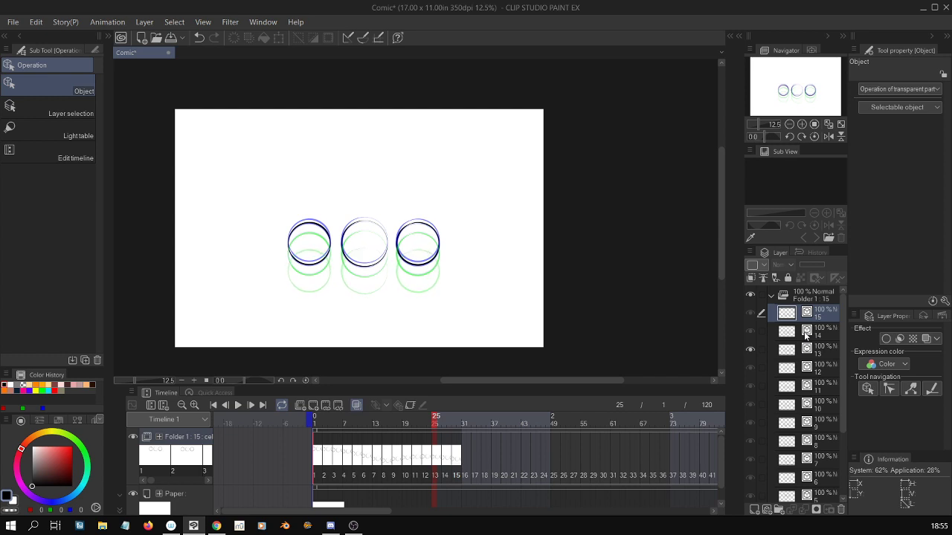
pyautogui.hotkey('ctrl', 'v')
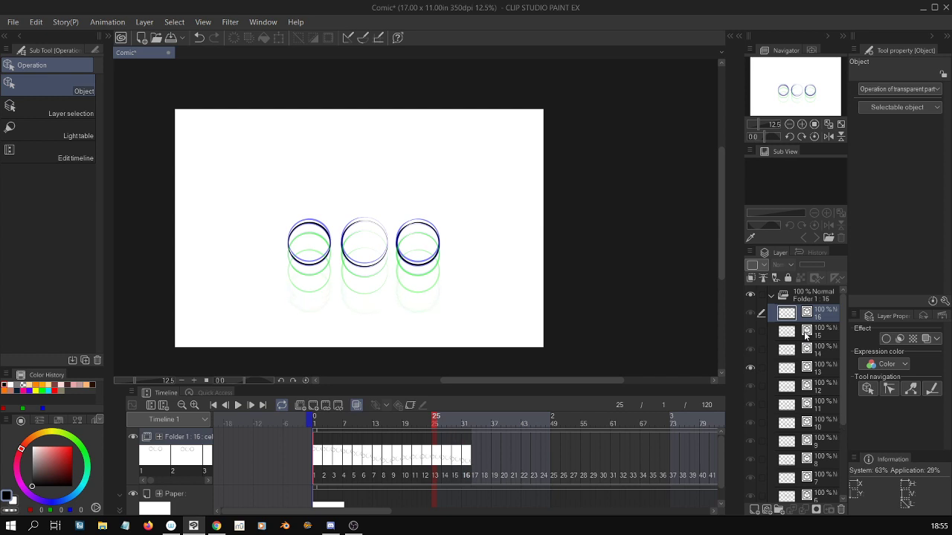
# Compare the landing position of the circles in cel 16 with cels 8 and 9, ending on cel 16
pyautogui.click(466, 456)
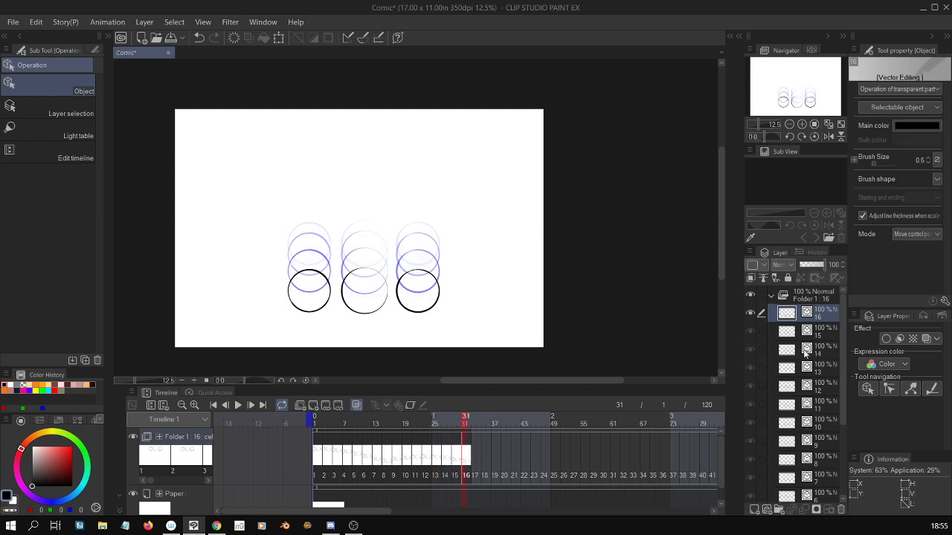
pyautogui.click(401, 461)
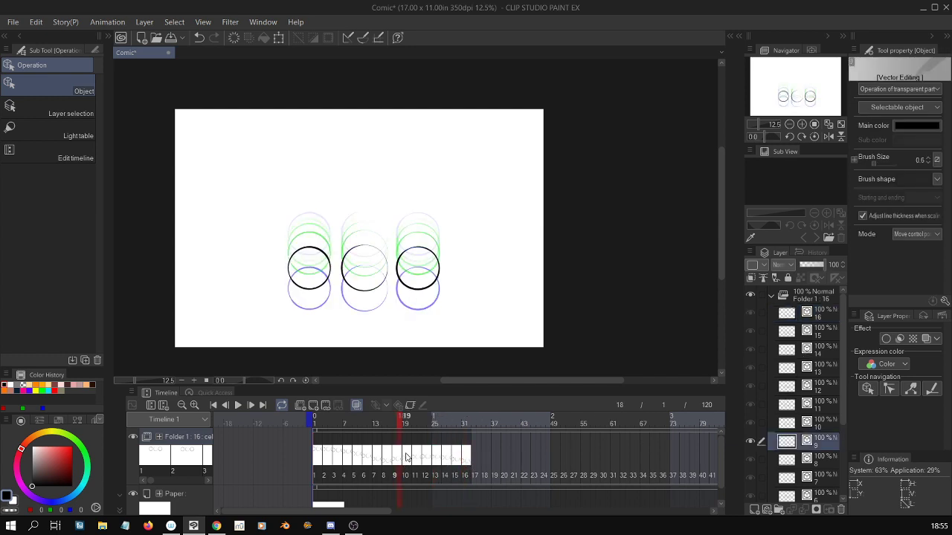
pyautogui.click(385, 461)
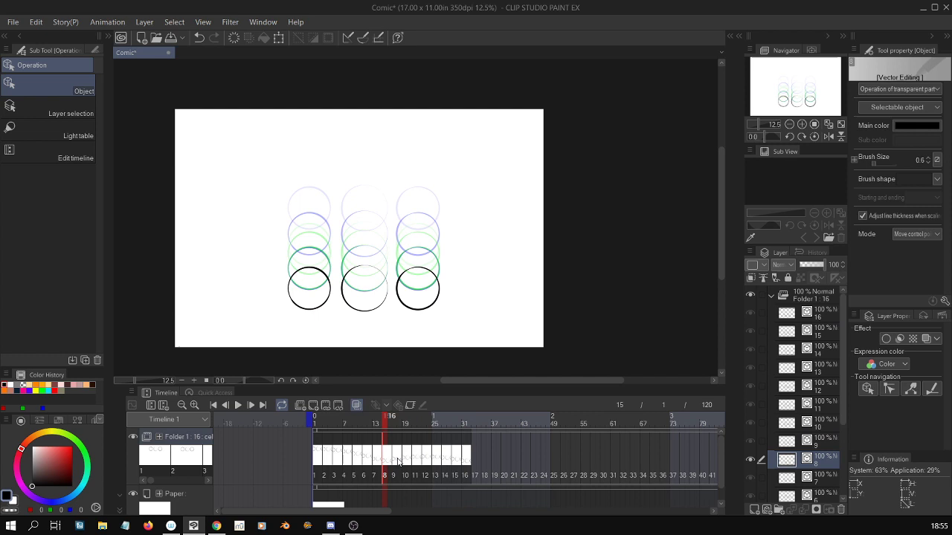
pyautogui.click(465, 461)
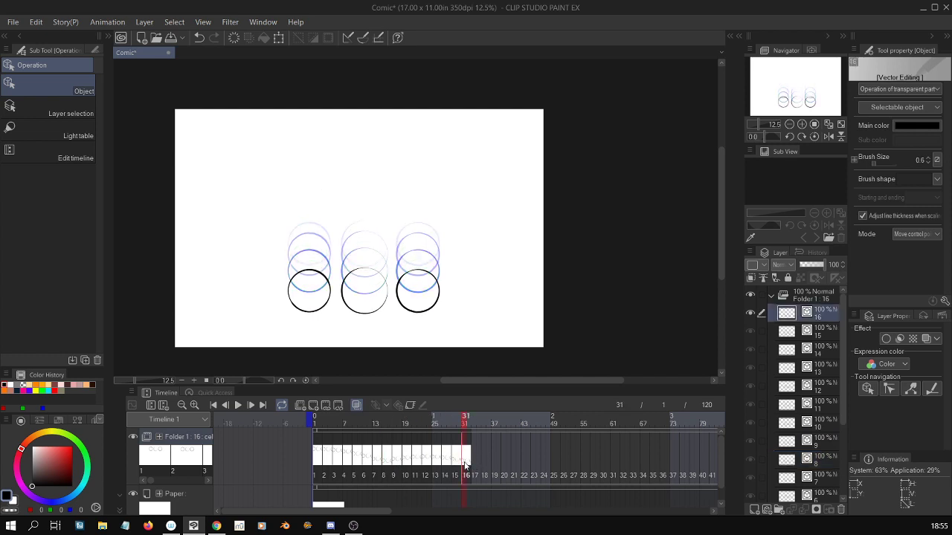
pyautogui.click(386, 463)
pyautogui.click(465, 463)
# Show the rulers and place a horizontal guide as a ground line near the bottoms of cel 16's circles
pyautogui.click(203, 22)
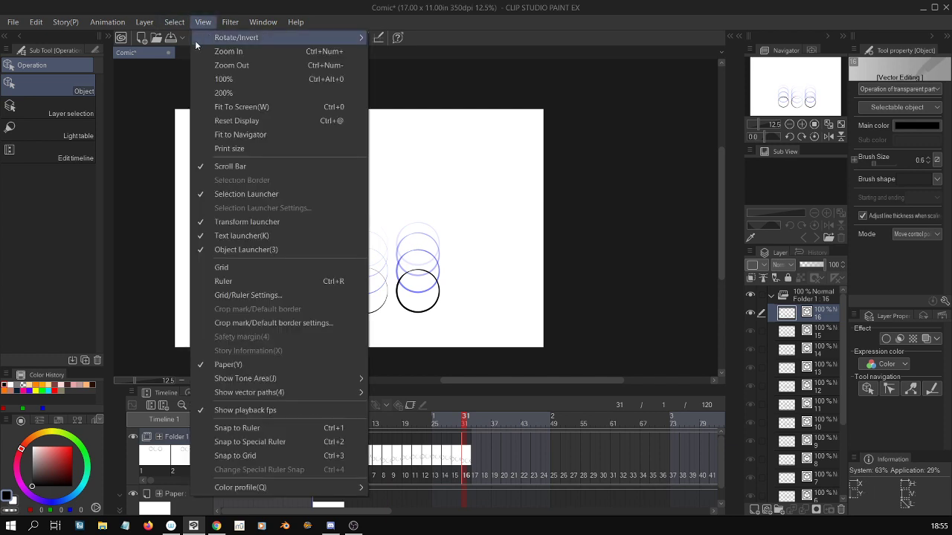
pyautogui.click(309, 279)
pyautogui.moveTo(506, 67); pyautogui.dragTo(506, 321)
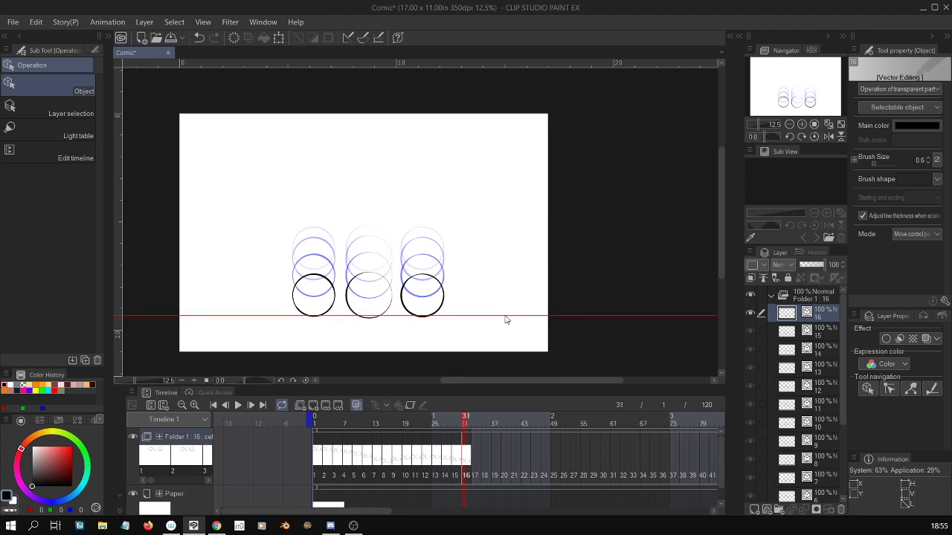
pyautogui.moveTo(506, 319); pyautogui.dragTo(506, 317)
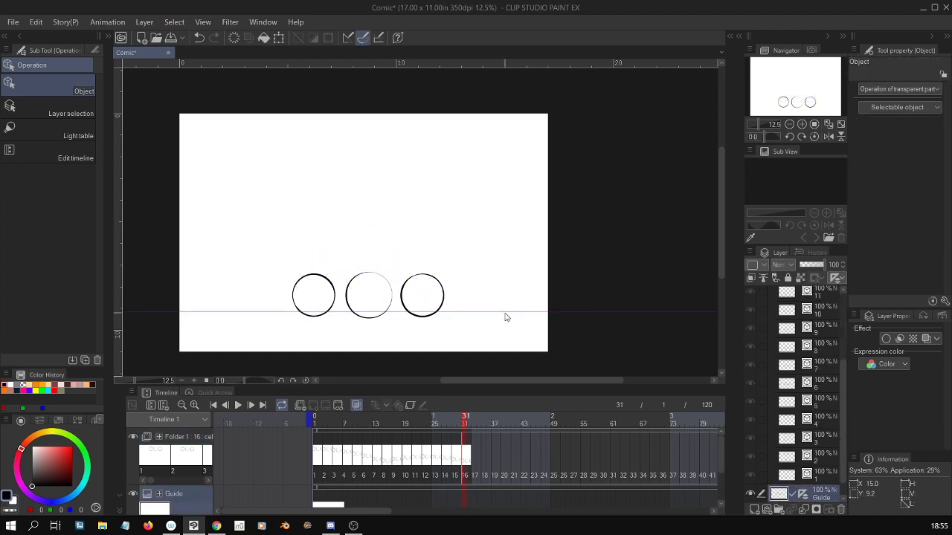
# Check the ground guide against cels 6, 7 and 8, and reposition it to a Center Y of about 3144
pyautogui.click(391, 461)
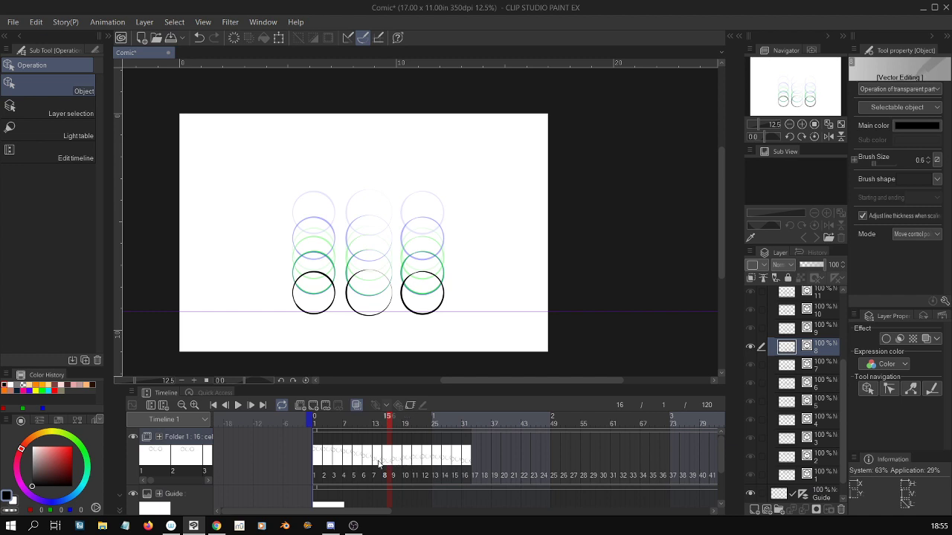
pyautogui.click(378, 463)
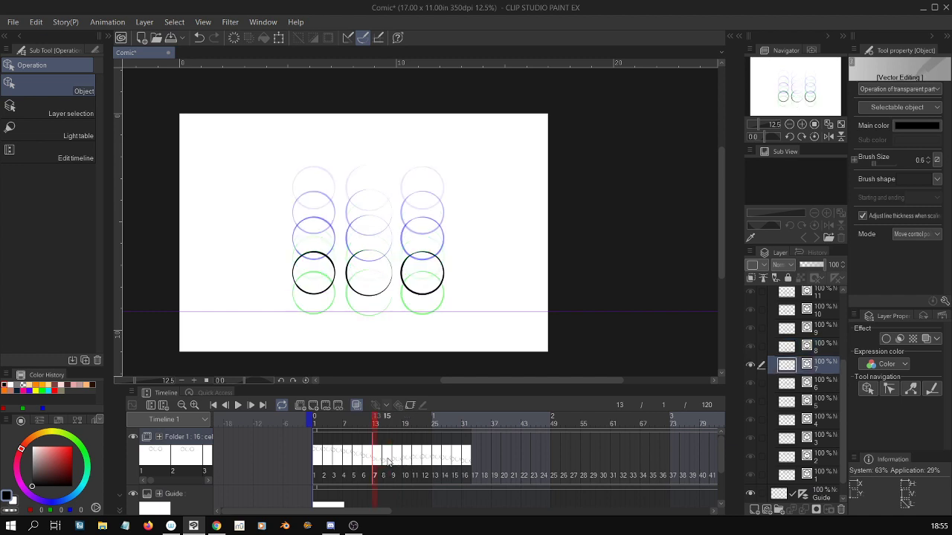
pyautogui.click(637, 312)
pyautogui.moveTo(636, 312); pyautogui.dragTo(637, 304)
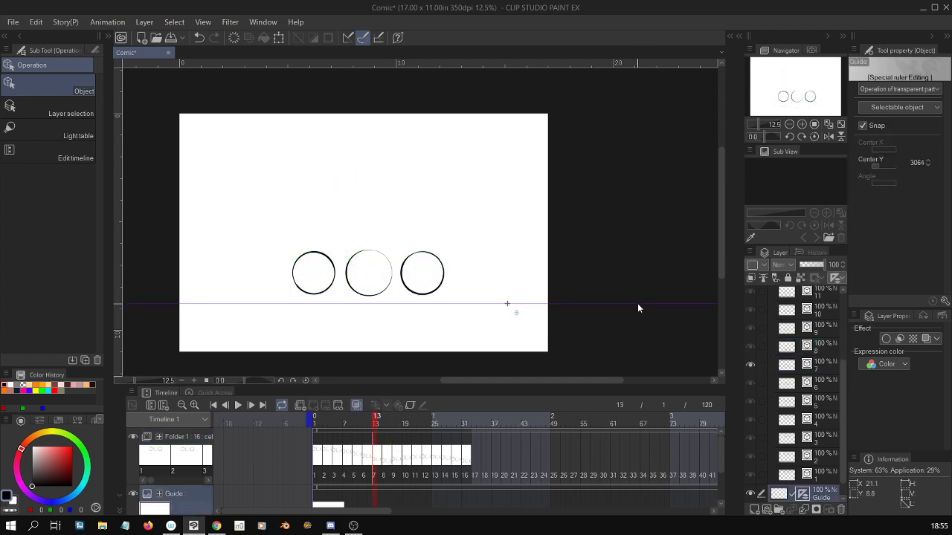
pyautogui.click(370, 462)
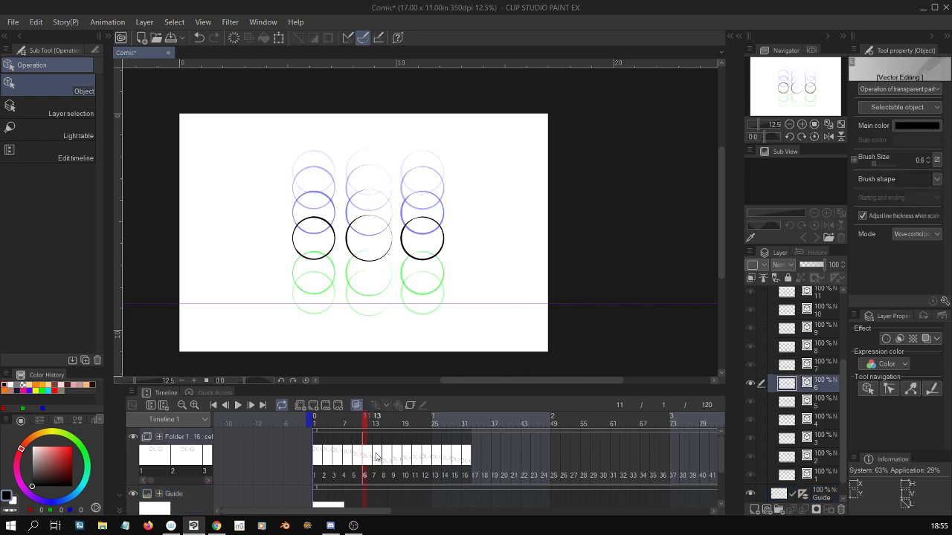
pyautogui.click(617, 303)
pyautogui.moveTo(618, 306); pyautogui.dragTo(616, 308)
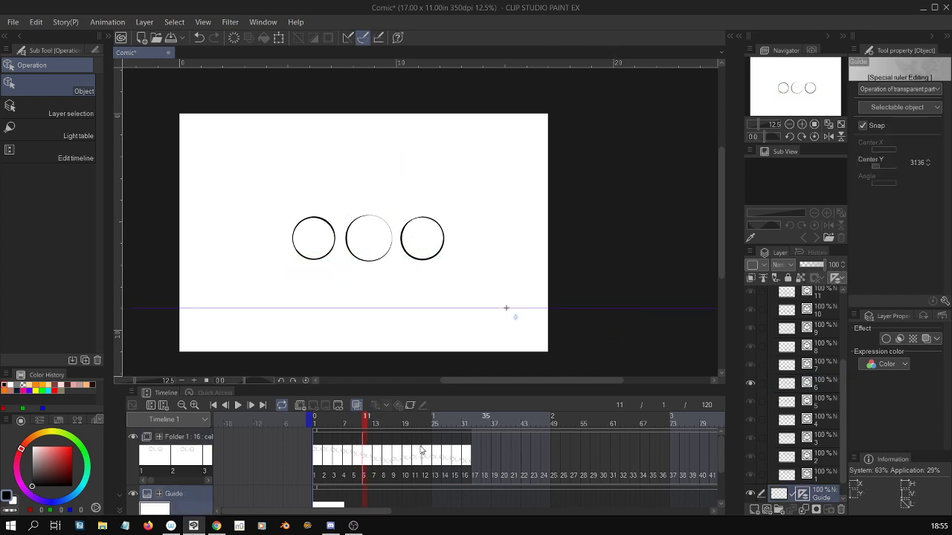
pyautogui.click(393, 463)
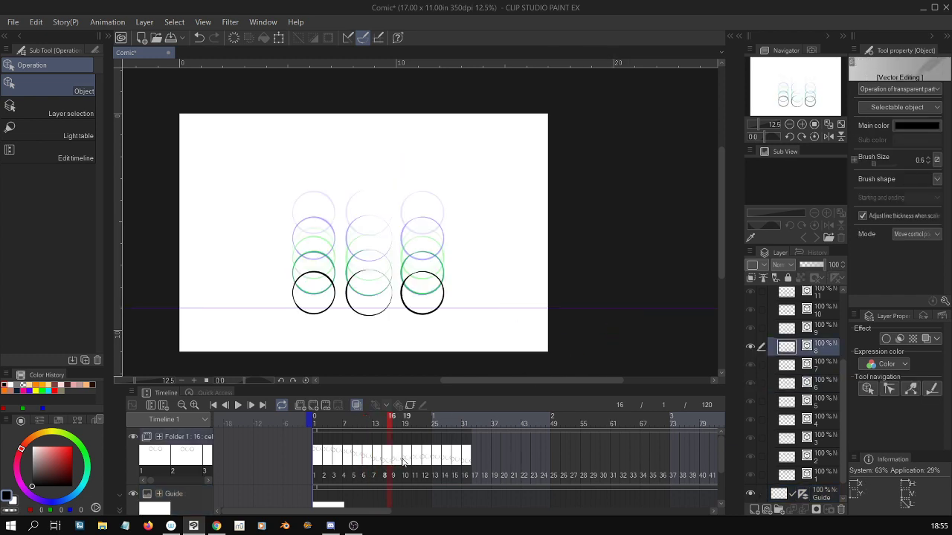
pyautogui.click(611, 308)
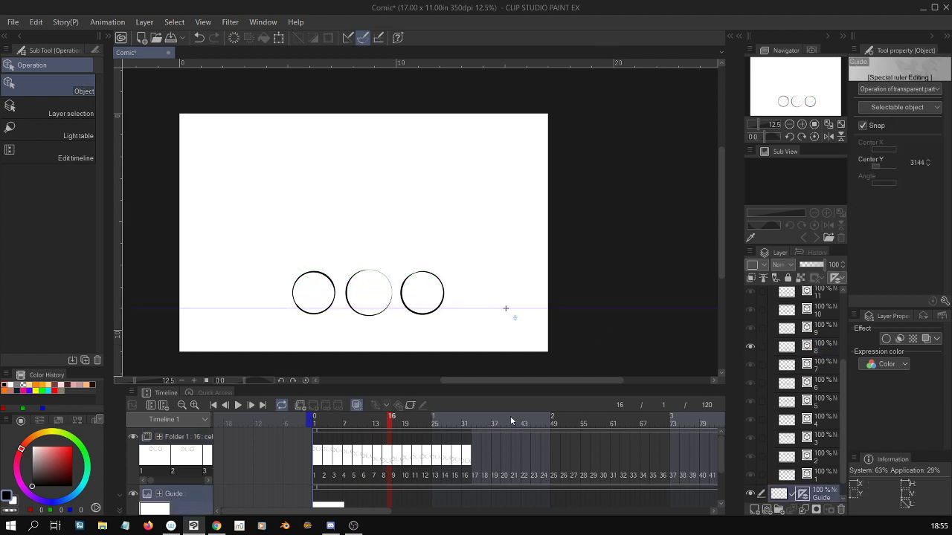
# Add cels 17, 18 and 19 after cel 16, placing the circles higher in each for the second bounce
pyautogui.click(468, 464)
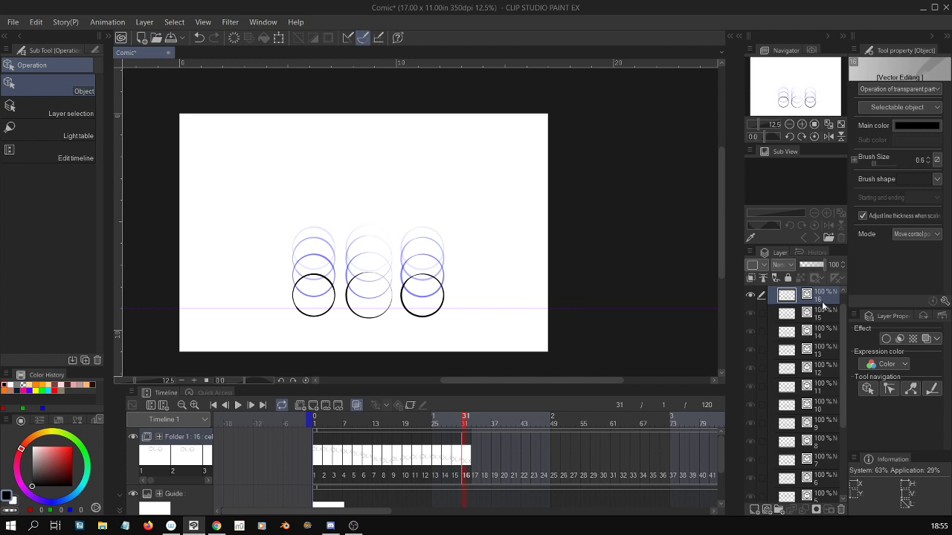
pyautogui.hotkey('ctrl', 'shift', 'n')
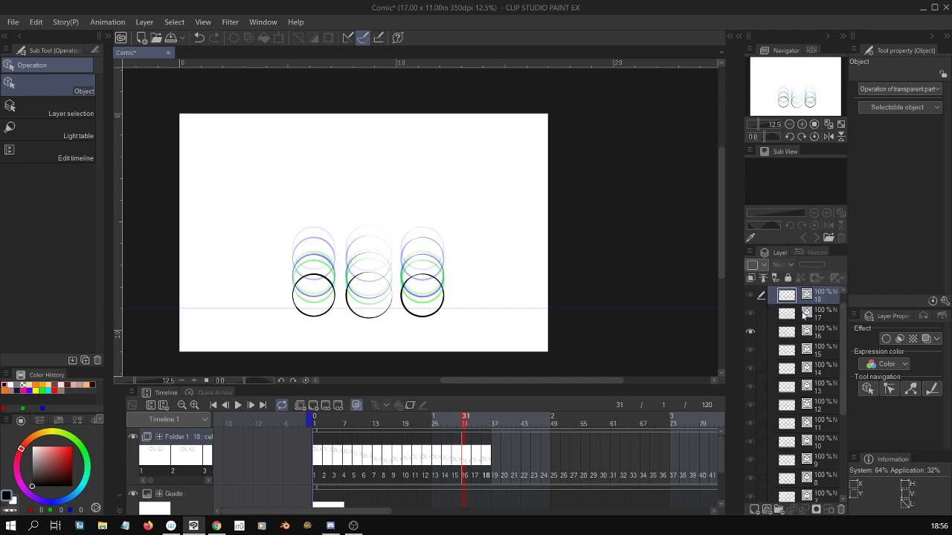
pyautogui.hotkey('ctrl', 'v')
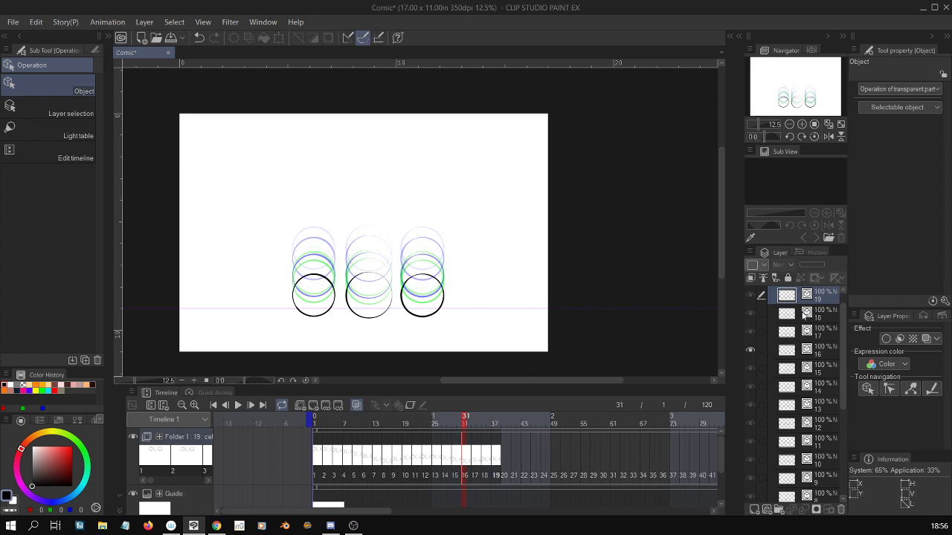
# Raise the circles slightly in cels 19 and 18, applying each transformation, and return to cel 19
pyautogui.click(824, 296)
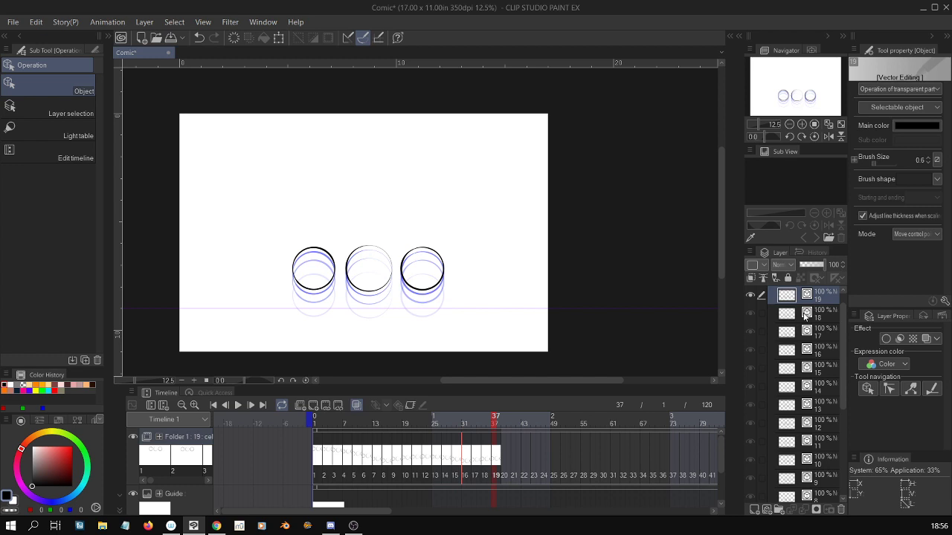
pyautogui.hotkey('ctrl', 't')
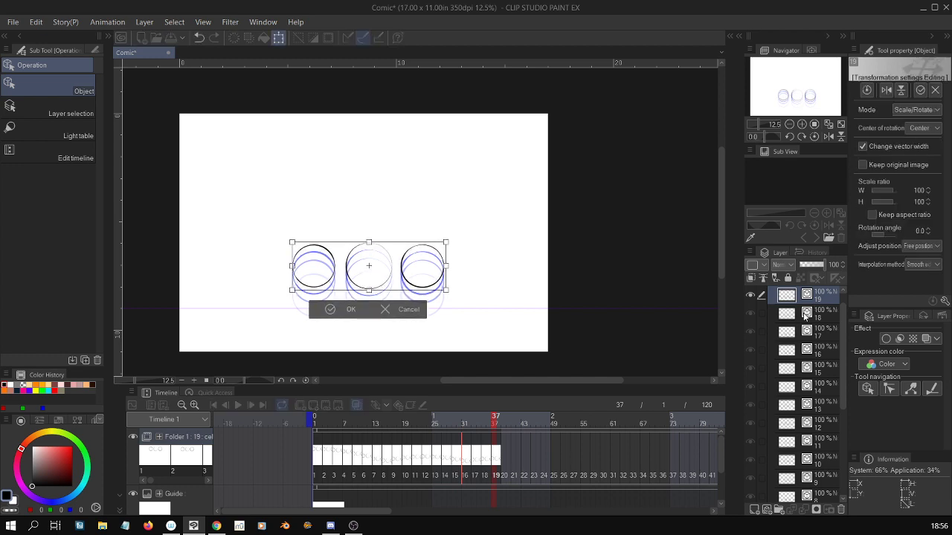
pyautogui.press('Return')
pyautogui.click(812, 316)
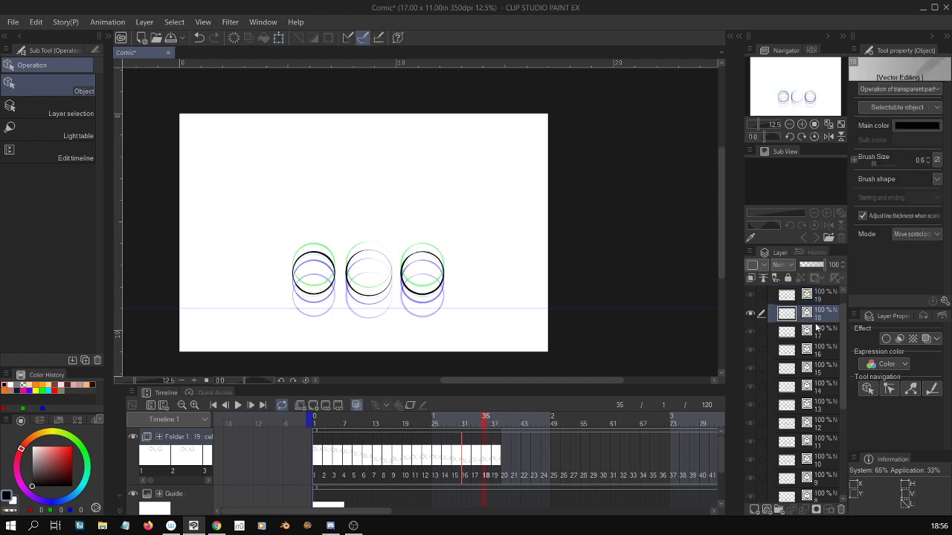
pyautogui.hotkey('ctrl', 't')
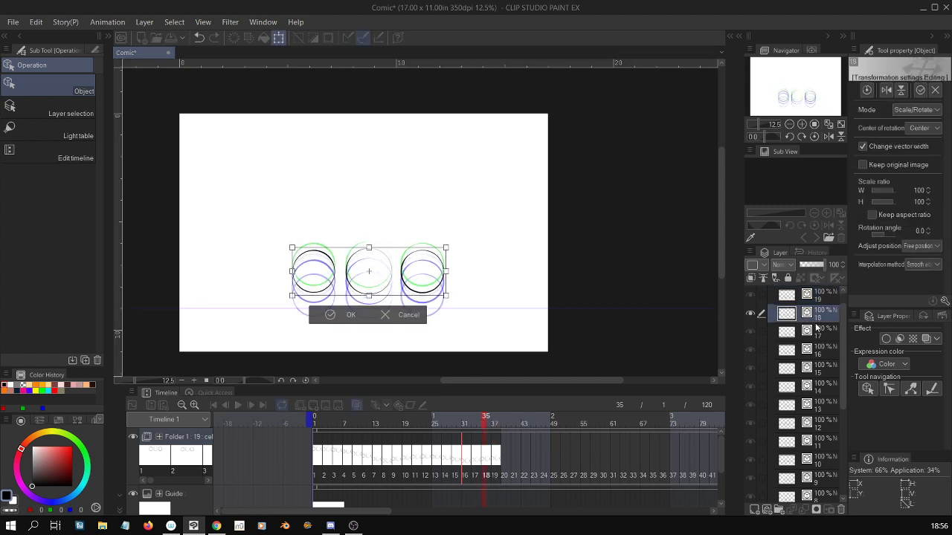
pyautogui.press('Return')
pyautogui.click(822, 297)
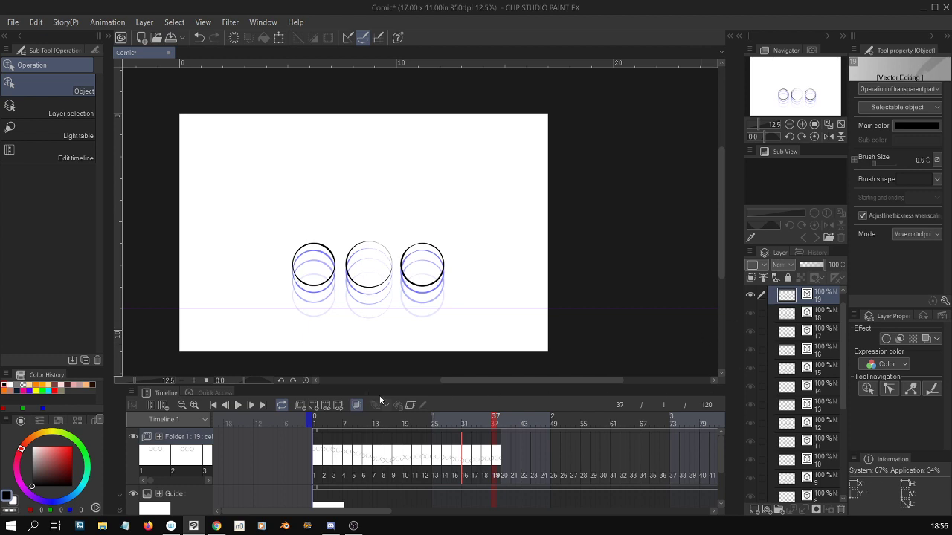
# Move the timeline's end marker back so that playback ends at frame 48
pyautogui.moveTo(387, 512); pyautogui.dragTo(392, 512)
pyautogui.moveTo(528, 494); pyautogui.dragTo(493, 491)
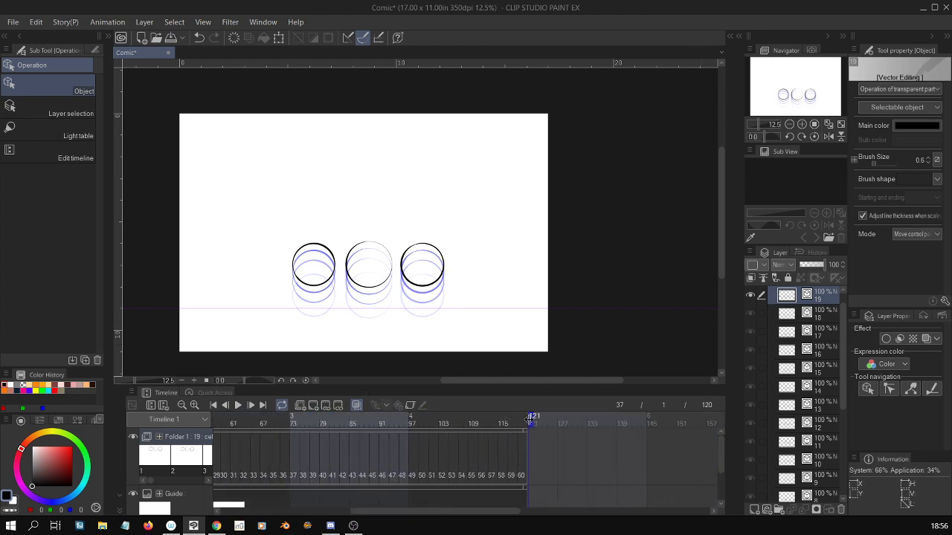
pyautogui.moveTo(530, 419); pyautogui.dragTo(232, 420)
pyautogui.moveTo(513, 511); pyautogui.dragTo(445, 509)
pyautogui.moveTo(421, 421)
pyautogui.mouseDown()
pyautogui.moveTo(360, 420)
pyautogui.moveTo(368, 420)
pyautogui.mouseUp()
# Play the shortened animation to review the bounces, and stop the playback
pyautogui.click(237, 405)
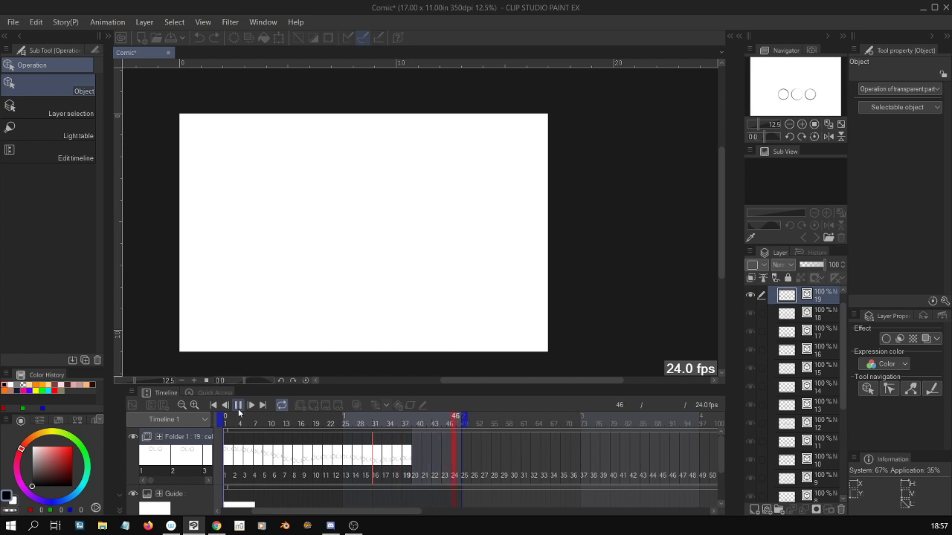
pyautogui.click(238, 407)
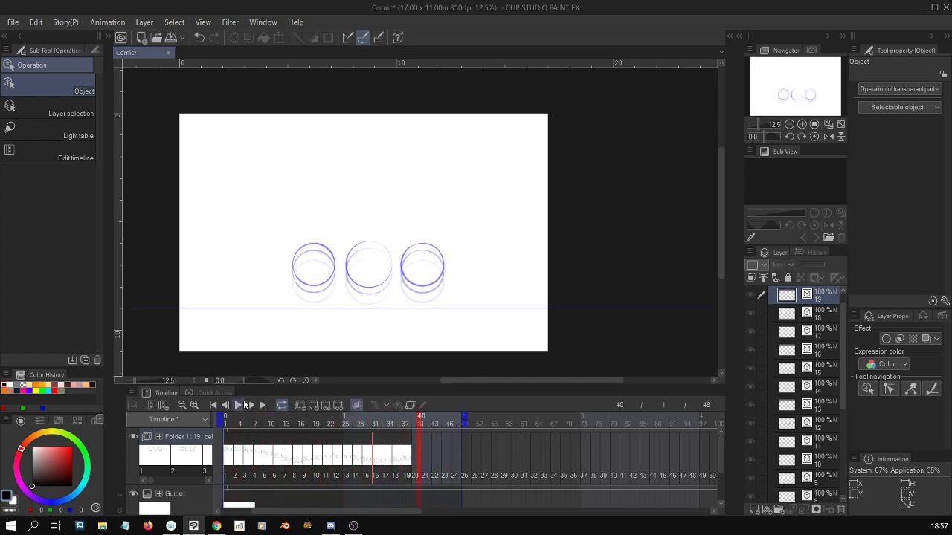
pyautogui.moveTo(406, 512); pyautogui.dragTo(384, 510)
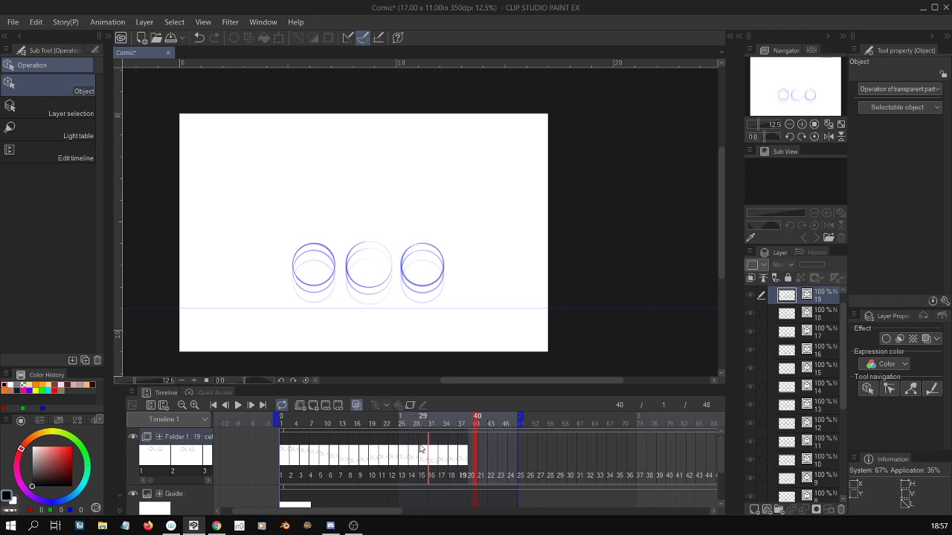
# Check cels 8 and 9, and try to raise the circles in cel 14 slightly with a transformation
pyautogui.click(353, 458)
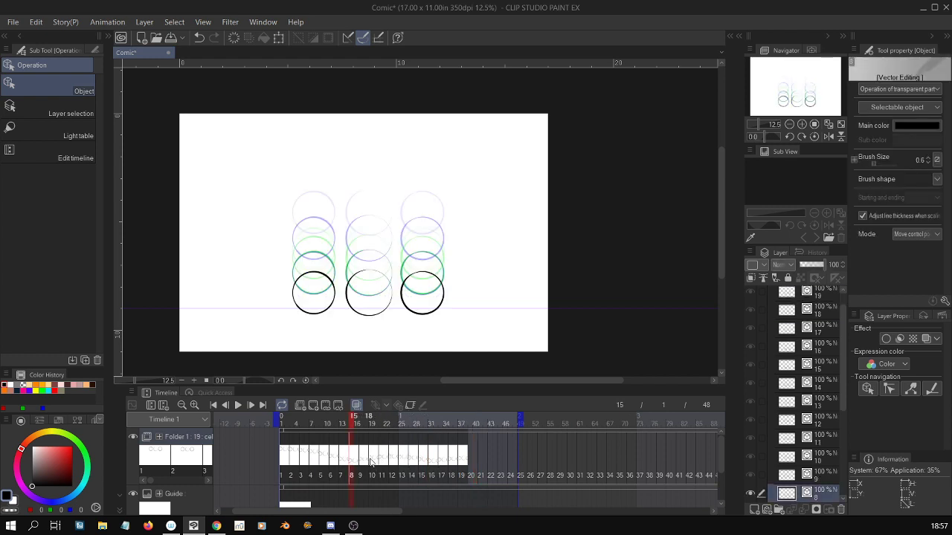
pyautogui.click(363, 461)
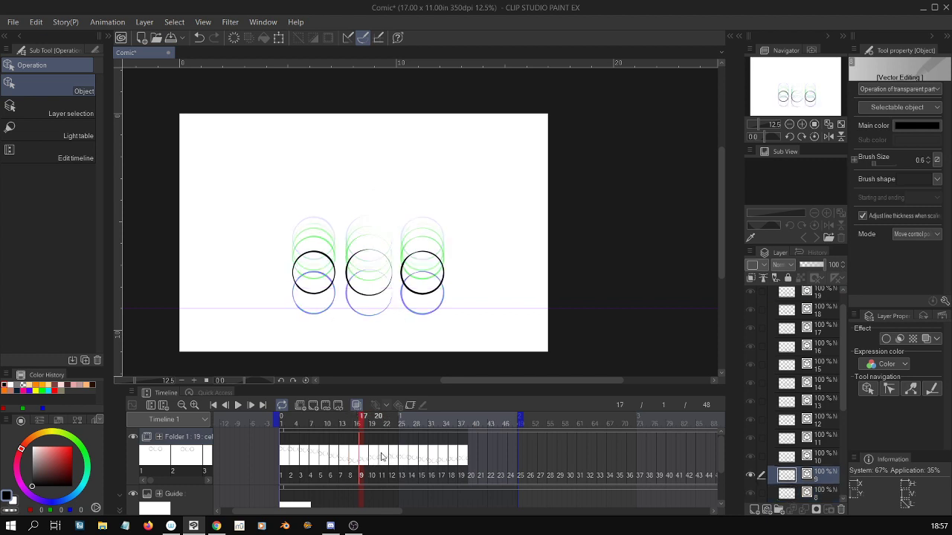
pyautogui.click(411, 462)
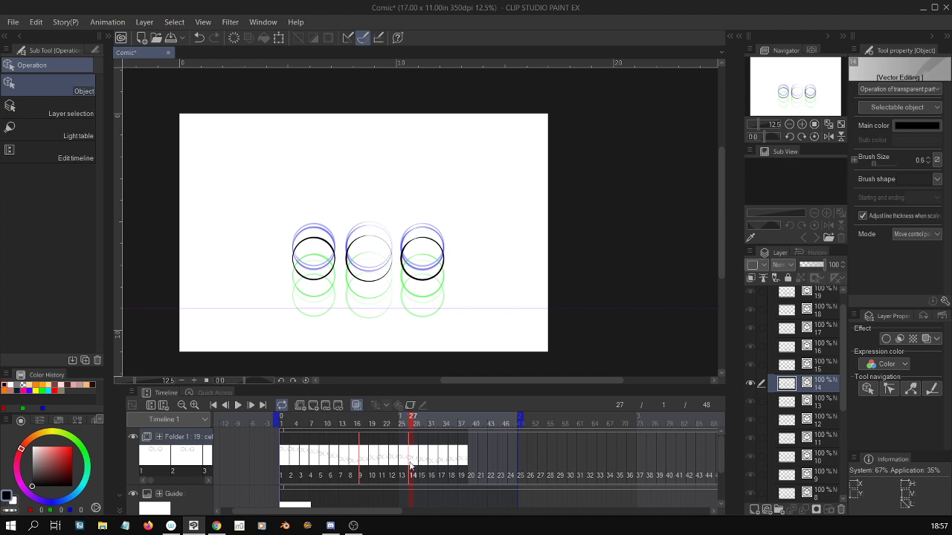
pyautogui.hotkey('ctrl', 't')
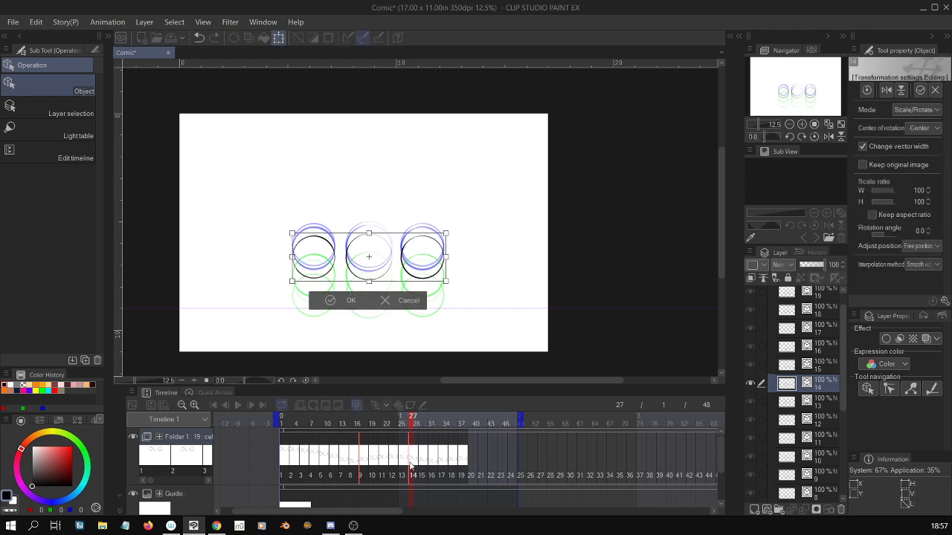
pyautogui.press('Up')
pyautogui.press('Up')
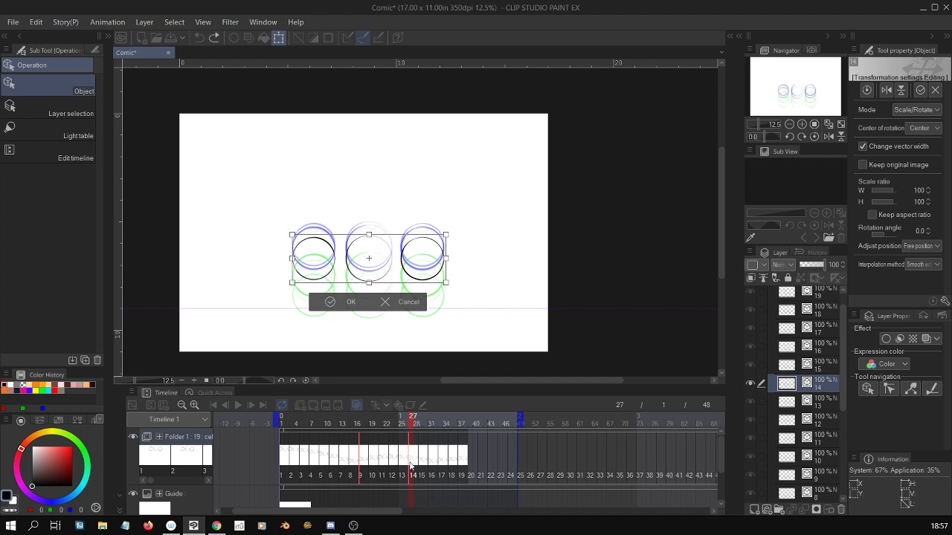
pyautogui.press('Escape')
# Step through cels 13, 14 and 8, and undo the timing shift of the cels on the timeline
pyautogui.hotkey('alt', '[')
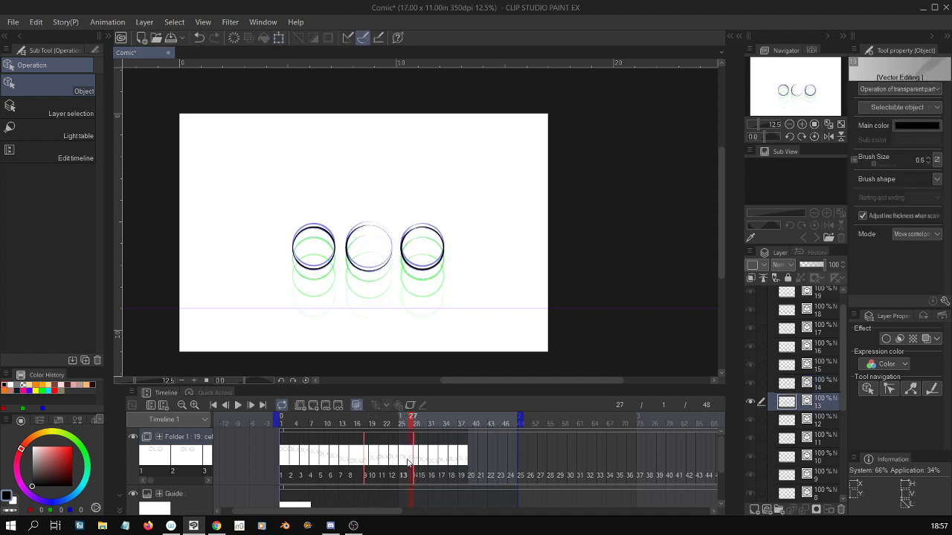
pyautogui.click(398, 466)
pyautogui.click(416, 461)
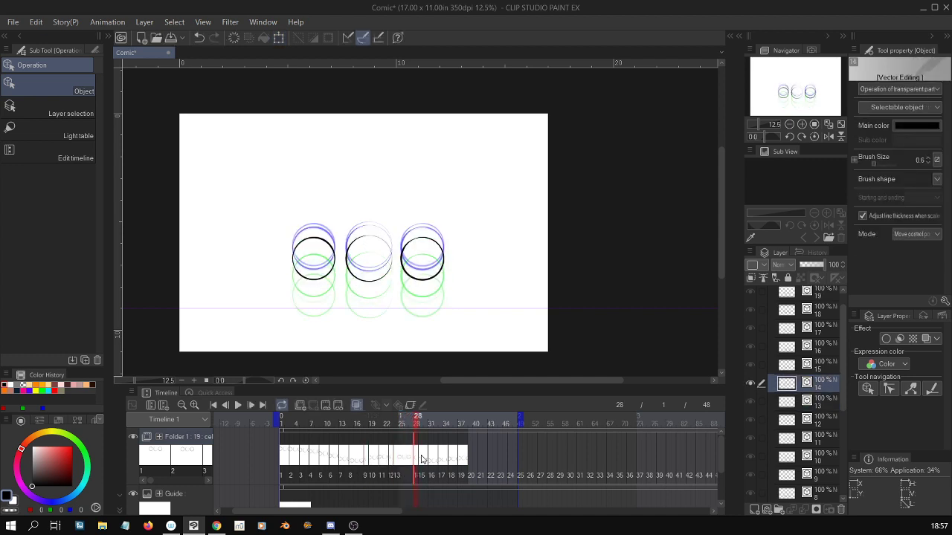
pyautogui.click(444, 464)
pyautogui.click(357, 461)
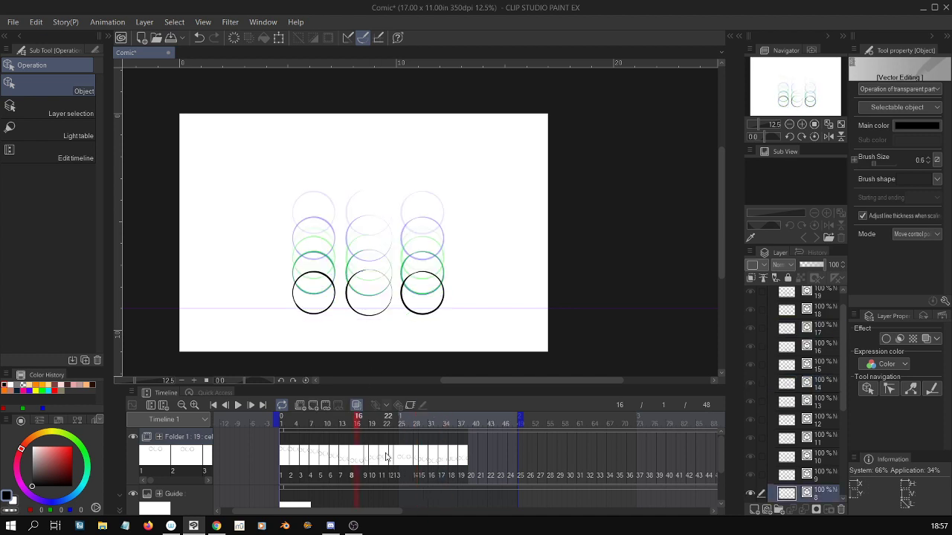
pyautogui.hotkey('ctrl', 'z')
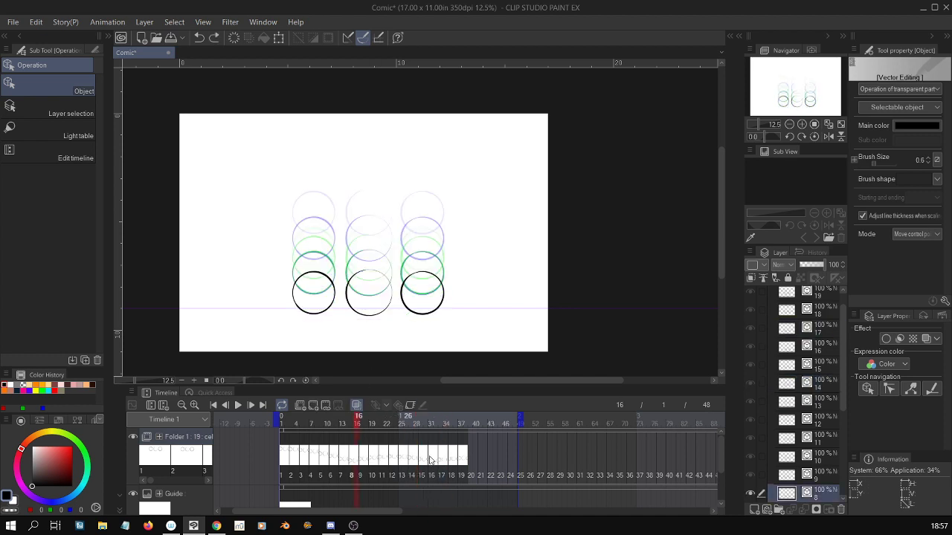
# Try to raise the three circles slightly in cel 9 after checking cel 15
pyautogui.click(421, 462)
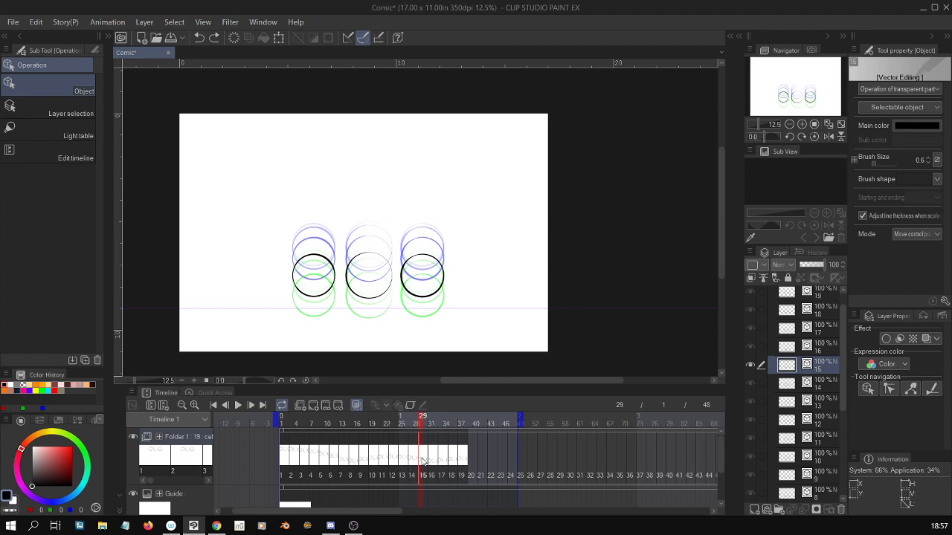
pyautogui.click(362, 463)
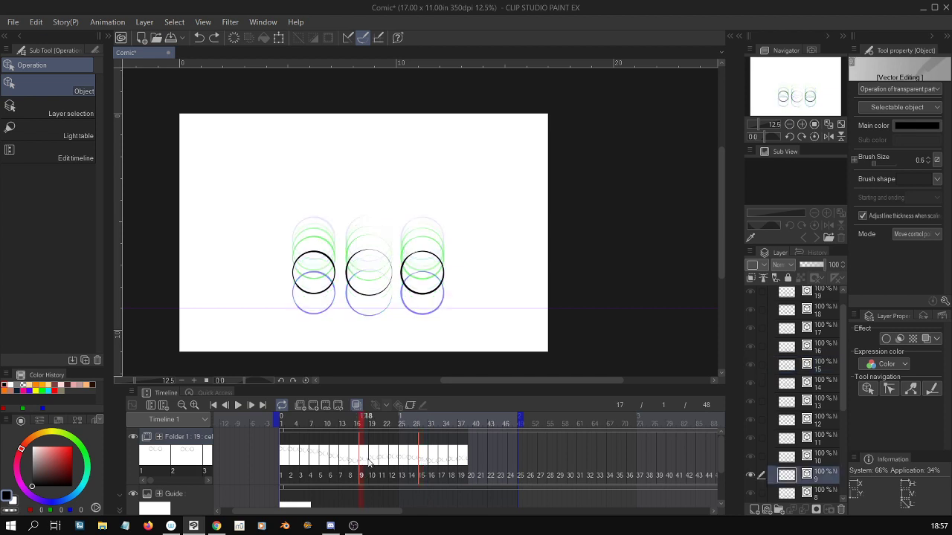
pyautogui.press('Up')
pyautogui.press('Up')
pyautogui.press('Up')
pyautogui.press('Up')
pyautogui.press('Up')
pyautogui.press('Up')
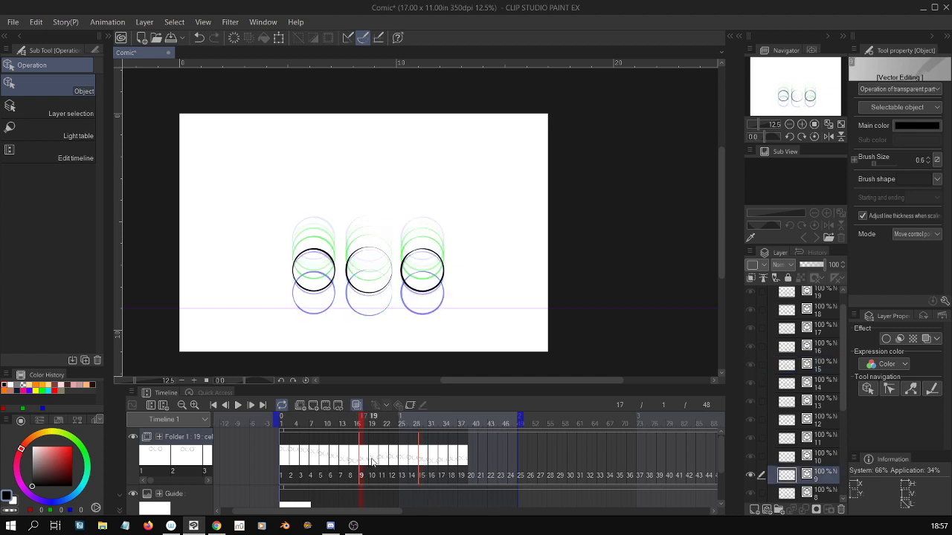
pyautogui.hotkey('ctrl', 'z')
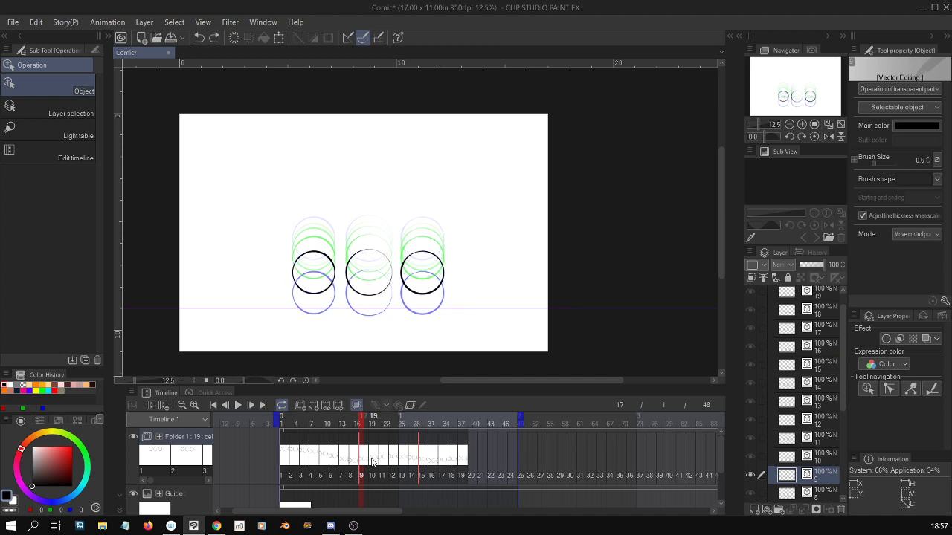
# Return to cel 9 and raise its circles for a higher first bounce
pyautogui.click(542, 461)
pyautogui.moveTo(405, 457); pyautogui.dragTo(363, 463)
pyautogui.hotkey('ctrl', 'y')
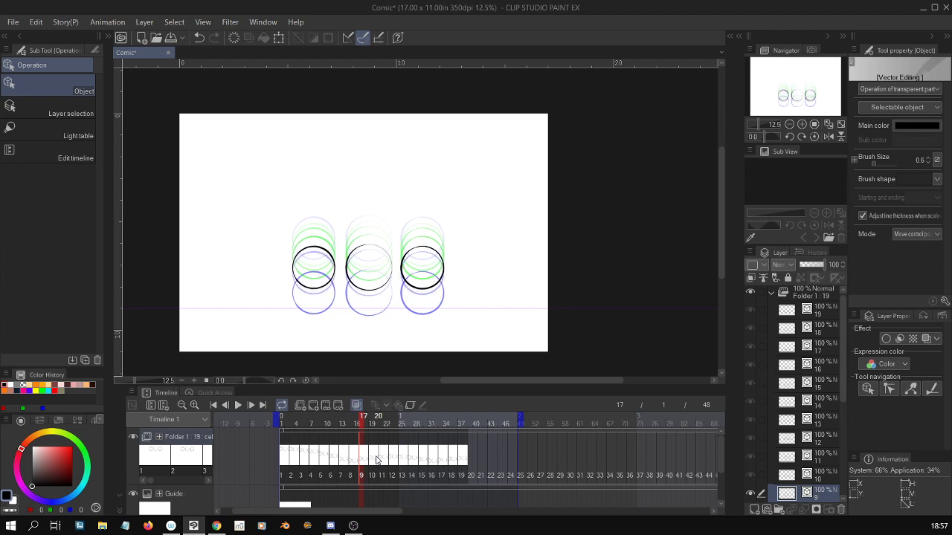
# Raise the three circles in cel 10 above their position in cel 9
pyautogui.moveTo(376, 460); pyautogui.dragTo(389, 466)
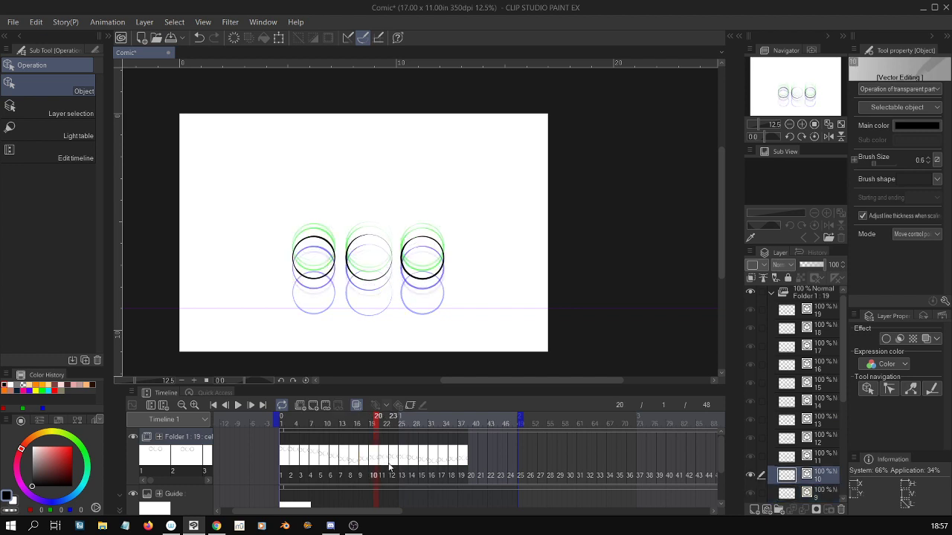
pyautogui.press('Up')
pyautogui.press('Up')
pyautogui.press('Up')
pyautogui.press('Up')
pyautogui.press('Up')
pyautogui.press('Up')
pyautogui.press('Up')
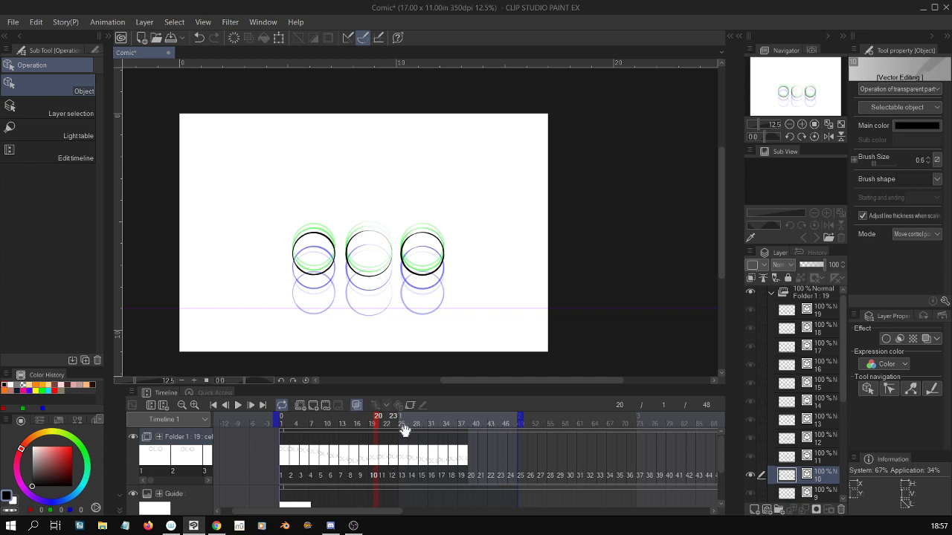
# Go back to cel 9 and lower its circles slightly to adjust the spacing with cel 10
pyautogui.click(362, 459)
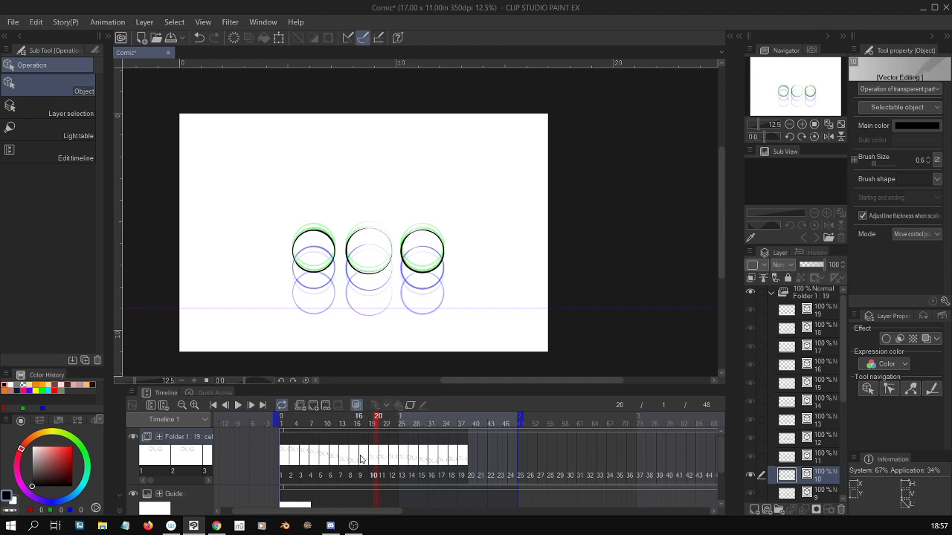
pyautogui.press('Down')
pyautogui.press('Down')
pyautogui.press('Down')
pyautogui.press('Down')
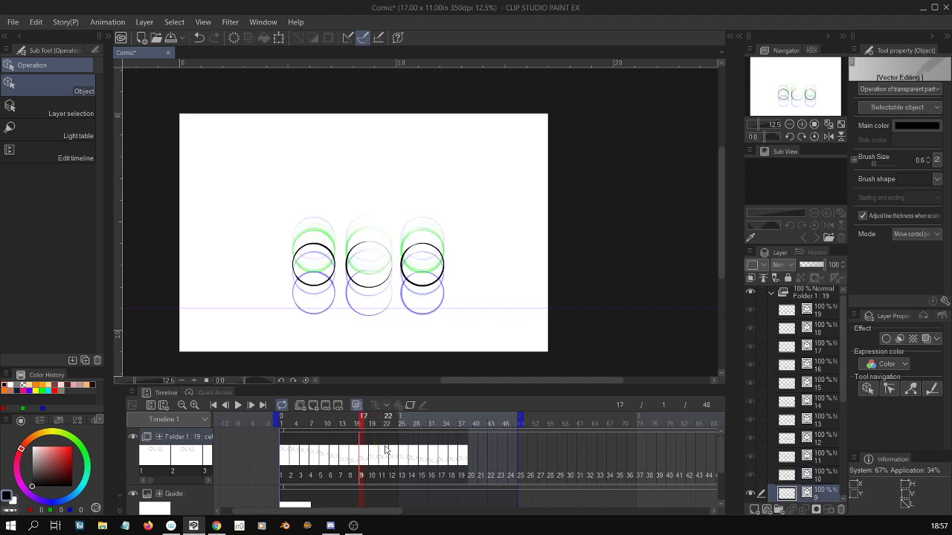
pyautogui.press('Down')
pyautogui.press('Down')
pyautogui.press('Down')
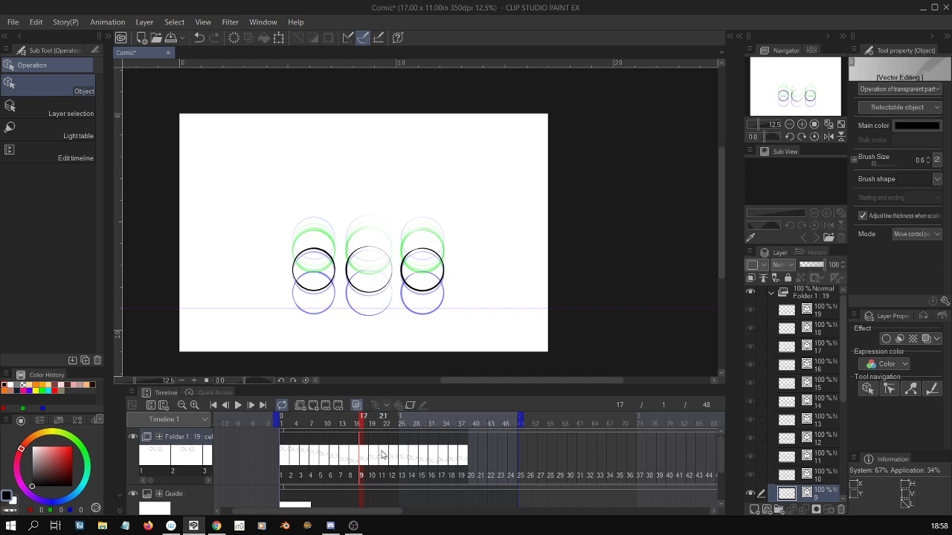
# Compare the spacing with the falling circles in cel 6, and raise the circles further in cels 9 and 10
pyautogui.click(376, 456)
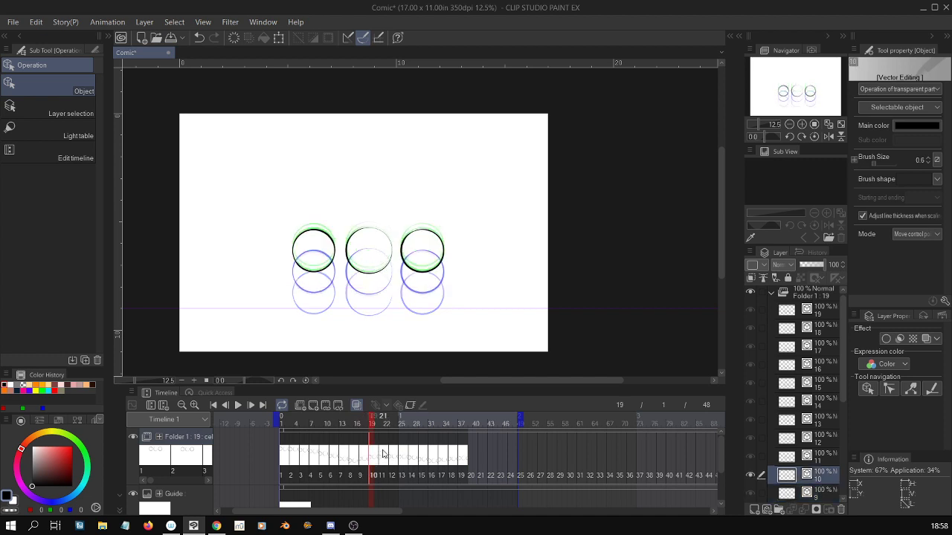
pyautogui.click(333, 456)
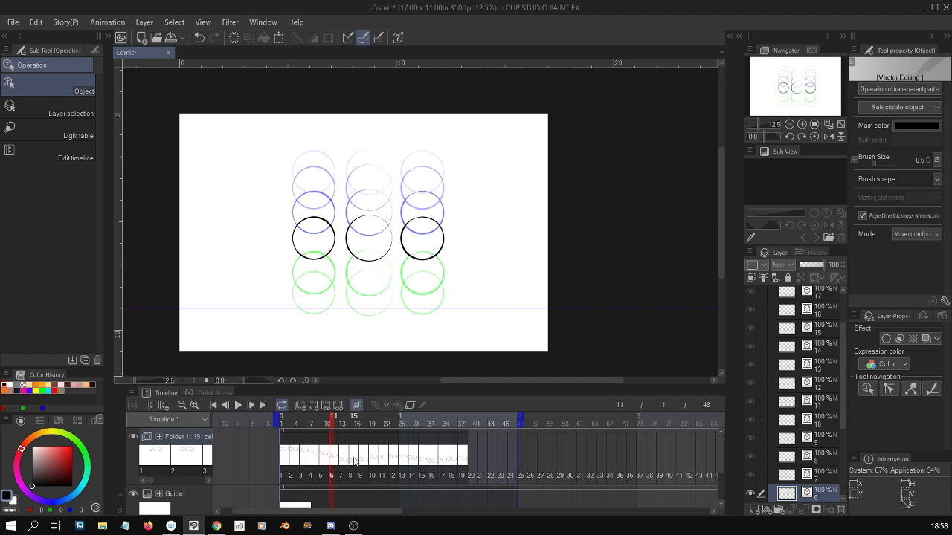
pyautogui.click(349, 457)
pyautogui.click(363, 457)
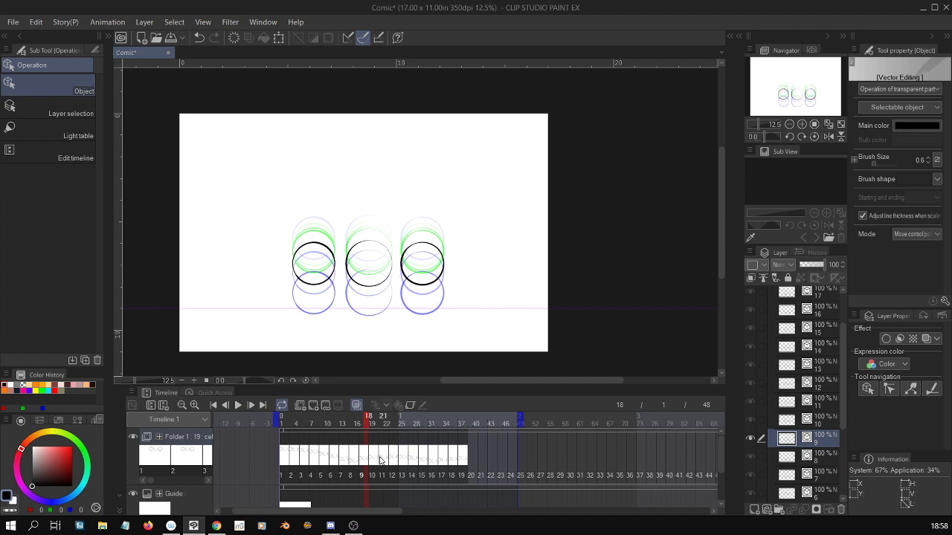
pyautogui.click(374, 461)
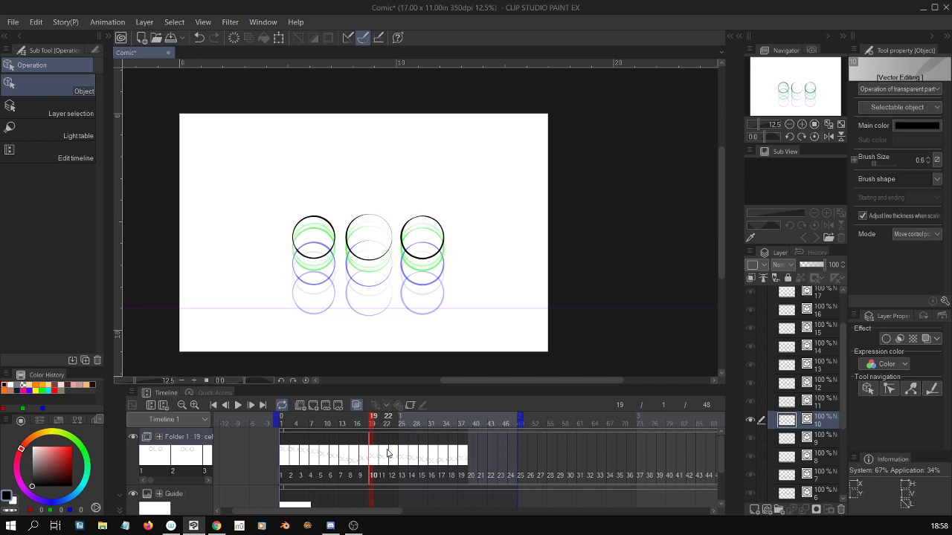
# Check the fall spacing in cel 5, and fine-tune the circles' heights in cels 9 and 10
pyautogui.click(336, 459)
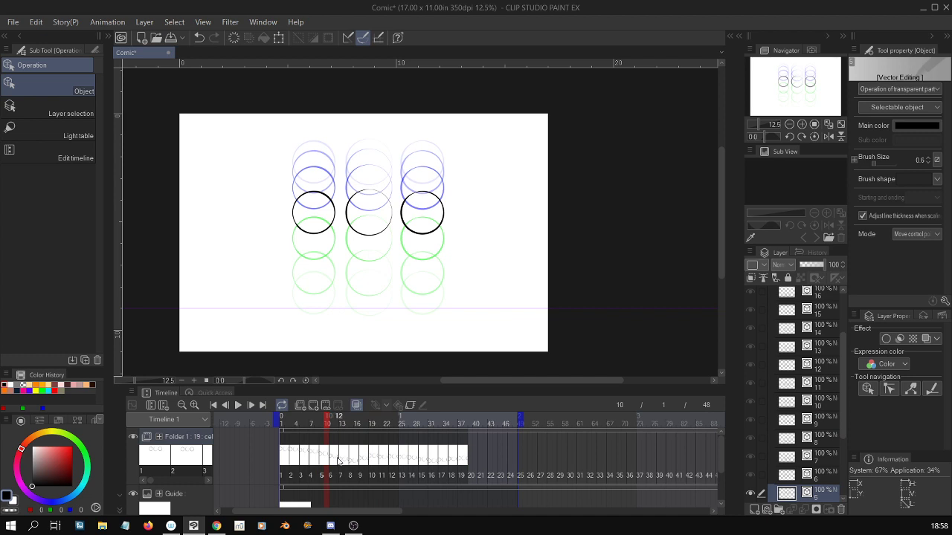
pyautogui.click(379, 461)
pyautogui.click(364, 461)
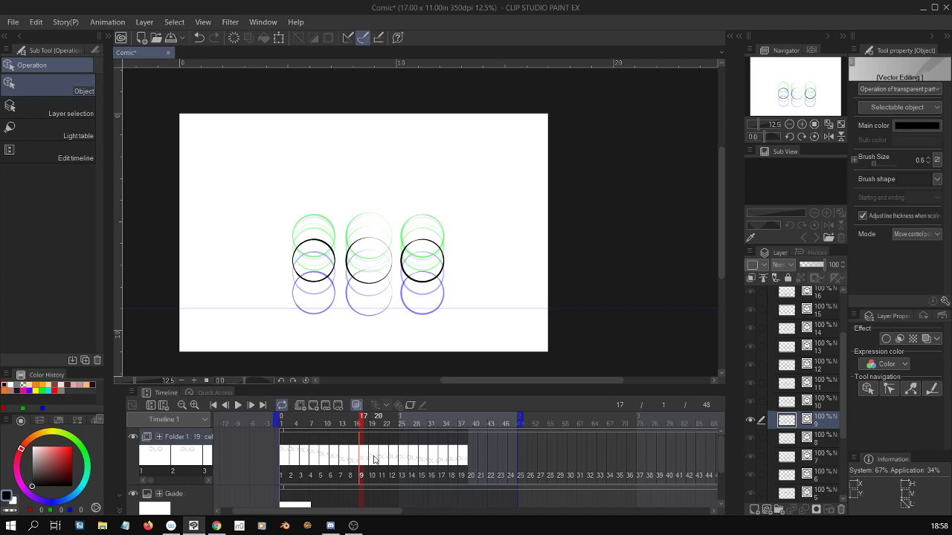
pyautogui.click(375, 460)
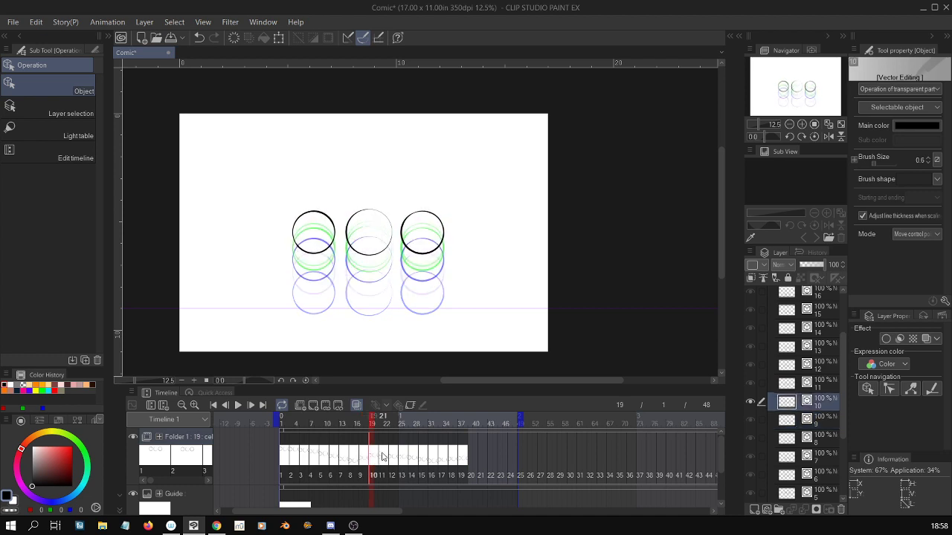
# Raise the circles in cels 11 and 12 so that each continues the upward bounce above cel 10
pyautogui.click(383, 460)
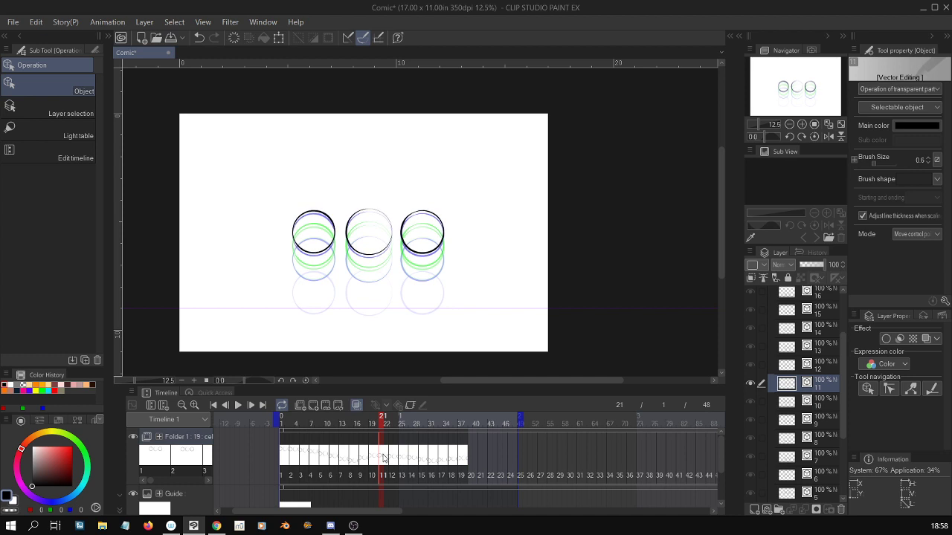
pyautogui.click(391, 460)
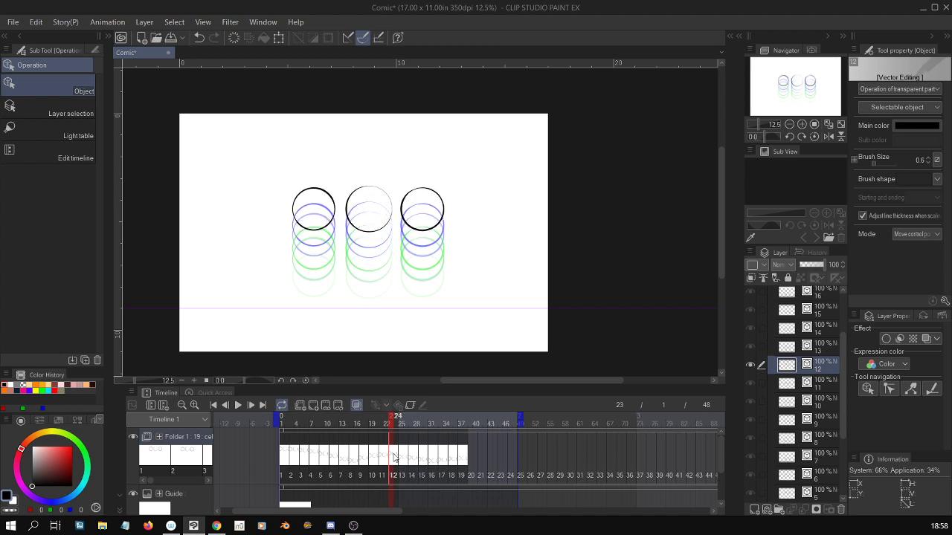
pyautogui.click(383, 460)
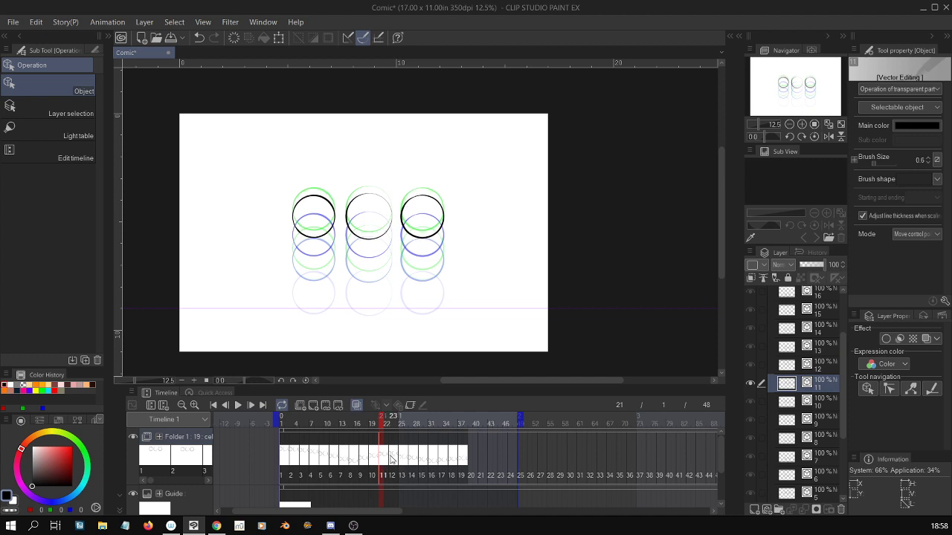
pyautogui.click(393, 461)
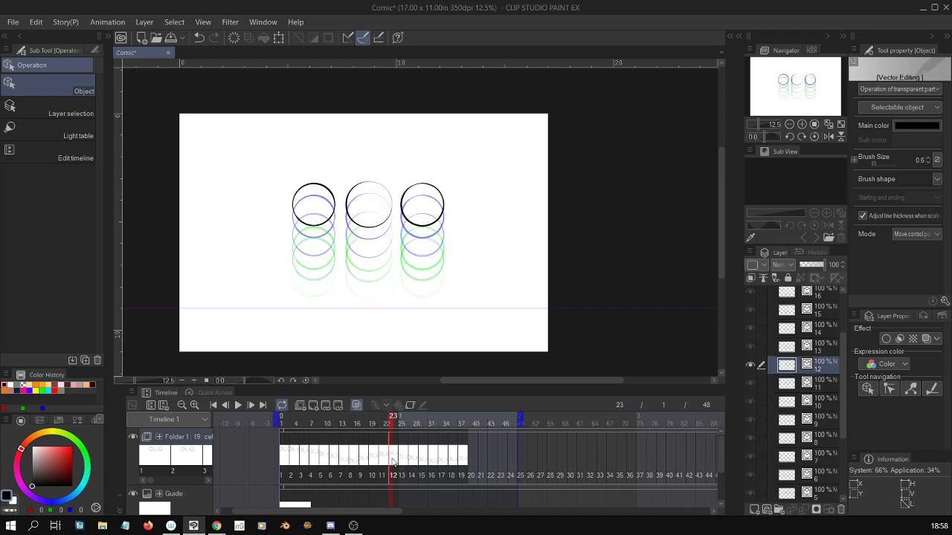
# Raise the circles in cel 13 above those in cel 12 as the bounce's peak, and fine-tune cel 11
pyautogui.click(404, 460)
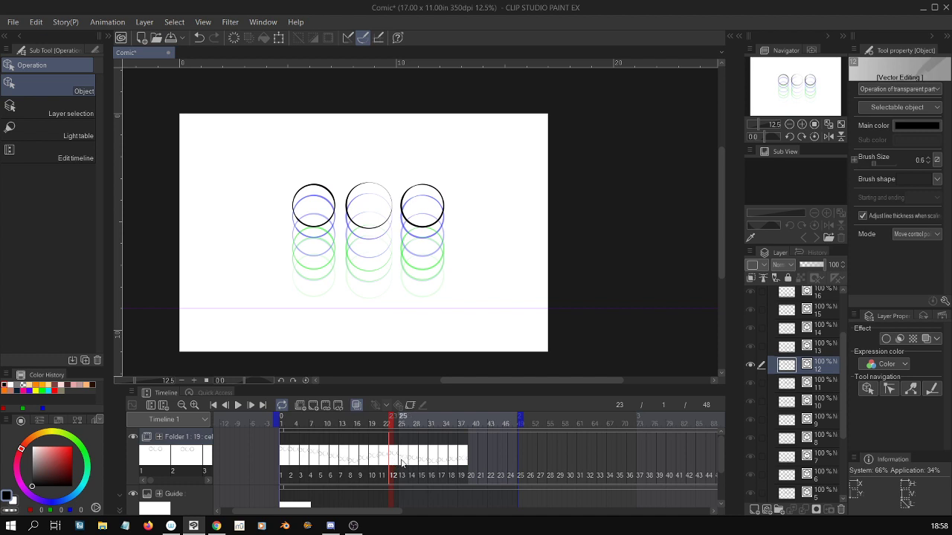
pyautogui.hotkey('shift', 'Up')
pyautogui.hotkey('shift', 'Up')
pyautogui.hotkey('shift', 'Up')
pyautogui.hotkey('shift', 'Up')
pyautogui.hotkey('shift', 'Up')
pyautogui.hotkey('shift', 'Up')
pyautogui.hotkey('shift', 'Up')
pyautogui.hotkey('shift', 'Up')
pyautogui.hotkey('shift', 'Up')
pyautogui.hotkey('shift', 'Up')
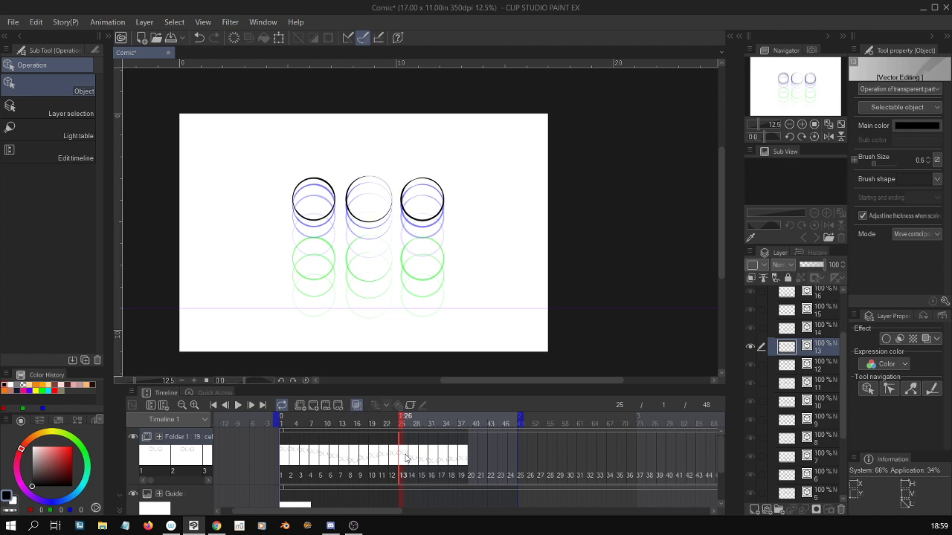
pyautogui.click(394, 461)
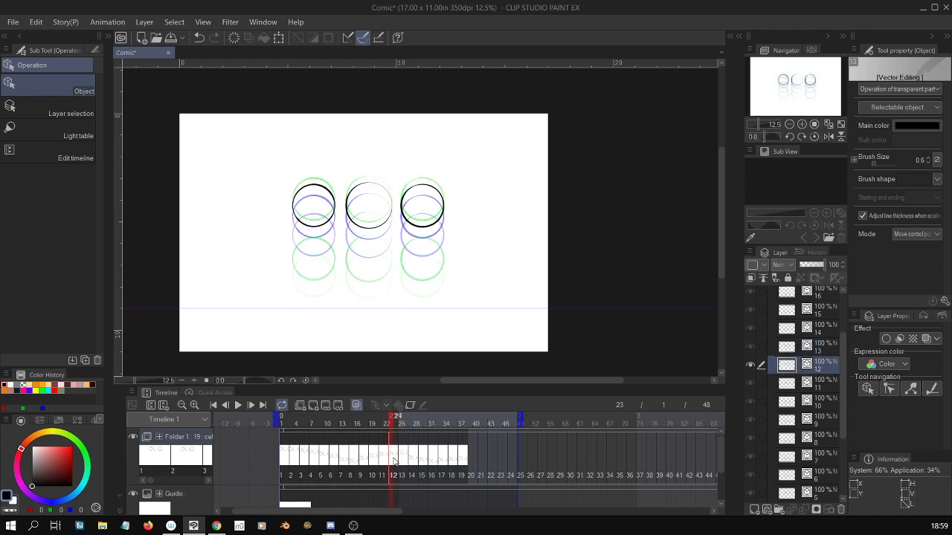
pyautogui.click(384, 461)
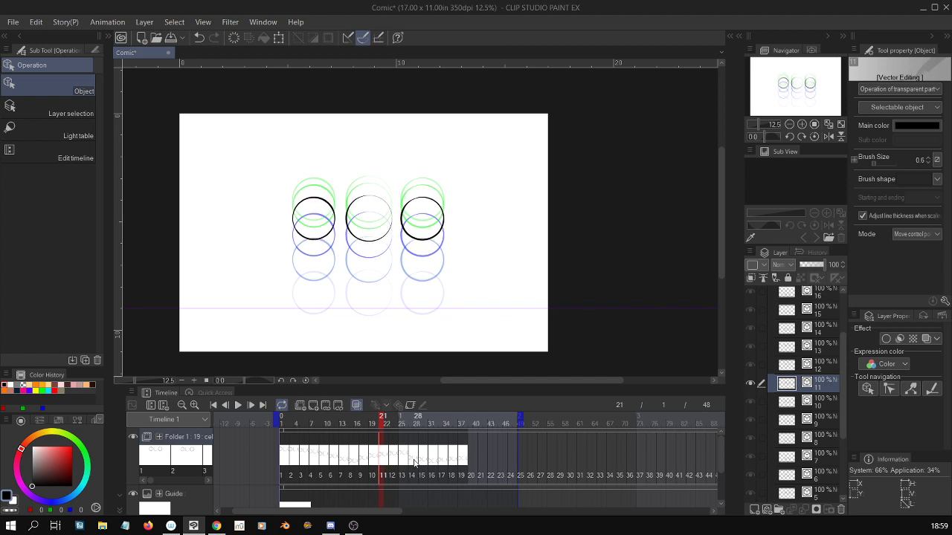
# Raise the three circles in cel 14 to even out the fall between cels 13 and 15
pyautogui.click(412, 465)
pyautogui.press('Up')
pyautogui.press('Up')
pyautogui.press('Up')
pyautogui.press('Up')
pyautogui.press('Up')
pyautogui.press('Up')
pyautogui.press('Up')
pyautogui.press('Up')
pyautogui.press('Up')
pyautogui.press('Up')
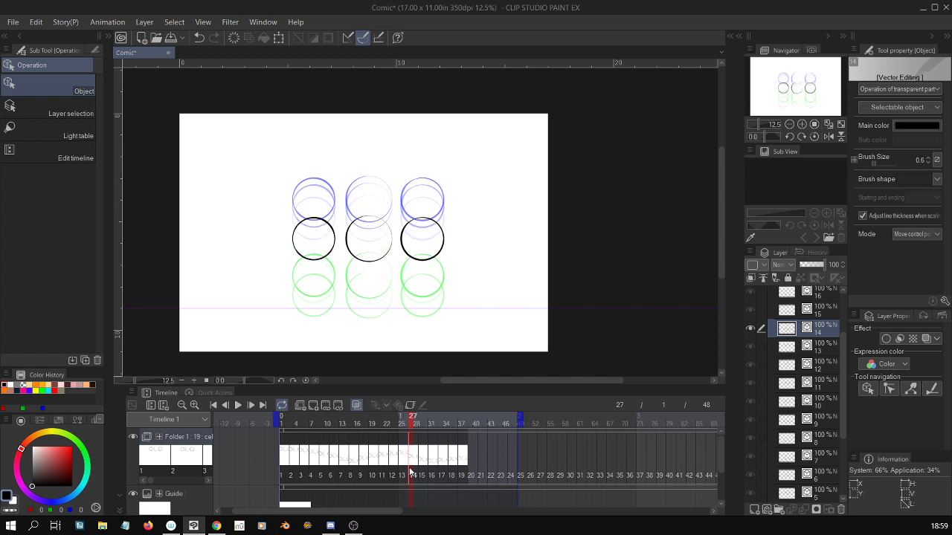
# Raise the three circles in cel 14 further so they sit just below the bounce's peak in cel 13
pyautogui.press('Up')
pyautogui.press('Up')
pyautogui.press('Up')
pyautogui.press('Up')
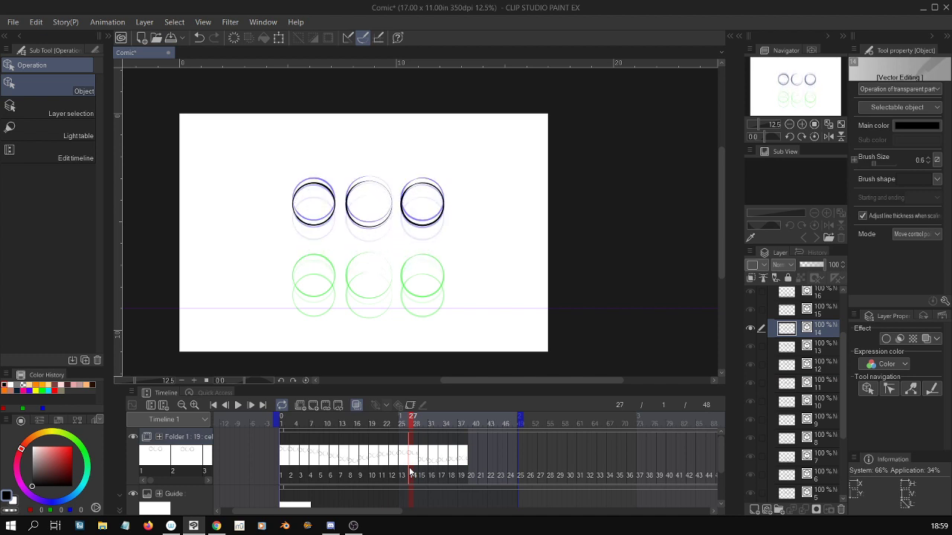
pyautogui.press('Up')
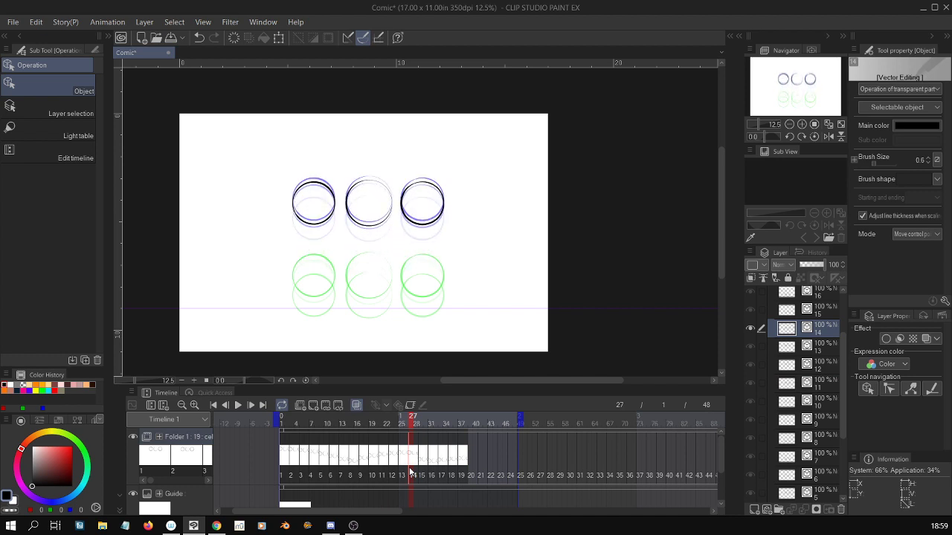
pyautogui.press('Up')
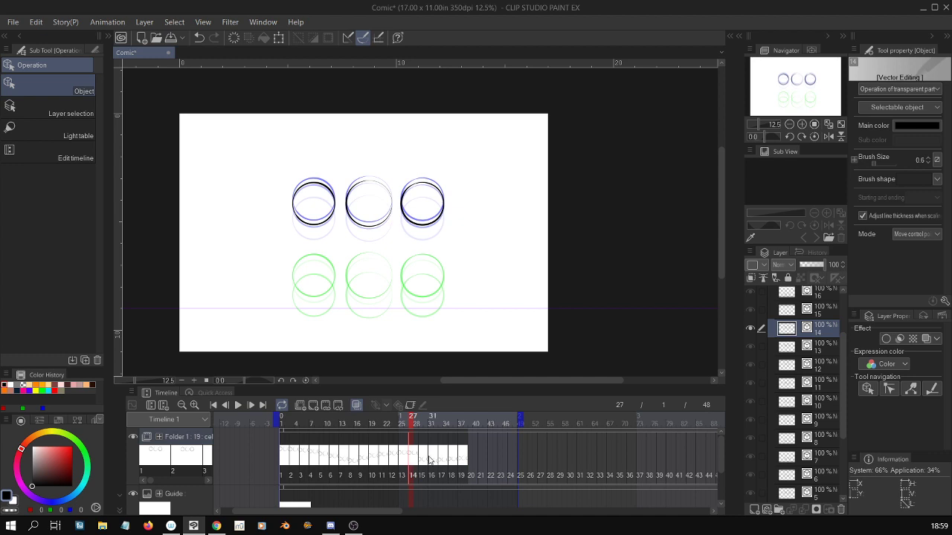
# Raise the three circles in cel 15 to overlap the lower part of cel 14's circles, a slightly larger drop than from cel 13 to 14
pyautogui.click(424, 459)
pyautogui.press('Up')
pyautogui.press('Up')
pyautogui.press('Up')
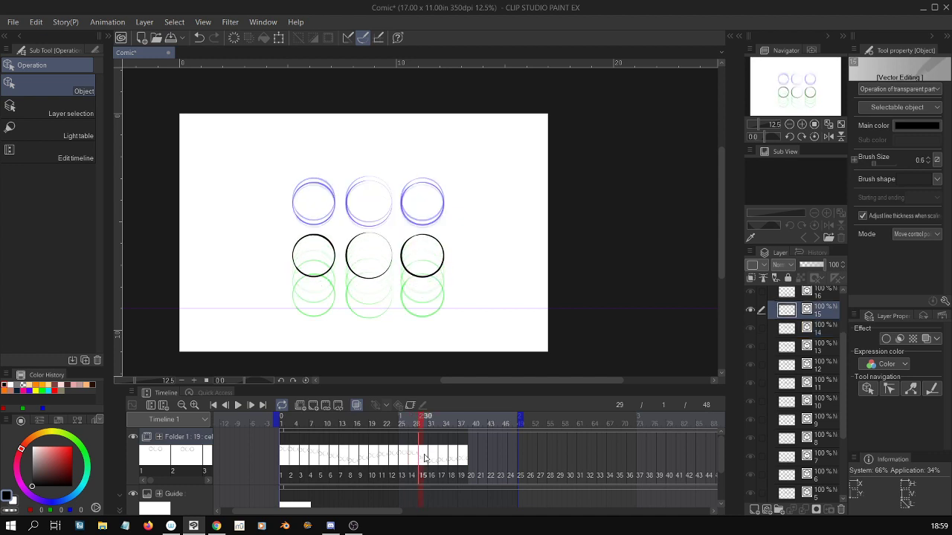
pyautogui.press('Up')
pyautogui.press('Up')
pyautogui.press('Up')
pyautogui.press('Up')
pyautogui.press('Up')
pyautogui.press('Up')
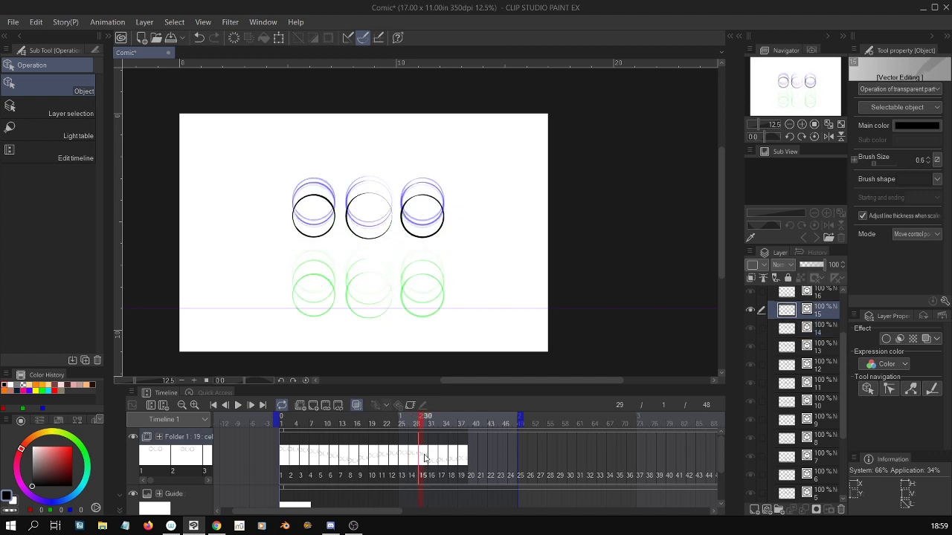
pyautogui.press('Down')
pyautogui.press('Down')
pyautogui.press('Down')
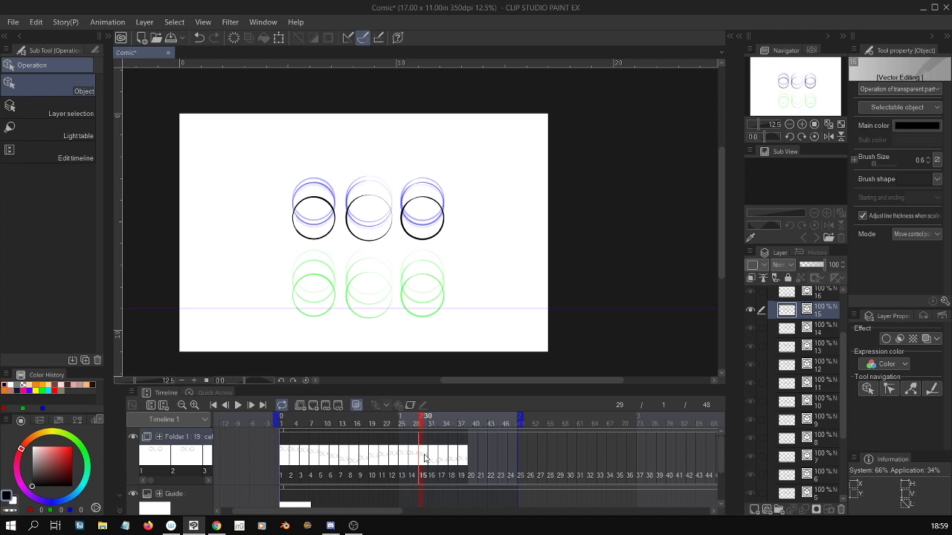
# Raise the three circles in cel 16 to about midway between those in cels 15 and 17, continuing the accelerating fall
pyautogui.click(438, 481)
pyautogui.press('Up')
pyautogui.press('Up')
pyautogui.press('Up')
pyautogui.press('Up')
pyautogui.press('Up')
pyautogui.press('Up')
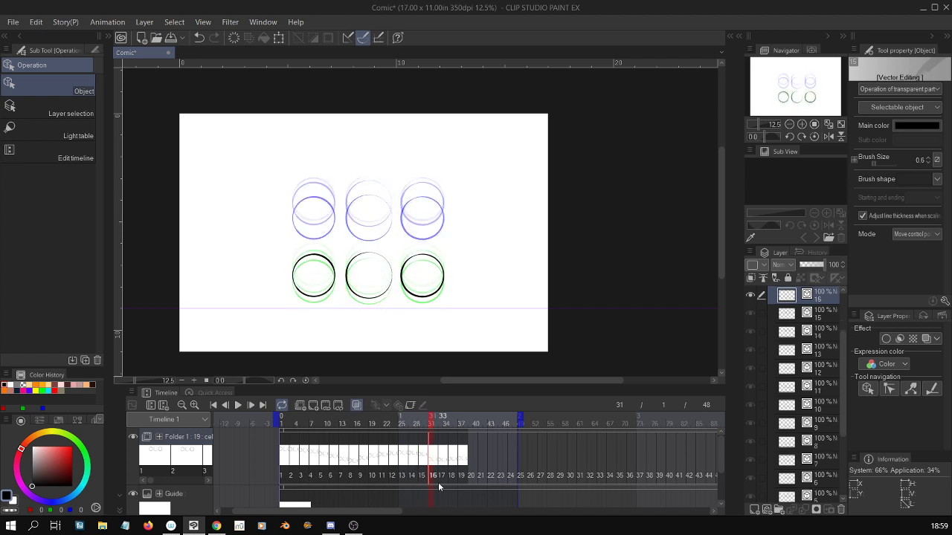
pyautogui.press('Up')
pyautogui.press('Up')
pyautogui.press('Up')
pyautogui.press('Up')
pyautogui.press('Up')
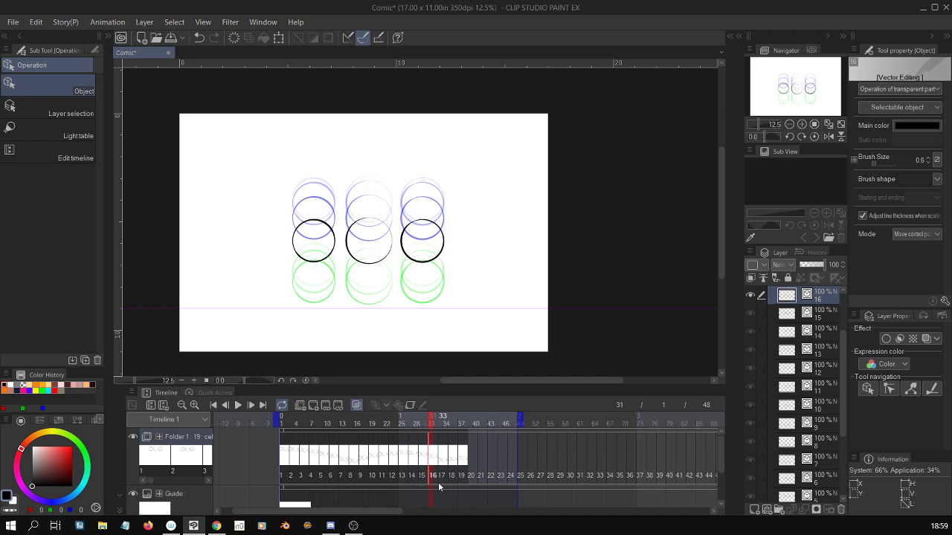
pyautogui.press('Down')
pyautogui.press('Down')
pyautogui.press('Down')
pyautogui.press('Down')
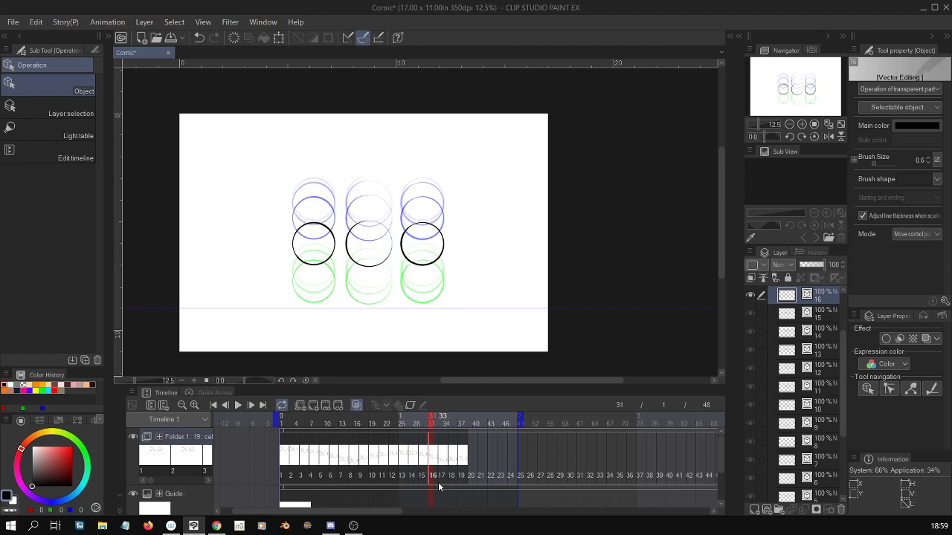
# Check the fall spacing across cels 14 to 18, and undo the sideways nudge of the circles in cel 16
pyautogui.click(443, 461)
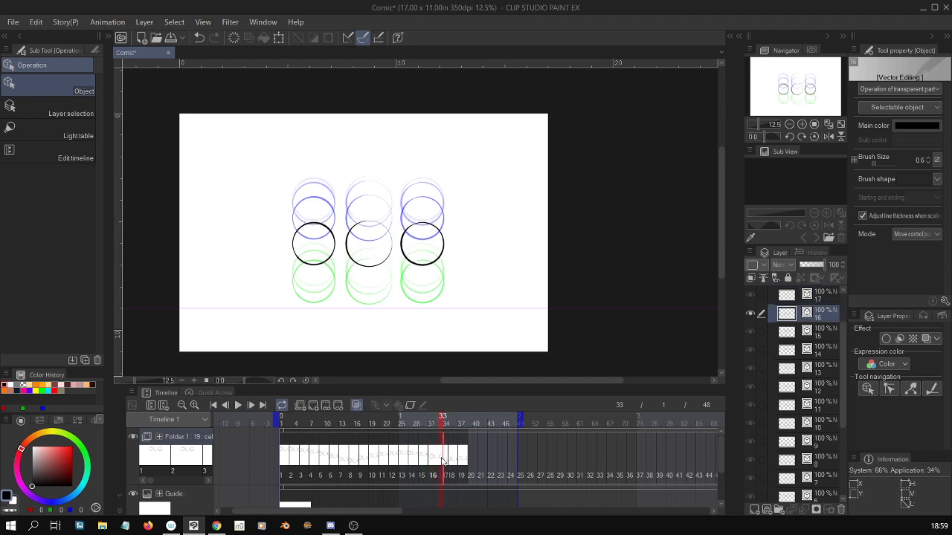
pyautogui.click(442, 462)
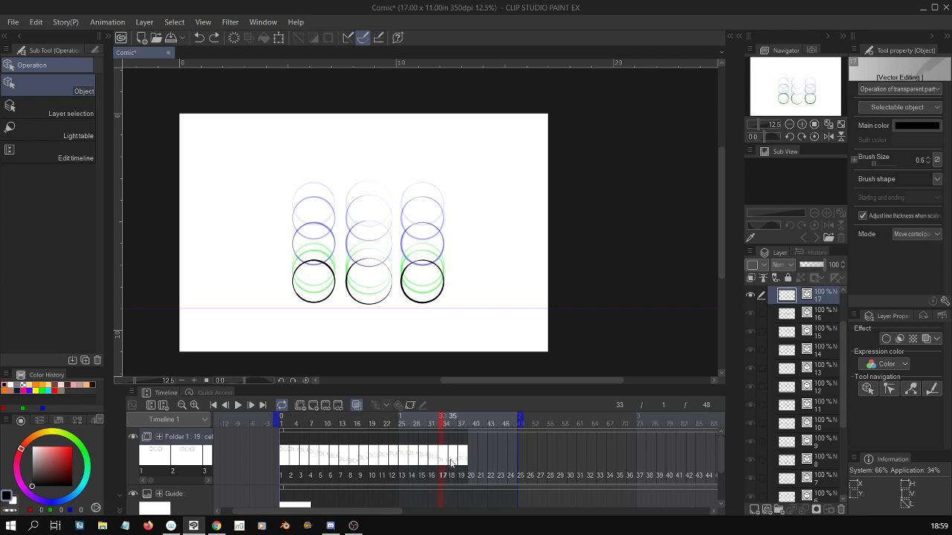
pyautogui.click(451, 462)
pyautogui.click(442, 464)
pyautogui.click(432, 462)
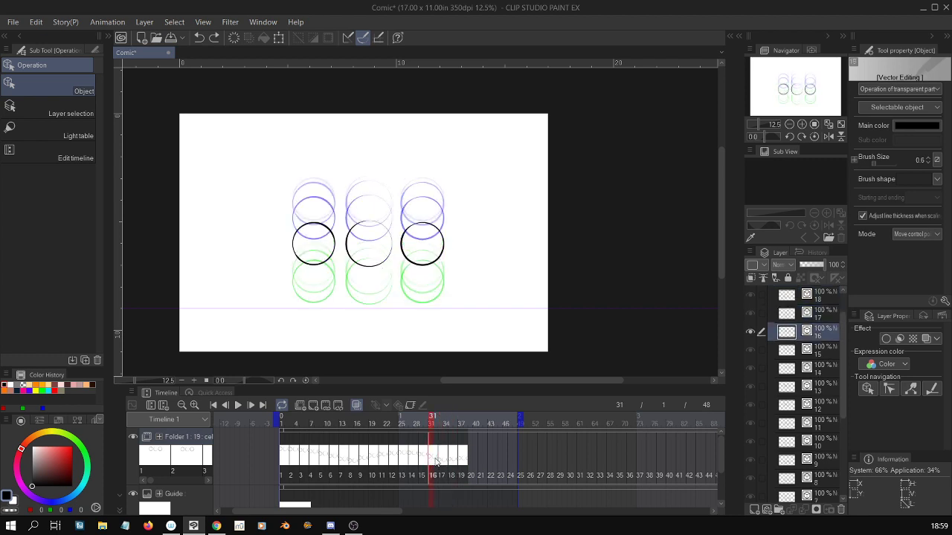
pyautogui.click(415, 462)
pyautogui.click(423, 463)
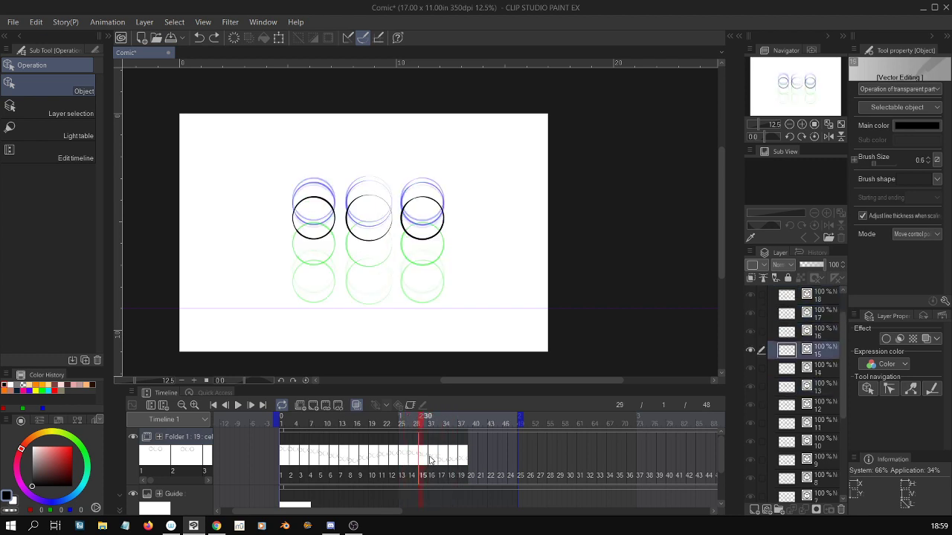
pyautogui.click(433, 463)
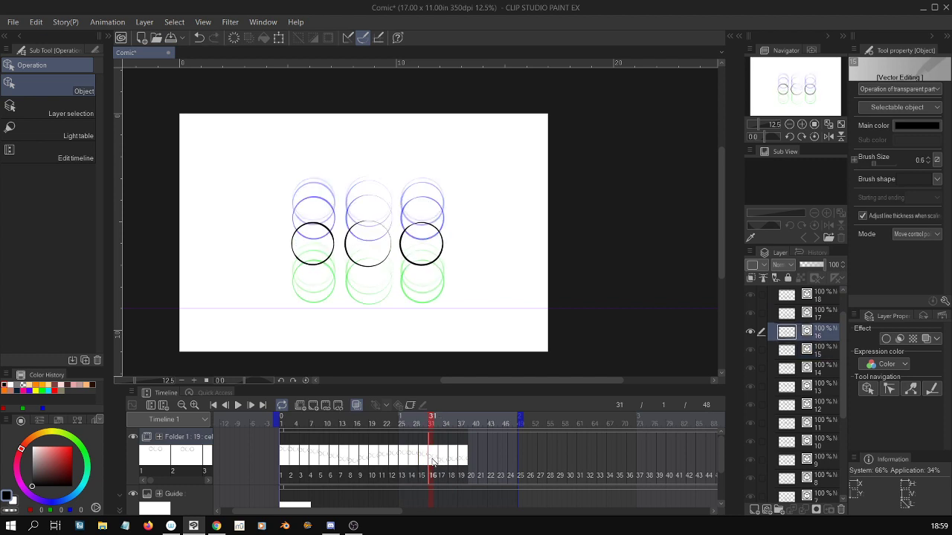
pyautogui.hotkey('ctrl', 'z')
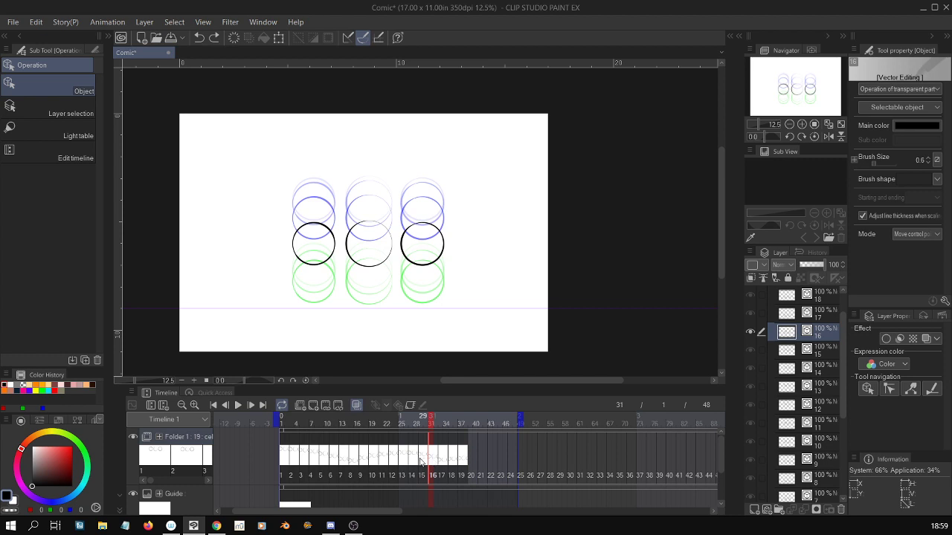
# Raise the three circles in cel 17 slightly, using the circles in cels 15 and 16 as spacing reference
pyautogui.click(421, 463)
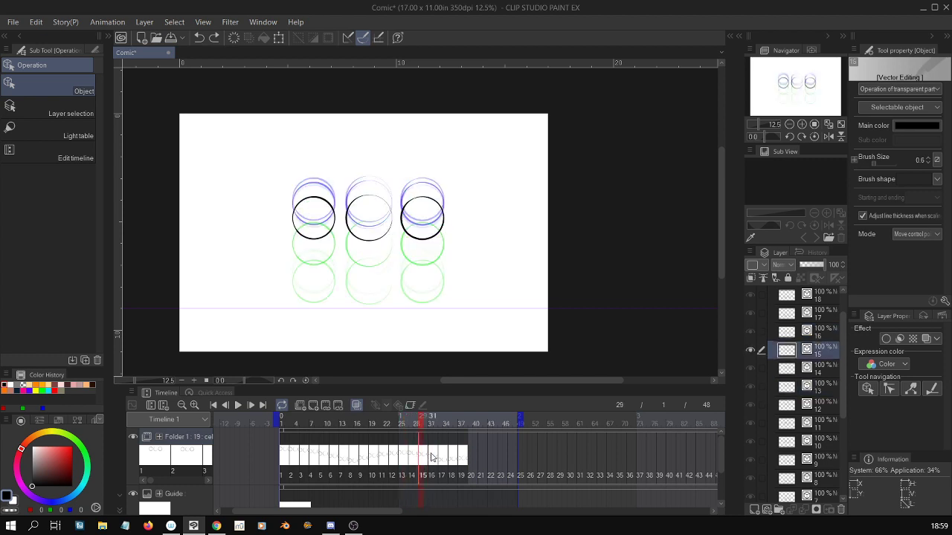
pyautogui.click(432, 461)
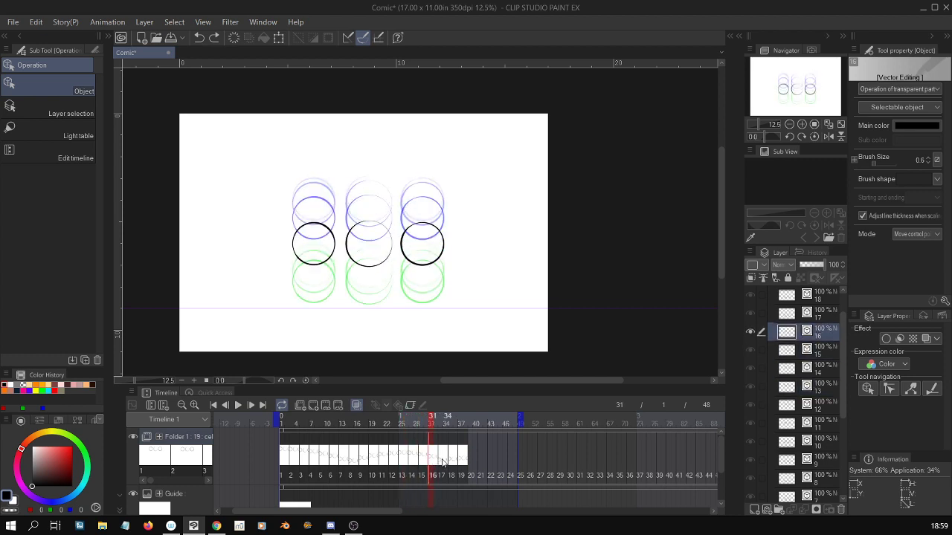
pyautogui.click(442, 463)
pyautogui.hotkey('shift', 'Up')
pyautogui.hotkey('shift', 'Up')
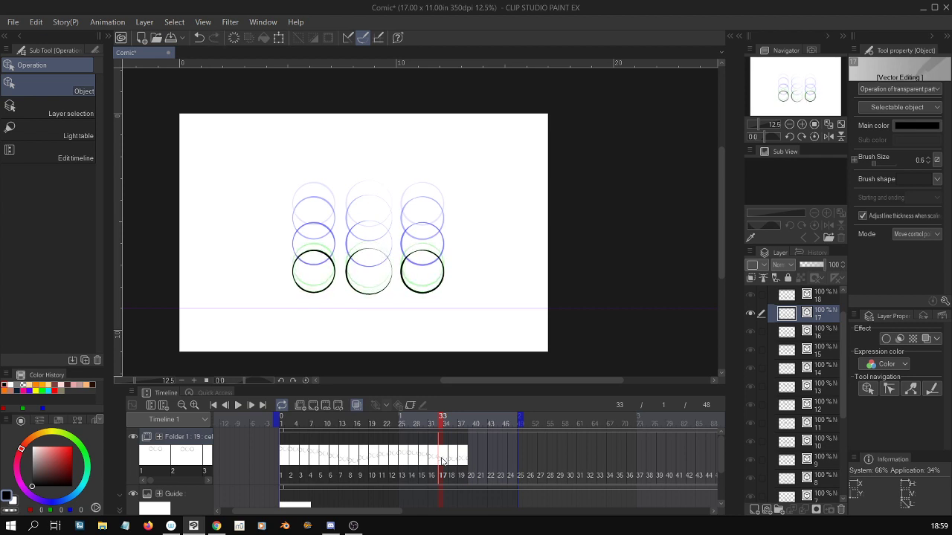
# Adjust the height of the three circles in cel 18 so their lower edges slightly overlap the guide line
pyautogui.click(452, 467)
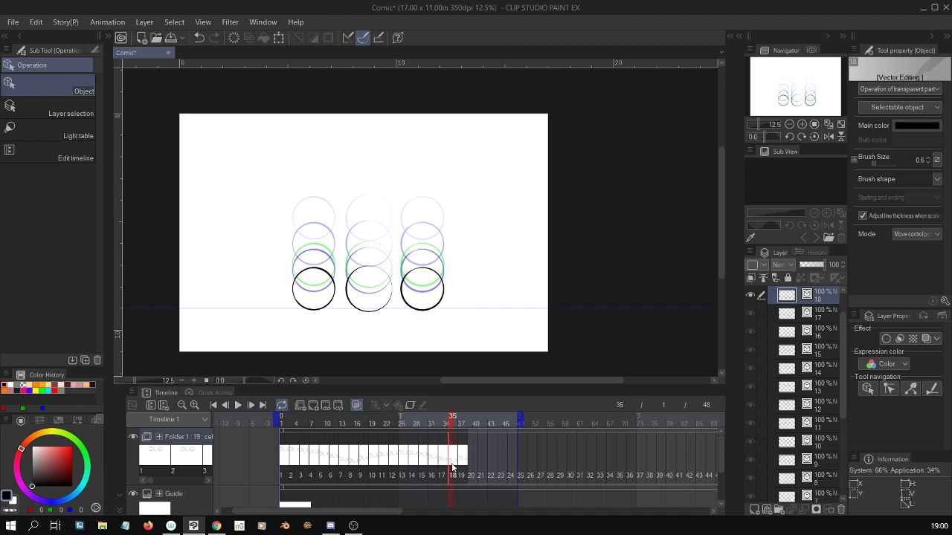
pyautogui.hotkey('ctrl', 'z')
pyautogui.press('Up')
pyautogui.press('Up')
pyautogui.press('Up')
pyautogui.press('Up')
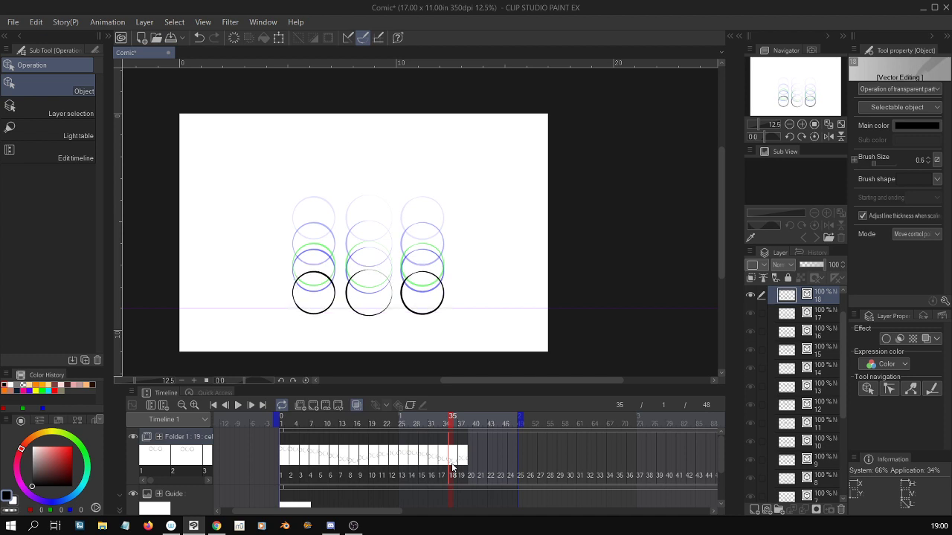
pyautogui.press('Up')
pyautogui.press('Up')
pyautogui.press('Up')
pyautogui.press('Up')
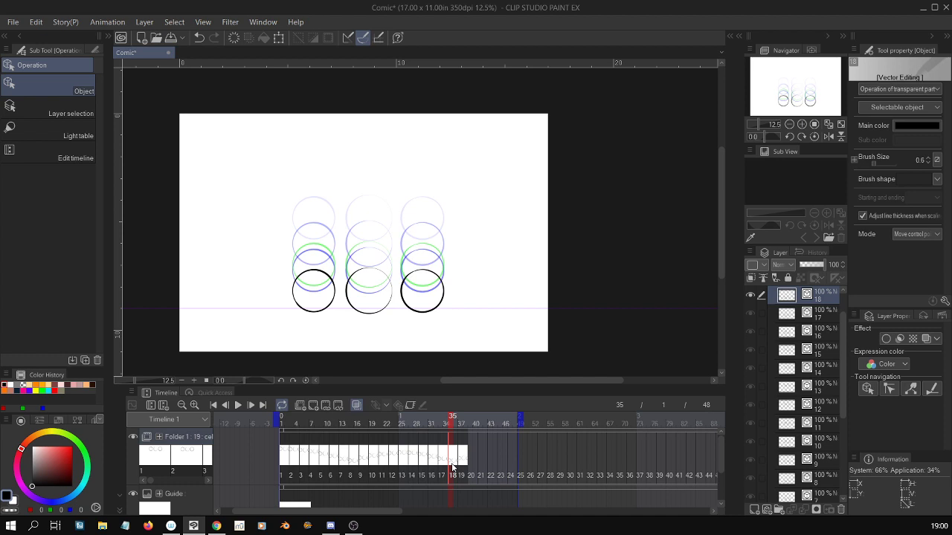
# Lower the three circles in cel 19 so they dip just below the guide line, slightly past their position in cel 18
pyautogui.click(466, 463)
pyautogui.press('Down')
pyautogui.press('Down')
pyautogui.press('Down')
pyautogui.press('Down')
pyautogui.press('Down')
pyautogui.press('Down')
pyautogui.press('Down')
pyautogui.press('Down')
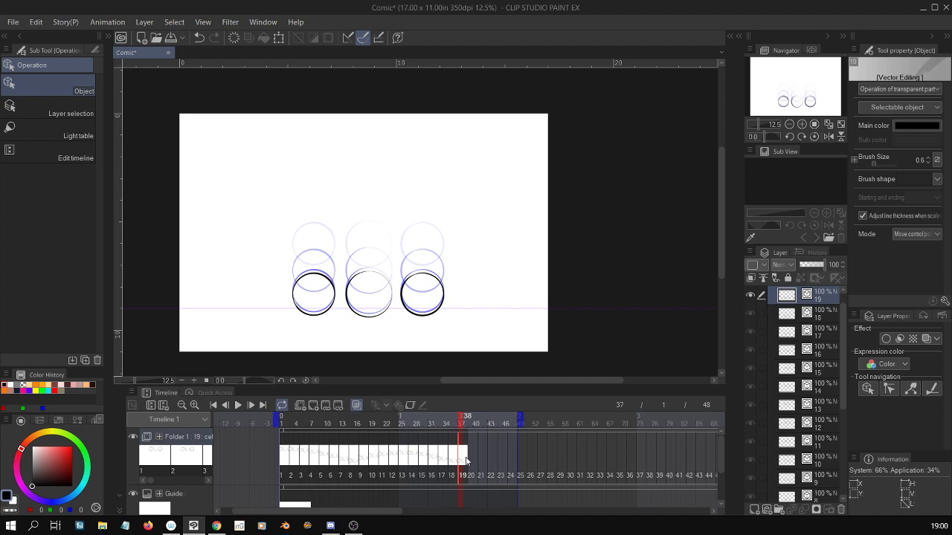
pyautogui.press('Up')
pyautogui.press('Up')
pyautogui.press('Down')
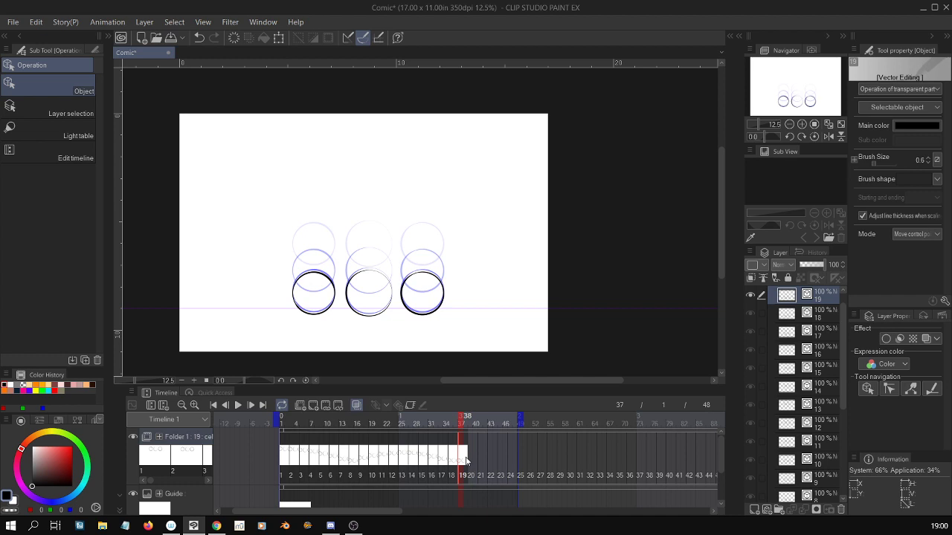
# Play back the animation to check the bounce, and return to cel 19
pyautogui.click(238, 406)
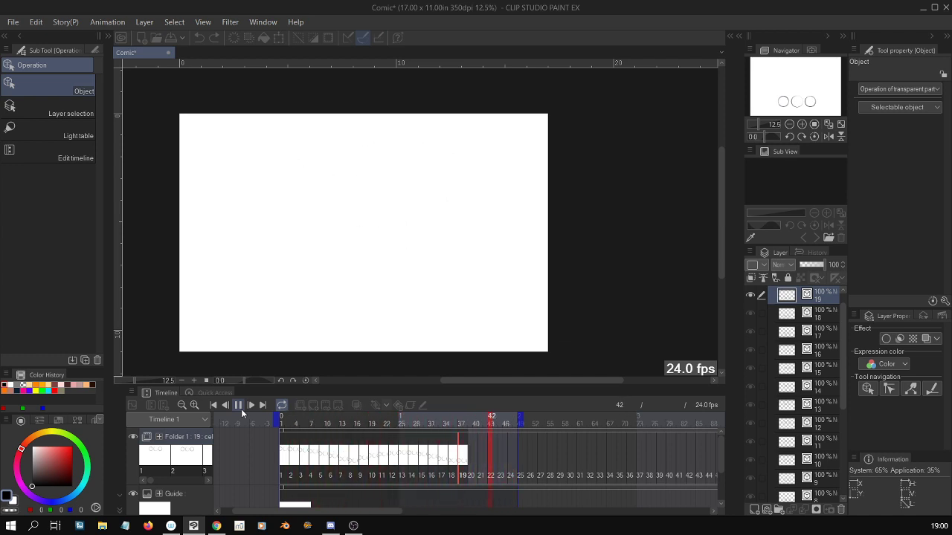
pyautogui.click(238, 406)
pyautogui.click(463, 467)
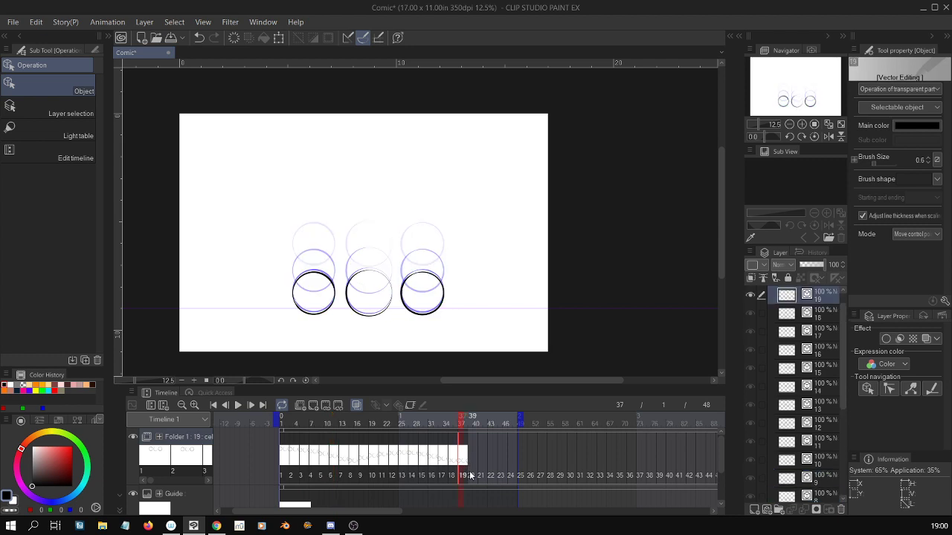
# Add cels 20, 21 and 22 after cel 19, with the three circles placed progressively higher in each
pyautogui.click(470, 476)
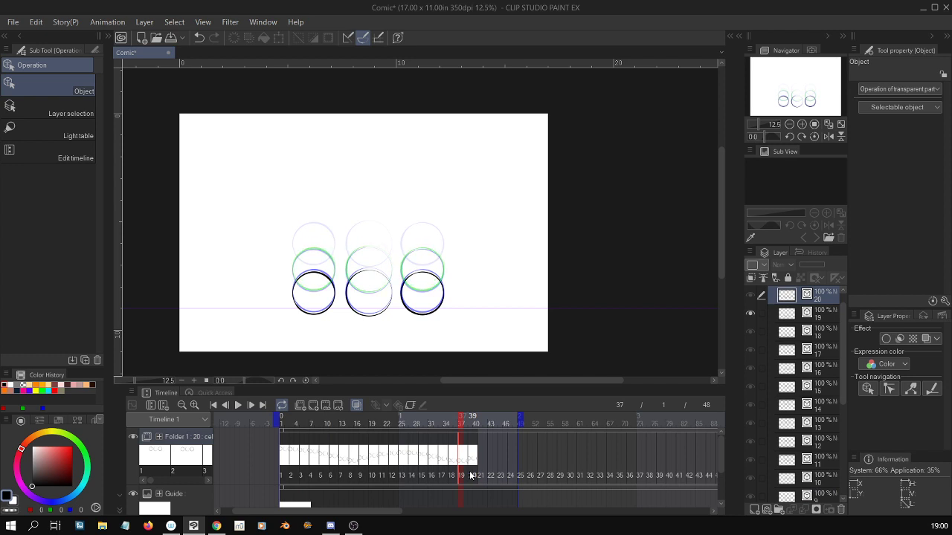
pyautogui.hotkey('ctrl', 'v')
pyautogui.press('Up')
pyautogui.press('Up')
pyautogui.press('Up')
pyautogui.press('Up')
pyautogui.press('Up')
pyautogui.press('Up')
pyautogui.press('Up')
pyautogui.press('Up')
pyautogui.press('Down')
pyautogui.press('Down')
pyautogui.press('Down')
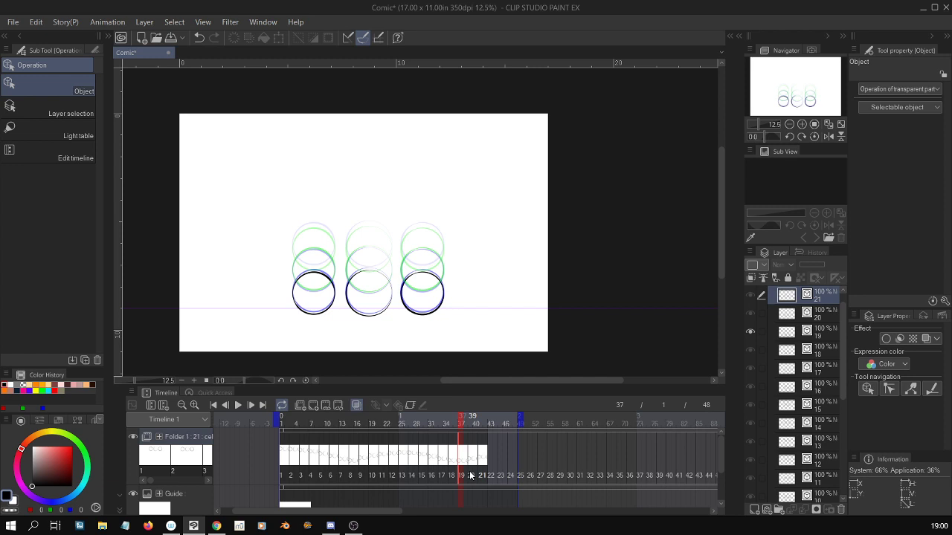
pyautogui.hotkey('ctrl', 'v')
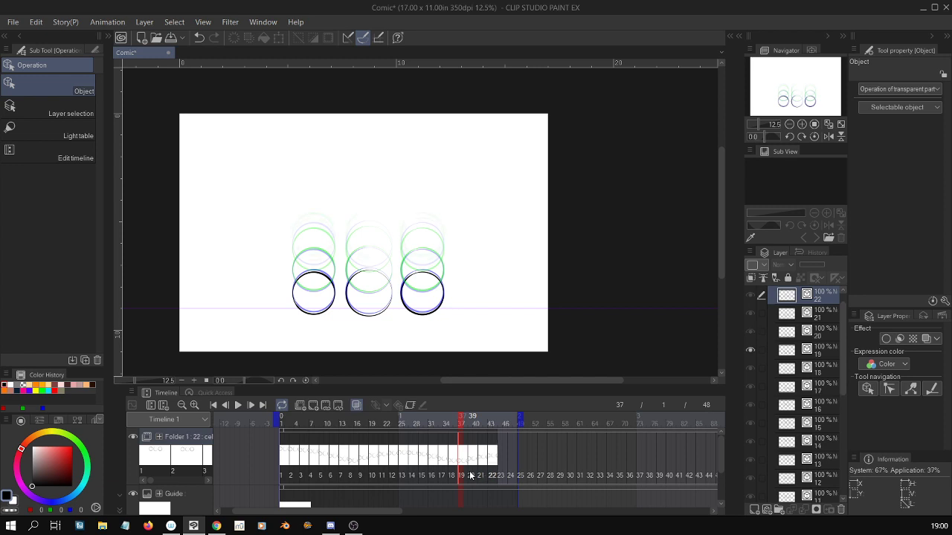
# Add cels 23 and 24 after cel 22, raising the circles by smaller and smaller amounts toward the top of the bounce
pyautogui.click(823, 299)
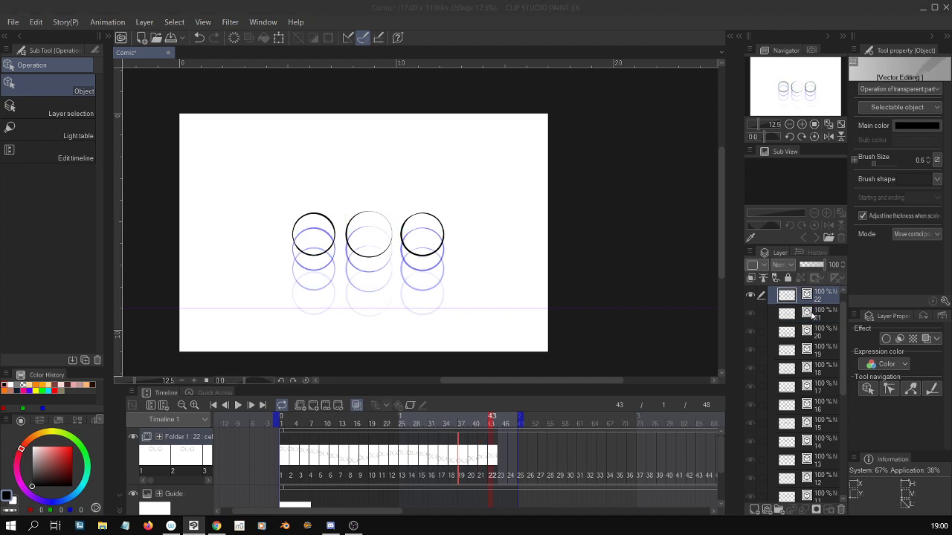
pyautogui.press('Return')
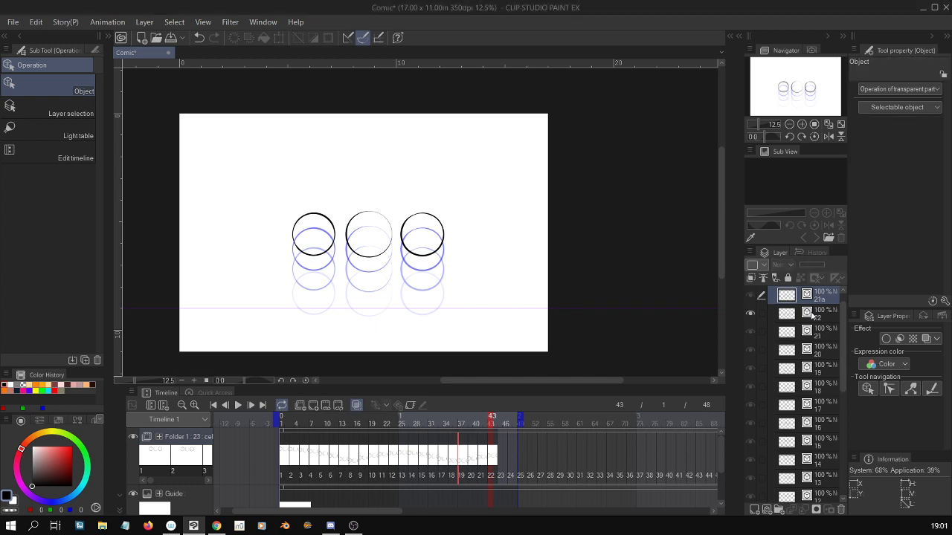
pyautogui.hotkey('ctrl', 'z')
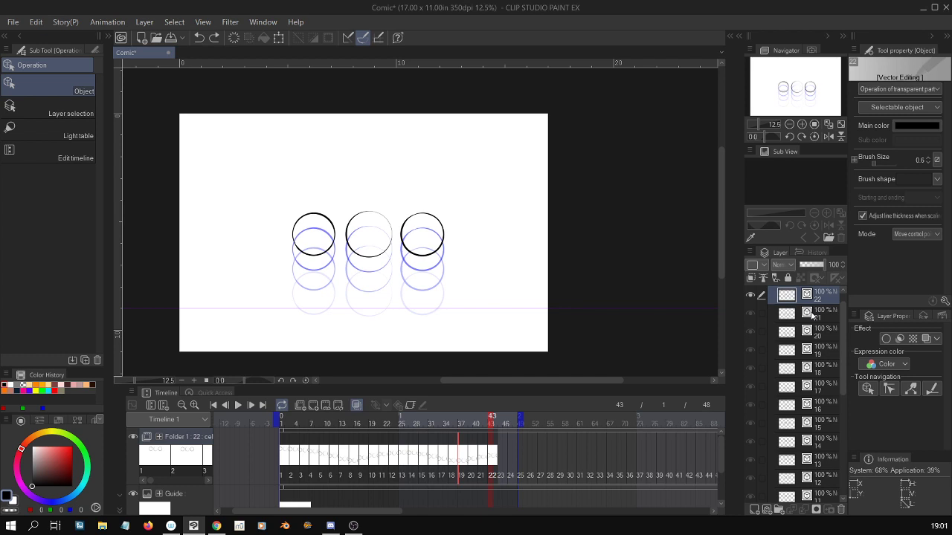
pyautogui.hotkey('ctrl', 'y')
pyautogui.hotkey('ctrl', 'y')
pyautogui.hotkey('ctrl', 'y')
pyautogui.hotkey('ctrl', 'y')
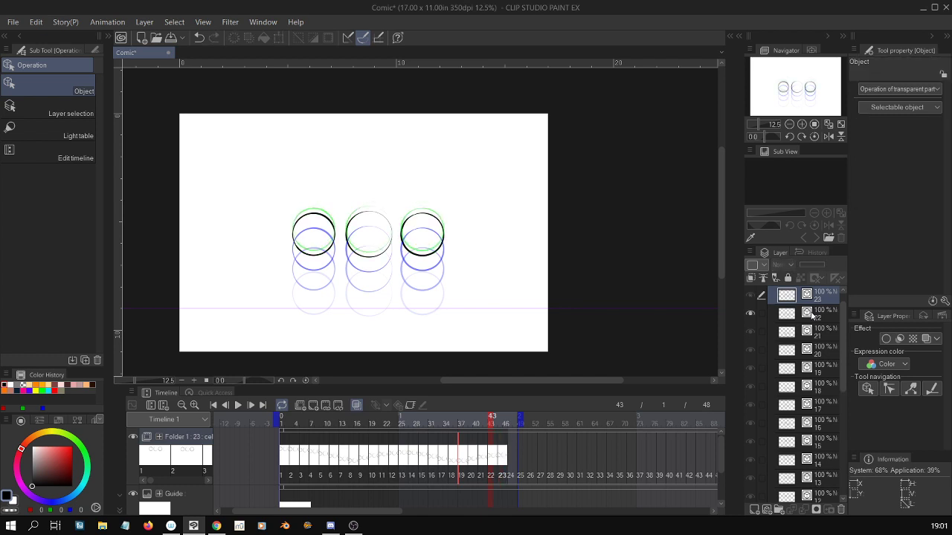
pyautogui.hotkey('ctrl', 'y')
pyautogui.hotkey('ctrl', 'y')
pyautogui.hotkey('ctrl', 'y')
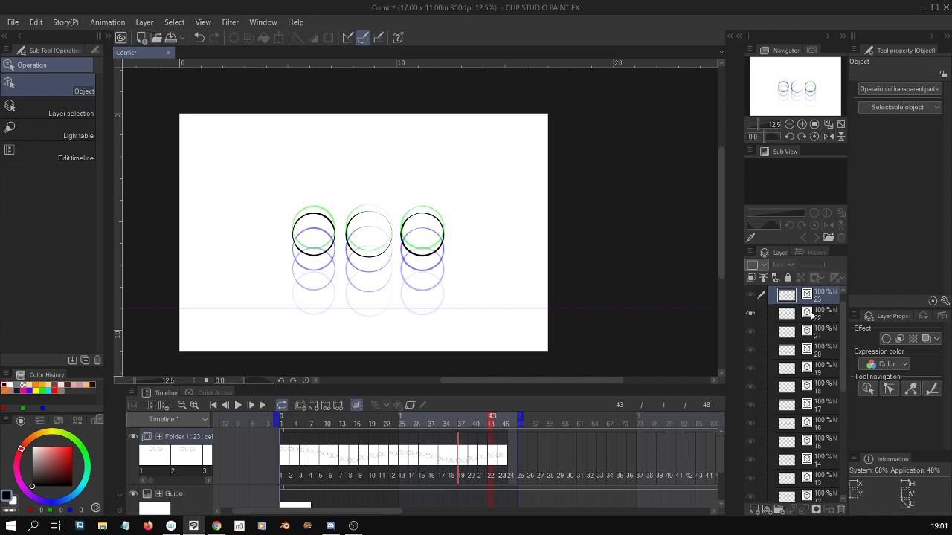
pyautogui.hotkey('ctrl', 'y')
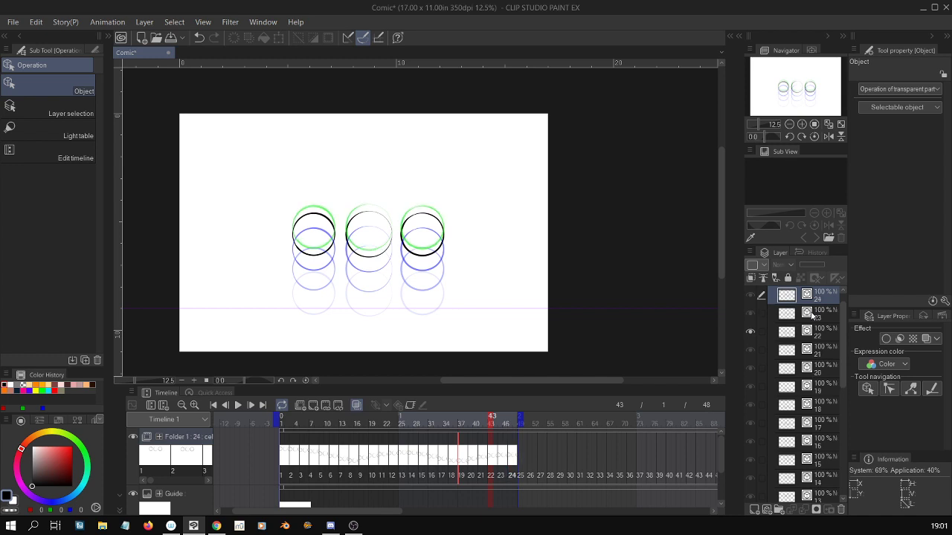
pyautogui.hotkey('ctrl', 'y')
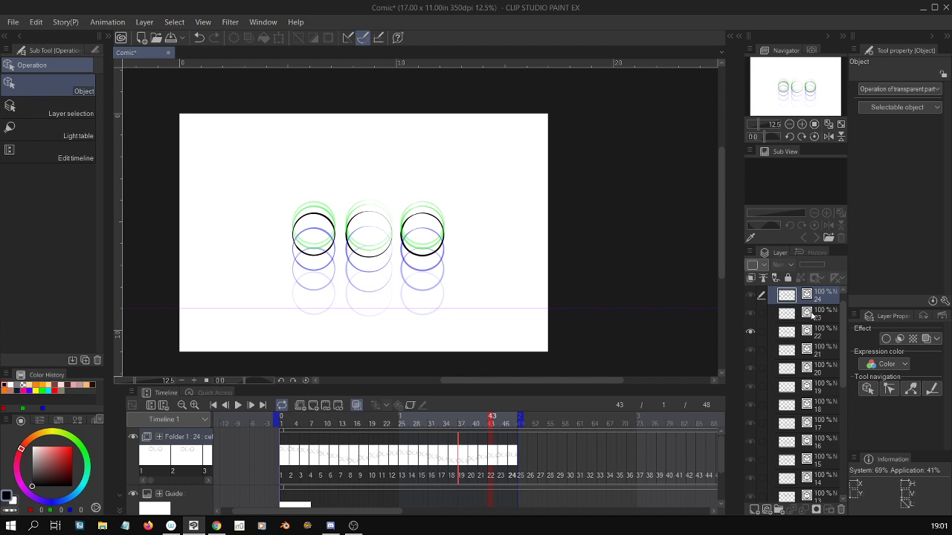
# Play back the whole animation and review the circle positions in cels 20, 21 and 24
pyautogui.click(238, 406)
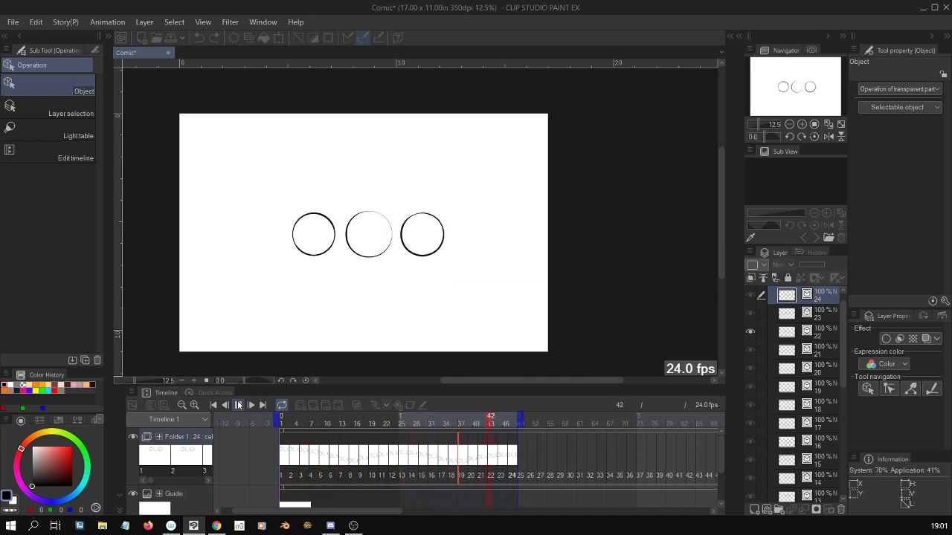
pyautogui.click(239, 405)
pyautogui.click(483, 463)
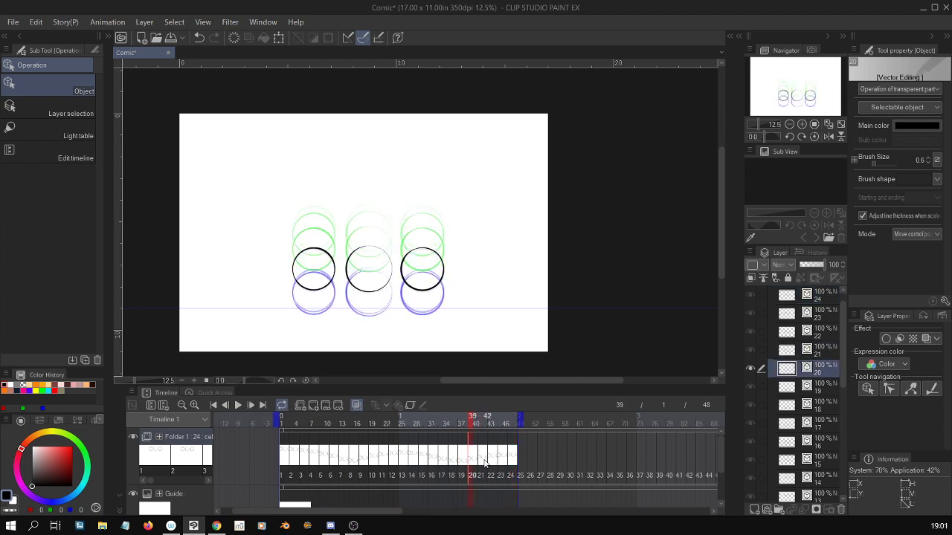
pyautogui.click(487, 463)
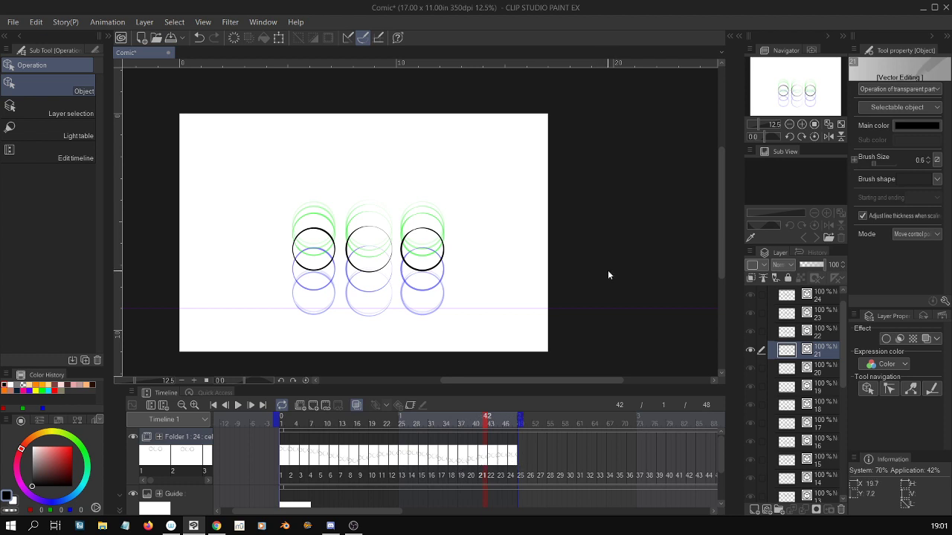
pyautogui.click(822, 297)
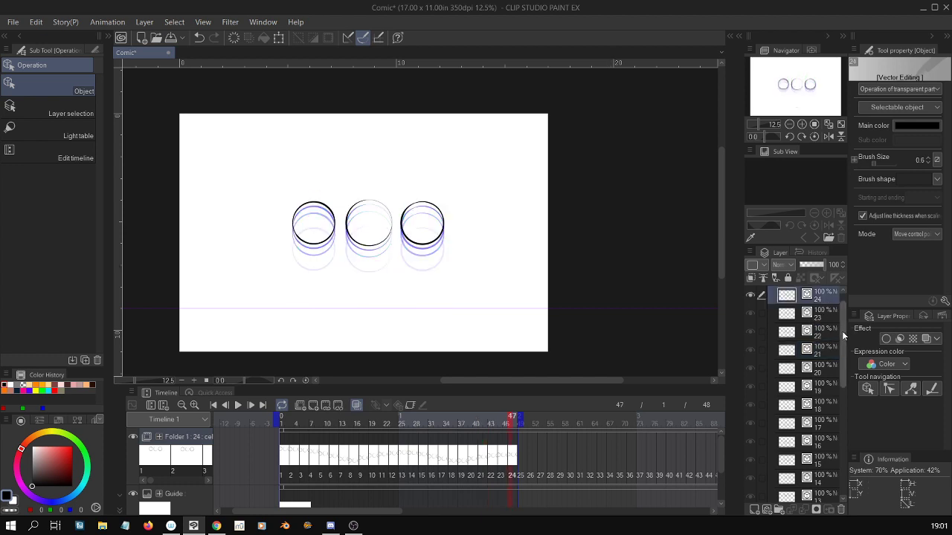
pyautogui.scroll(-1, 841, 334)
pyautogui.moveTo(842, 337); pyautogui.dragTo(836, 391)
# Squash the left circle in cel 8 vertically from below so its bottom edge rests on the guide line
pyautogui.click(353, 460)
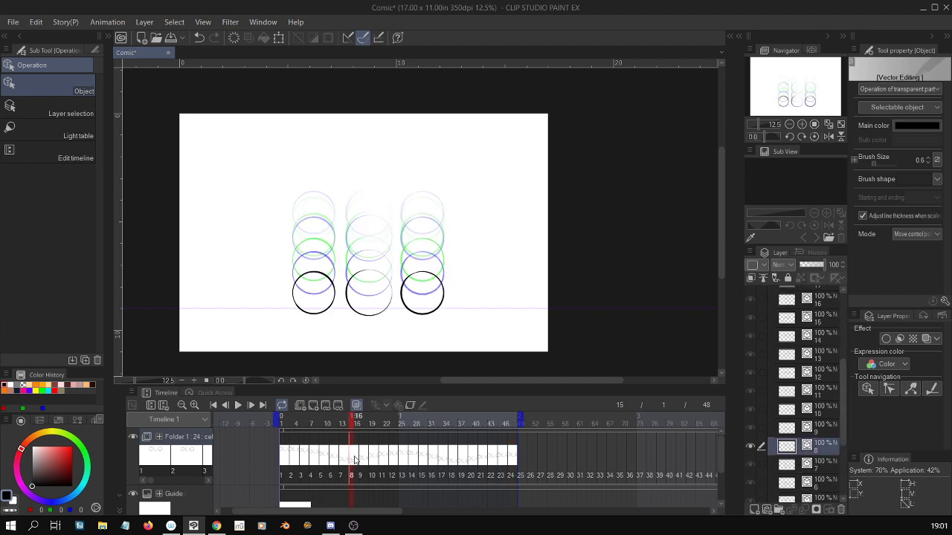
pyautogui.click(344, 461)
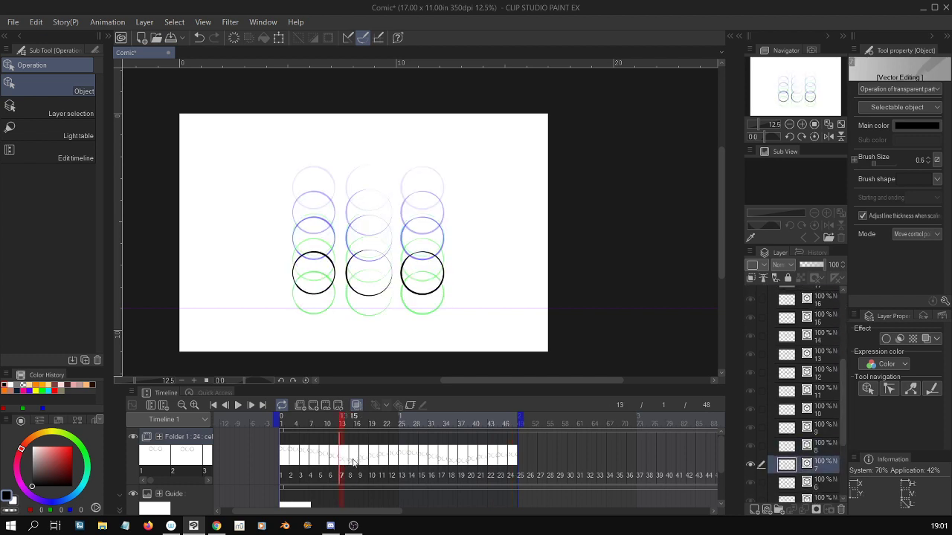
pyautogui.click(357, 462)
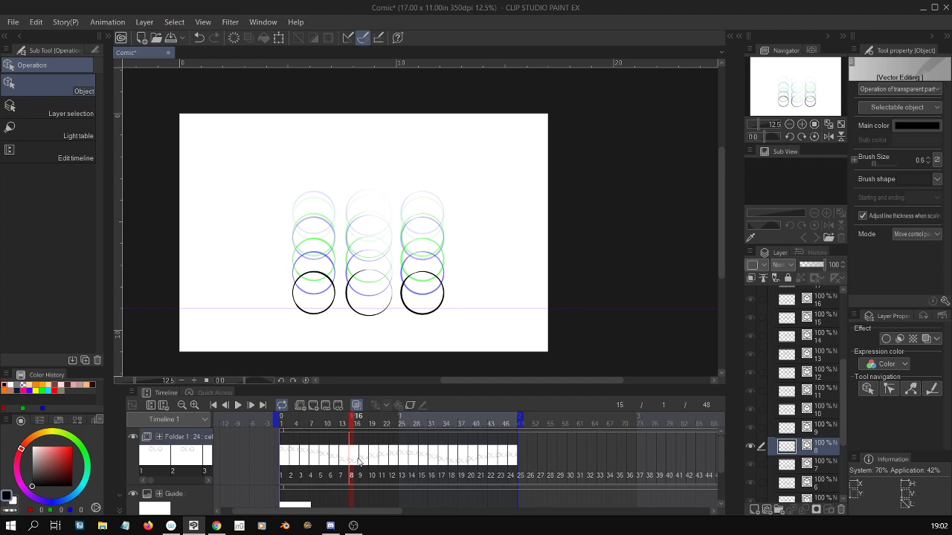
pyautogui.click(333, 287)
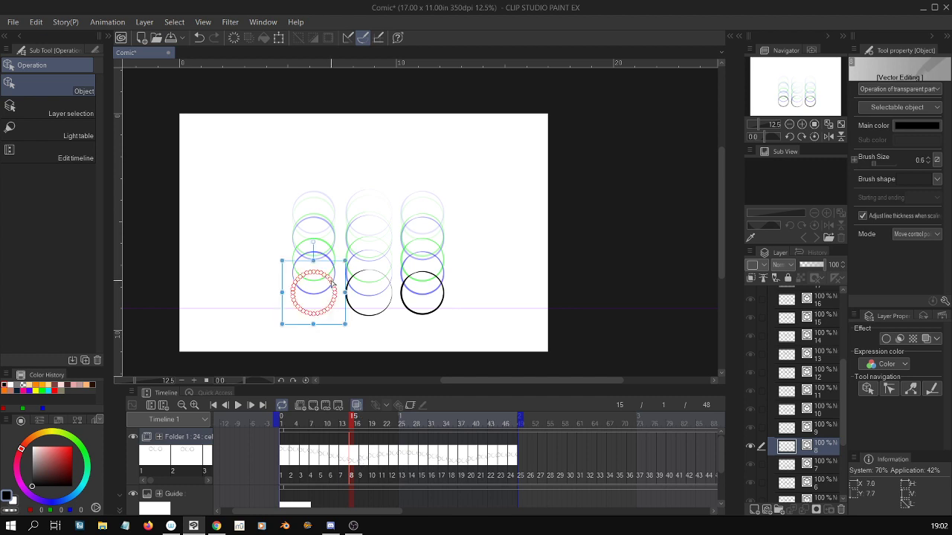
pyautogui.scroll(2, 426, 305)
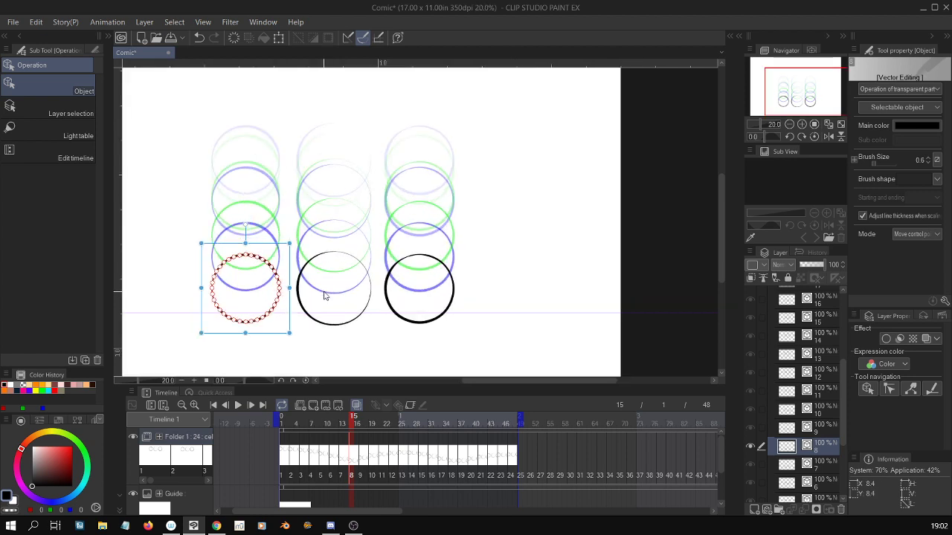
pyautogui.scroll(1, 324, 296)
pyautogui.click(485, 376)
pyautogui.moveTo(485, 381)
pyautogui.mouseDown()
pyautogui.moveTo(521, 381)
pyautogui.moveTo(489, 379)
pyautogui.mouseUp()
pyautogui.click(398, 316)
pyautogui.scroll(1, 397, 327)
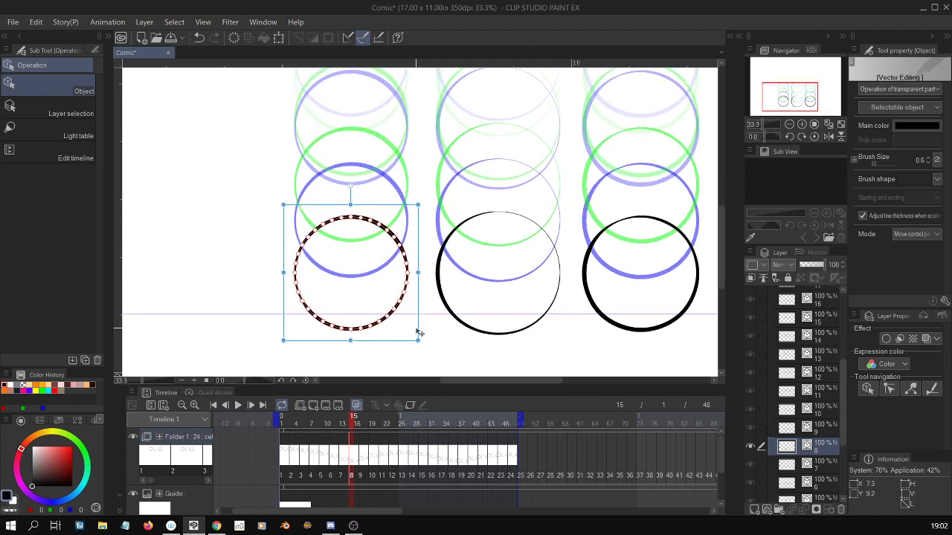
pyautogui.scroll(2, 421, 327)
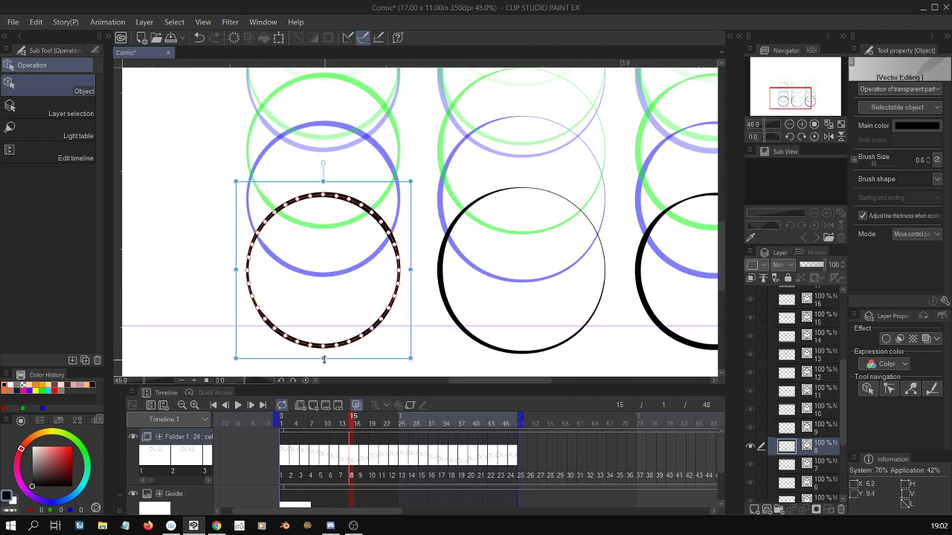
pyautogui.moveTo(324, 360); pyautogui.dragTo(328, 336)
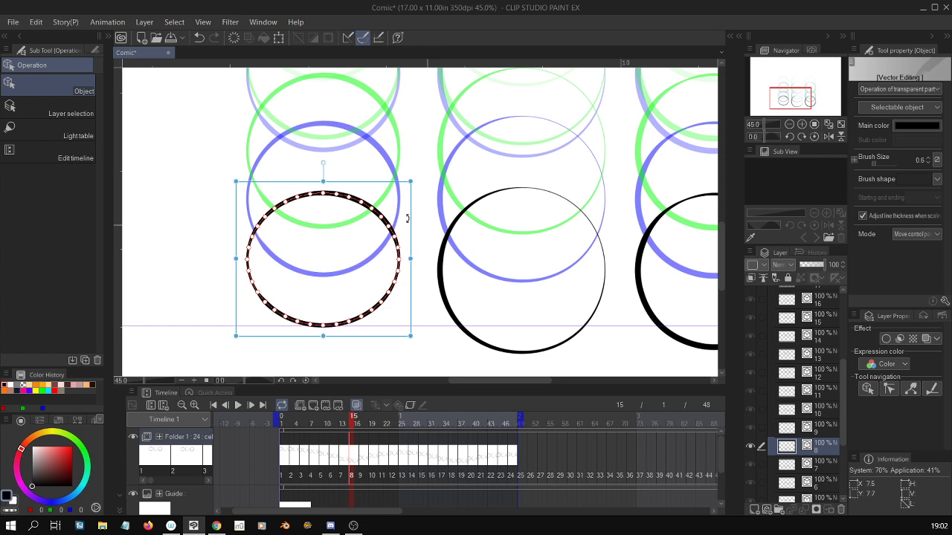
# Squash the middle circle in cel 8 vertically from below so its bottom edge rests on the guide line
pyautogui.click(506, 313)
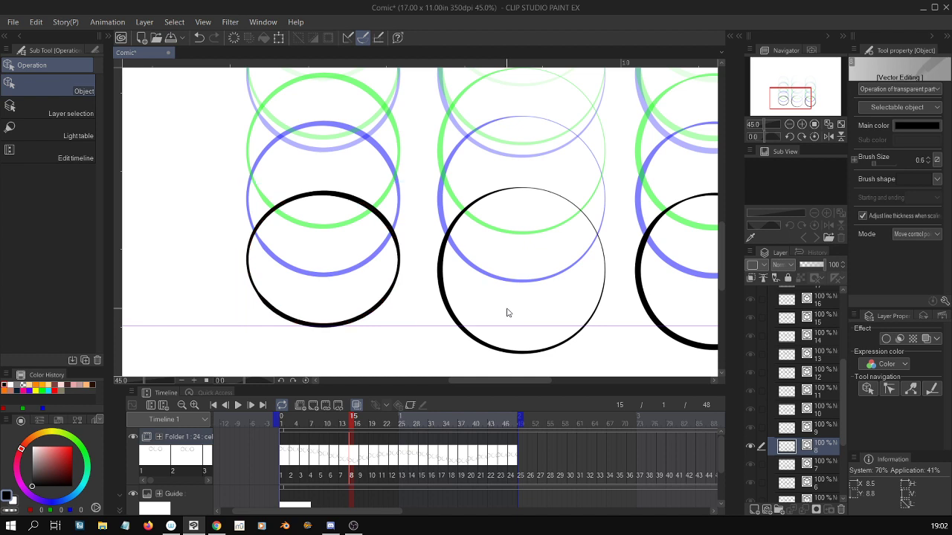
pyautogui.scroll(-1, 509, 313)
pyautogui.click(541, 346)
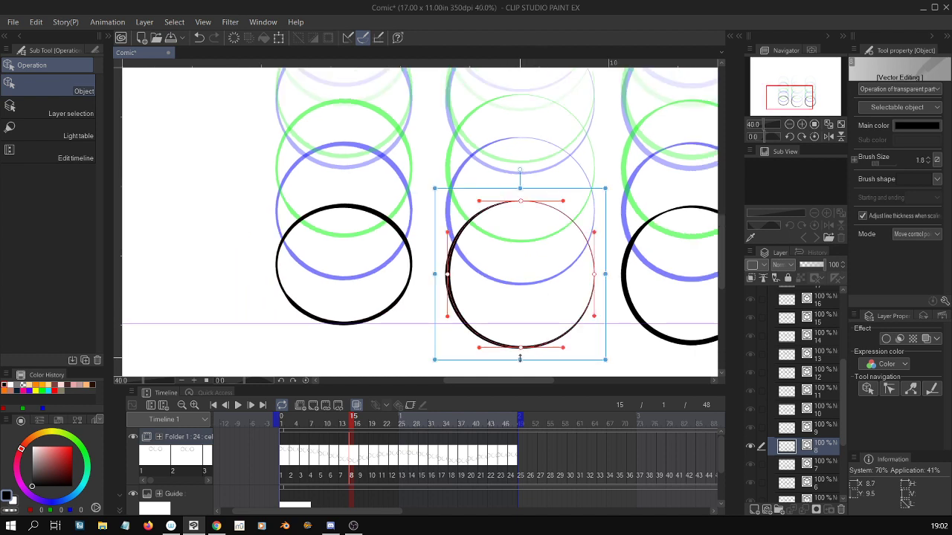
pyautogui.moveTo(520, 359); pyautogui.dragTo(520, 333)
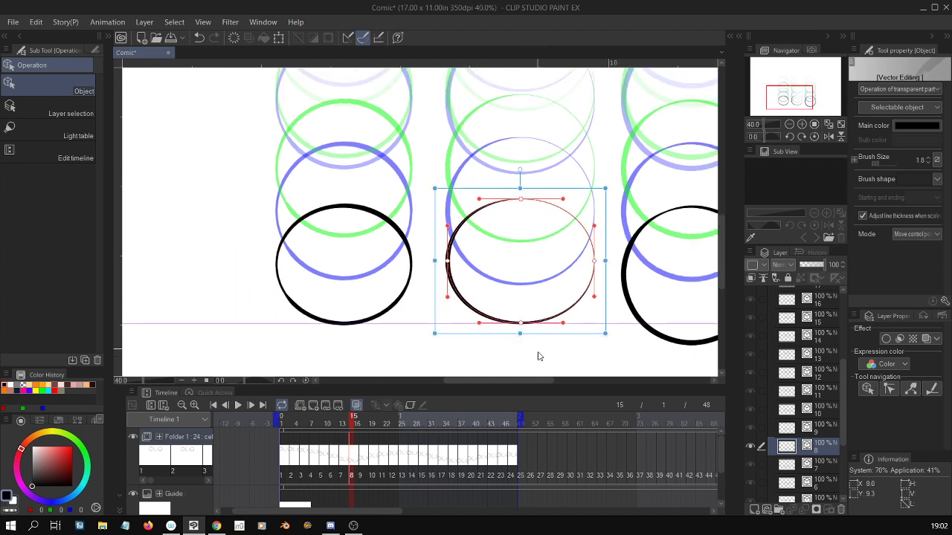
# Squash the right circle in cel 8 vertically from below so its bottom edge rests on the guide line
pyautogui.hscroll(3, 528, 380)
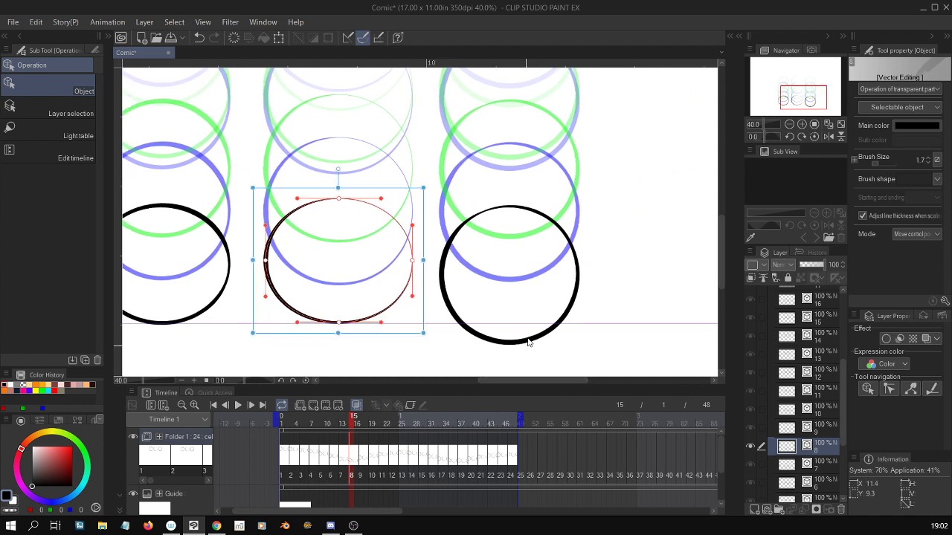
pyautogui.click(526, 340)
pyautogui.moveTo(509, 357); pyautogui.dragTo(512, 339)
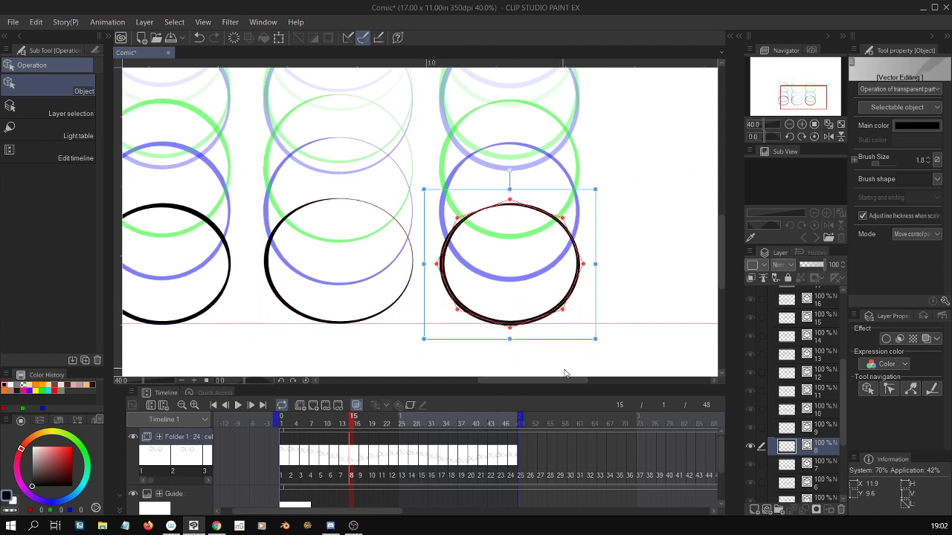
# Squash all three circles in cel 18 vertically from below so their bottom edges rest on the guide line
pyautogui.scroll(-1, 565, 373)
pyautogui.moveTo(548, 380); pyautogui.dragTo(525, 380)
pyautogui.scroll(-4, 523, 380)
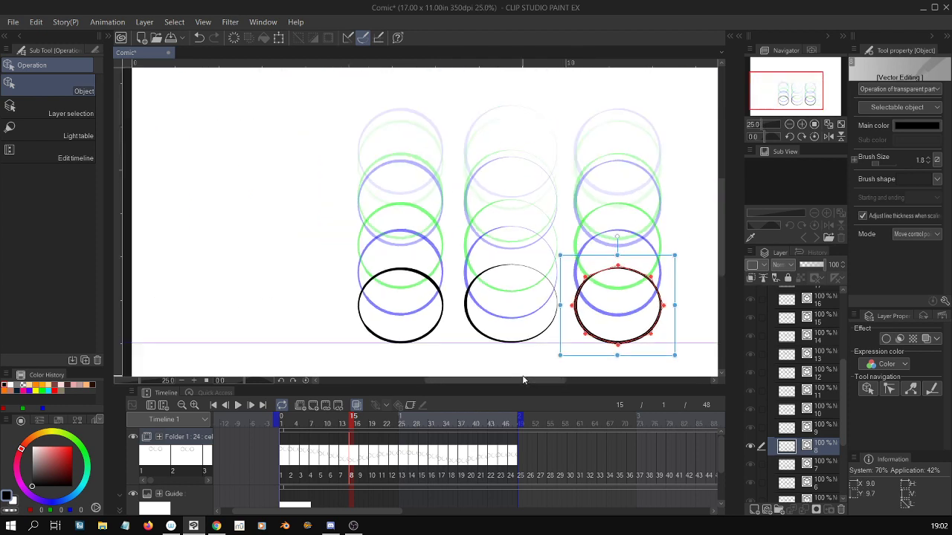
pyautogui.click(459, 465)
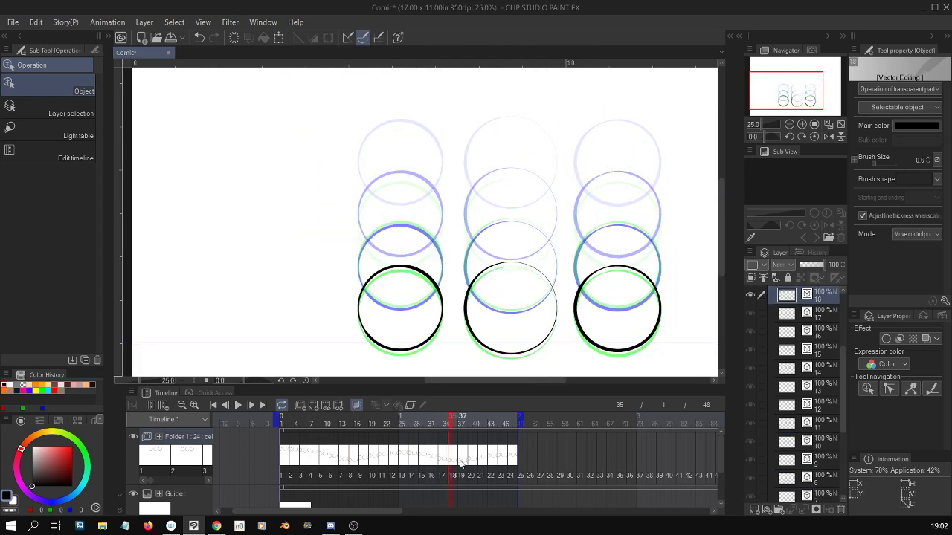
pyautogui.click(415, 353)
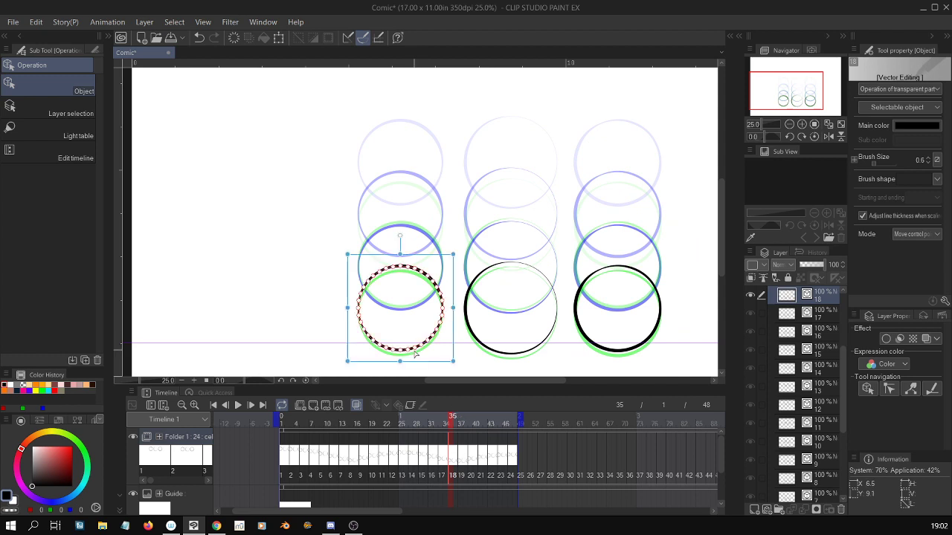
pyautogui.click(518, 354)
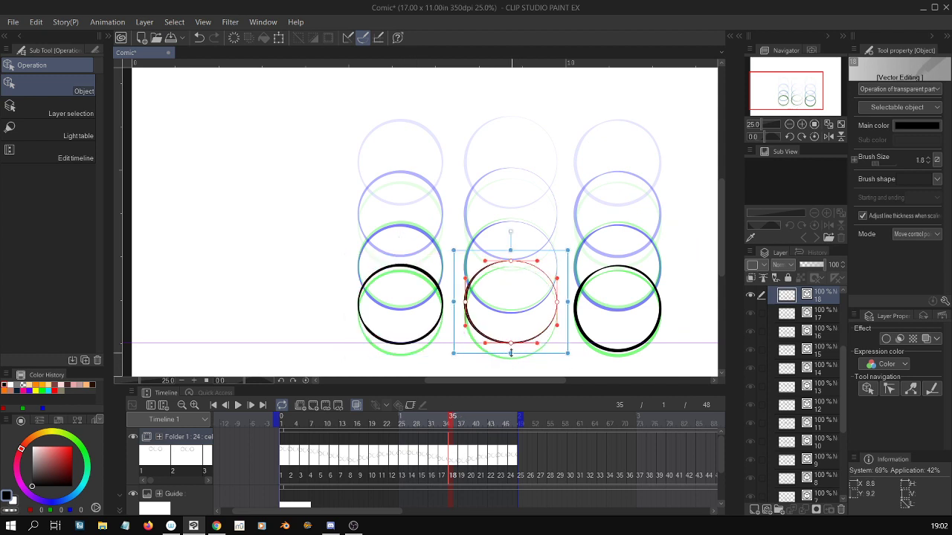
pyautogui.click(628, 356)
pyautogui.moveTo(618, 365); pyautogui.dragTo(617, 356)
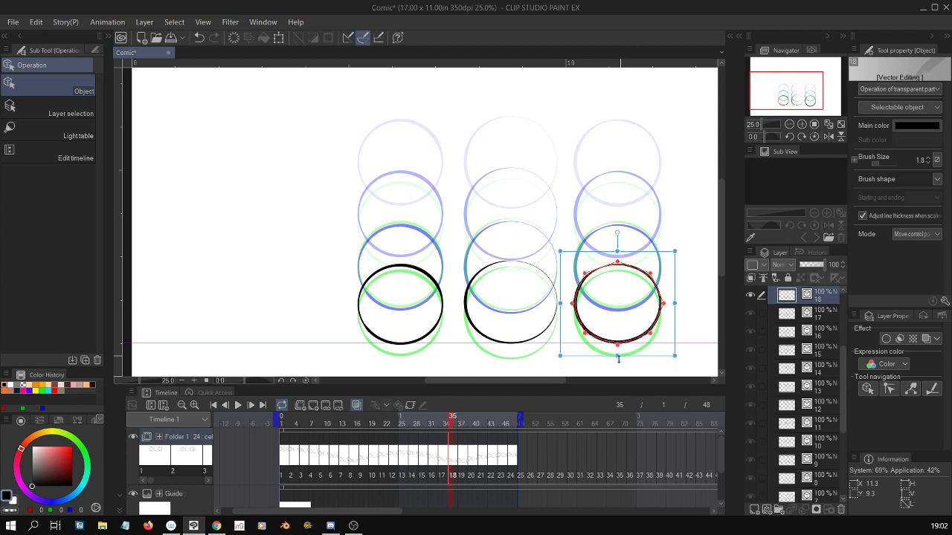
# Squash all three circles in cel 19 vertically from below so their bottom edges rest on the guide line
pyautogui.click(463, 468)
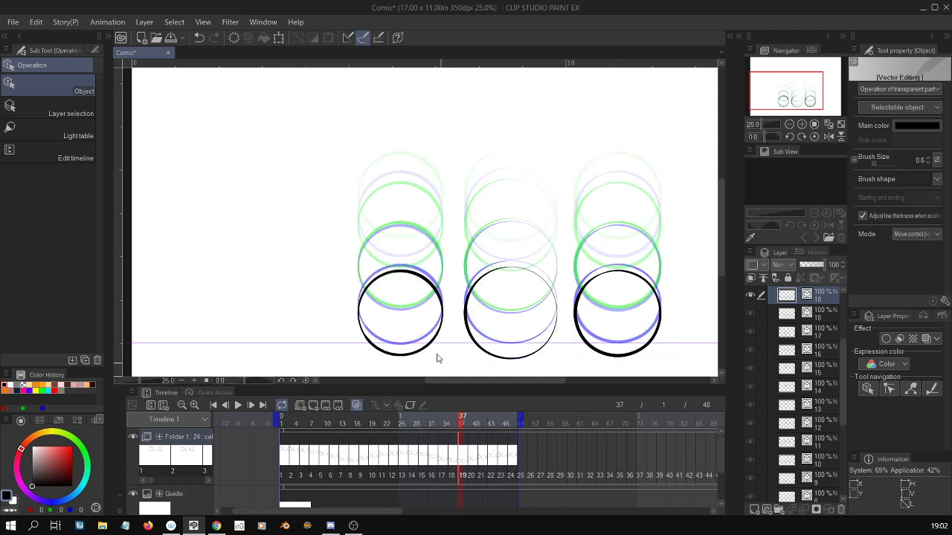
pyautogui.click(403, 357)
pyautogui.moveTo(400, 366); pyautogui.dragTo(402, 354)
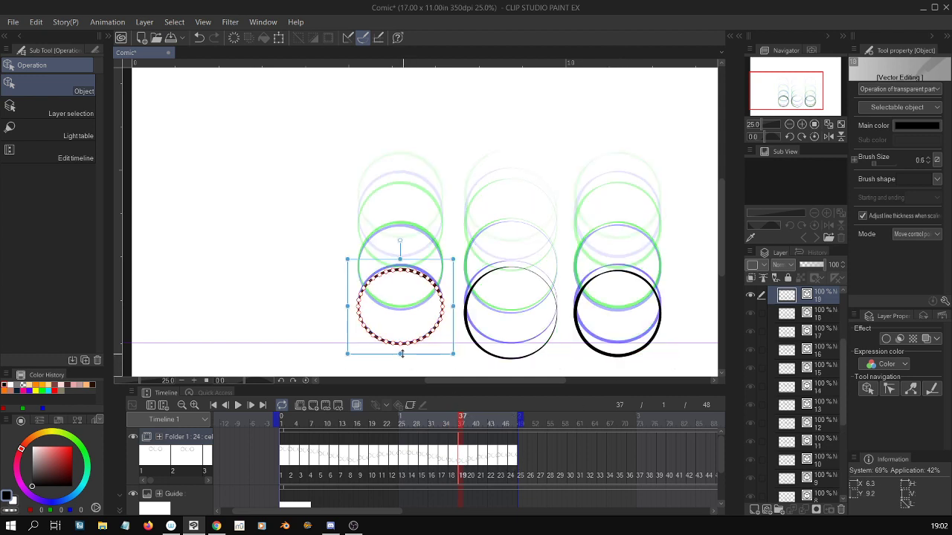
pyautogui.click(521, 360)
pyautogui.moveTo(523, 375); pyautogui.dragTo(515, 352)
pyautogui.click(632, 360)
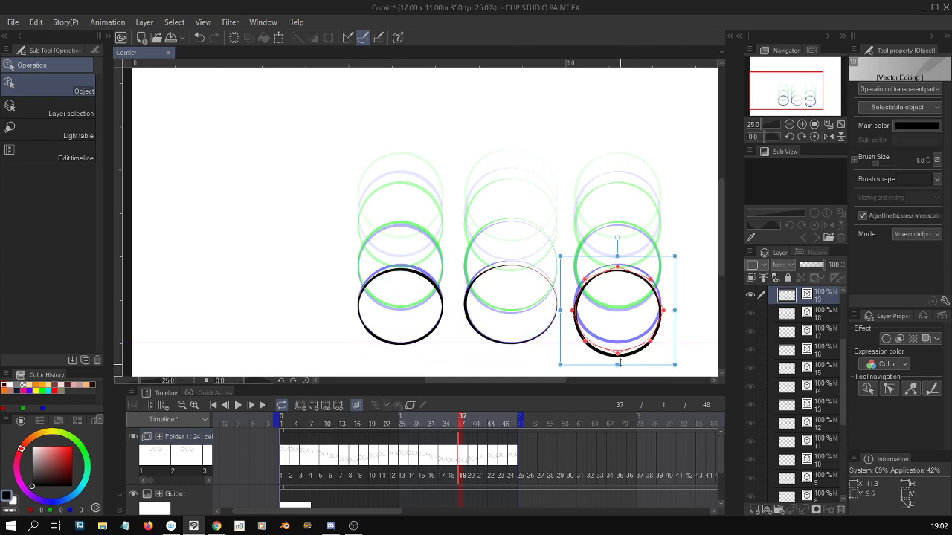
pyautogui.moveTo(619, 367); pyautogui.dragTo(624, 353)
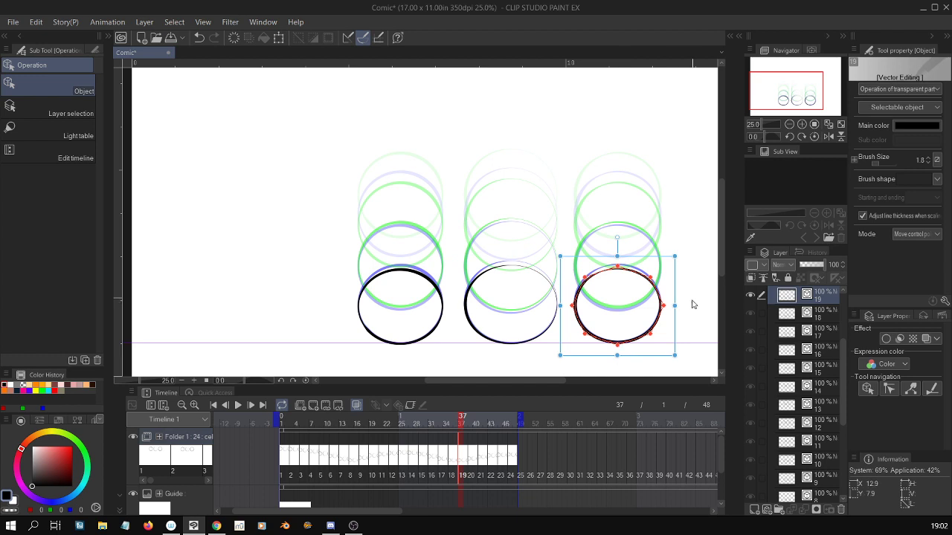
pyautogui.click(688, 322)
# Play back the looping animation with the whole canvas in view and review how the circles squash at the ground
pyautogui.scroll(-1, 689, 323)
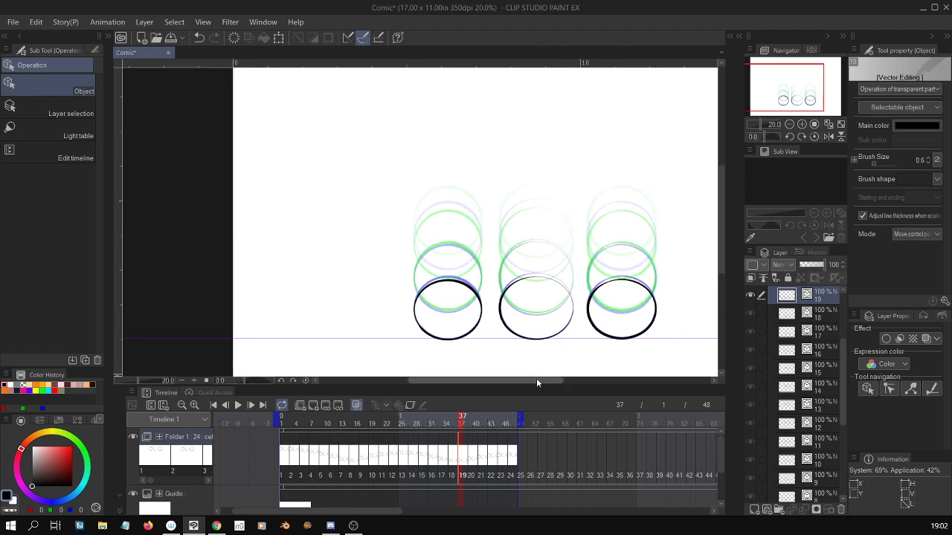
pyautogui.moveTo(536, 377); pyautogui.dragTo(560, 375)
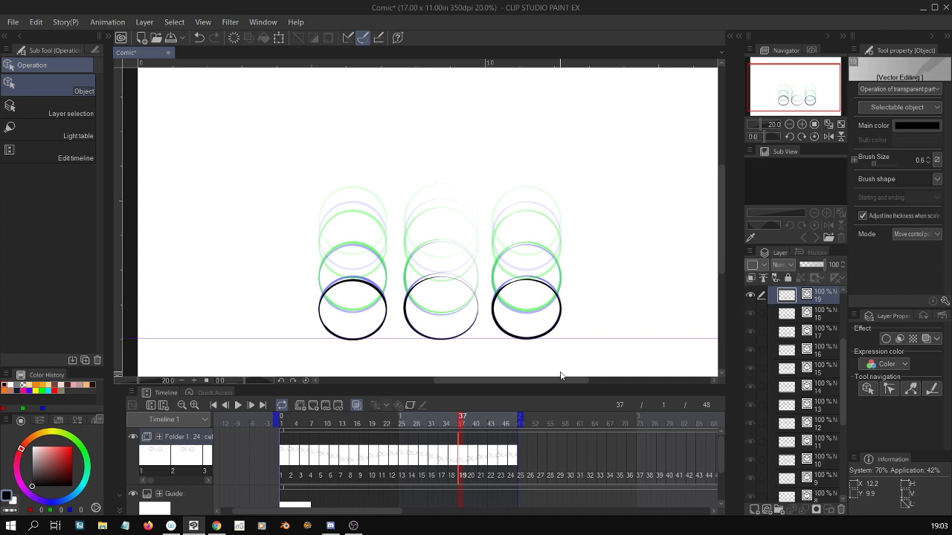
pyautogui.moveTo(381, 511); pyautogui.dragTo(387, 508)
pyautogui.moveTo(450, 461); pyautogui.dragTo(422, 461)
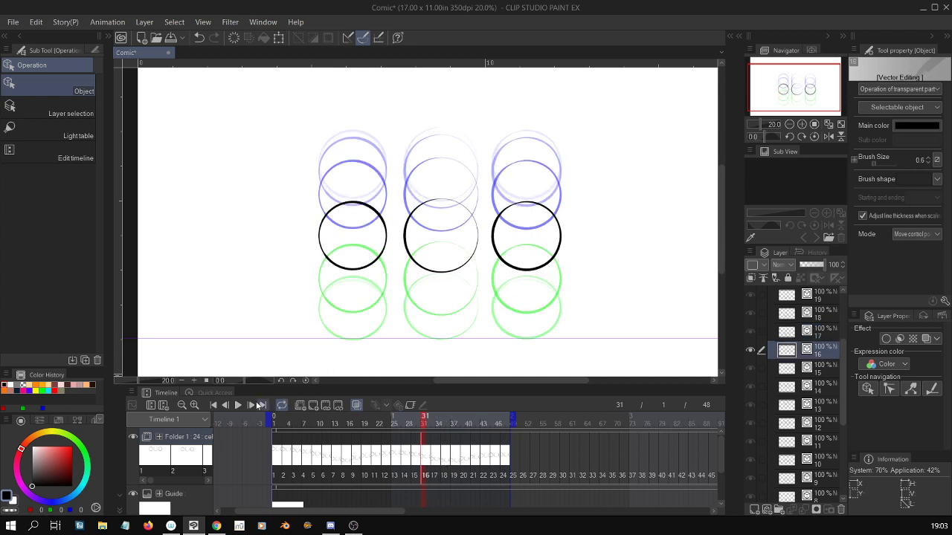
pyautogui.click(238, 405)
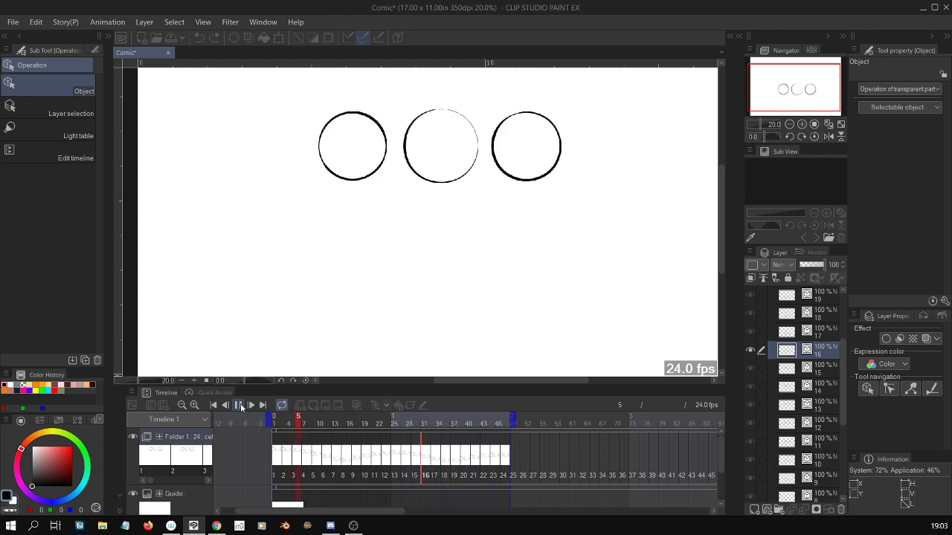
pyautogui.hotkey('ctrl', '-')
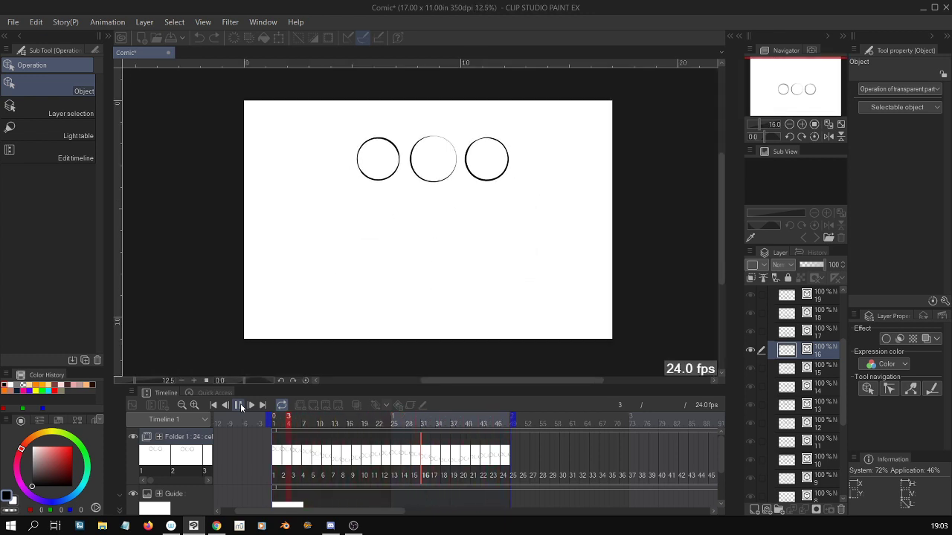
pyautogui.moveTo(720, 250); pyautogui.dragTo(721, 212)
pyautogui.hotkey('ctrl', '+')
pyautogui.hotkey('ctrl', '+')
pyautogui.hotkey('ctrl', '-')
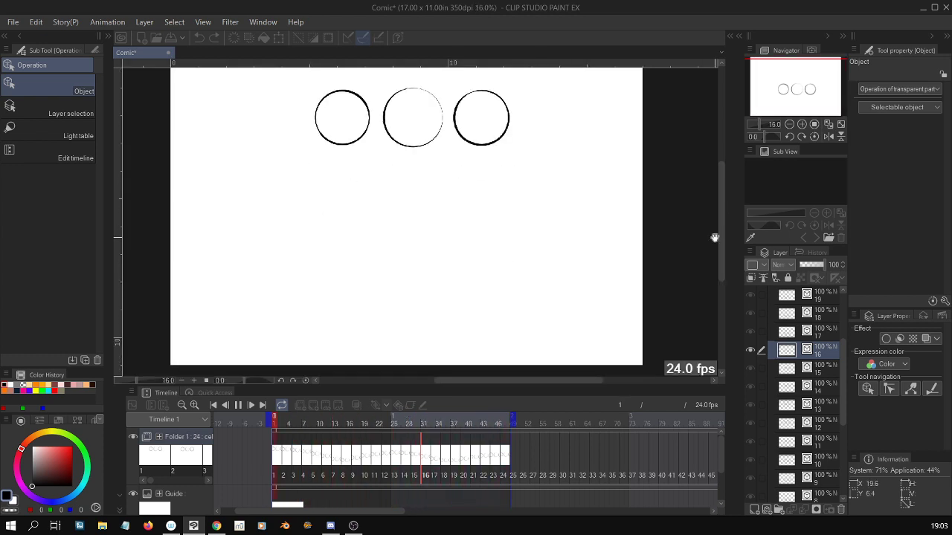
pyautogui.scroll(1, 720, 222)
pyautogui.hotkey('ctrl', '-')
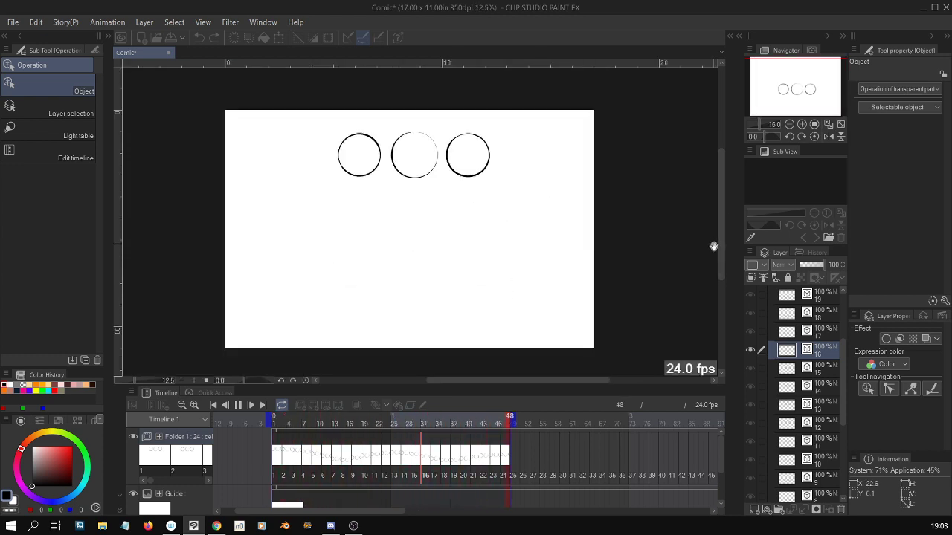
pyautogui.moveTo(725, 221); pyautogui.dragTo(717, 234)
pyautogui.hotkey('ctrl', '+')
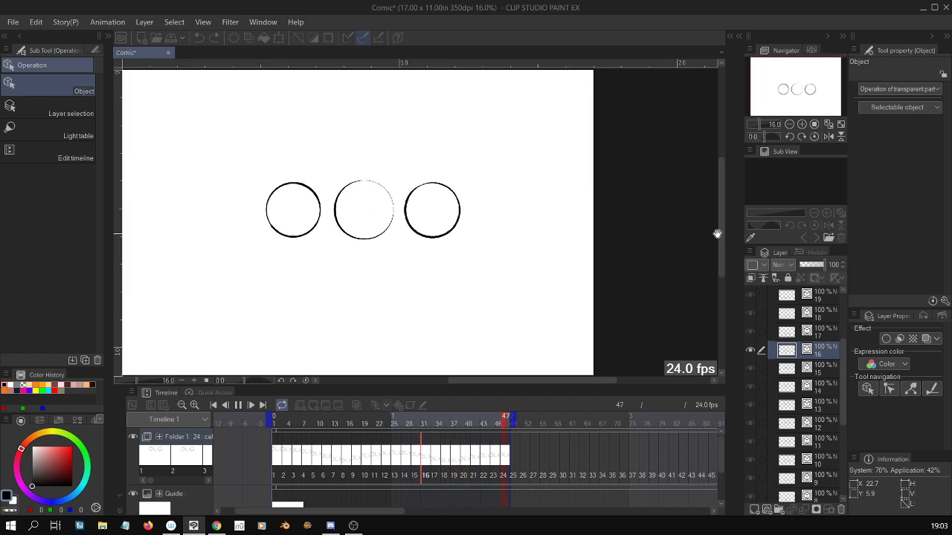
pyautogui.click(238, 404)
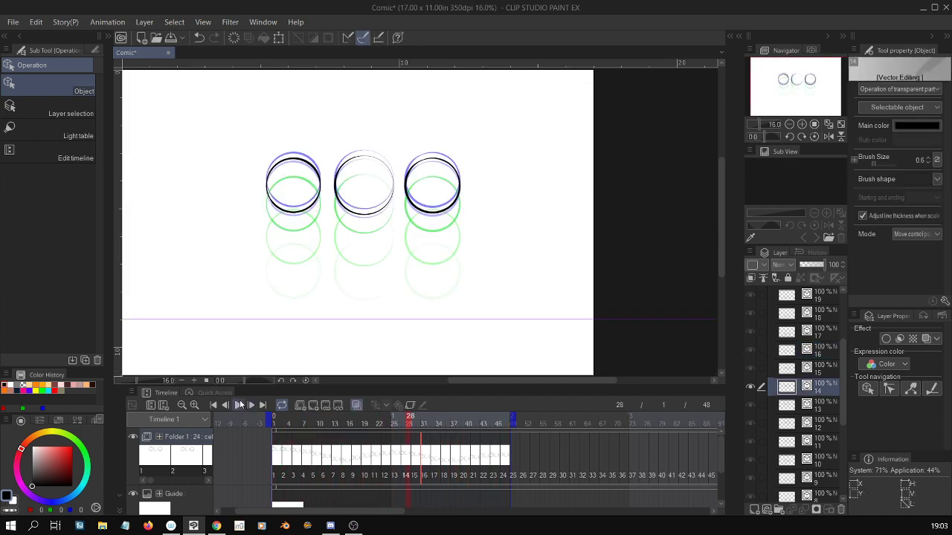
# Widen the squashed left circle in cel 8 horizontally, equally on both sides, keeping its height
pyautogui.click(344, 458)
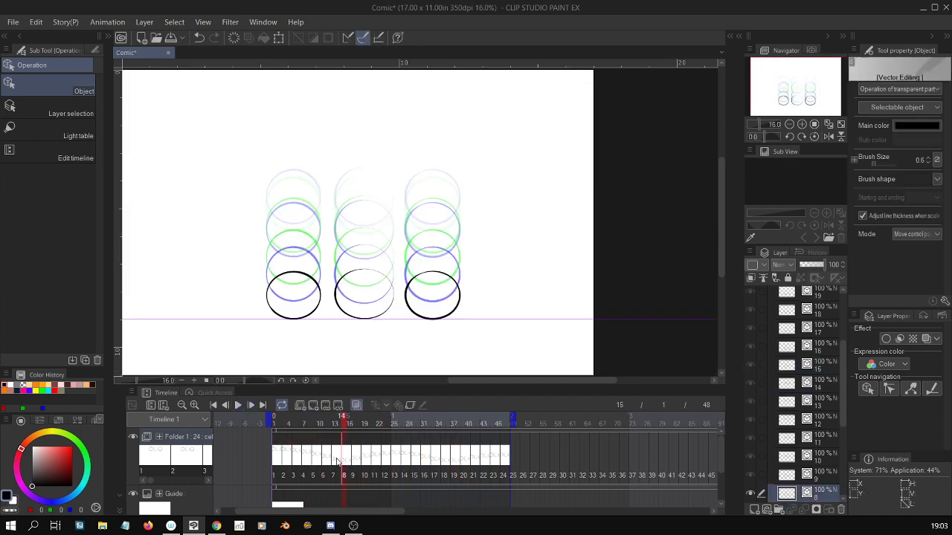
pyautogui.press('Left')
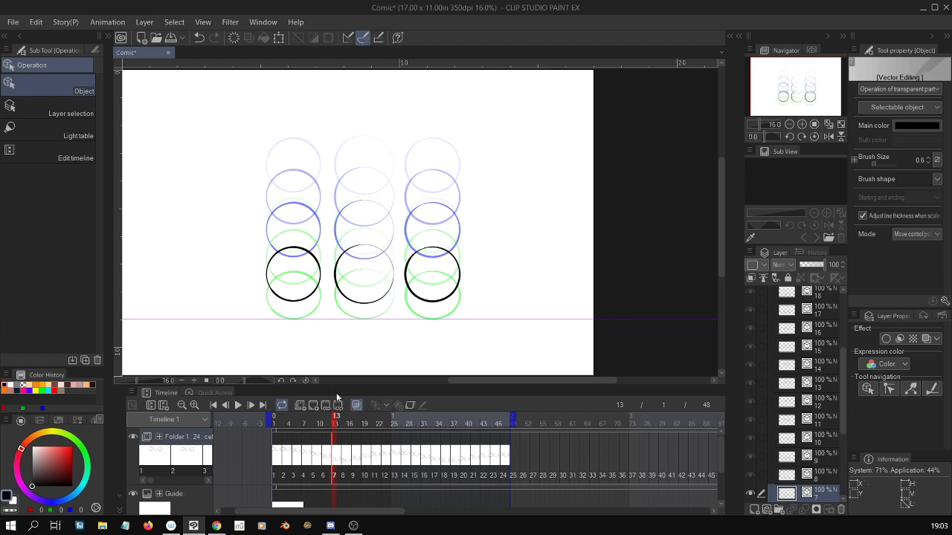
pyautogui.click(346, 463)
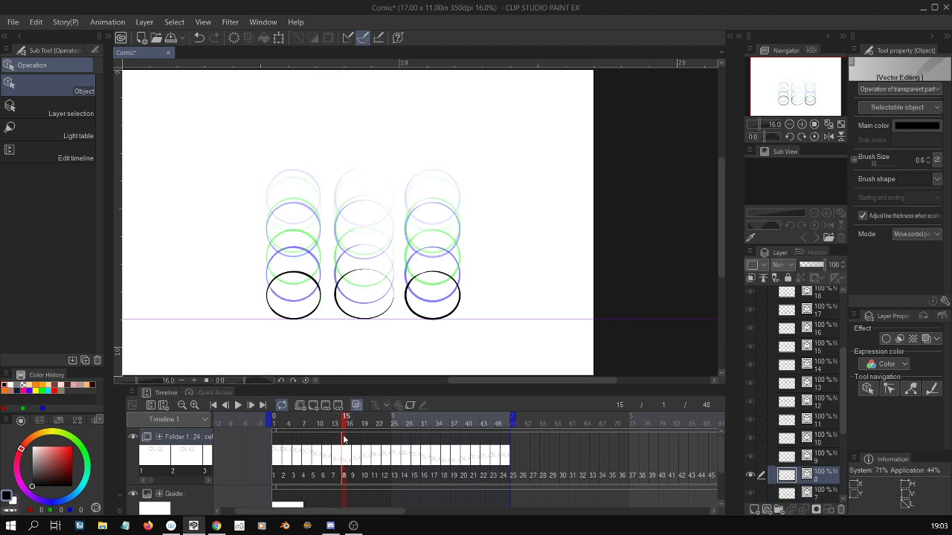
pyautogui.click(305, 279)
pyautogui.scroll(2, 305, 279)
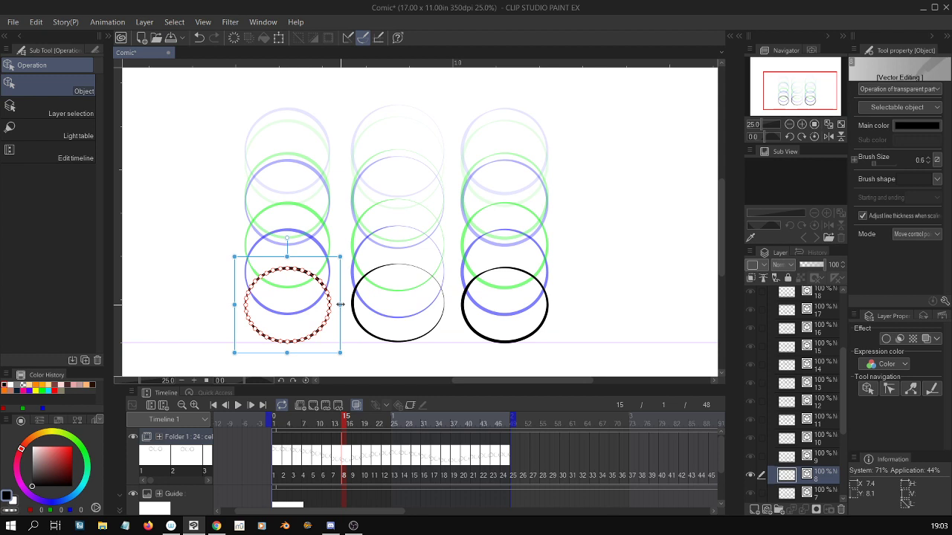
pyautogui.moveTo(340, 305); pyautogui.dragTo(351, 304)
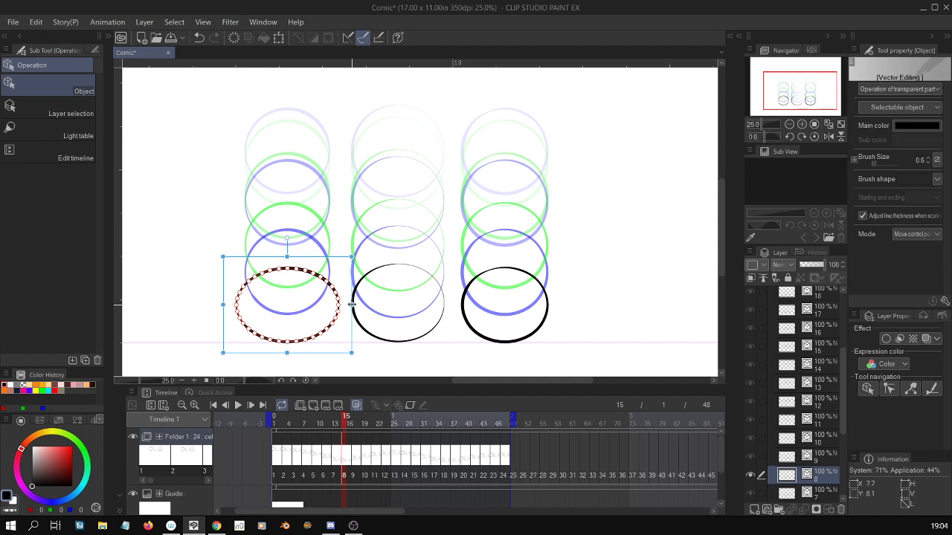
pyautogui.hotkey('ctrl', 'd')
# Widen the squashed middle and right circles in cel 8 horizontally, equally on both sides, to match the left one
pyautogui.click(444, 305)
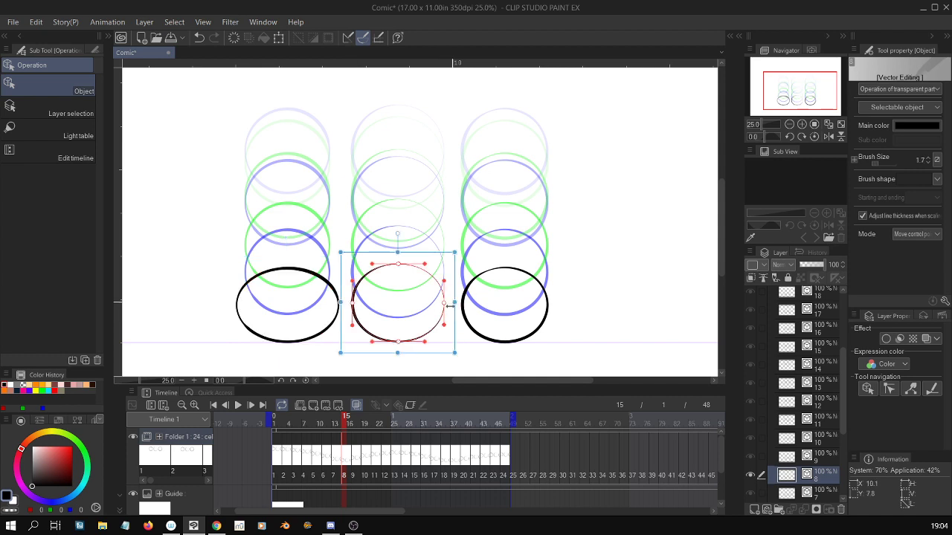
pyautogui.hotkey('ctrl', 'd')
pyautogui.click(446, 311)
pyautogui.moveTo(455, 302); pyautogui.dragTo(464, 302)
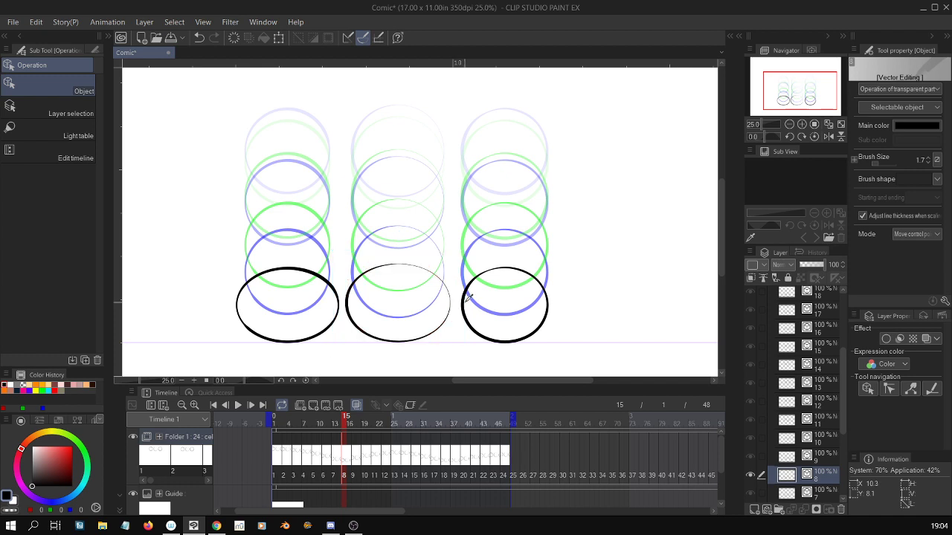
pyautogui.click(551, 315)
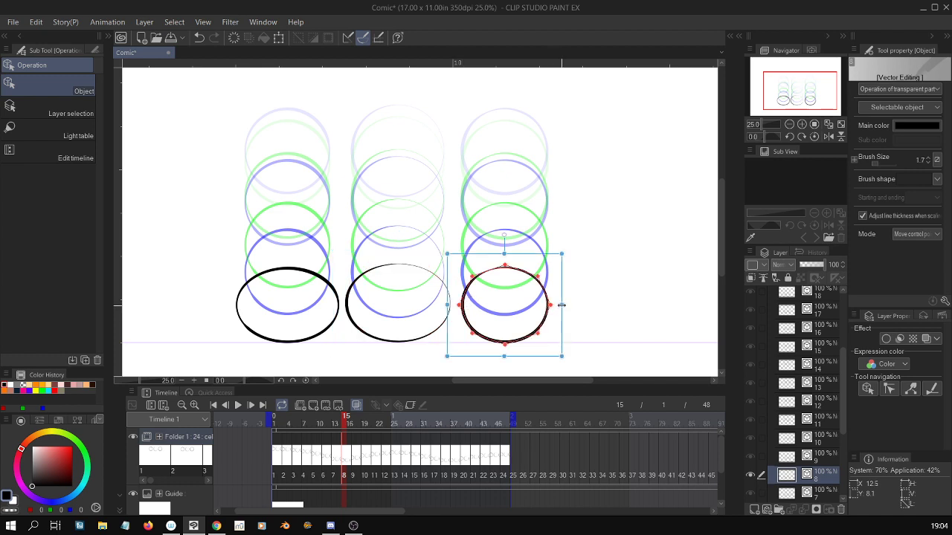
pyautogui.moveTo(562, 305); pyautogui.dragTo(574, 303)
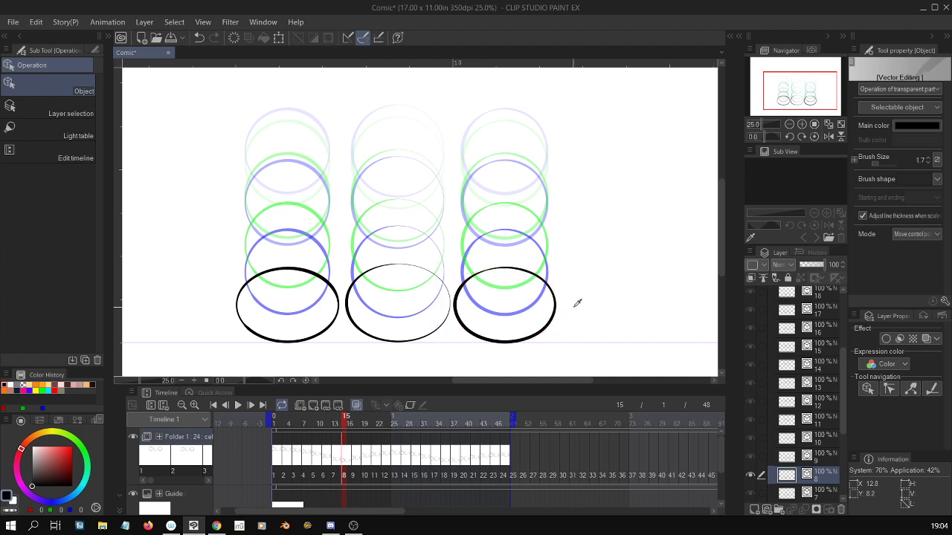
# Widen the squashed left circle in cel 19 horizontally, equally on both sides, keeping its height
pyautogui.click(360, 456)
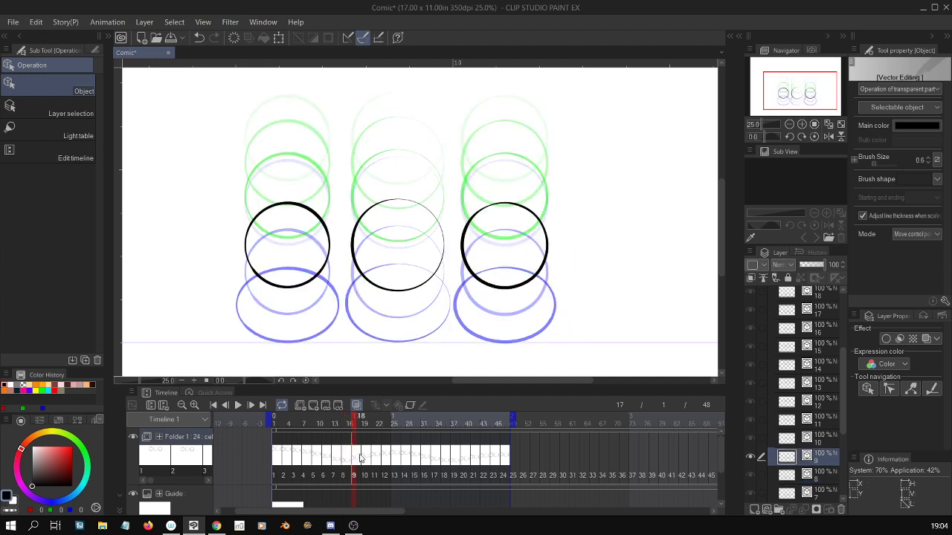
pyautogui.click(454, 459)
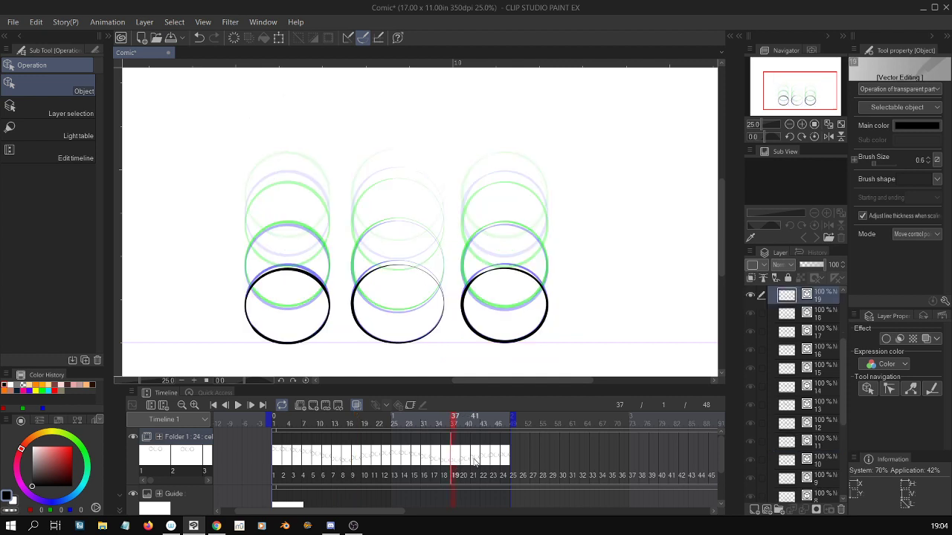
pyautogui.click(332, 316)
pyautogui.click(343, 303)
pyautogui.click(331, 316)
pyautogui.moveTo(339, 306); pyautogui.dragTo(350, 305)
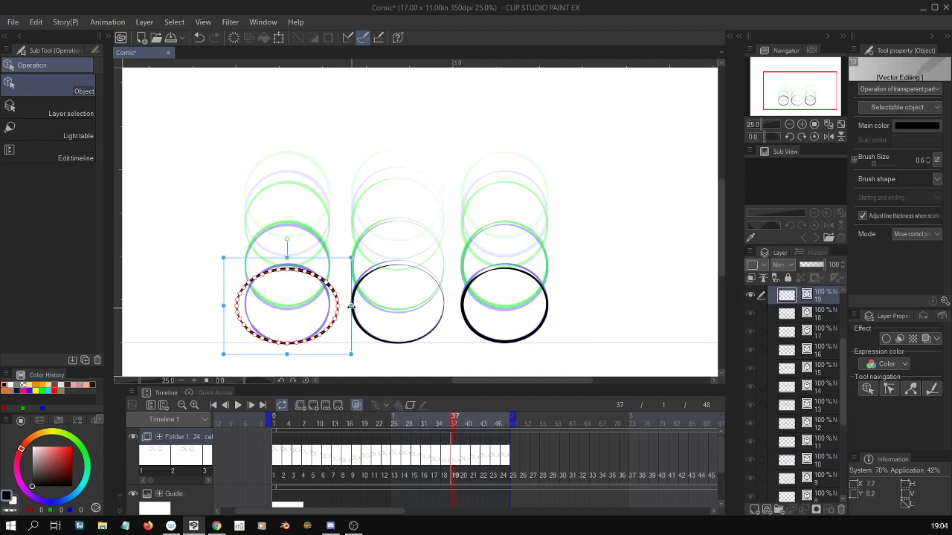
# Widen the squashed middle circle in cel 19 horizontally, equally on both sides, and deselect it
pyautogui.click(443, 318)
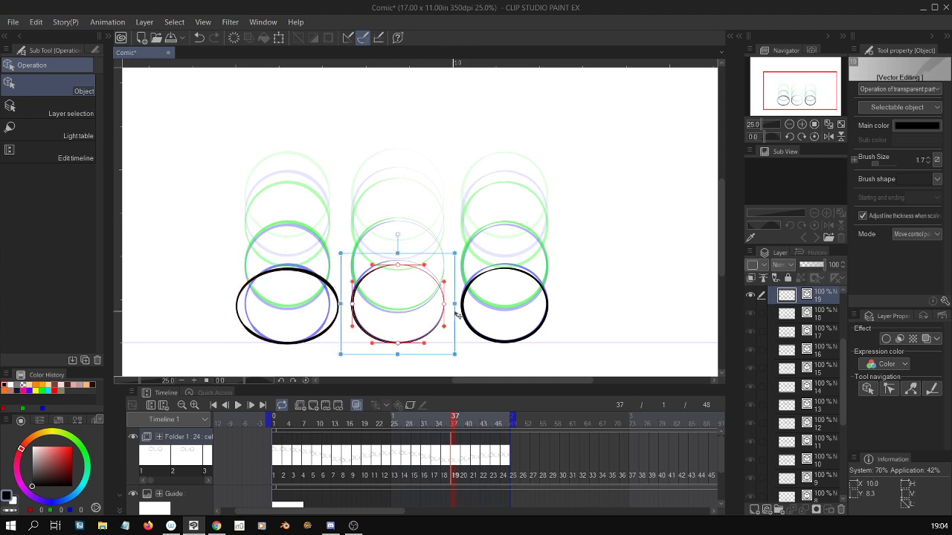
pyautogui.moveTo(454, 304); pyautogui.dragTo(460, 304)
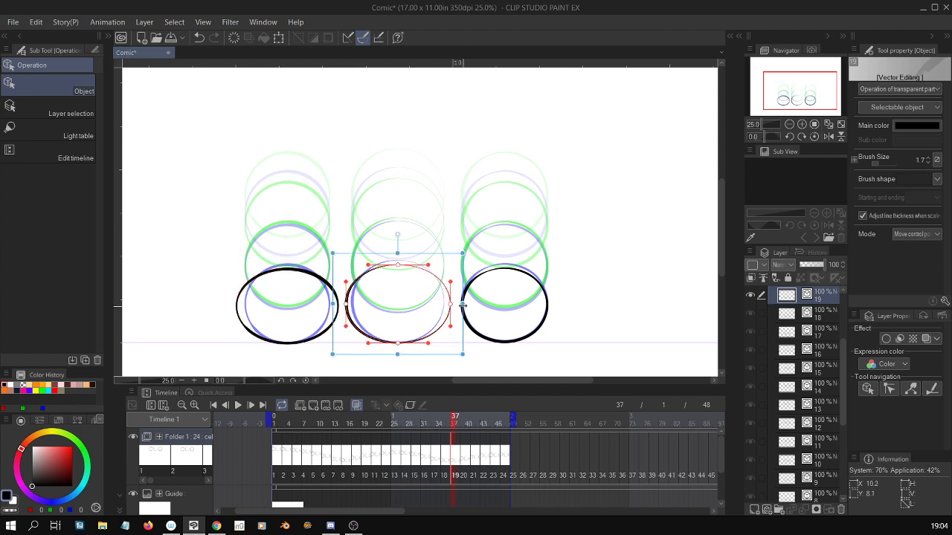
pyautogui.click(557, 310)
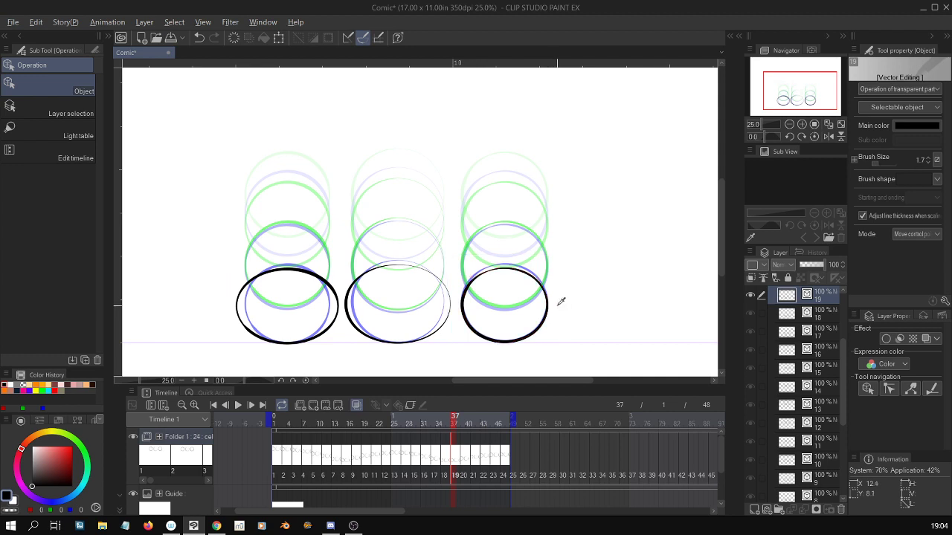
# Widen the squashed right circle in cel 19 horizontally, equally on both sides, and deselect it
pyautogui.click(547, 311)
pyautogui.moveTo(563, 304); pyautogui.dragTo(571, 306)
pyautogui.click(574, 311)
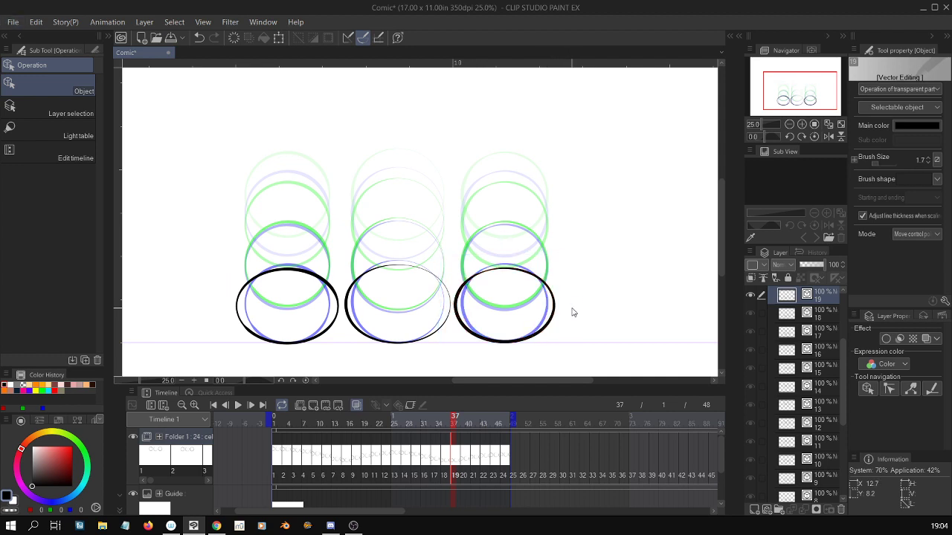
# Narrow the squashed middle circle in cel 19 slightly, equally on both sides, keeping its height
pyautogui.click(453, 310)
pyautogui.click(464, 302)
pyautogui.press('alt')
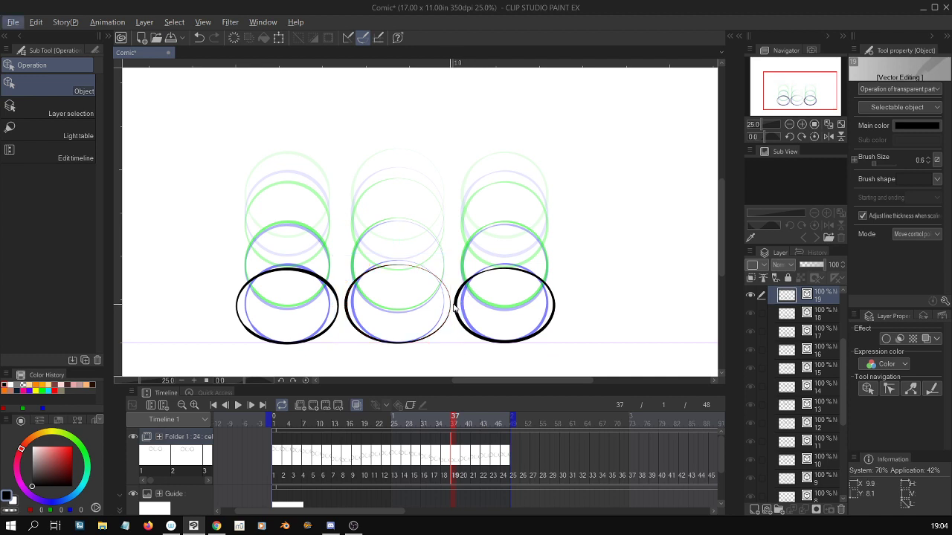
pyautogui.click(451, 305)
pyautogui.moveTo(461, 303); pyautogui.dragTo(459, 303)
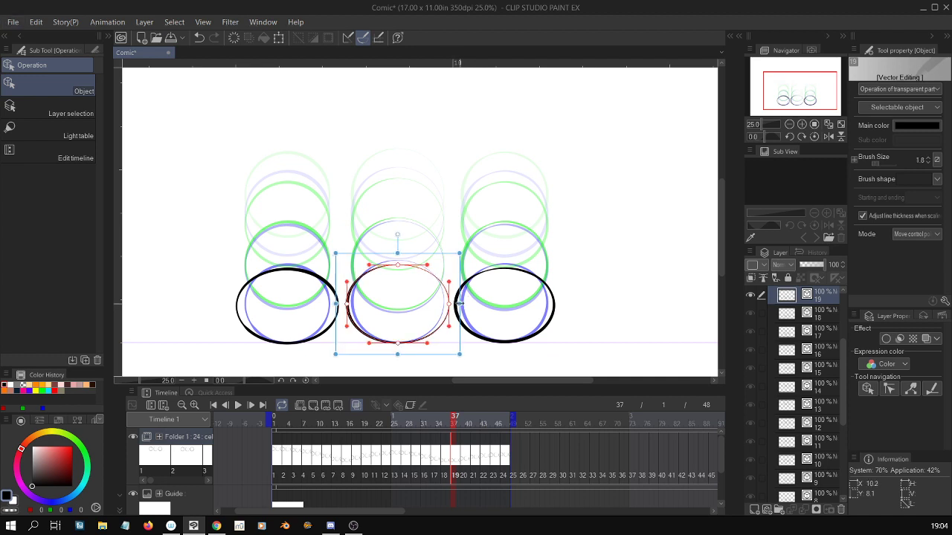
pyautogui.click(341, 320)
# Narrow the squashed left circle in cel 19 slightly, equally on both sides, to leave a gap before the middle circle
pyautogui.click(338, 320)
pyautogui.click(342, 315)
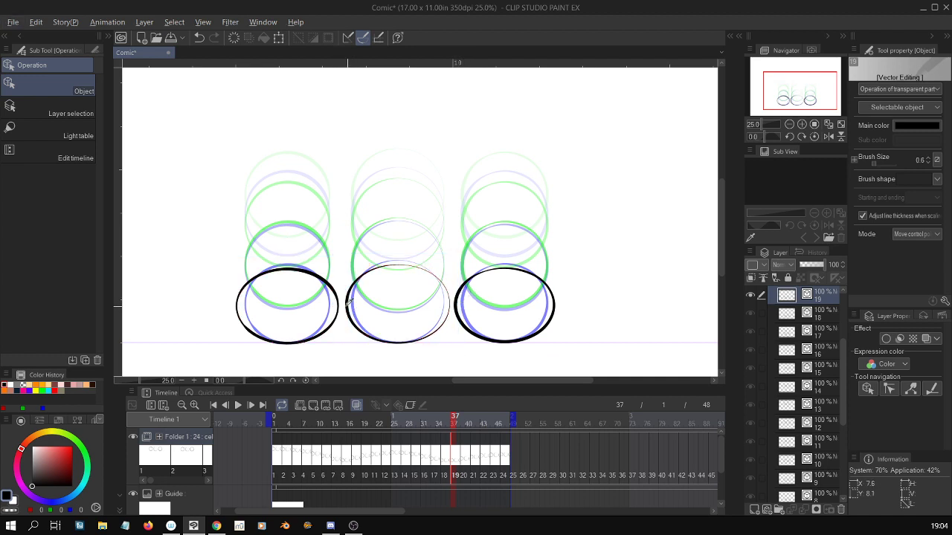
pyautogui.press('alt')
pyautogui.click(346, 306)
pyautogui.moveTo(347, 305); pyautogui.dragTo(344, 305)
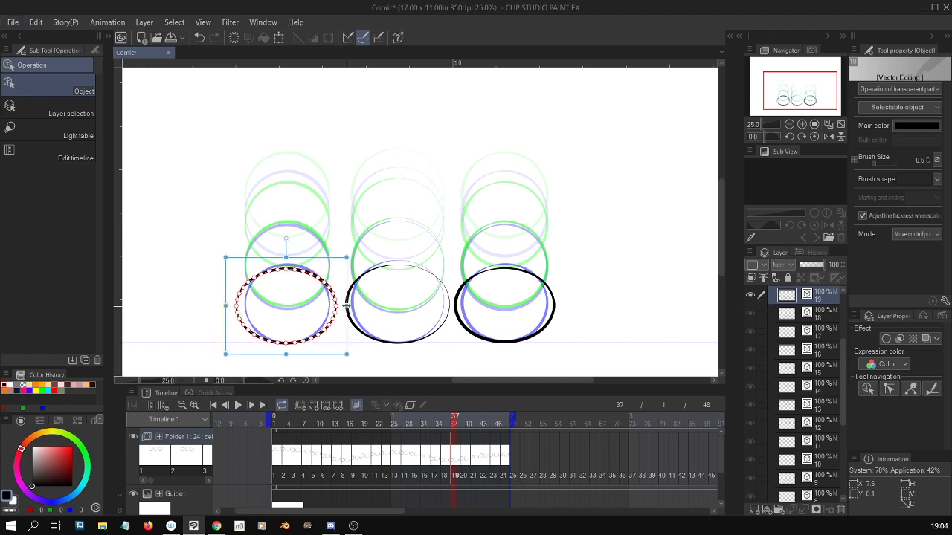
pyautogui.click(343, 318)
pyautogui.hotkey('ctrl', 'z')
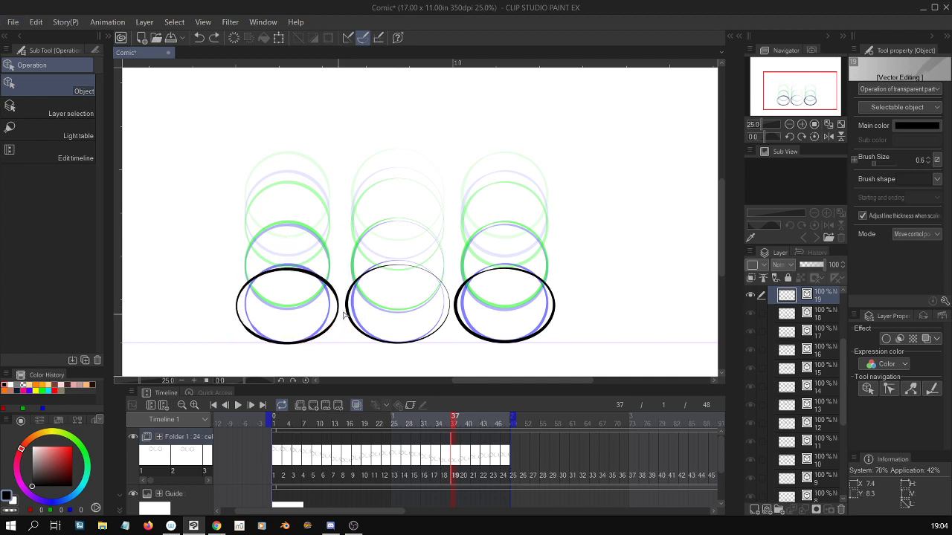
pyautogui.click(340, 317)
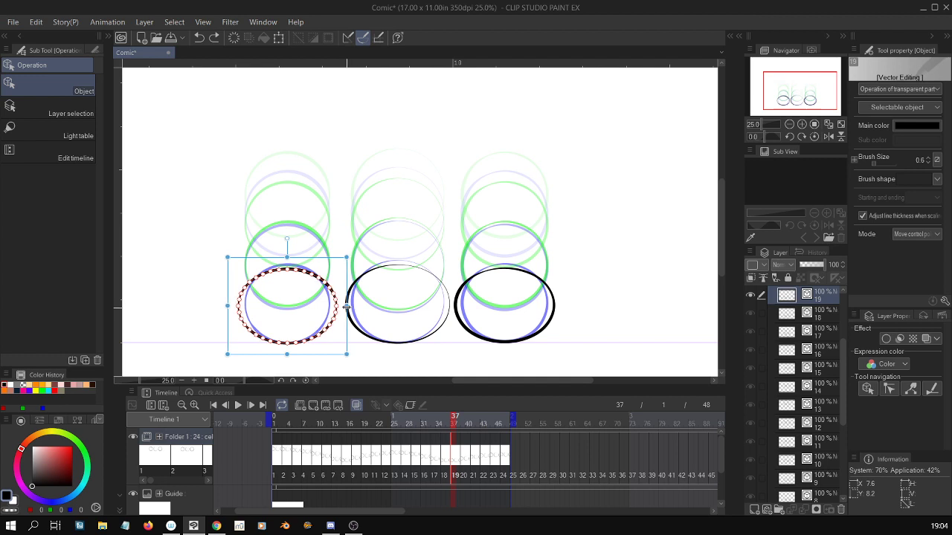
pyautogui.click(351, 316)
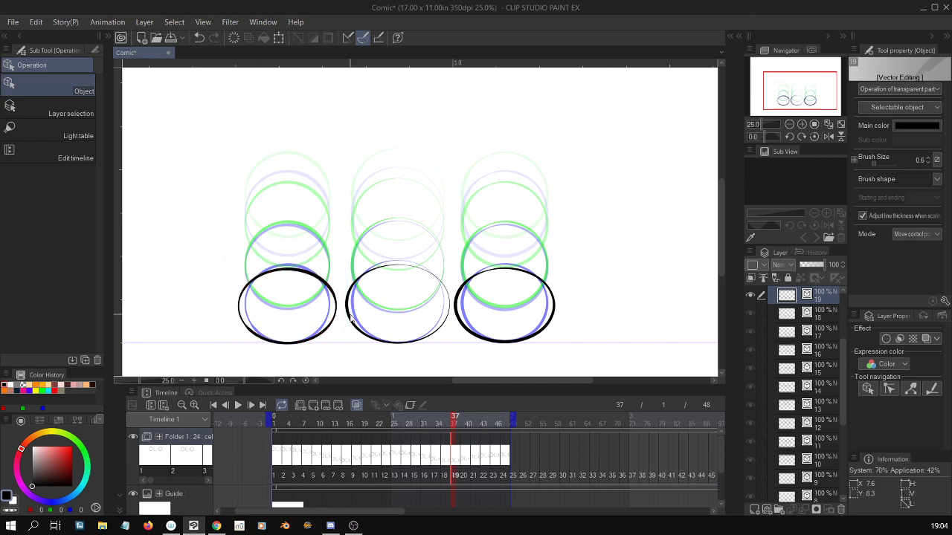
# Widen the left circle in cel 18 horizontally, equally on both sides, a little less than in cel 19
pyautogui.click(445, 459)
pyautogui.click(333, 316)
pyautogui.moveTo(344, 304); pyautogui.dragTo(349, 303)
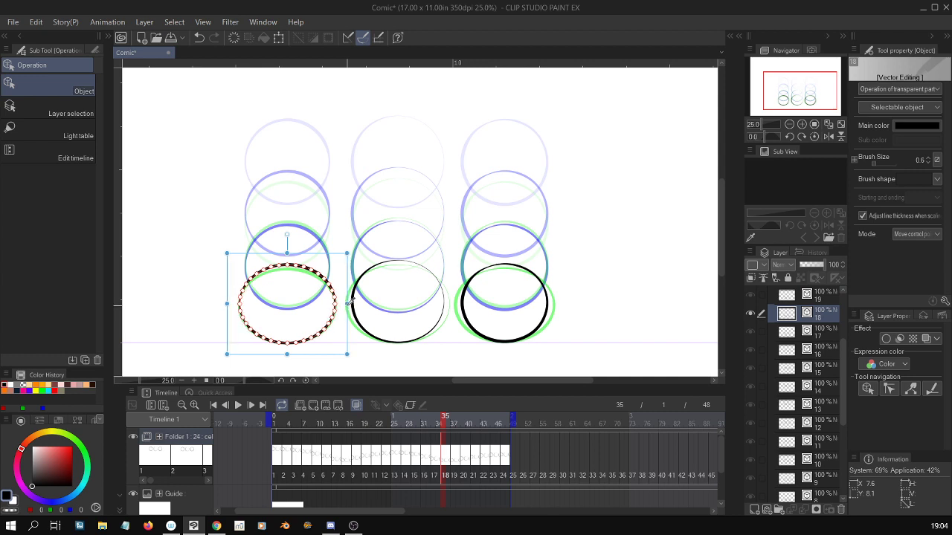
pyautogui.click(351, 303)
# Widen the middle and right circles in cel 18 horizontally, equally on both sides, keeping their height
pyautogui.click(445, 313)
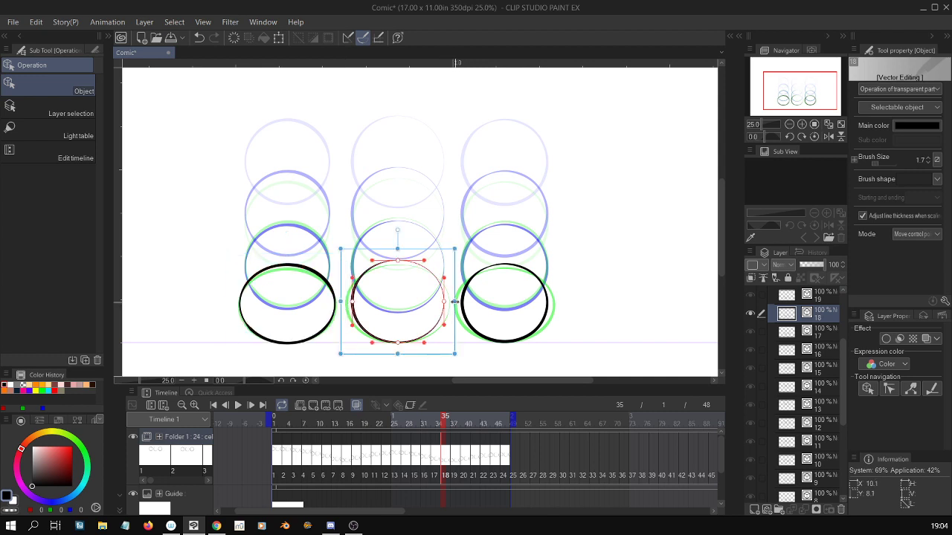
pyautogui.moveTo(453, 303); pyautogui.dragTo(459, 300)
pyautogui.click(455, 300)
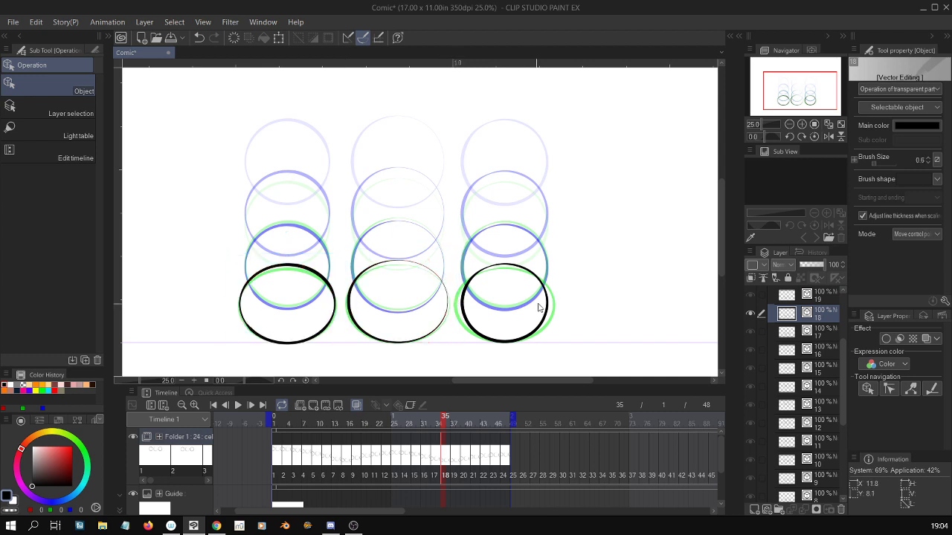
pyautogui.click(546, 308)
pyautogui.moveTo(562, 302); pyautogui.dragTo(569, 305)
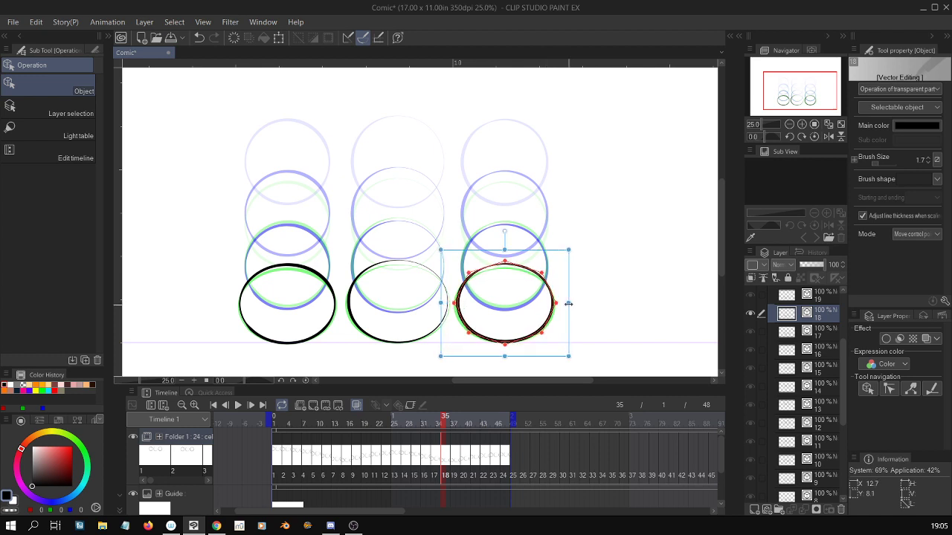
pyautogui.click(568, 311)
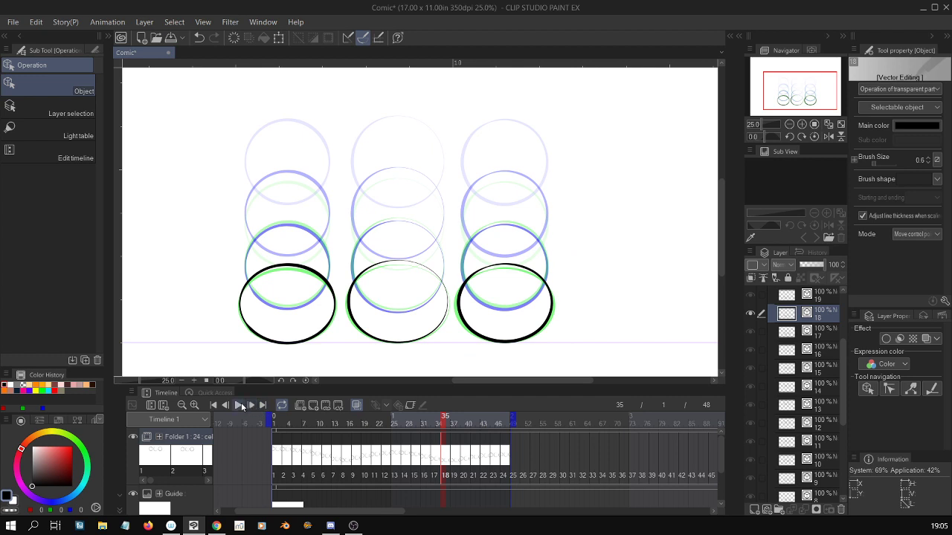
# Play the looping animation to check the squash of the three circles, and stop it
pyautogui.click(239, 405)
pyautogui.hotkey('ctrl', '-')
pyautogui.hotkey('ctrl', '-')
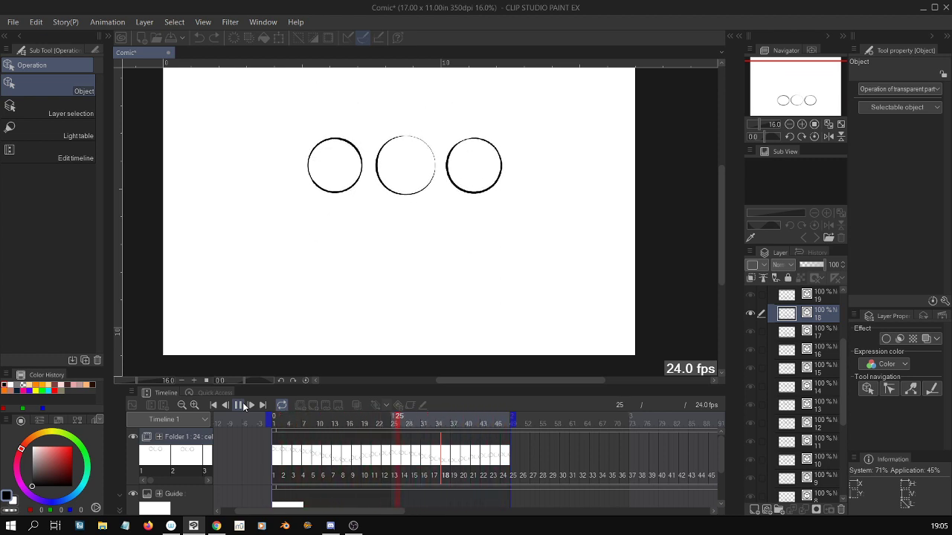
pyautogui.moveTo(721, 243); pyautogui.dragTo(729, 232)
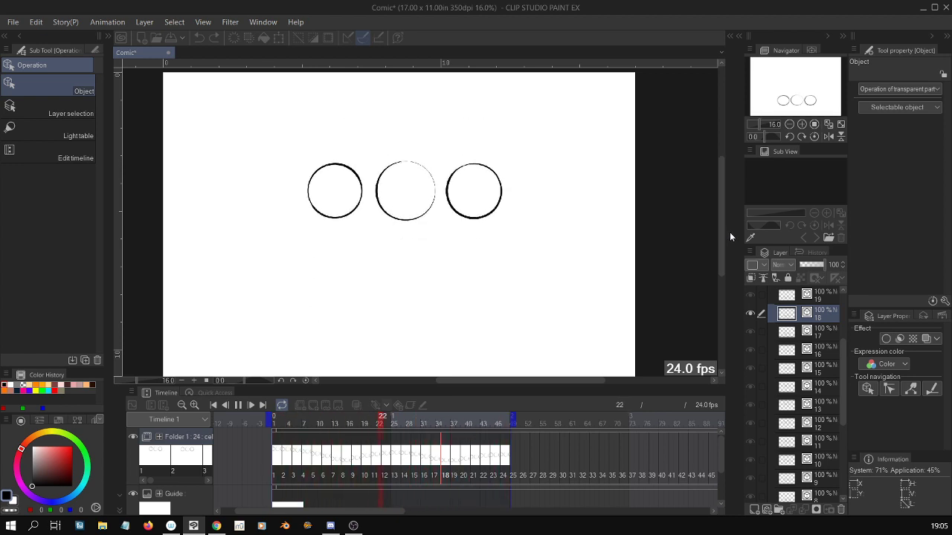
pyautogui.click(239, 404)
# Compare the shapes of the three circles in cels 18, 8 and 7 around the ground contact
pyautogui.hotkey('ctrl', '-')
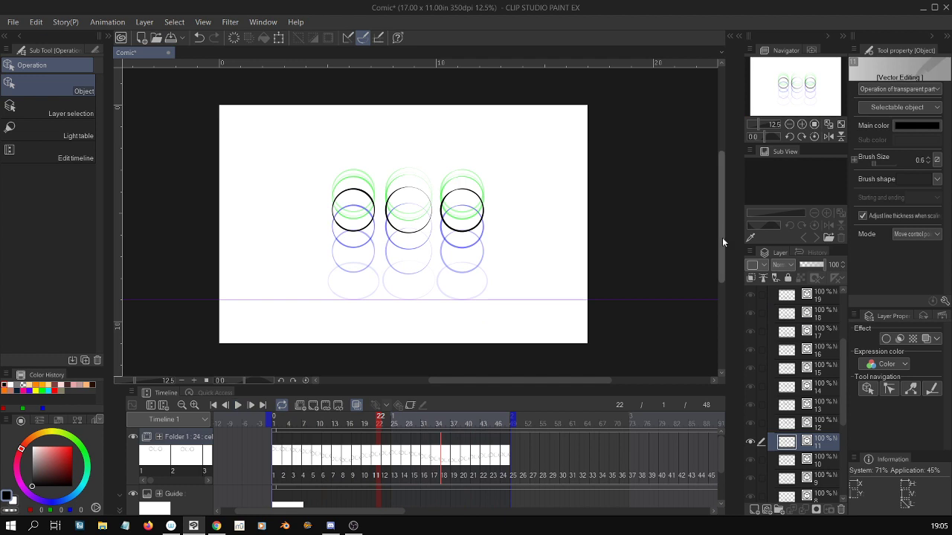
pyautogui.moveTo(722, 237); pyautogui.dragTo(721, 231)
pyautogui.scroll(1, 709, 245)
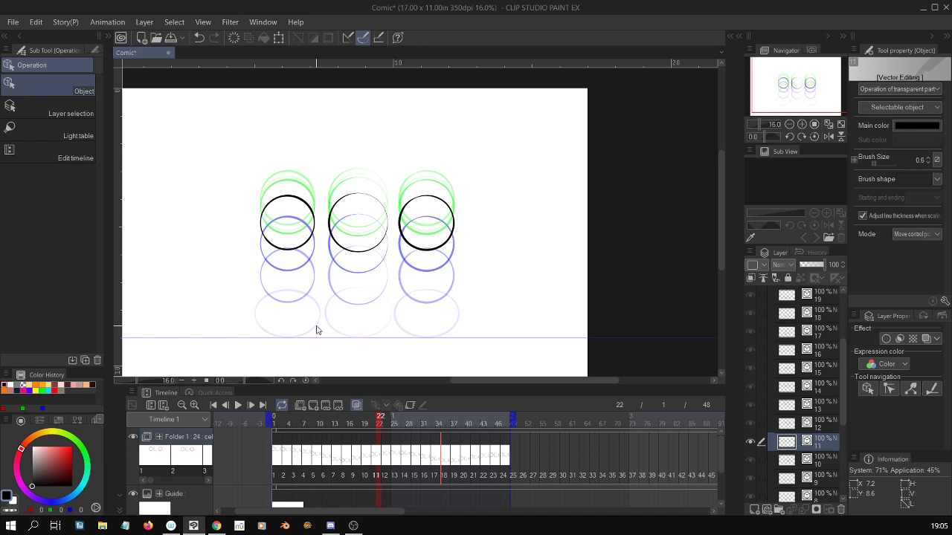
pyautogui.moveTo(350, 462); pyautogui.dragTo(444, 465)
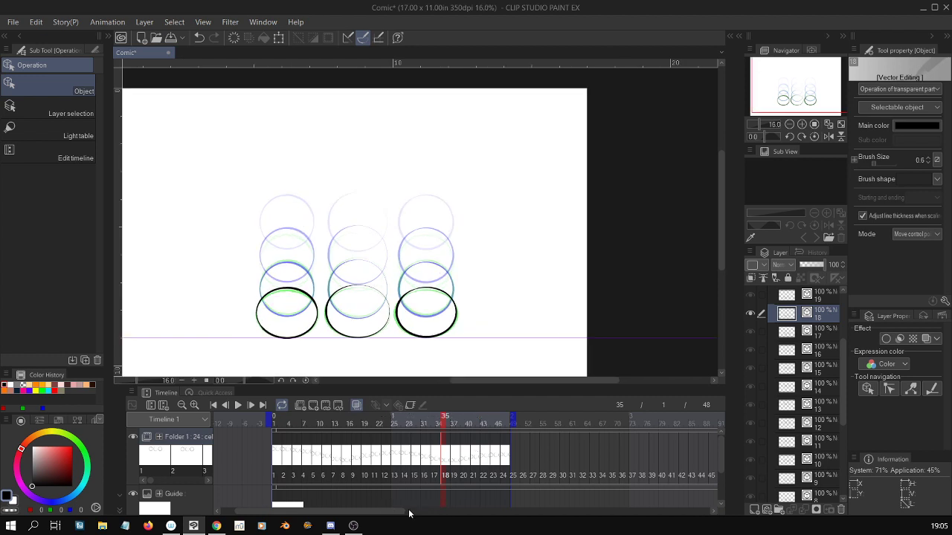
pyautogui.hscroll(3, 405, 513)
pyautogui.hscroll(-2, 399, 514)
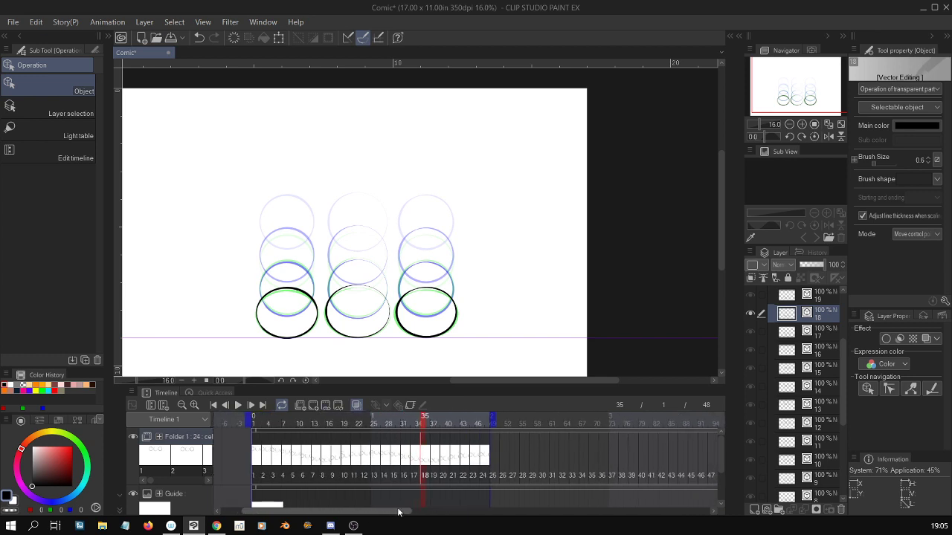
pyautogui.scroll(1, 408, 274)
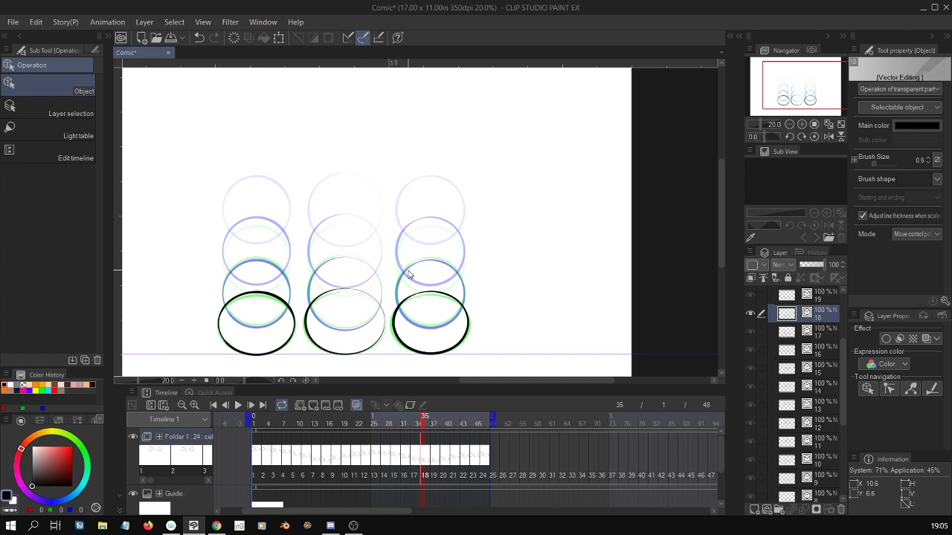
pyautogui.hscroll(-2, 391, 510)
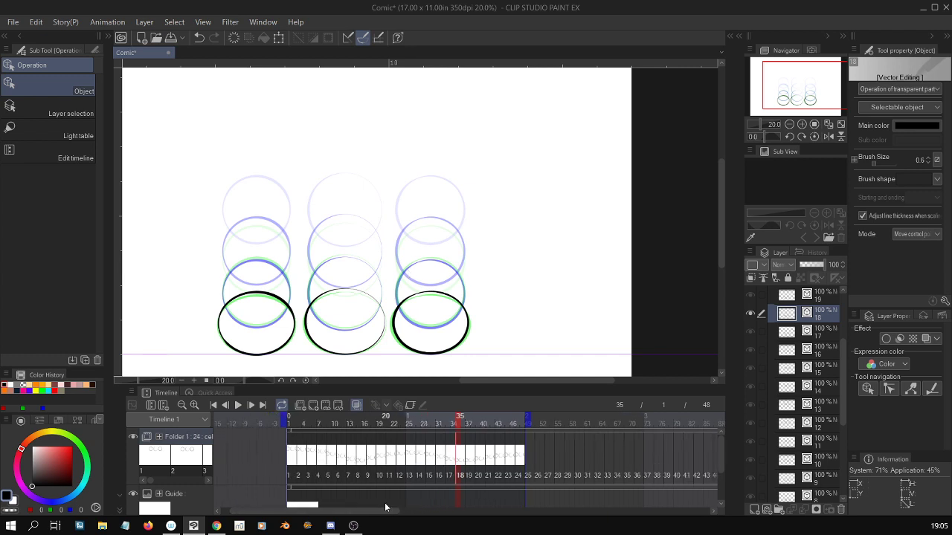
pyautogui.click(359, 460)
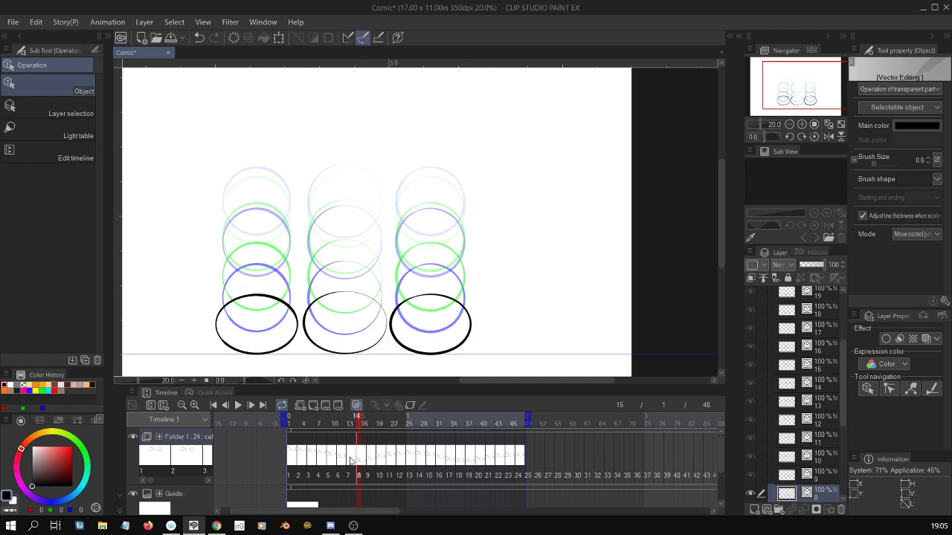
pyautogui.click(354, 457)
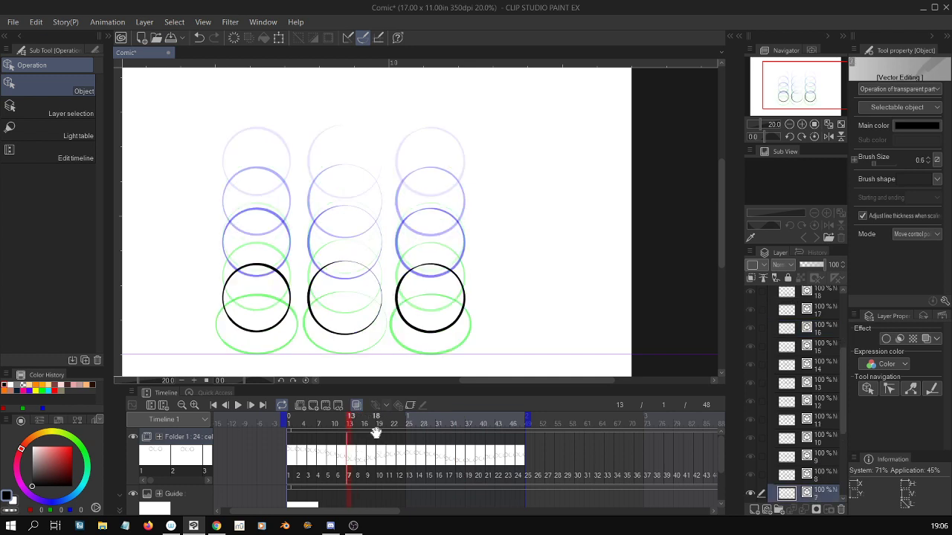
# Try to pull the right circle's side outward in cel 7 with the Pinch vector line tool
pyautogui.click(291, 305)
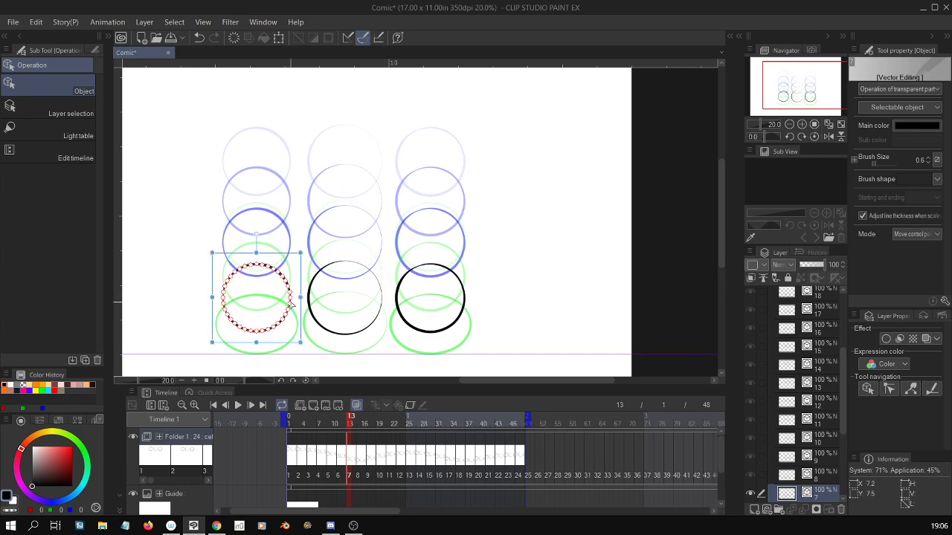
pyautogui.click(382, 295)
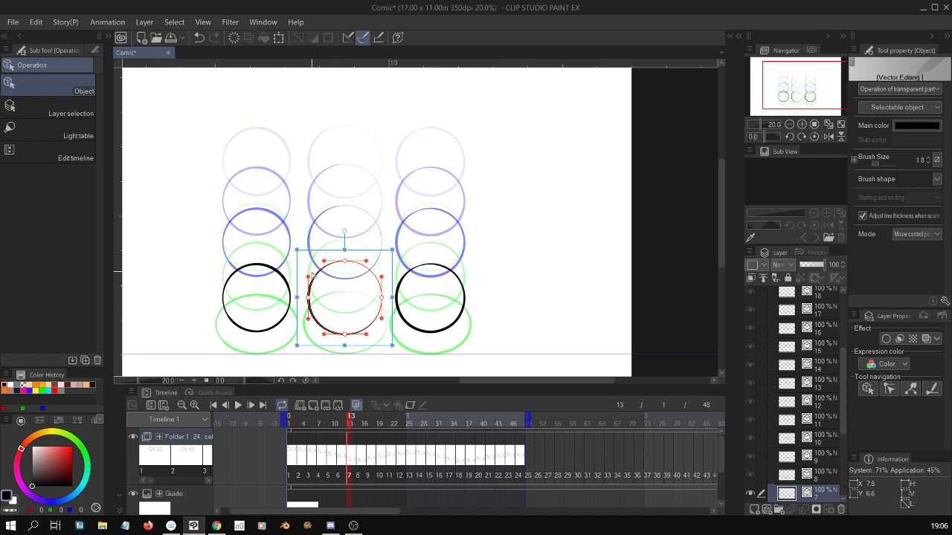
pyautogui.press('y')
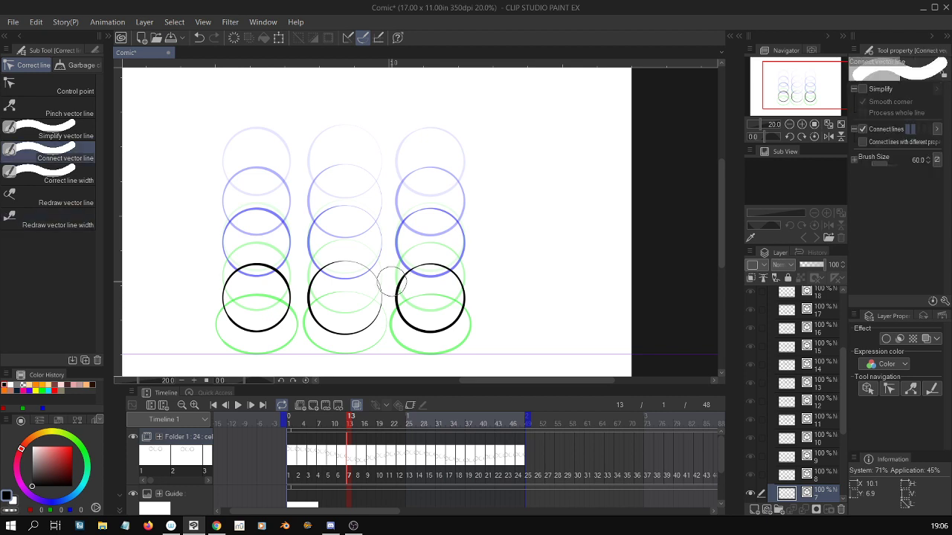
pyautogui.click(86, 119)
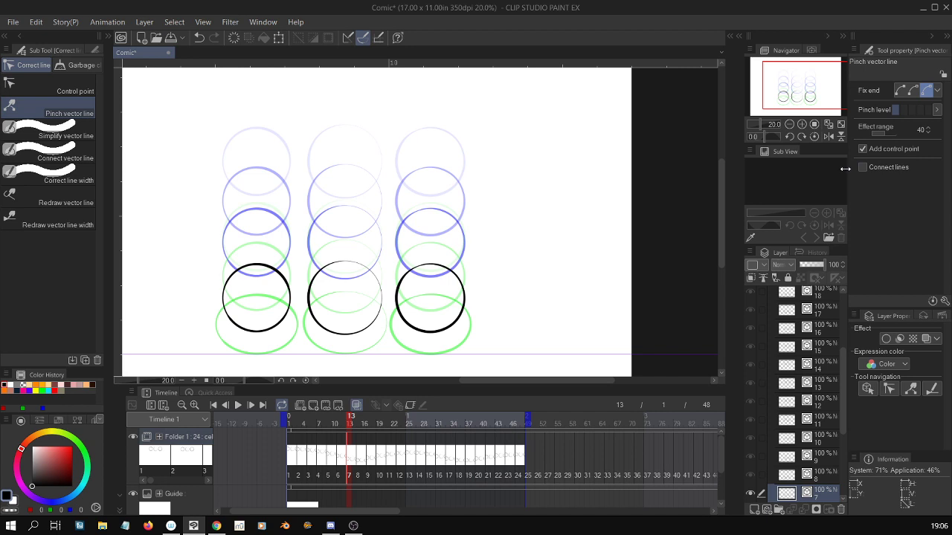
pyautogui.hotkey('ctrl', '+')
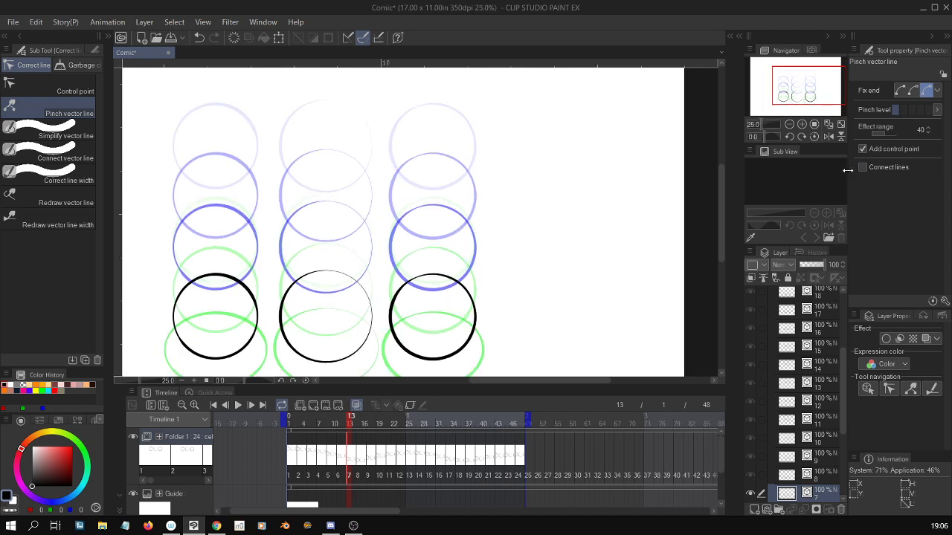
pyautogui.moveTo(720, 200); pyautogui.dragTo(719, 213)
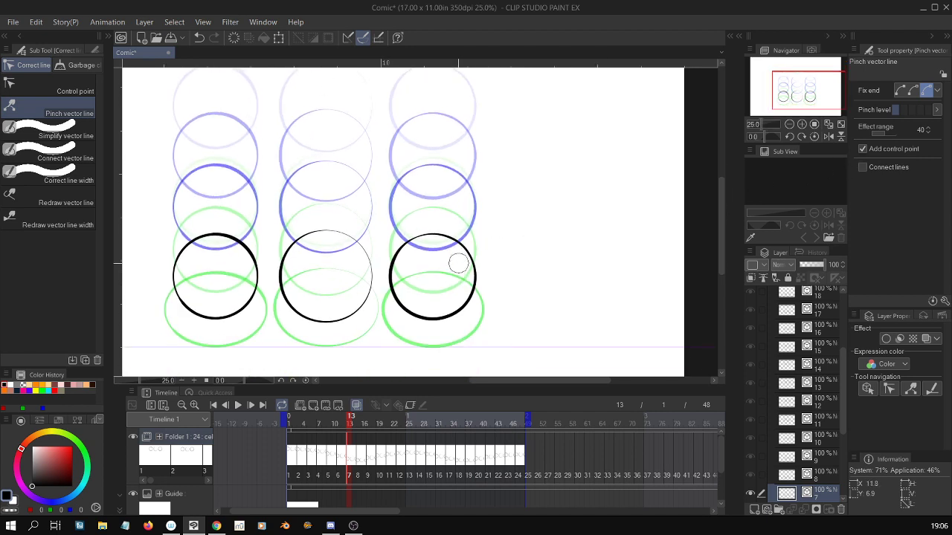
pyautogui.moveTo(474, 272)
pyautogui.mouseDown()
pyautogui.moveTo(522, 262)
pyautogui.moveTo(541, 292)
pyautogui.moveTo(556, 275)
pyautogui.mouseUp()
pyautogui.hotkey('ctrl', 'x')
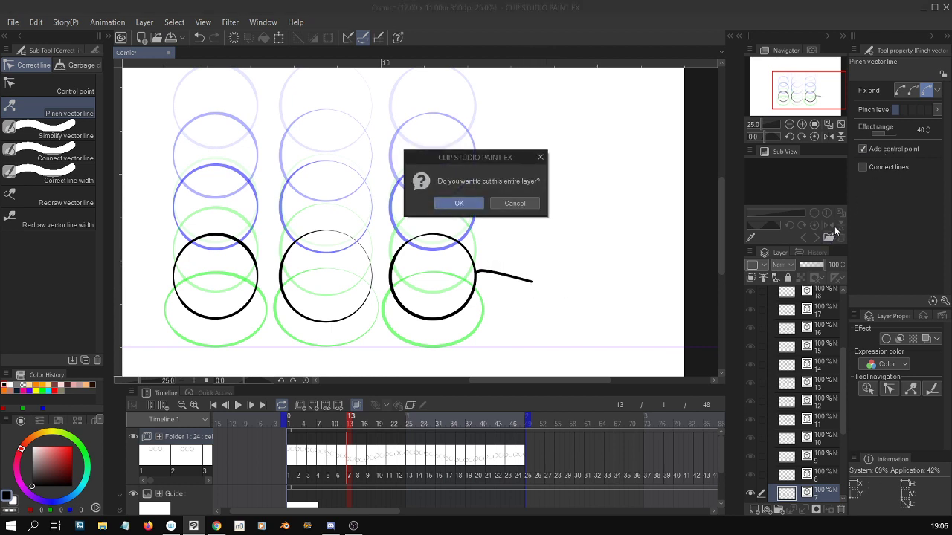
pyautogui.click(531, 207)
pyautogui.hotkey('ctrl', 'z')
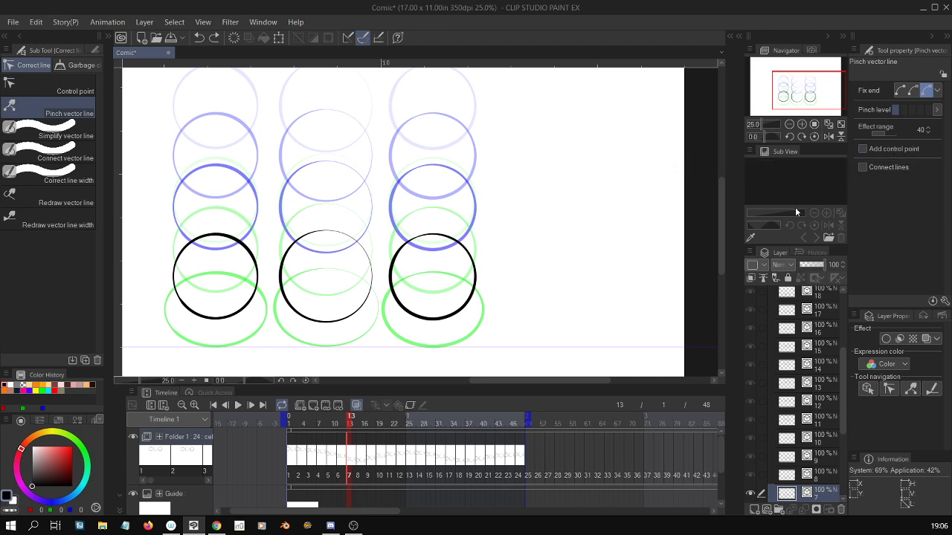
pyautogui.moveTo(475, 272)
pyautogui.mouseDown()
pyautogui.moveTo(515, 259)
pyautogui.moveTo(511, 274)
pyautogui.moveTo(440, 276)
pyautogui.moveTo(540, 260)
pyautogui.moveTo(483, 281)
pyautogui.moveTo(453, 282)
pyautogui.moveTo(522, 265)
pyautogui.moveTo(435, 281)
pyautogui.moveTo(502, 235)
pyautogui.moveTo(451, 290)
pyautogui.moveTo(444, 249)
pyautogui.moveTo(511, 257)
pyautogui.moveTo(513, 284)
pyautogui.mouseUp()
pyautogui.hotkey('ctrl', 'z')
# Try to bulge the right circle in cel 7 by moving its outer side control point outward with the Object tool
pyautogui.press('o')
pyautogui.click(476, 281)
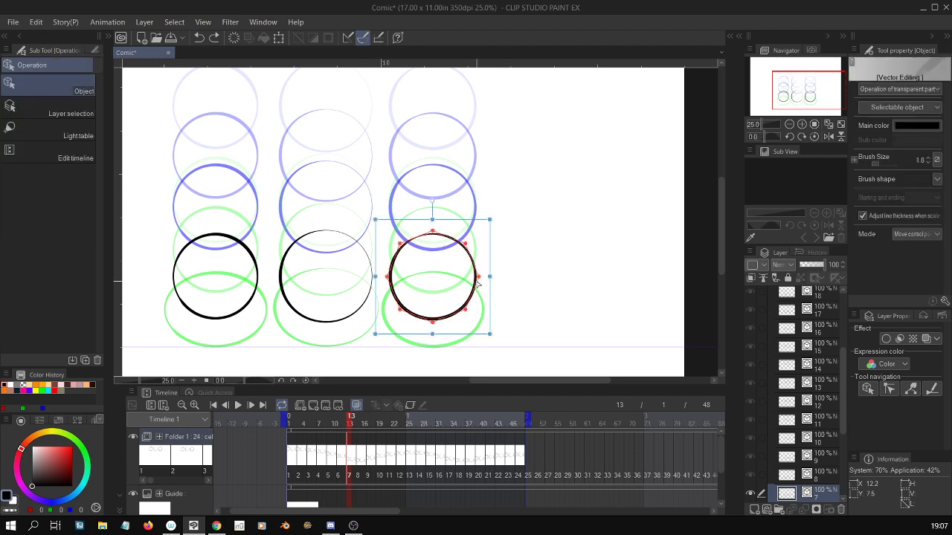
pyautogui.moveTo(480, 276); pyautogui.dragTo(493, 279)
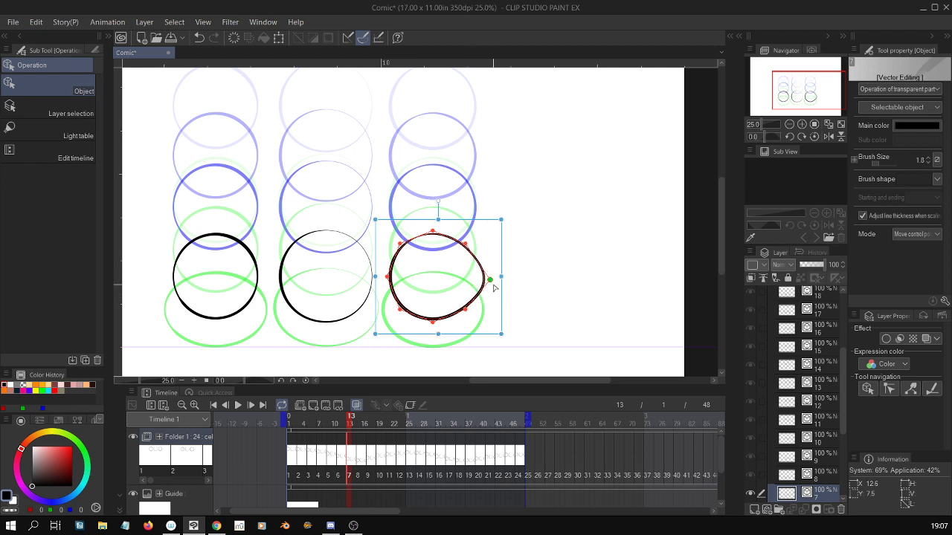
pyautogui.hotkey('ctrl', 'z')
pyautogui.click(372, 285)
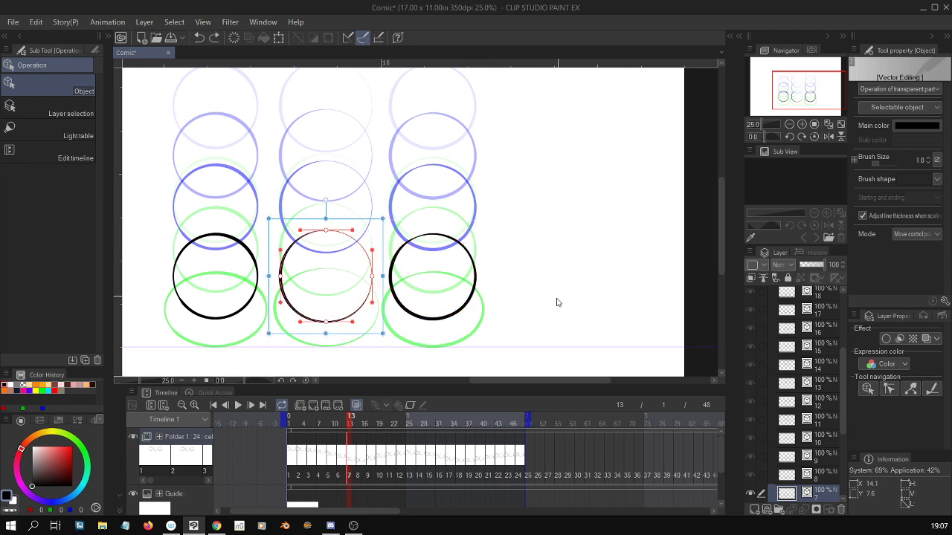
pyautogui.click(541, 320)
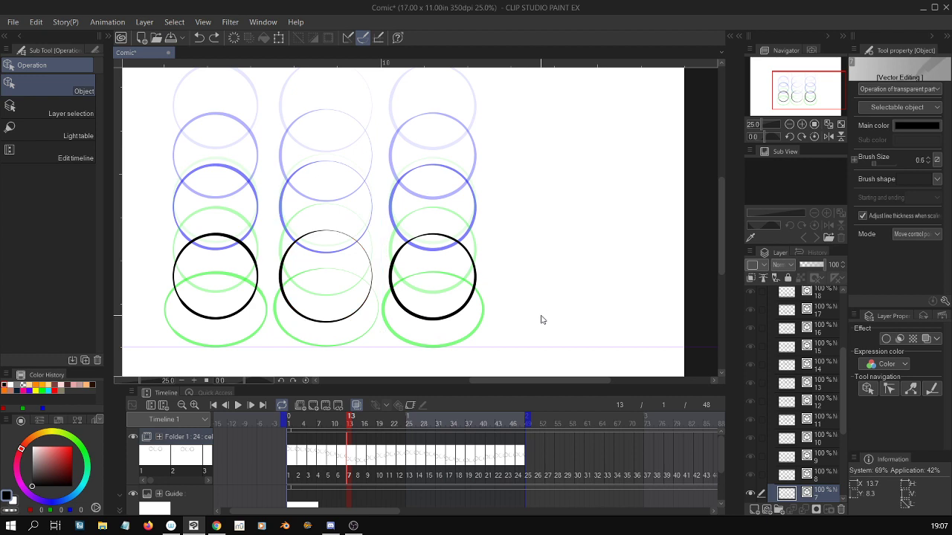
# Try to reshape the side and lower edge of the middle circle in cel 7 with the Pinch vector line tool
pyautogui.click(374, 275)
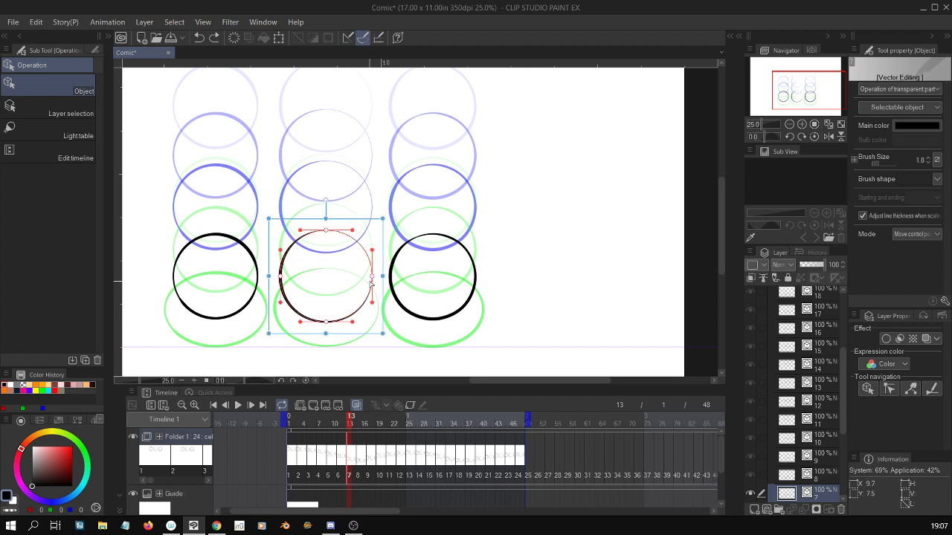
pyautogui.press('y')
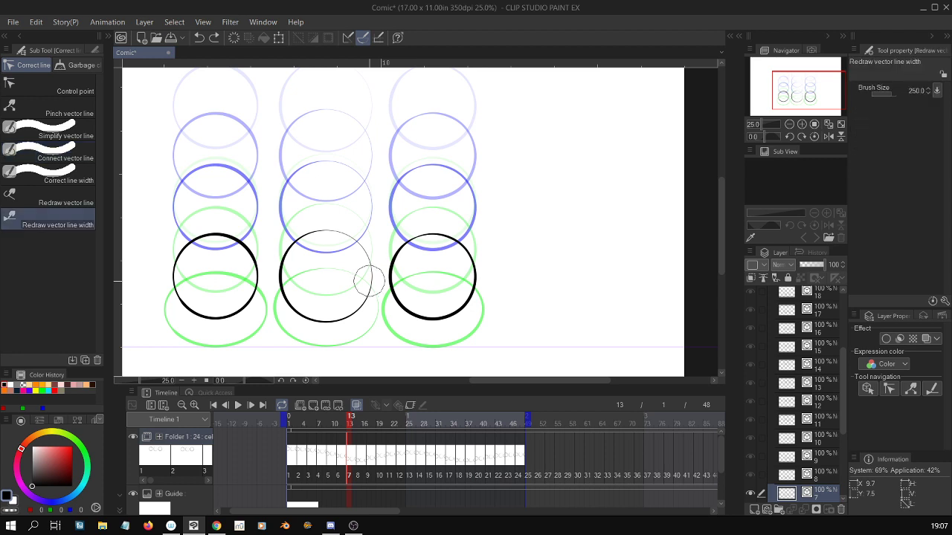
pyautogui.click(74, 113)
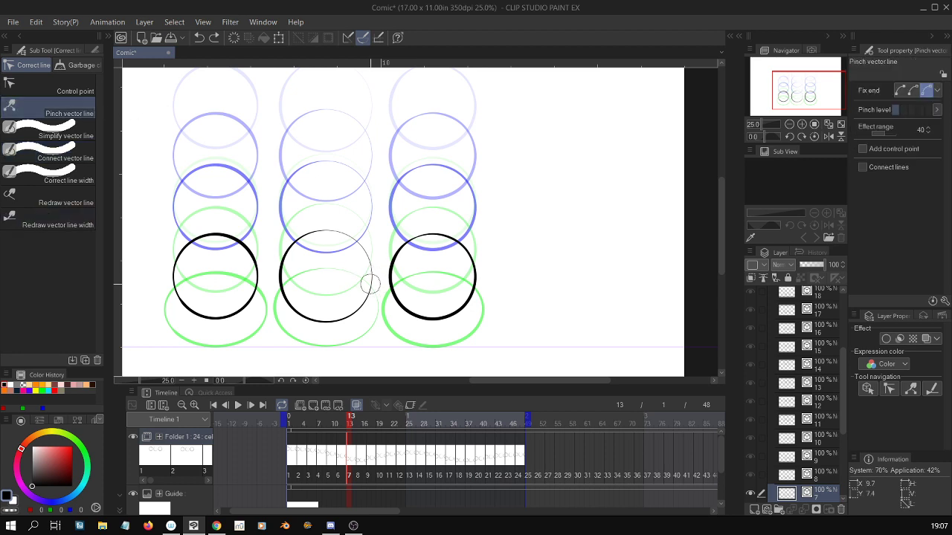
pyautogui.moveTo(372, 272)
pyautogui.mouseDown()
pyautogui.moveTo(376, 295)
pyautogui.moveTo(355, 297)
pyautogui.moveTo(345, 255)
pyautogui.moveTo(358, 234)
pyautogui.moveTo(371, 231)
pyautogui.moveTo(383, 269)
pyautogui.moveTo(358, 291)
pyautogui.moveTo(378, 234)
pyautogui.moveTo(354, 217)
pyautogui.moveTo(347, 249)
pyautogui.moveTo(375, 273)
pyautogui.moveTo(341, 266)
pyautogui.moveTo(380, 280)
pyautogui.moveTo(338, 317)
pyautogui.moveTo(356, 347)
pyautogui.moveTo(312, 336)
pyautogui.moveTo(358, 338)
pyautogui.moveTo(340, 345)
pyautogui.moveTo(357, 261)
pyautogui.mouseUp()
pyautogui.moveTo(382, 305)
pyautogui.mouseDown()
pyautogui.moveTo(348, 344)
pyautogui.moveTo(297, 318)
pyautogui.moveTo(303, 307)
pyautogui.moveTo(285, 286)
pyautogui.moveTo(291, 303)
pyautogui.moveTo(274, 298)
pyautogui.moveTo(293, 281)
pyautogui.moveTo(290, 308)
pyautogui.moveTo(306, 304)
pyautogui.moveTo(275, 287)
pyautogui.moveTo(274, 256)
pyautogui.moveTo(299, 261)
pyautogui.moveTo(326, 287)
pyautogui.moveTo(349, 259)
pyautogui.moveTo(334, 258)
pyautogui.moveTo(274, 299)
pyautogui.moveTo(260, 236)
pyautogui.moveTo(272, 315)
pyautogui.moveTo(253, 291)
pyautogui.mouseUp()
pyautogui.hotkey('ctrl', 'z')
pyautogui.moveTo(329, 318)
pyautogui.mouseDown()
pyautogui.moveTo(364, 338)
pyautogui.moveTo(309, 332)
pyautogui.moveTo(296, 318)
pyautogui.moveTo(333, 291)
pyautogui.moveTo(307, 340)
pyautogui.moveTo(359, 327)
pyautogui.moveTo(334, 336)
pyautogui.moveTo(301, 325)
pyautogui.moveTo(355, 312)
pyautogui.moveTo(342, 339)
pyautogui.moveTo(316, 332)
pyautogui.mouseUp()
pyautogui.hotkey('ctrl', 'x')
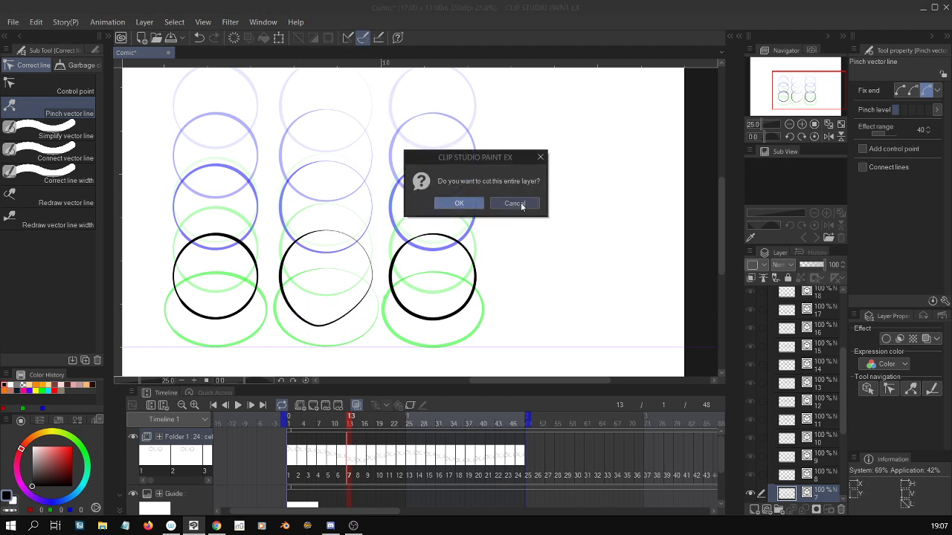
pyautogui.click(514, 203)
pyautogui.hotkey('ctrl', 'z')
# Try to pull the middle circle's bottom point down and sideways in cel 7, inspect its control points, and undo the pull
pyautogui.moveTo(349, 315)
pyautogui.mouseDown()
pyautogui.moveTo(339, 334)
pyautogui.moveTo(298, 333)
pyautogui.moveTo(342, 315)
pyautogui.mouseUp()
pyautogui.press('p')
pyautogui.press('o')
pyautogui.click(350, 324)
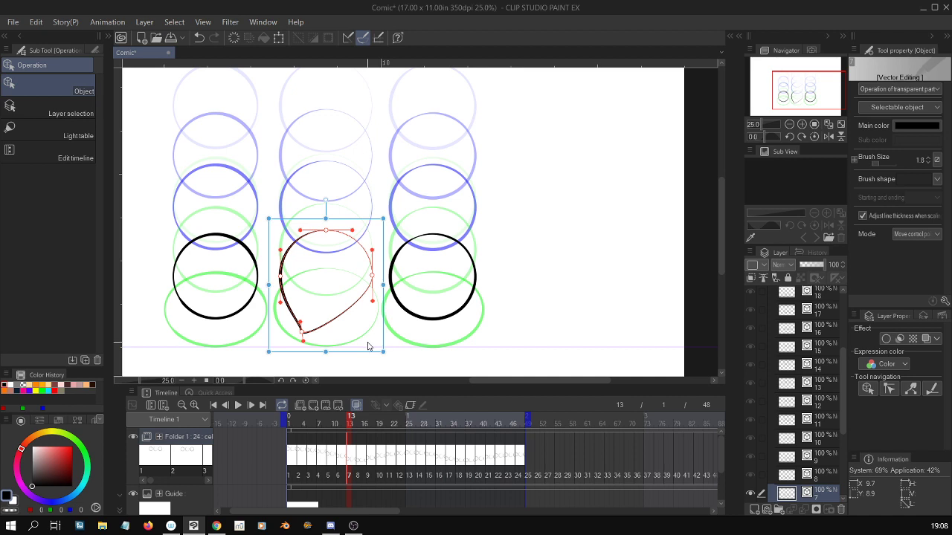
pyautogui.hotkey('ctrl', 'z')
# Try to pull the outer side of the middle circle in cel 7 outward and down, inspect the control points, and undo it
pyautogui.press('y')
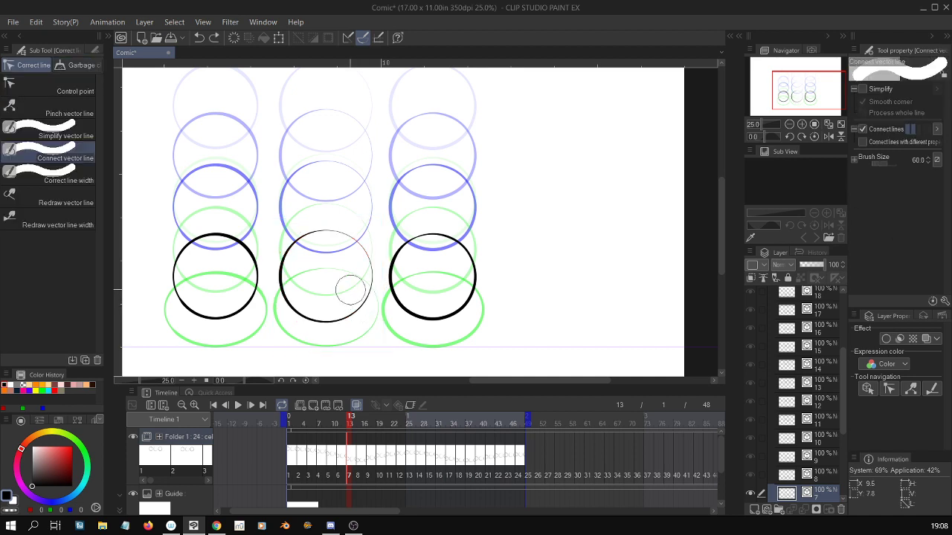
pyautogui.moveTo(365, 293); pyautogui.dragTo(378, 281)
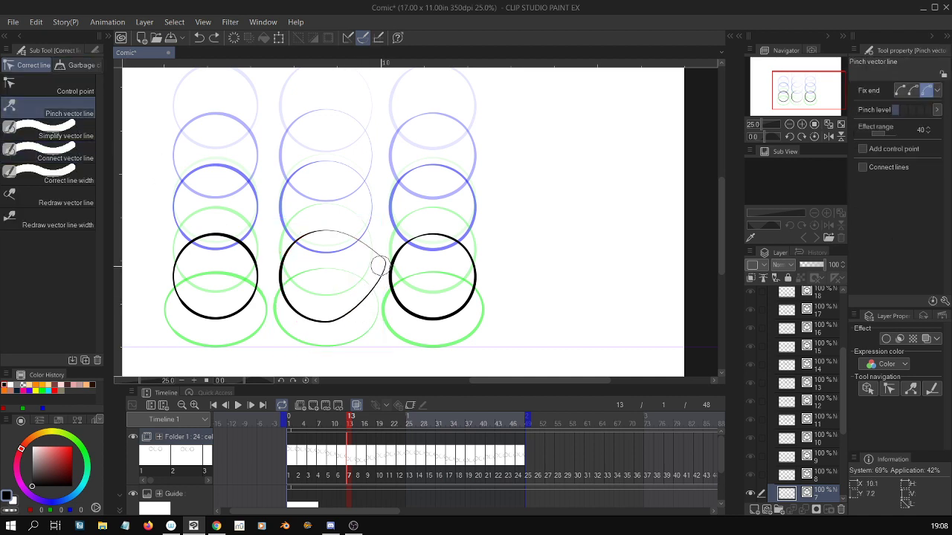
pyautogui.moveTo(371, 240)
pyautogui.mouseDown()
pyautogui.moveTo(349, 295)
pyautogui.moveTo(369, 304)
pyautogui.moveTo(378, 292)
pyautogui.moveTo(369, 264)
pyautogui.moveTo(376, 237)
pyautogui.moveTo(363, 308)
pyautogui.moveTo(374, 277)
pyautogui.moveTo(373, 300)
pyautogui.mouseUp()
pyautogui.press('o')
pyautogui.click(374, 295)
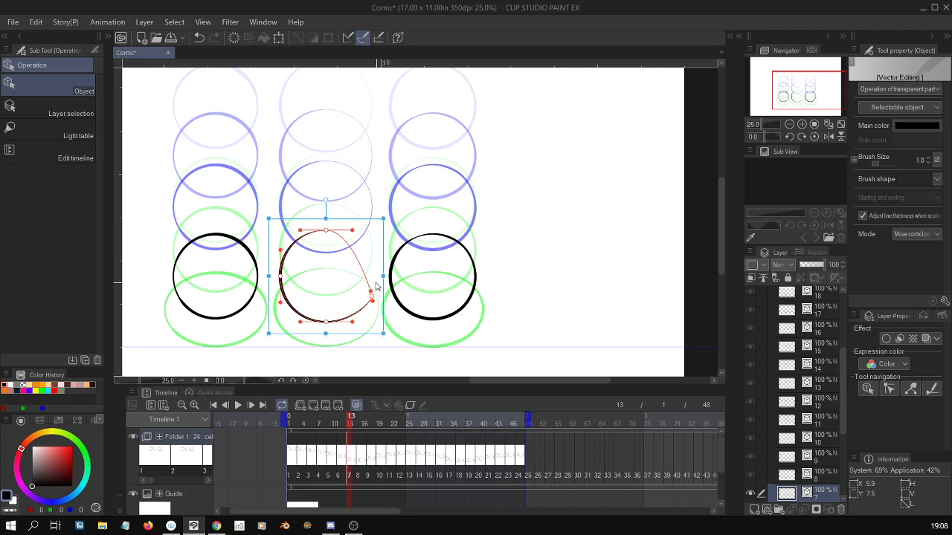
pyautogui.hotkey('ctrl', 'z')
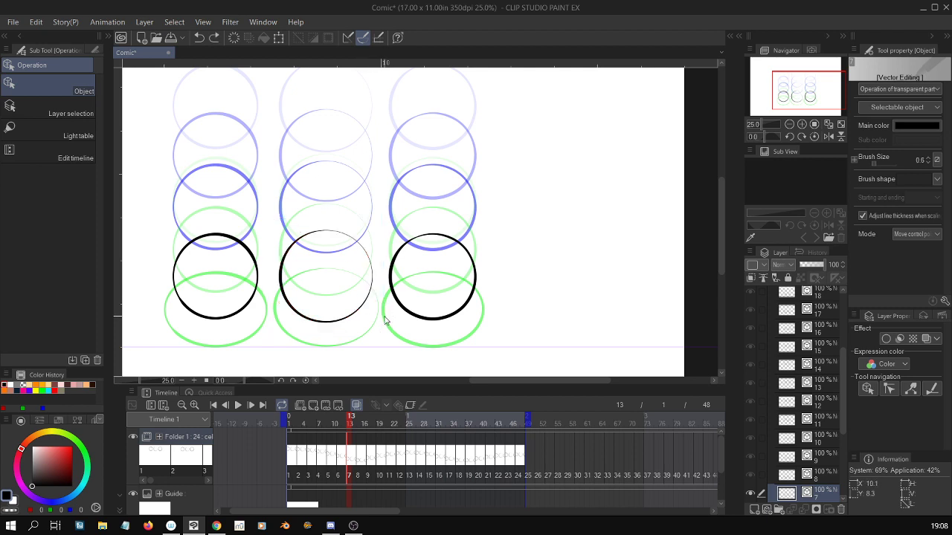
pyautogui.click(371, 276)
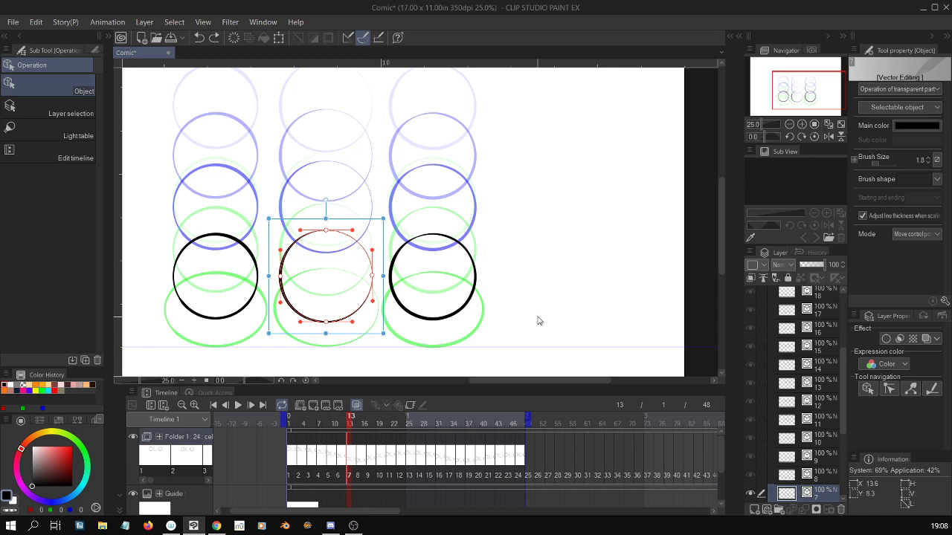
pyautogui.click(338, 281)
# Pinch the right circle in cel 8 into a squashed dome with full lower corners and a flatter base on the ground guide
pyautogui.press('y')
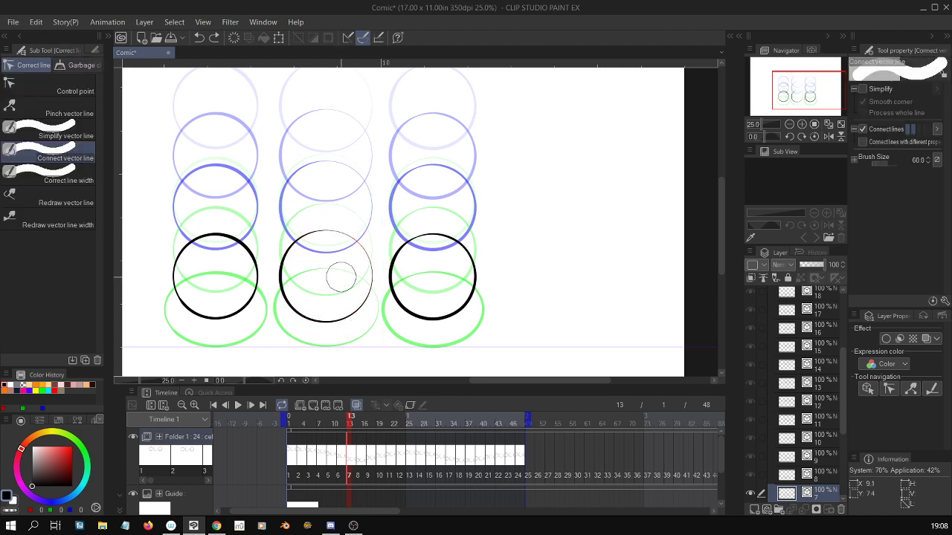
pyautogui.click(67, 113)
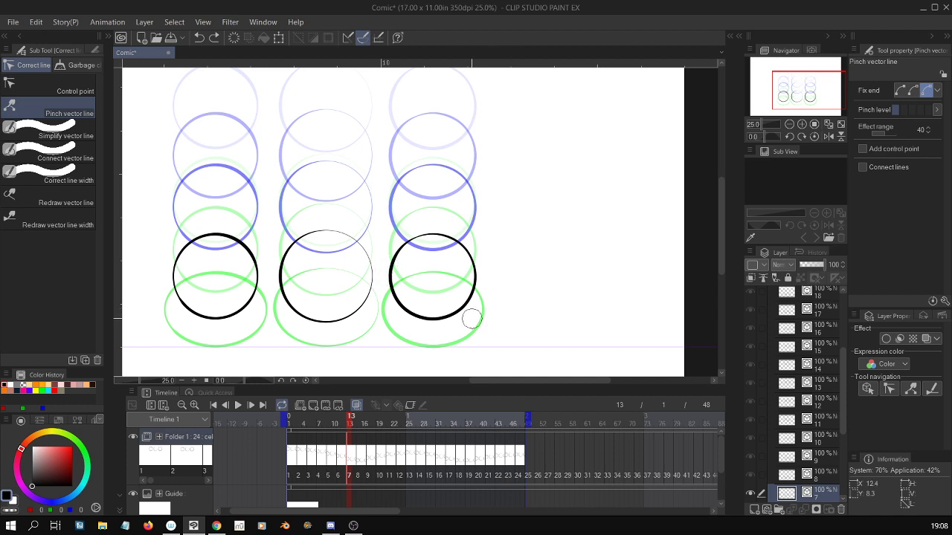
pyautogui.press('p')
pyautogui.press('o')
pyautogui.click(362, 461)
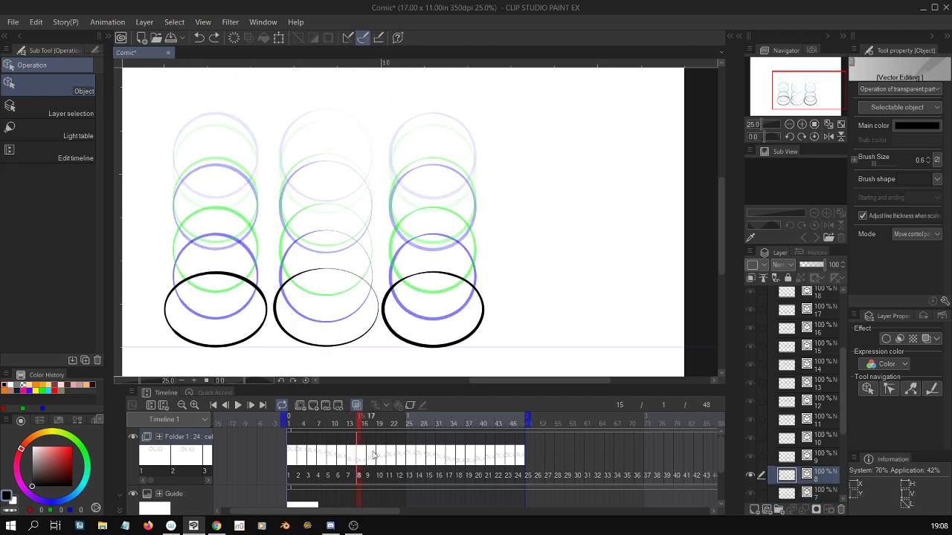
pyautogui.press('y')
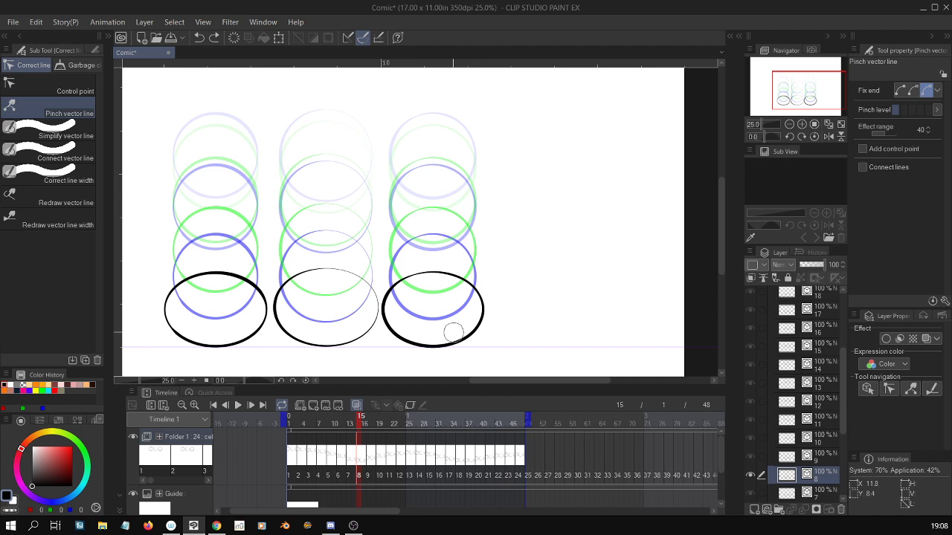
pyautogui.moveTo(399, 332); pyautogui.dragTo(391, 339)
pyautogui.moveTo(486, 336)
pyautogui.mouseDown()
pyautogui.moveTo(467, 329)
pyautogui.moveTo(480, 316)
pyautogui.mouseUp()
pyautogui.moveTo(388, 289); pyautogui.dragTo(387, 309)
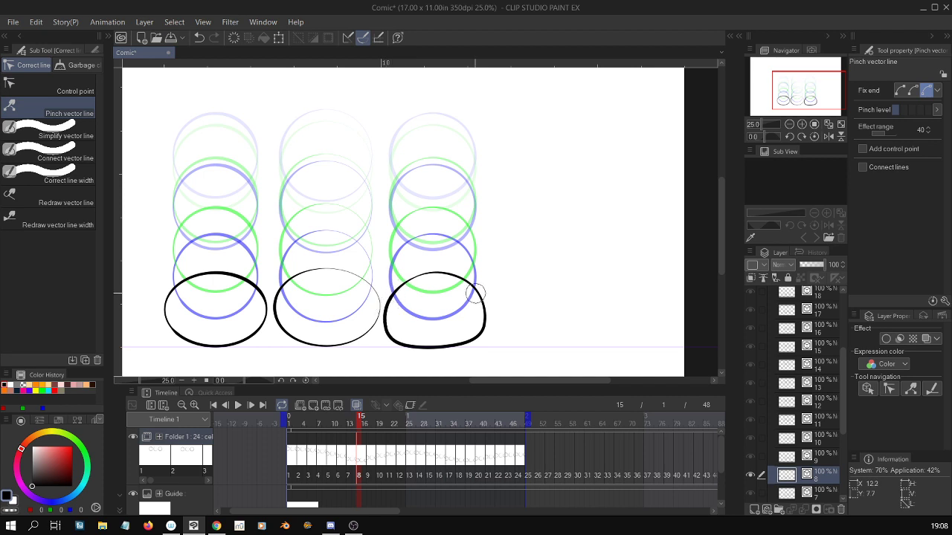
pyautogui.moveTo(474, 290)
pyautogui.mouseDown()
pyautogui.moveTo(481, 298)
pyautogui.moveTo(435, 272)
pyautogui.mouseUp()
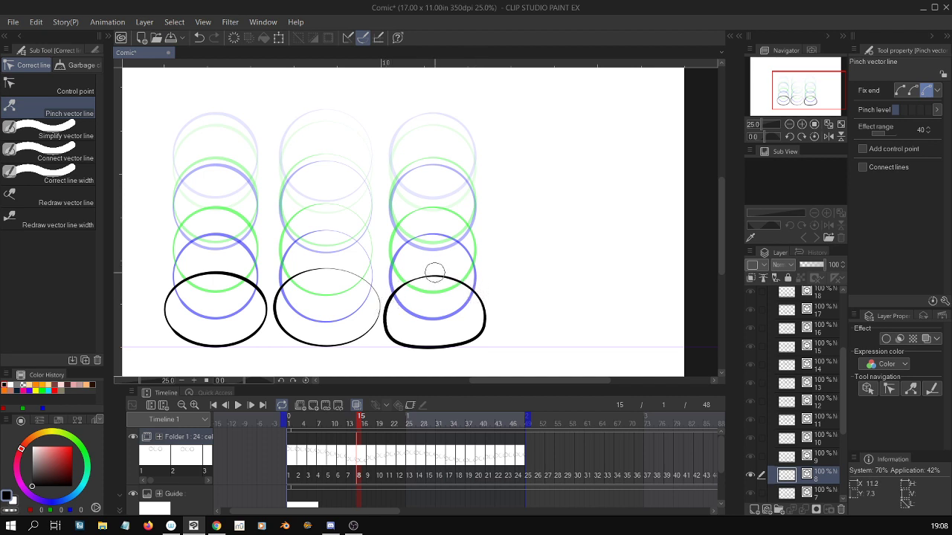
pyautogui.moveTo(487, 308)
pyautogui.mouseDown()
pyautogui.moveTo(479, 335)
pyautogui.moveTo(398, 342)
pyautogui.moveTo(452, 346)
pyautogui.mouseUp()
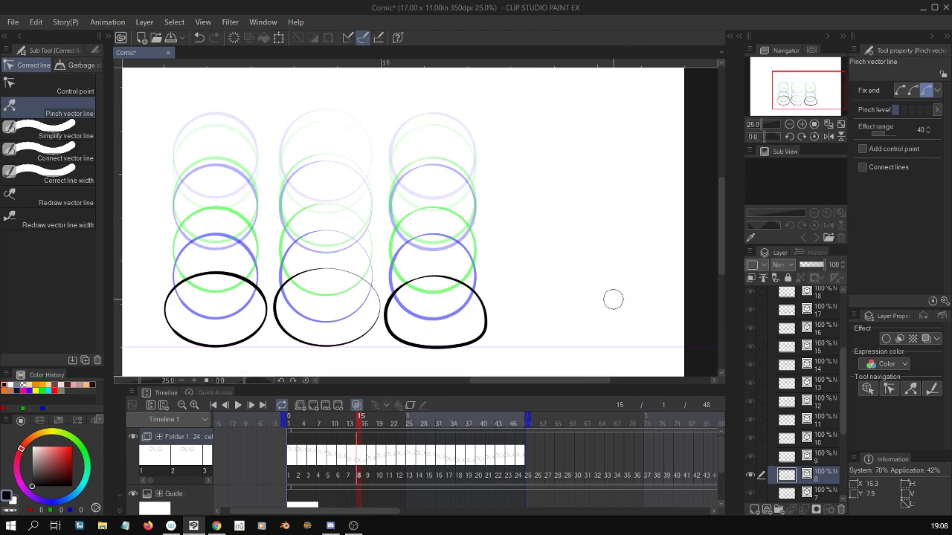
# Pinch the middle circle in cel 8 so its lower corners bulge outward and its upper shoulders narrow above the ground guide
pyautogui.scroll(1, 613, 300)
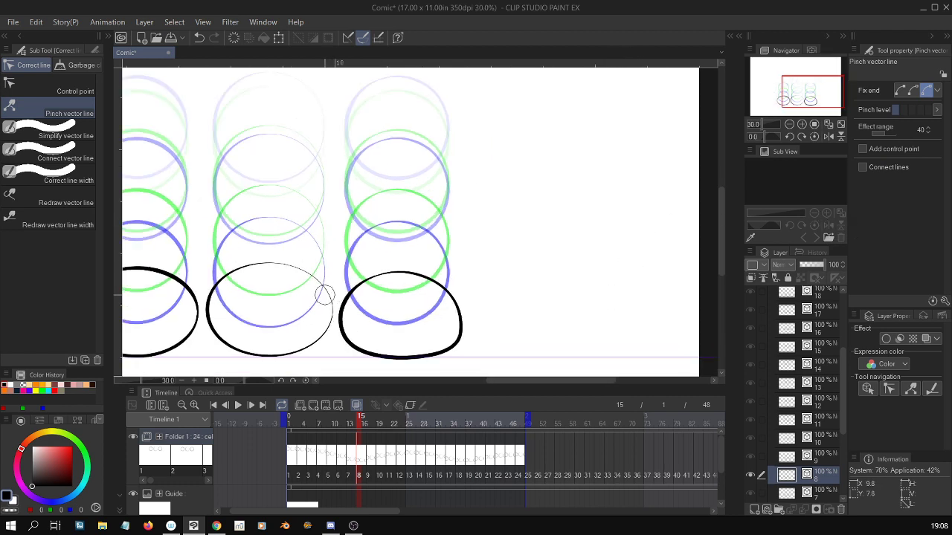
pyautogui.moveTo(332, 313)
pyautogui.mouseDown()
pyautogui.moveTo(396, 313)
pyautogui.moveTo(270, 299)
pyautogui.moveTo(387, 314)
pyautogui.moveTo(308, 322)
pyautogui.moveTo(370, 316)
pyautogui.moveTo(335, 324)
pyautogui.mouseUp()
pyautogui.scroll(1, 325, 279)
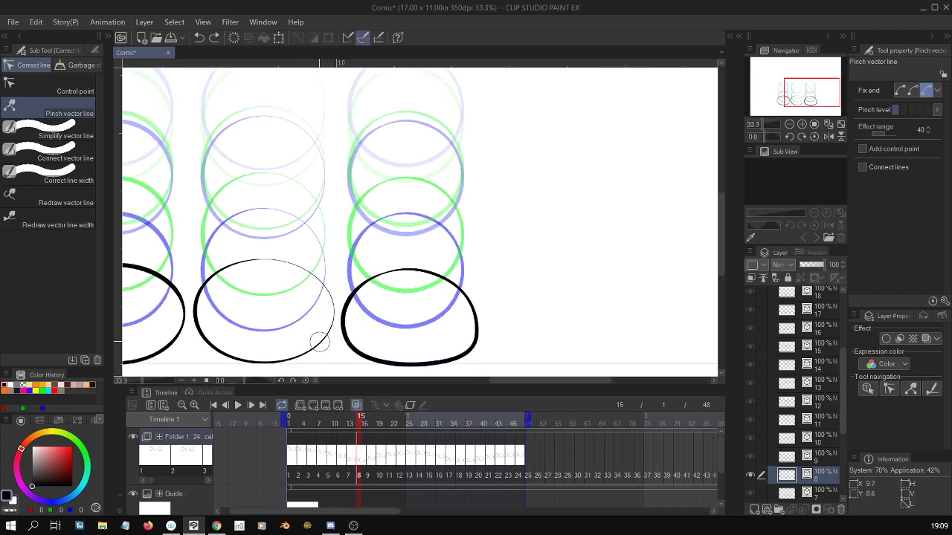
pyautogui.moveTo(320, 342); pyautogui.dragTo(322, 353)
pyautogui.moveTo(206, 338); pyautogui.dragTo(194, 334)
pyautogui.moveTo(201, 285); pyautogui.dragTo(201, 288)
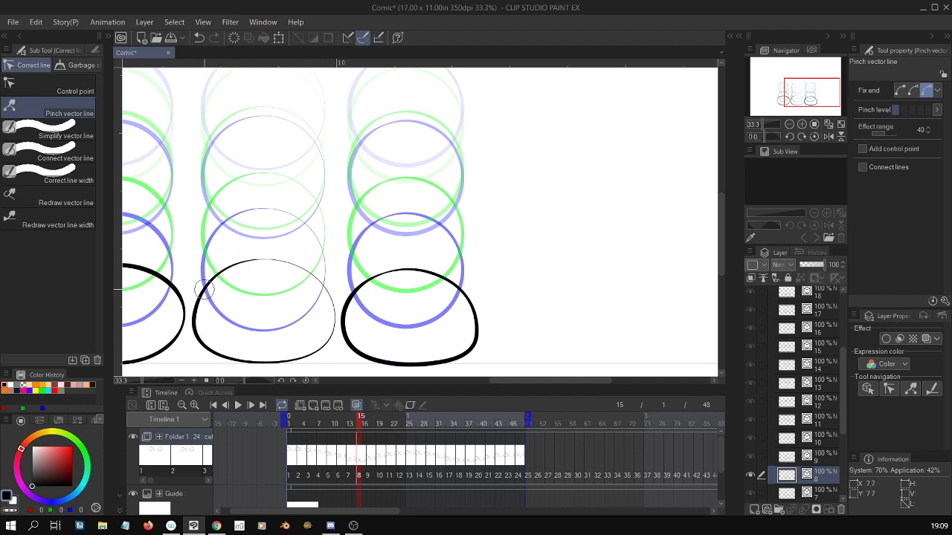
pyautogui.moveTo(321, 282); pyautogui.dragTo(359, 292)
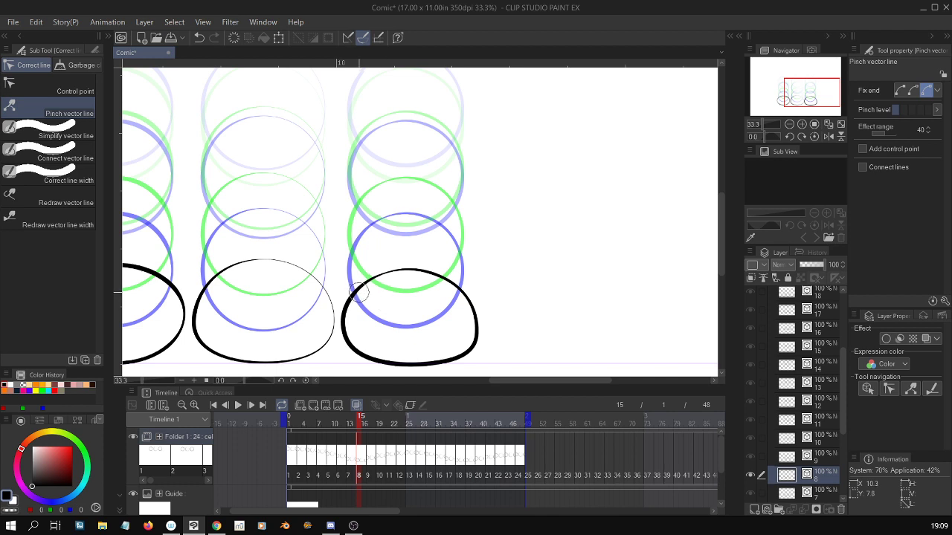
# Refine the right shape in cel 8 with the Pinch vector line tool by adjusting its upper shoulder, side and lower corners
pyautogui.moveTo(462, 293); pyautogui.dragTo(477, 290)
pyautogui.moveTo(482, 338)
pyautogui.mouseDown()
pyautogui.moveTo(480, 321)
pyautogui.moveTo(469, 347)
pyautogui.mouseUp()
pyautogui.moveTo(347, 349); pyautogui.dragTo(358, 339)
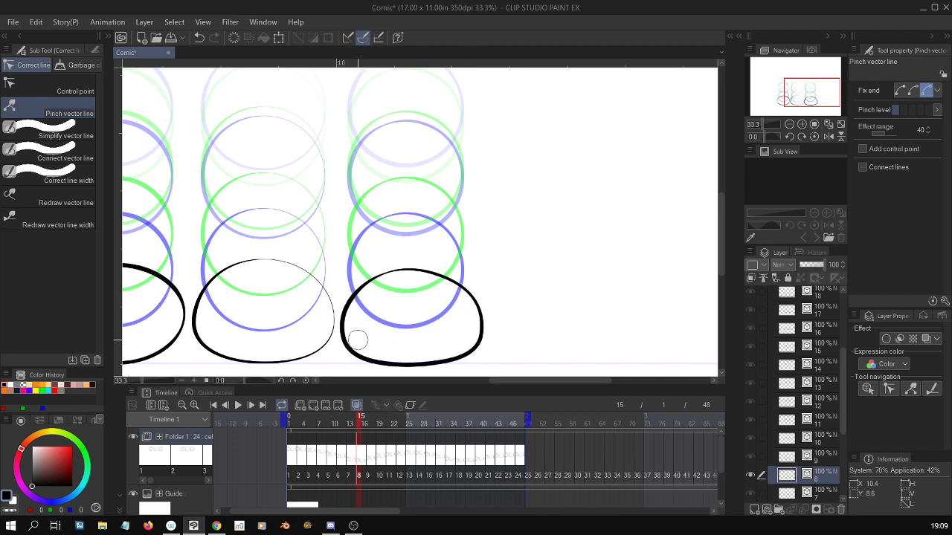
pyautogui.scroll(-1, 710, 313)
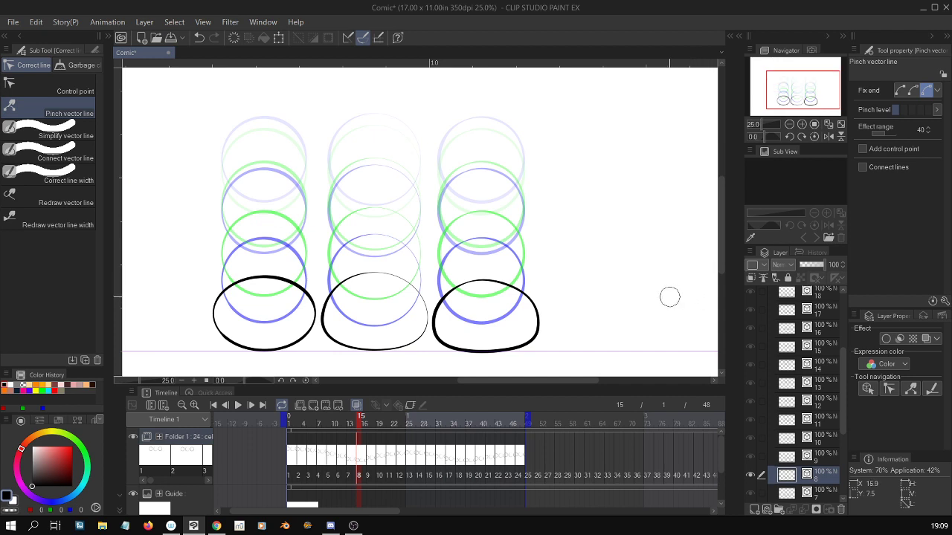
pyautogui.moveTo(536, 317)
pyautogui.mouseDown()
pyautogui.moveTo(530, 336)
pyautogui.moveTo(538, 321)
pyautogui.mouseUp()
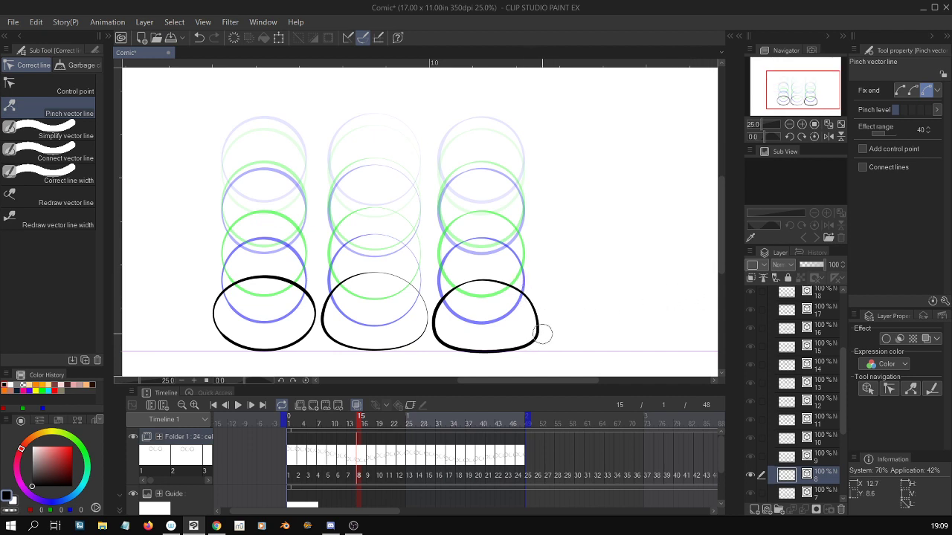
# Adjust the lower outer corner of the right shape in cel 8 by moving its control points with the Object tool
pyautogui.press('o')
pyautogui.click(543, 350)
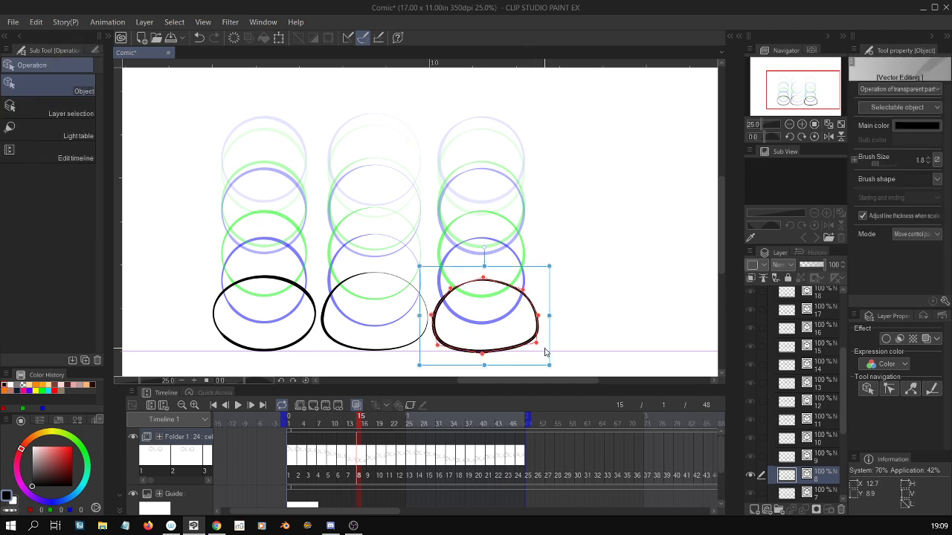
pyautogui.moveTo(538, 343); pyautogui.dragTo(544, 318)
pyautogui.moveTo(535, 346); pyautogui.dragTo(534, 350)
pyautogui.press('p')
pyautogui.press('o')
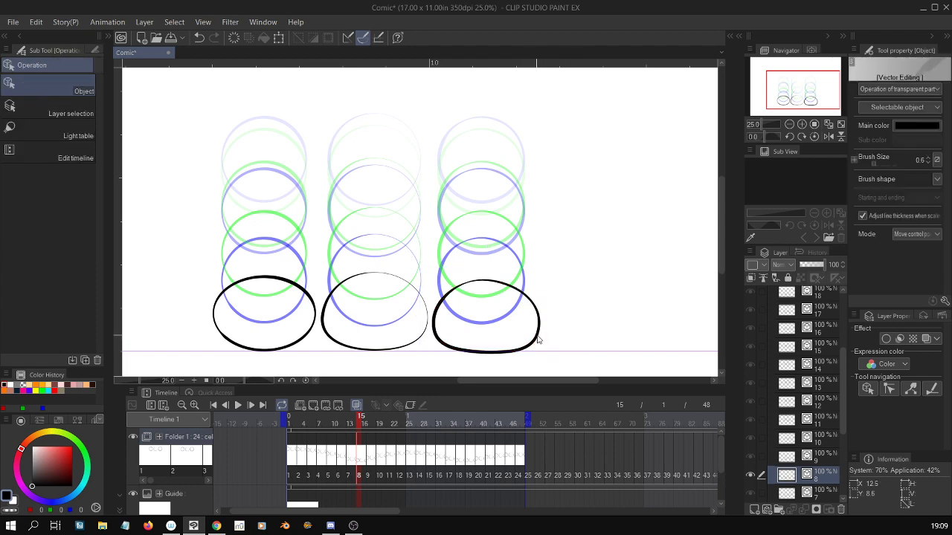
# Play the looping animation to check the reshaped ground contact, and stop it
pyautogui.click(238, 405)
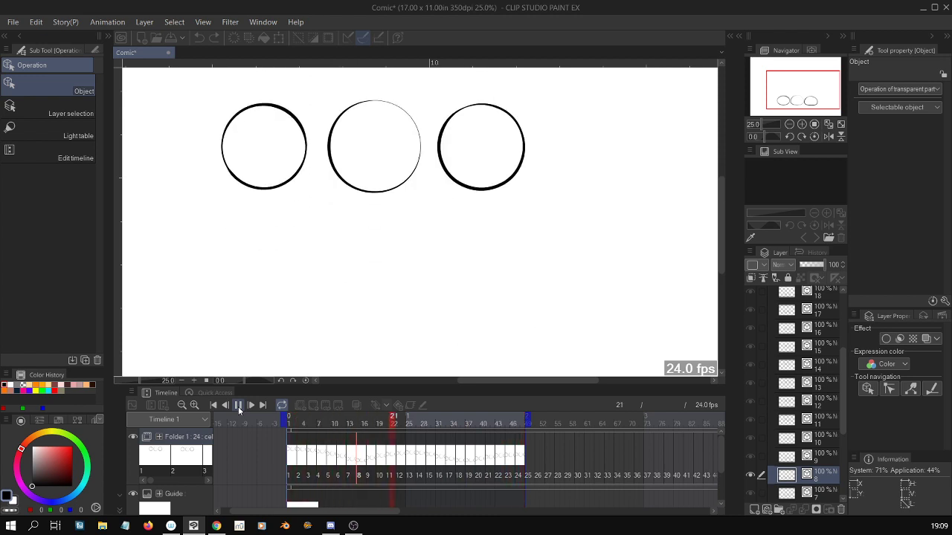
pyautogui.scroll(-1, 419, 261)
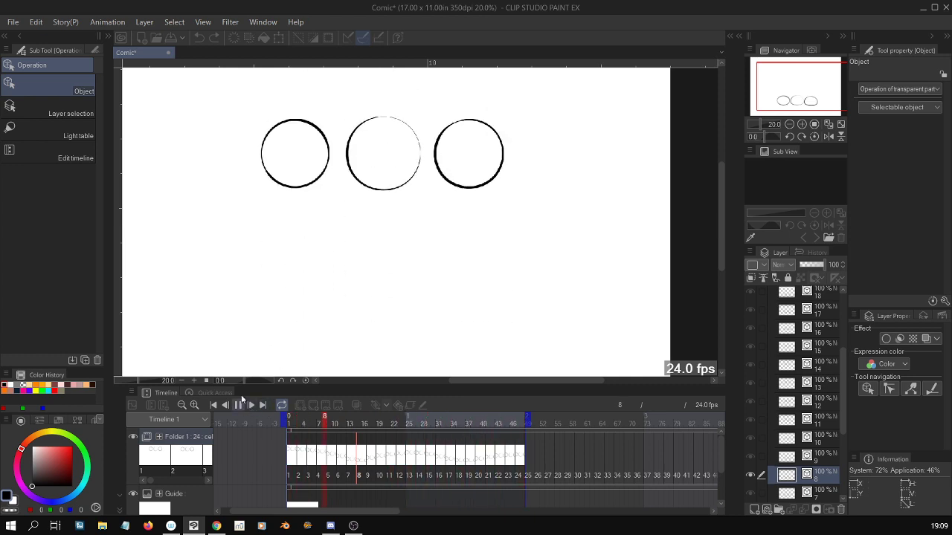
pyautogui.press('p')
# Try to reshape the bottom of the middle circle in cel 13 with the Pinch vector line tool, and undo the changes
pyautogui.press('y')
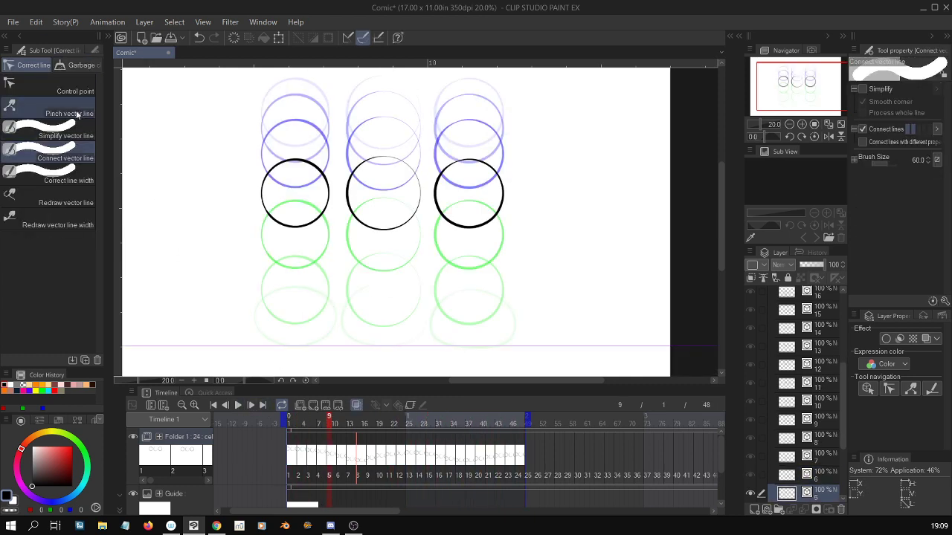
pyautogui.click(74, 112)
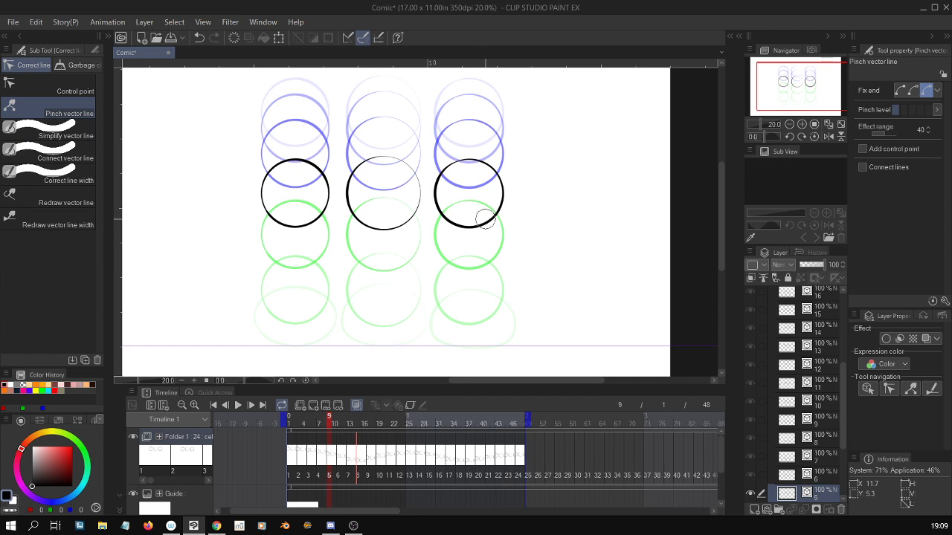
pyautogui.click(400, 461)
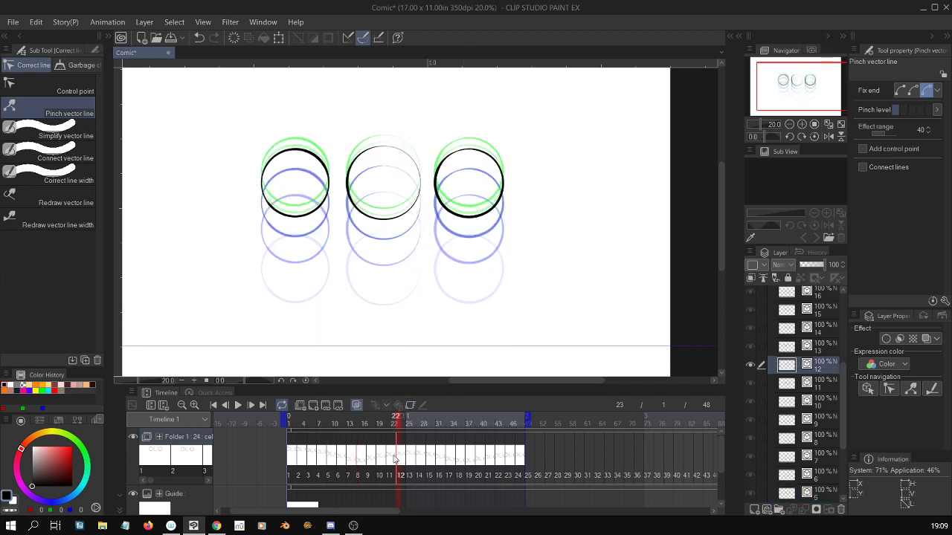
pyautogui.click(387, 459)
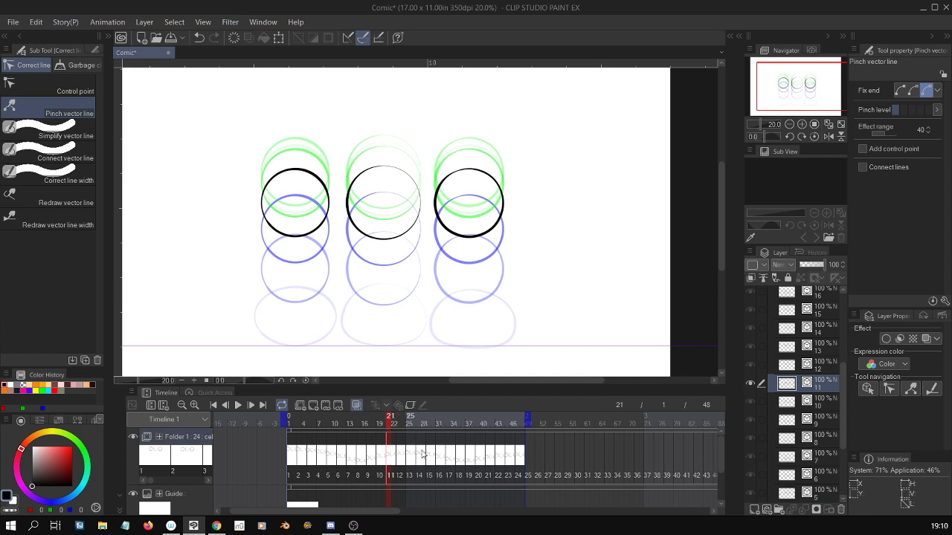
pyautogui.click(409, 462)
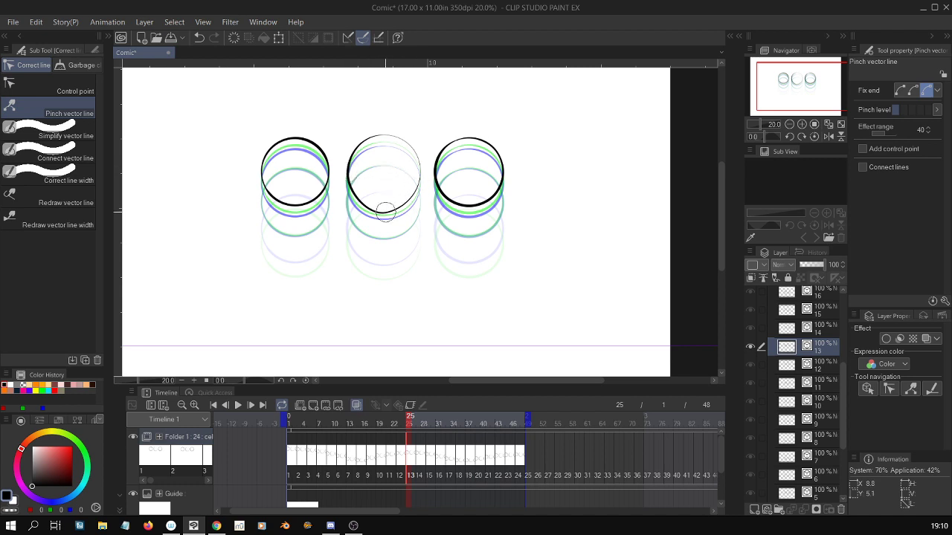
pyautogui.moveTo(386, 213); pyautogui.dragTo(386, 209)
pyautogui.hotkey('ctrl', 'z')
pyautogui.hotkey('ctrl', 'z')
pyautogui.hotkey('ctrl', 'z')
# Reshape the middle and right circles in cel 14 with the Pinch vector line tool, narrowing the middle one and stretching the right one vertically
pyautogui.click(414, 417)
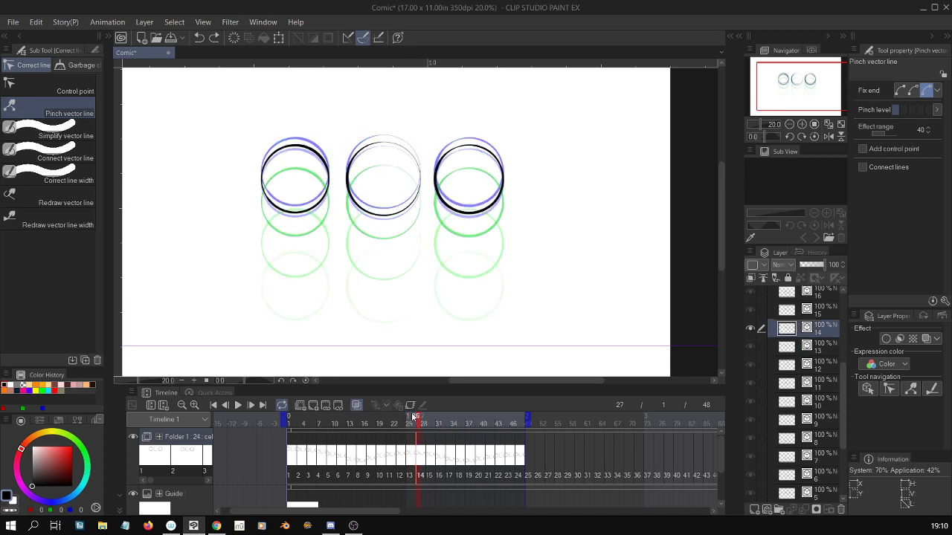
pyautogui.moveTo(369, 204)
pyautogui.mouseDown()
pyautogui.moveTo(354, 194)
pyautogui.moveTo(415, 201)
pyautogui.mouseUp()
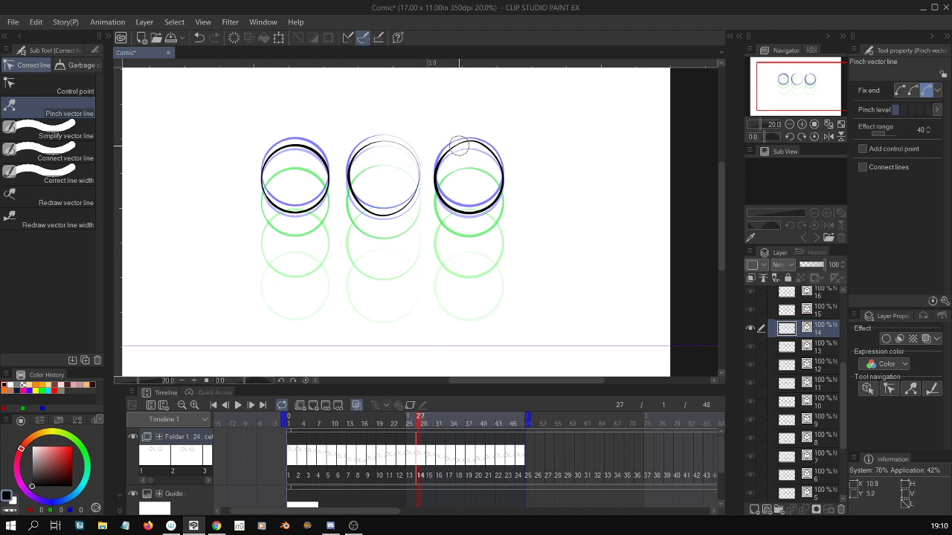
pyautogui.moveTo(470, 152)
pyautogui.mouseDown()
pyautogui.moveTo(452, 144)
pyautogui.moveTo(490, 153)
pyautogui.moveTo(504, 186)
pyautogui.moveTo(447, 202)
pyautogui.moveTo(451, 191)
pyautogui.moveTo(468, 203)
pyautogui.moveTo(452, 200)
pyautogui.moveTo(492, 195)
pyautogui.moveTo(483, 216)
pyautogui.mouseUp()
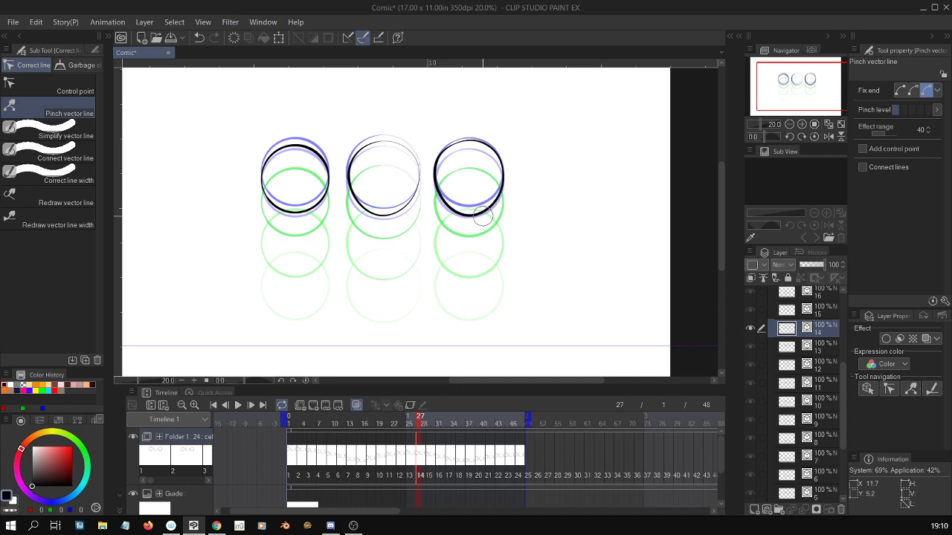
# Pull down the bottoms of the middle and right circles in cel 15 with the Pinch vector line tool and tuck in their sides
pyautogui.click(433, 461)
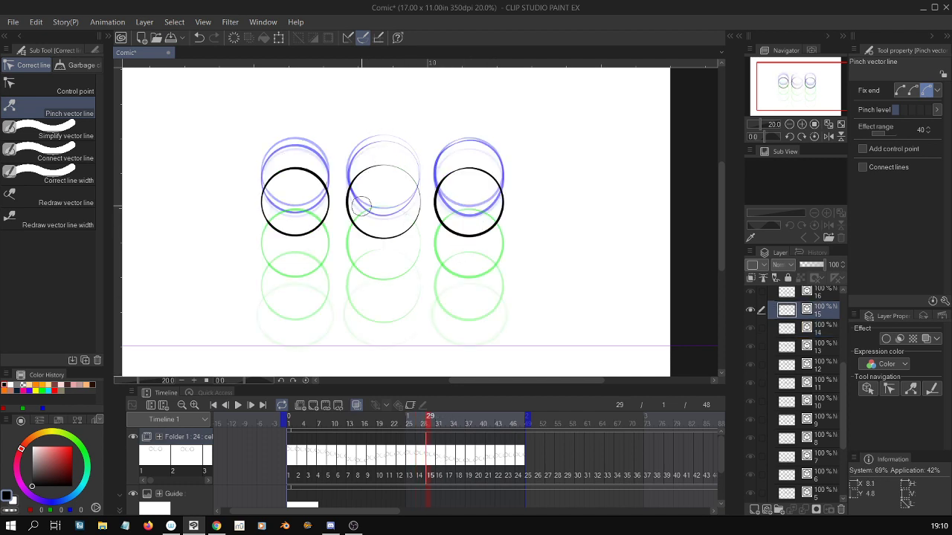
pyautogui.moveTo(349, 211)
pyautogui.mouseDown()
pyautogui.moveTo(372, 237)
pyautogui.moveTo(403, 240)
pyautogui.moveTo(392, 202)
pyautogui.moveTo(352, 185)
pyautogui.moveTo(416, 223)
pyautogui.moveTo(373, 236)
pyautogui.mouseUp()
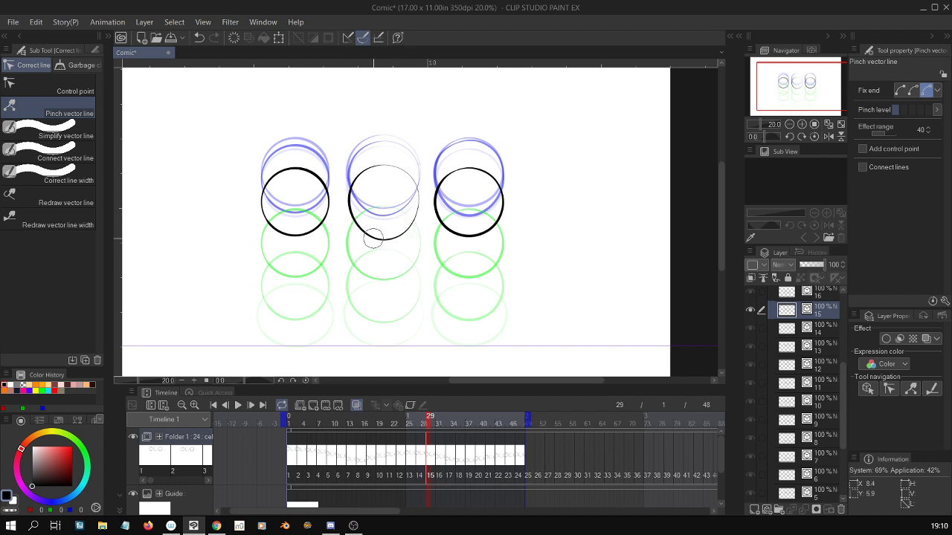
pyautogui.moveTo(460, 233)
pyautogui.mouseDown()
pyautogui.moveTo(446, 223)
pyautogui.moveTo(498, 221)
pyautogui.moveTo(457, 228)
pyautogui.mouseUp()
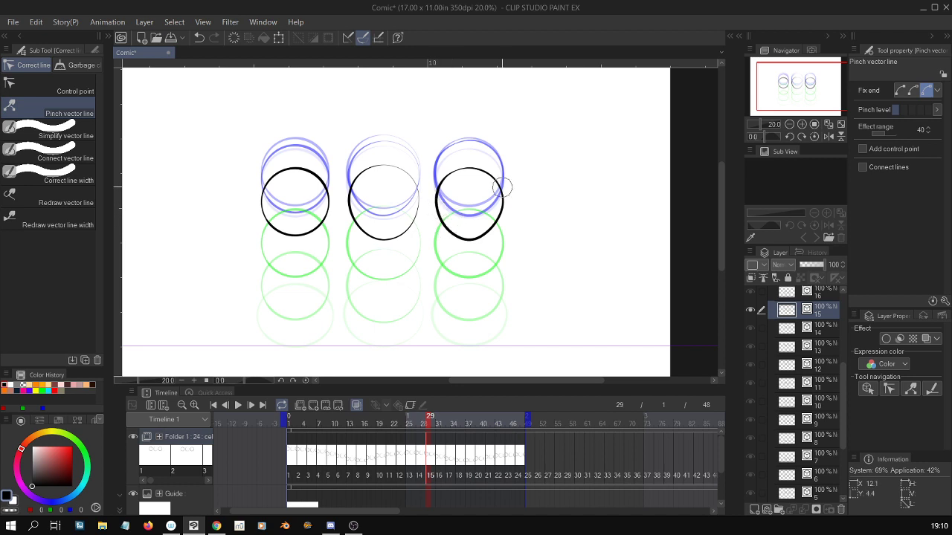
pyautogui.moveTo(502, 188)
pyautogui.mouseDown()
pyautogui.moveTo(504, 213)
pyautogui.moveTo(491, 231)
pyautogui.mouseUp()
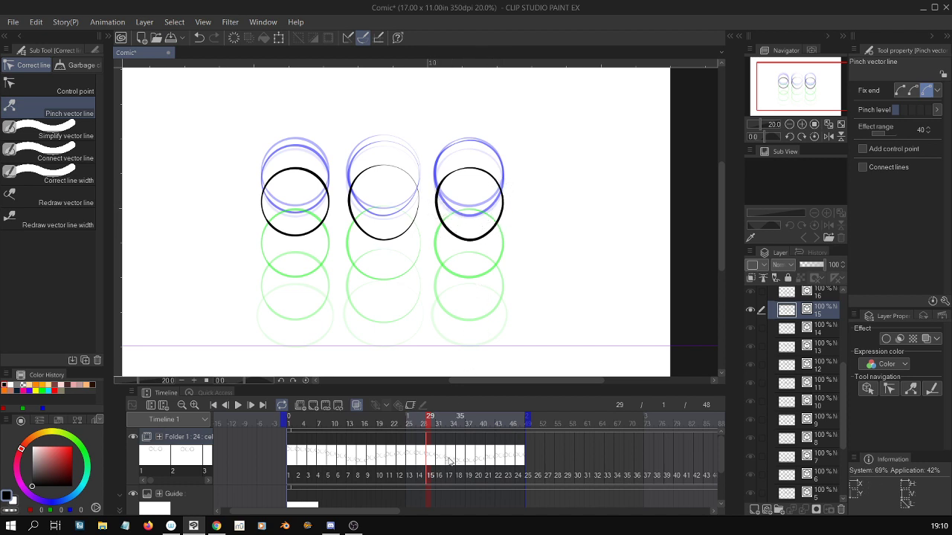
# Stretch the middle and right circles in cel 16 vertically by pinching their sides, tops and bottoms
pyautogui.click(439, 417)
pyautogui.moveTo(373, 269)
pyautogui.mouseDown()
pyautogui.moveTo(352, 256)
pyautogui.moveTo(400, 251)
pyautogui.mouseUp()
pyautogui.moveTo(353, 221)
pyautogui.mouseDown()
pyautogui.moveTo(416, 242)
pyautogui.moveTo(416, 220)
pyautogui.moveTo(404, 213)
pyautogui.moveTo(409, 268)
pyautogui.moveTo(419, 228)
pyautogui.moveTo(404, 206)
pyautogui.moveTo(389, 204)
pyautogui.moveTo(418, 252)
pyautogui.moveTo(391, 278)
pyautogui.mouseUp()
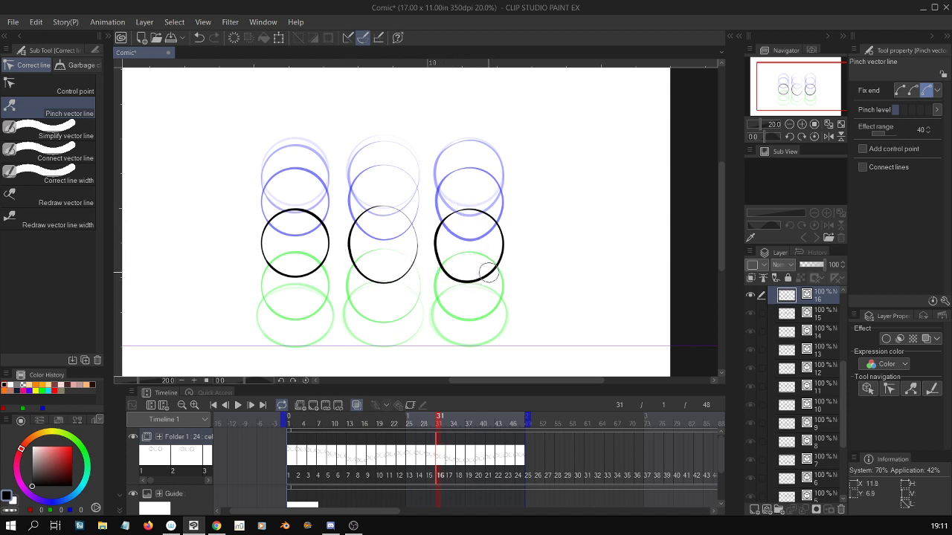
pyautogui.moveTo(488, 273)
pyautogui.mouseDown()
pyautogui.moveTo(504, 241)
pyautogui.moveTo(464, 207)
pyautogui.moveTo(441, 230)
pyautogui.moveTo(468, 207)
pyautogui.moveTo(436, 248)
pyautogui.mouseUp()
pyautogui.moveTo(496, 223); pyautogui.dragTo(496, 221)
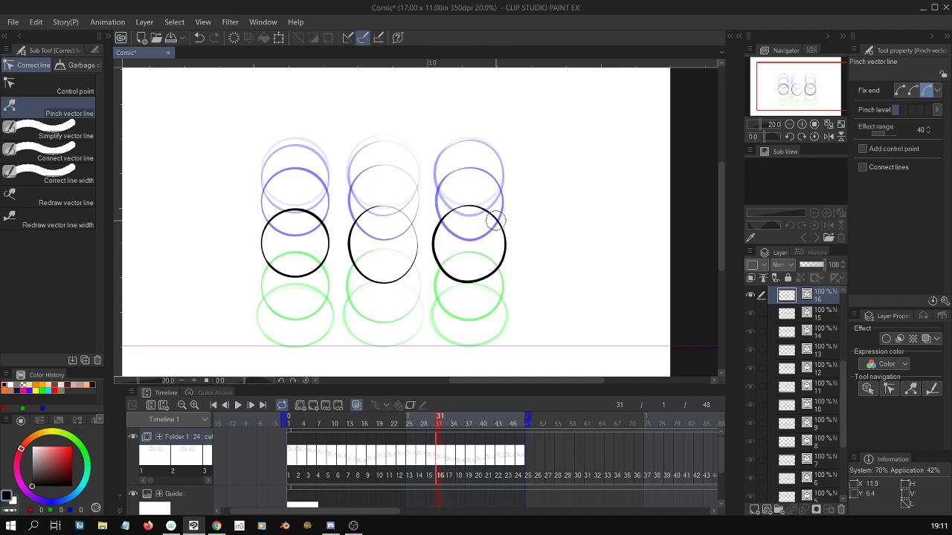
pyautogui.moveTo(507, 268)
pyautogui.mouseDown()
pyautogui.moveTo(465, 288)
pyautogui.moveTo(450, 277)
pyautogui.moveTo(494, 266)
pyautogui.mouseUp()
# Stretch the middle and right circles in cel 17 into elongated shapes by pinching their tops upward and bottoms toward the ground guide
pyautogui.click(449, 458)
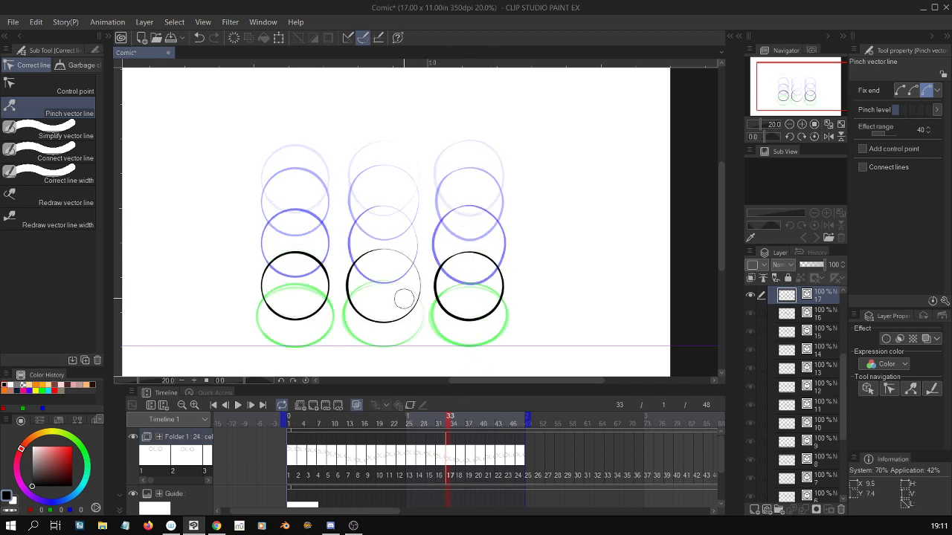
pyautogui.moveTo(347, 287); pyautogui.dragTo(350, 287)
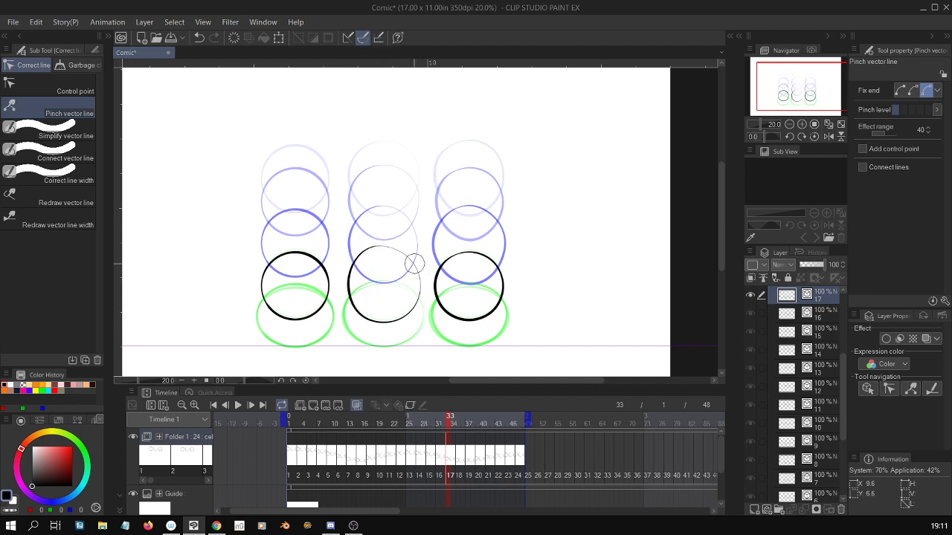
pyautogui.moveTo(418, 278)
pyautogui.mouseDown()
pyautogui.moveTo(385, 241)
pyautogui.moveTo(418, 301)
pyautogui.moveTo(401, 314)
pyautogui.moveTo(367, 316)
pyautogui.moveTo(414, 312)
pyautogui.moveTo(398, 316)
pyautogui.moveTo(416, 286)
pyautogui.moveTo(357, 308)
pyautogui.moveTo(393, 314)
pyautogui.moveTo(382, 319)
pyautogui.moveTo(354, 297)
pyautogui.moveTo(371, 319)
pyautogui.moveTo(417, 276)
pyautogui.moveTo(402, 316)
pyautogui.mouseUp()
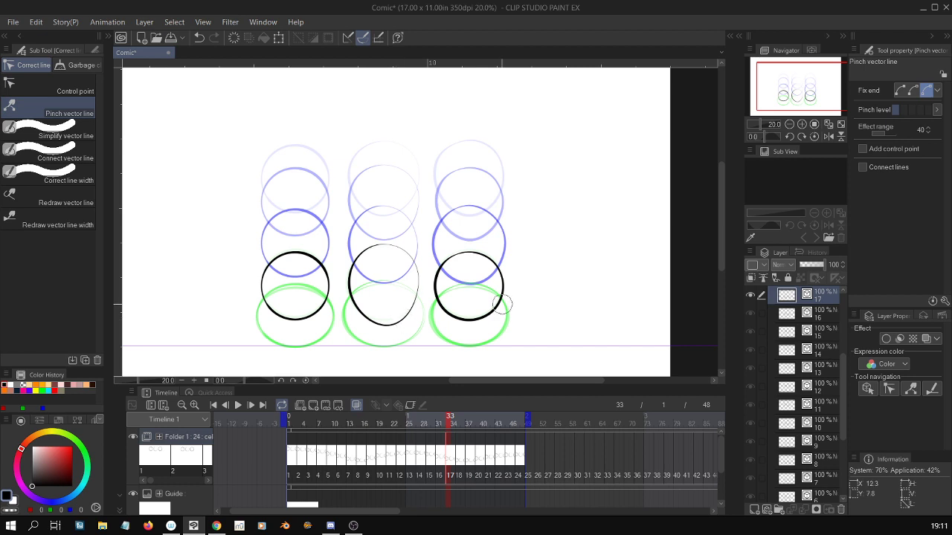
pyautogui.moveTo(461, 321); pyautogui.dragTo(455, 318)
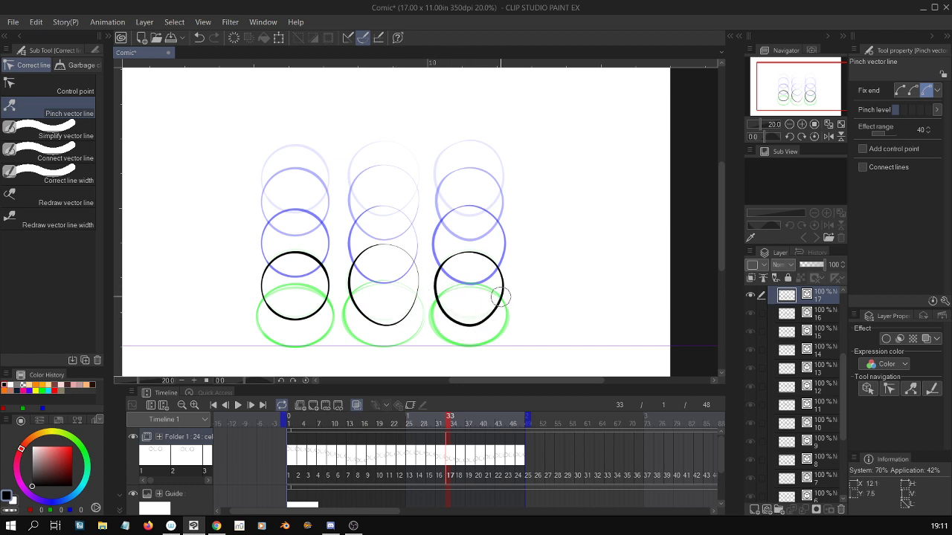
pyautogui.moveTo(500, 297)
pyautogui.mouseDown()
pyautogui.moveTo(486, 322)
pyautogui.moveTo(475, 248)
pyautogui.moveTo(435, 274)
pyautogui.moveTo(444, 264)
pyautogui.moveTo(439, 305)
pyautogui.moveTo(493, 255)
pyautogui.moveTo(468, 247)
pyautogui.moveTo(447, 261)
pyautogui.moveTo(508, 265)
pyautogui.mouseUp()
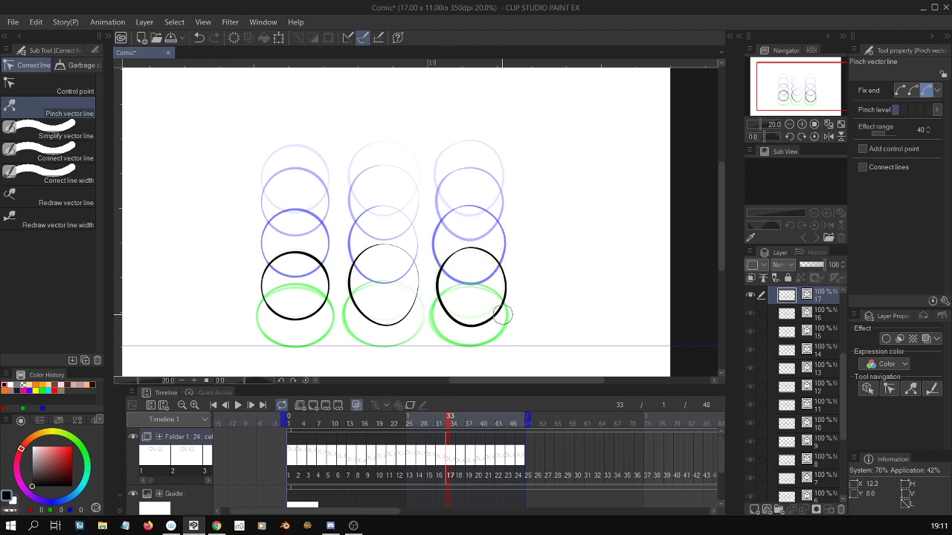
pyautogui.moveTo(501, 314)
pyautogui.mouseDown()
pyautogui.moveTo(475, 322)
pyautogui.moveTo(485, 321)
pyautogui.moveTo(446, 311)
pyautogui.moveTo(483, 324)
pyautogui.moveTo(474, 328)
pyautogui.moveTo(450, 318)
pyautogui.moveTo(504, 315)
pyautogui.moveTo(457, 320)
pyautogui.moveTo(476, 329)
pyautogui.moveTo(451, 258)
pyautogui.moveTo(449, 319)
pyautogui.moveTo(507, 300)
pyautogui.mouseUp()
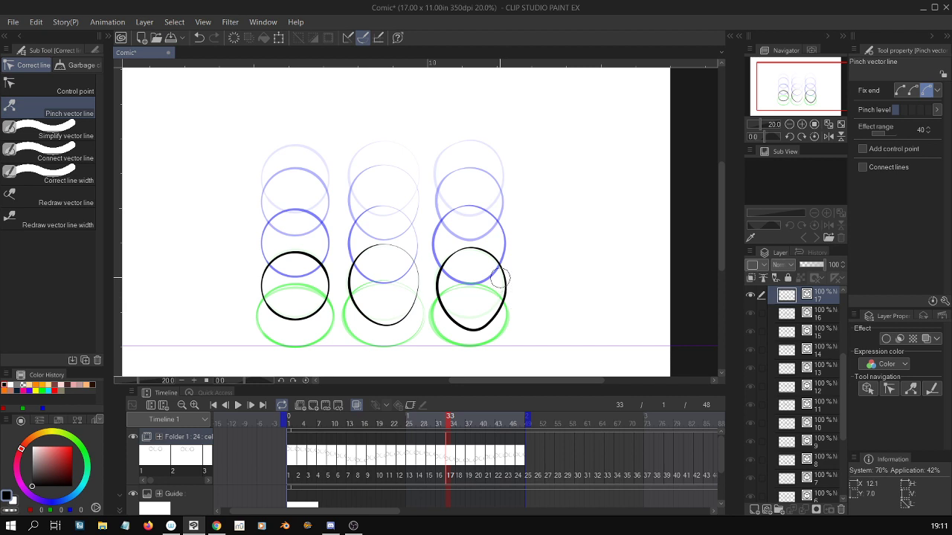
# Flatten the right shape in cel 19 against the ground guide by pinching its lower corners outward, tucking in its shoulders and lowering its top
pyautogui.click(460, 463)
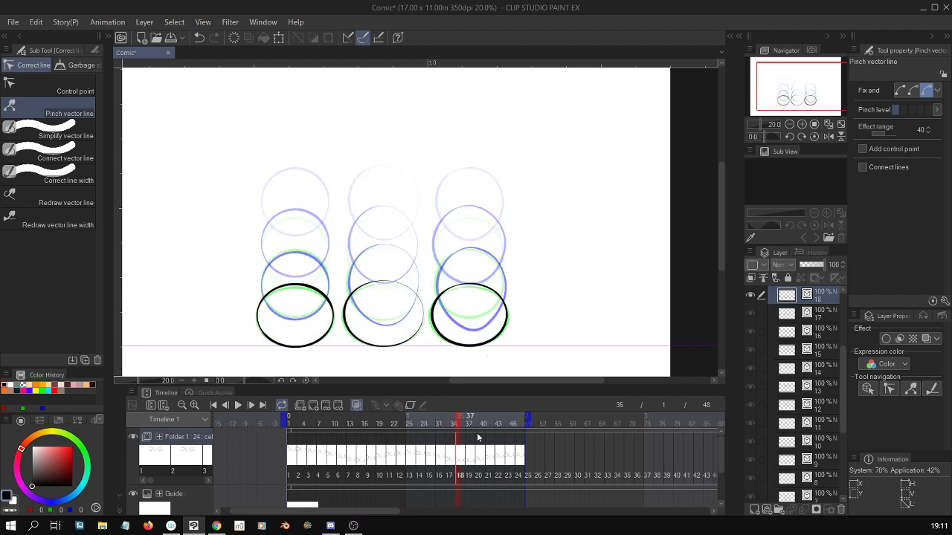
pyautogui.click(468, 465)
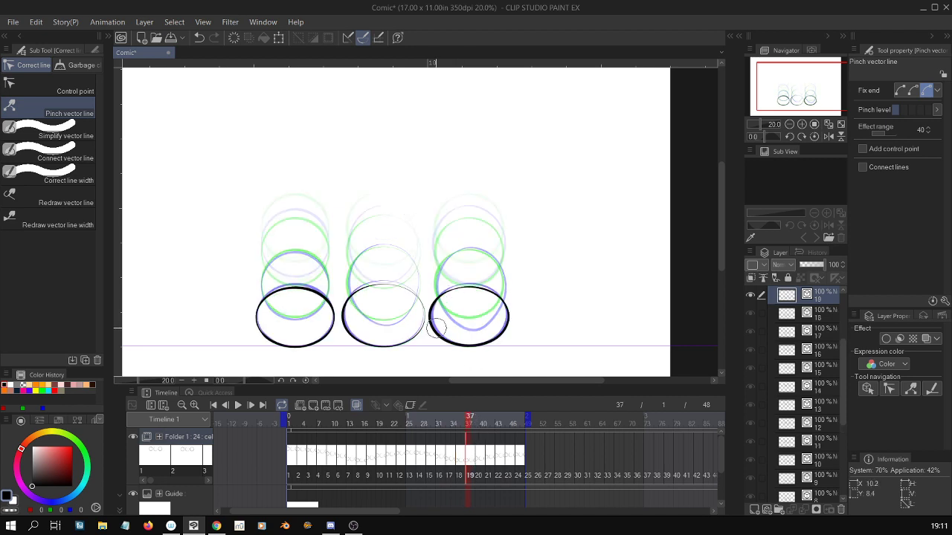
pyautogui.moveTo(434, 326); pyautogui.dragTo(427, 327)
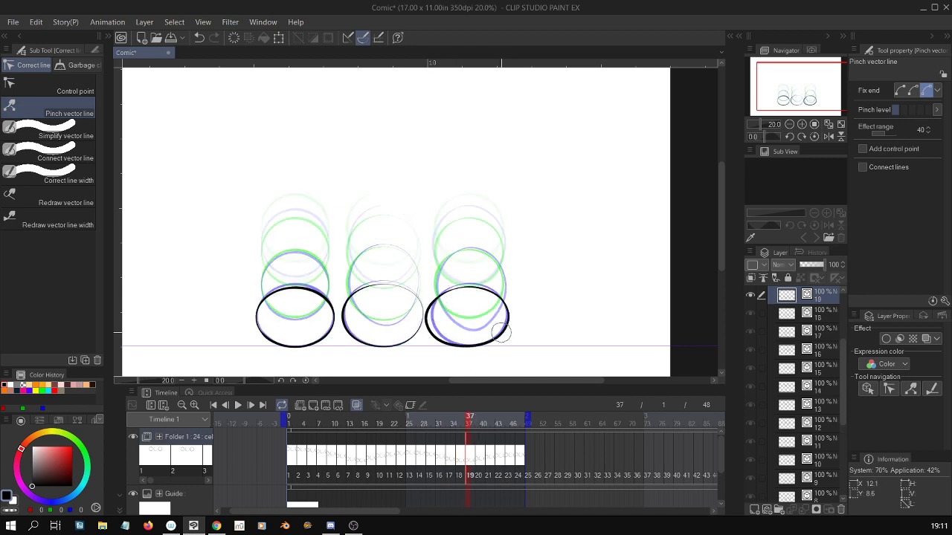
pyautogui.hotkey('ctrl', 'z')
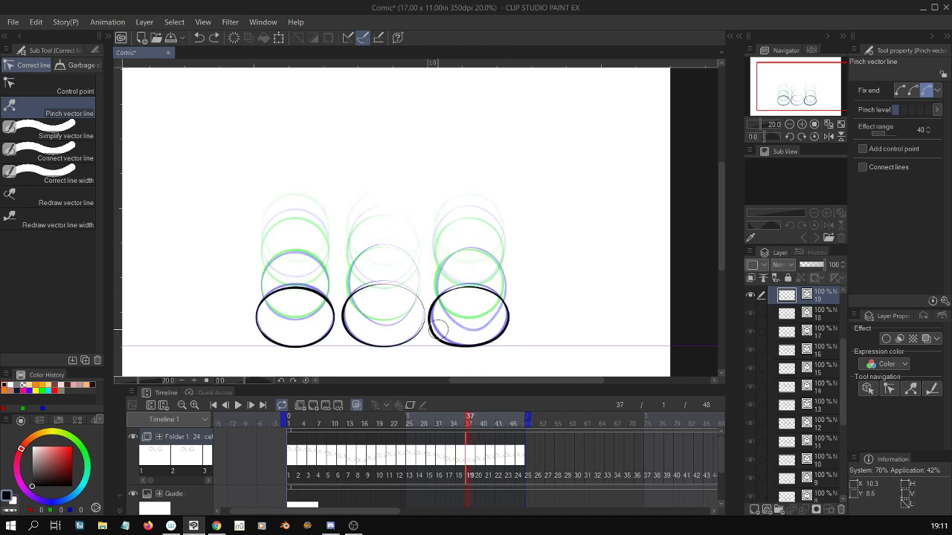
pyautogui.moveTo(438, 332); pyautogui.dragTo(443, 344)
pyautogui.scroll(1, 504, 334)
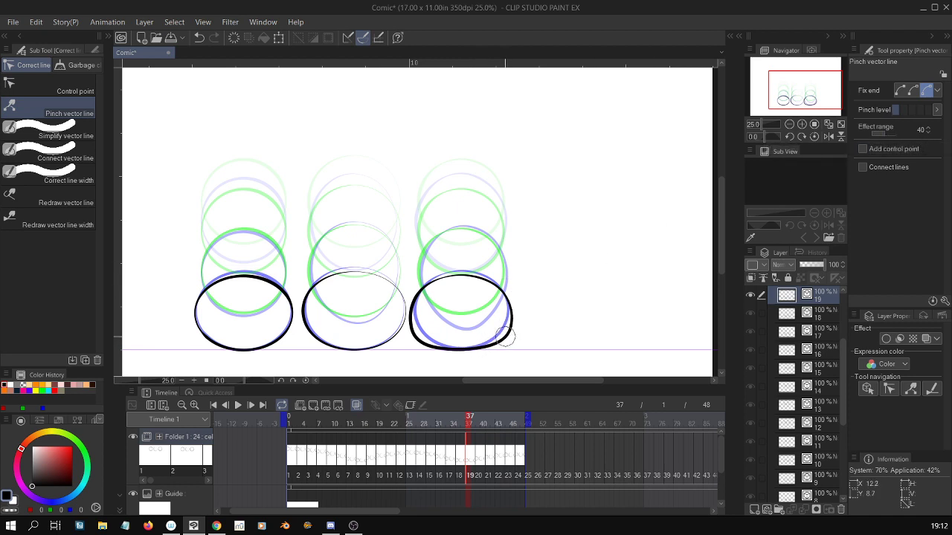
pyautogui.moveTo(417, 323); pyautogui.dragTo(414, 325)
pyautogui.moveTo(423, 288); pyautogui.dragTo(416, 304)
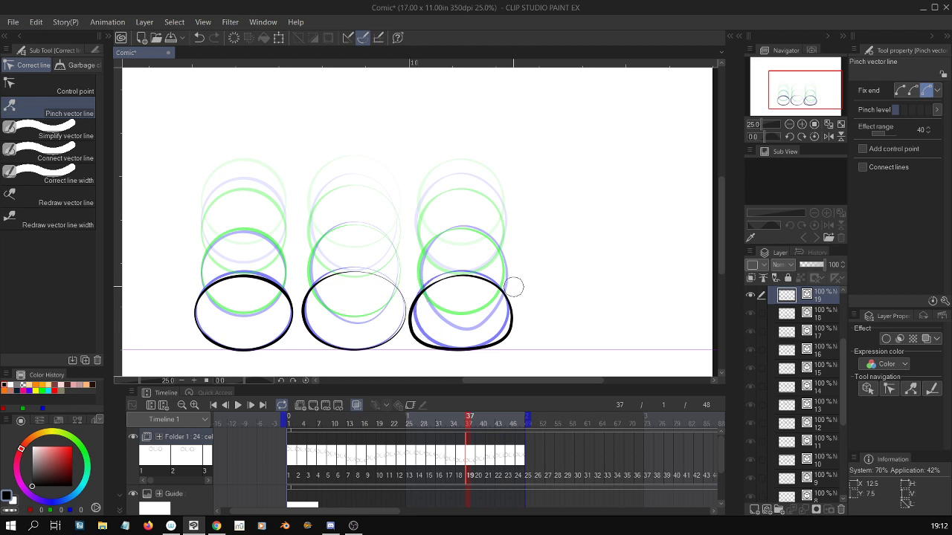
pyautogui.moveTo(503, 294); pyautogui.dragTo(507, 297)
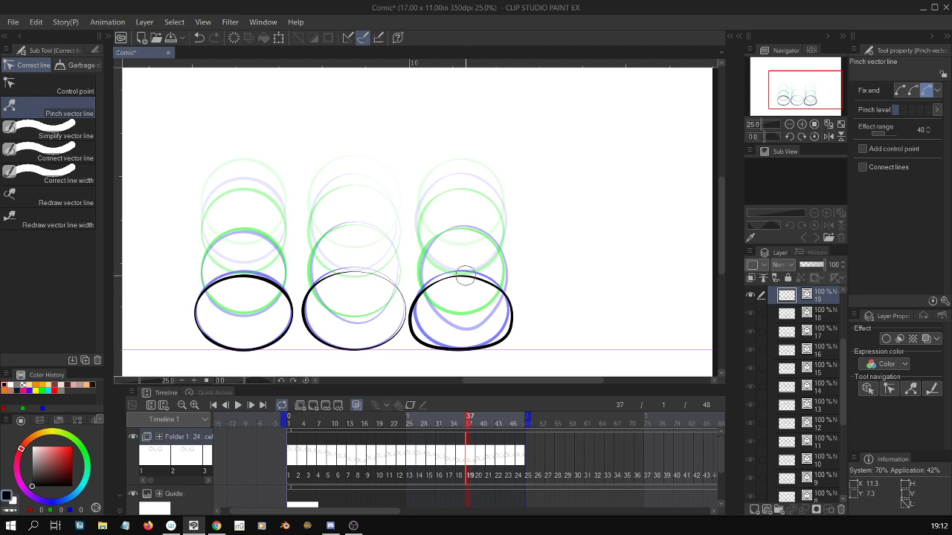
pyautogui.moveTo(463, 276); pyautogui.dragTo(463, 278)
pyautogui.moveTo(511, 305)
pyautogui.mouseDown()
pyautogui.moveTo(509, 337)
pyautogui.moveTo(513, 307)
pyautogui.mouseUp()
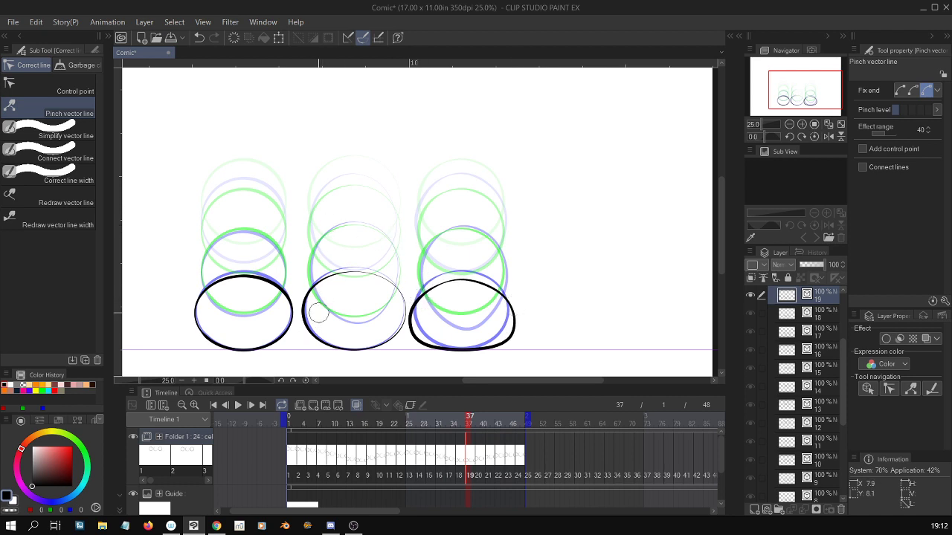
# Widen the lower corners of the middle shape in cel 19 along the ground guide and adjust its shoulders with the Pinch vector line tool
pyautogui.moveTo(316, 309)
pyautogui.mouseDown()
pyautogui.moveTo(303, 329)
pyautogui.moveTo(327, 293)
pyautogui.mouseUp()
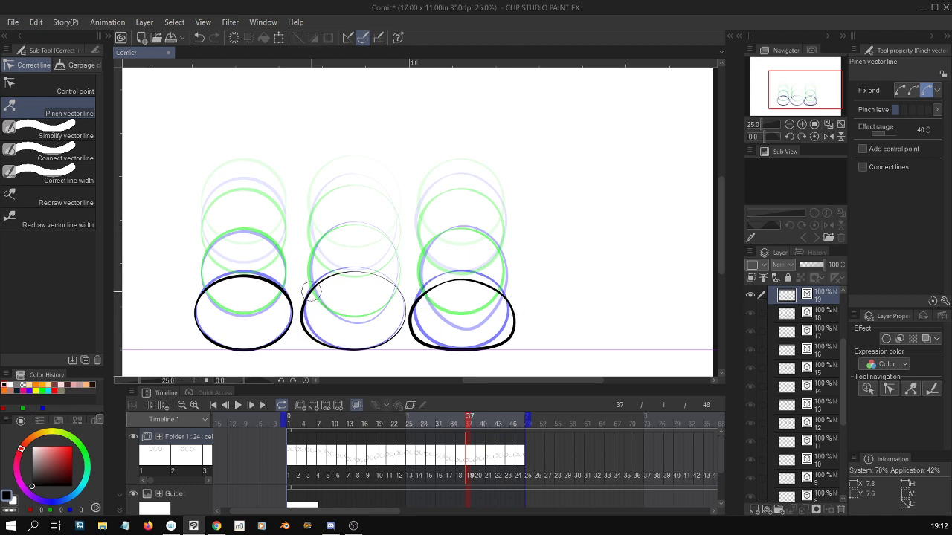
pyautogui.moveTo(393, 342)
pyautogui.mouseDown()
pyautogui.moveTo(383, 329)
pyautogui.moveTo(388, 335)
pyautogui.moveTo(369, 344)
pyautogui.mouseUp()
pyautogui.moveTo(401, 289); pyautogui.dragTo(398, 290)
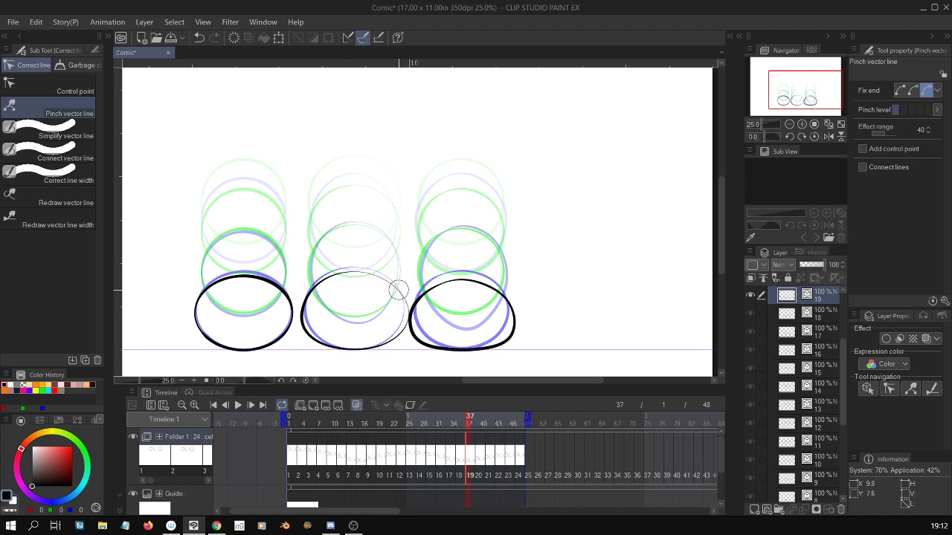
pyautogui.moveTo(327, 325); pyautogui.dragTo(303, 332)
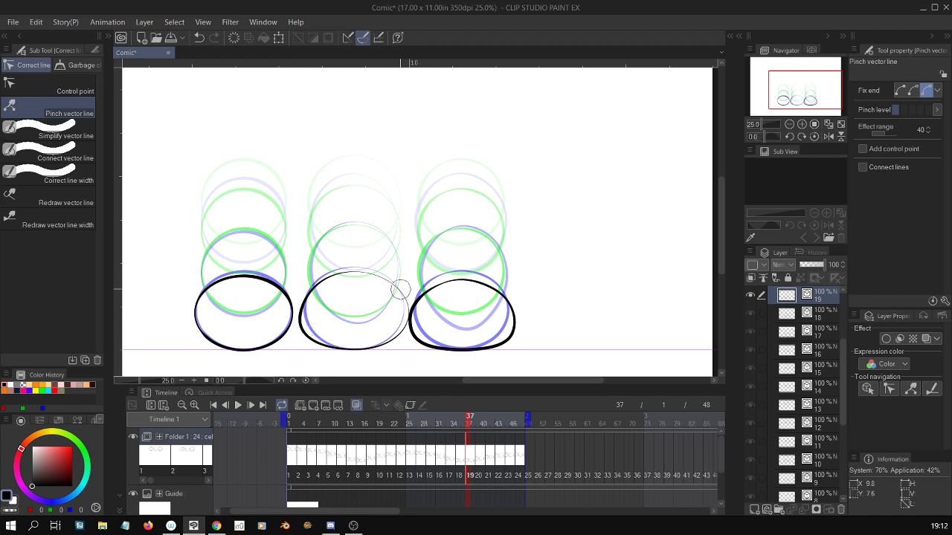
pyautogui.moveTo(393, 336); pyautogui.dragTo(402, 337)
# Reshape the middle and right circles in cel 20 with the Pinch vector line tool, giving them raised tops and wide, flattened bottoms
pyautogui.click(479, 462)
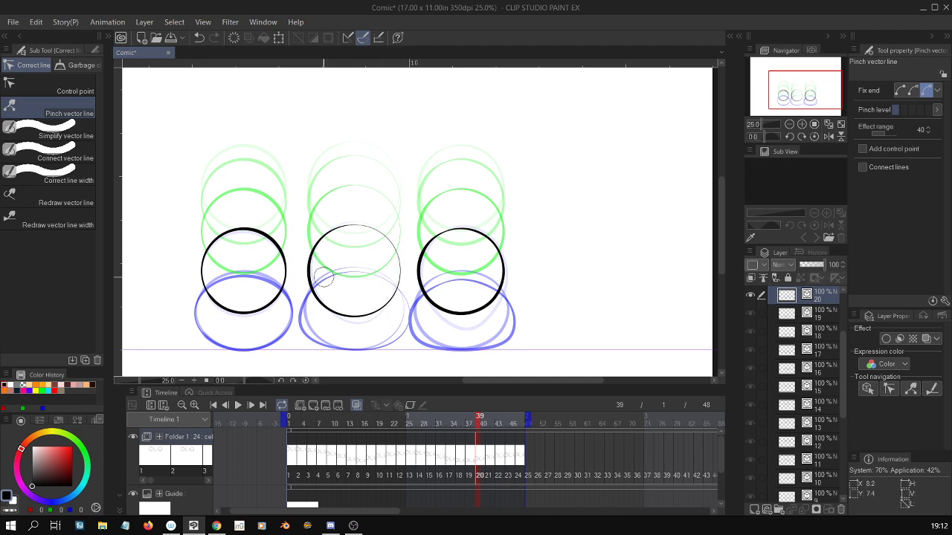
pyautogui.moveTo(323, 276)
pyautogui.mouseDown()
pyautogui.moveTo(317, 247)
pyautogui.moveTo(326, 234)
pyautogui.moveTo(391, 230)
pyautogui.moveTo(383, 239)
pyautogui.moveTo(393, 303)
pyautogui.moveTo(339, 284)
pyautogui.moveTo(317, 302)
pyautogui.moveTo(391, 254)
pyautogui.mouseUp()
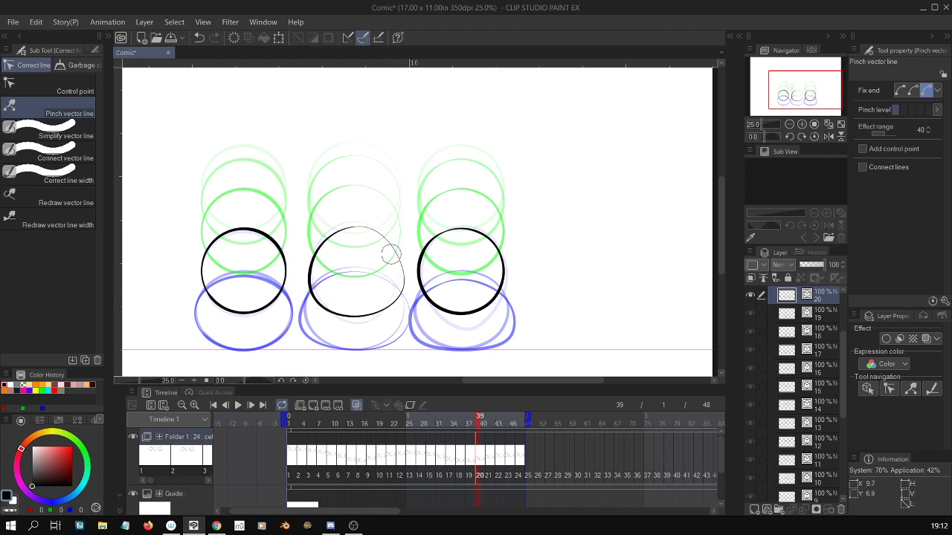
pyautogui.moveTo(332, 236)
pyautogui.mouseDown()
pyautogui.moveTo(340, 230)
pyautogui.moveTo(305, 283)
pyautogui.moveTo(376, 276)
pyautogui.moveTo(316, 258)
pyautogui.moveTo(357, 297)
pyautogui.moveTo(356, 318)
pyautogui.mouseUp()
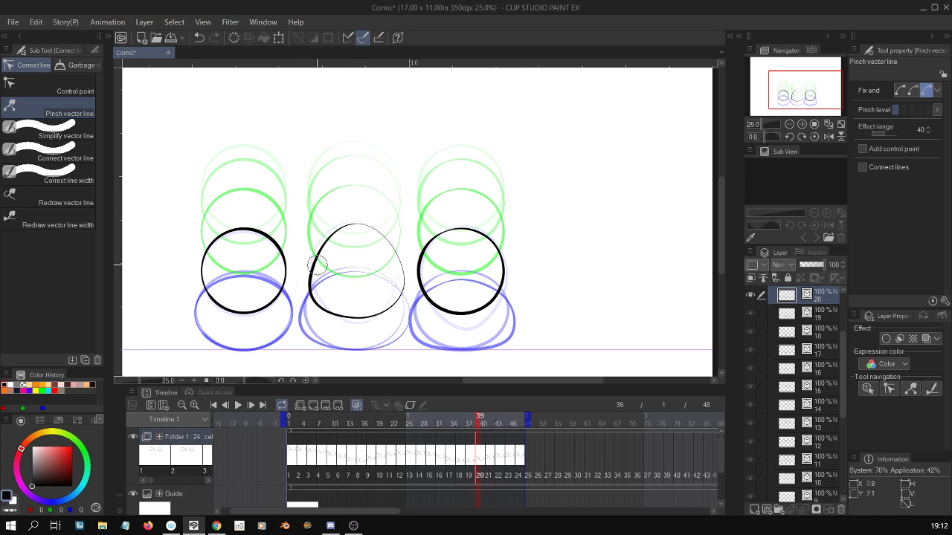
pyautogui.moveTo(317, 264); pyautogui.dragTo(327, 282)
pyautogui.moveTo(438, 309)
pyautogui.mouseDown()
pyautogui.moveTo(429, 279)
pyautogui.moveTo(458, 314)
pyautogui.moveTo(494, 277)
pyautogui.moveTo(501, 289)
pyautogui.moveTo(471, 215)
pyautogui.moveTo(431, 245)
pyautogui.moveTo(496, 242)
pyautogui.moveTo(508, 286)
pyautogui.mouseUp()
pyautogui.moveTo(434, 282)
pyautogui.mouseDown()
pyautogui.moveTo(423, 262)
pyautogui.moveTo(422, 293)
pyautogui.moveTo(426, 247)
pyautogui.moveTo(480, 228)
pyautogui.moveTo(437, 234)
pyautogui.moveTo(499, 238)
pyautogui.moveTo(499, 253)
pyautogui.moveTo(496, 237)
pyautogui.mouseUp()
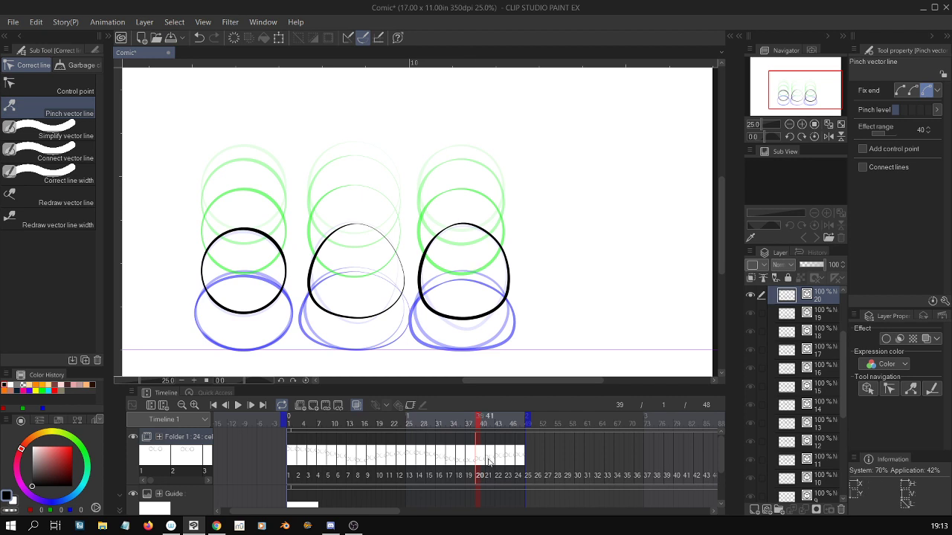
# Pinch the middle and right circles in cel 21 into taller shapes with fuller lower halves
pyautogui.click(487, 431)
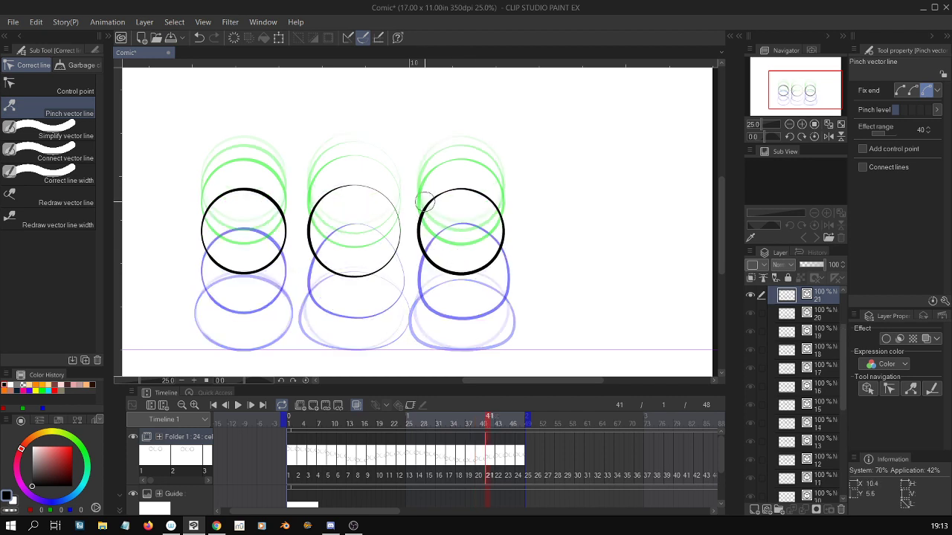
pyautogui.moveTo(430, 202)
pyautogui.mouseDown()
pyautogui.moveTo(427, 254)
pyautogui.moveTo(460, 274)
pyautogui.moveTo(496, 257)
pyautogui.moveTo(492, 266)
pyautogui.moveTo(504, 249)
pyautogui.moveTo(500, 216)
pyautogui.moveTo(479, 201)
pyautogui.moveTo(492, 271)
pyautogui.moveTo(438, 263)
pyautogui.mouseUp()
pyautogui.moveTo(325, 198)
pyautogui.mouseDown()
pyautogui.moveTo(395, 203)
pyautogui.moveTo(322, 193)
pyautogui.moveTo(355, 183)
pyautogui.mouseUp()
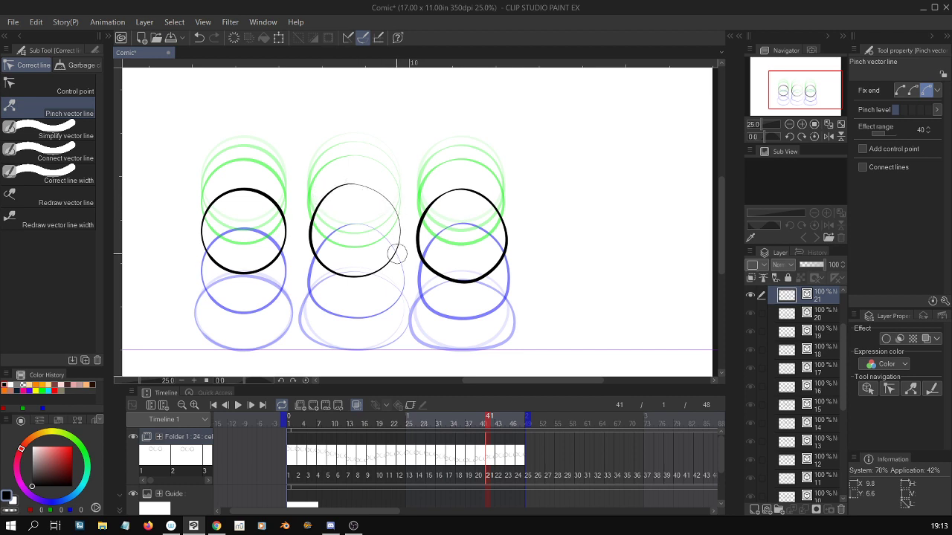
pyautogui.moveTo(328, 264); pyautogui.dragTo(327, 264)
pyautogui.moveTo(349, 259)
pyautogui.mouseDown()
pyautogui.moveTo(321, 265)
pyautogui.moveTo(369, 278)
pyautogui.mouseUp()
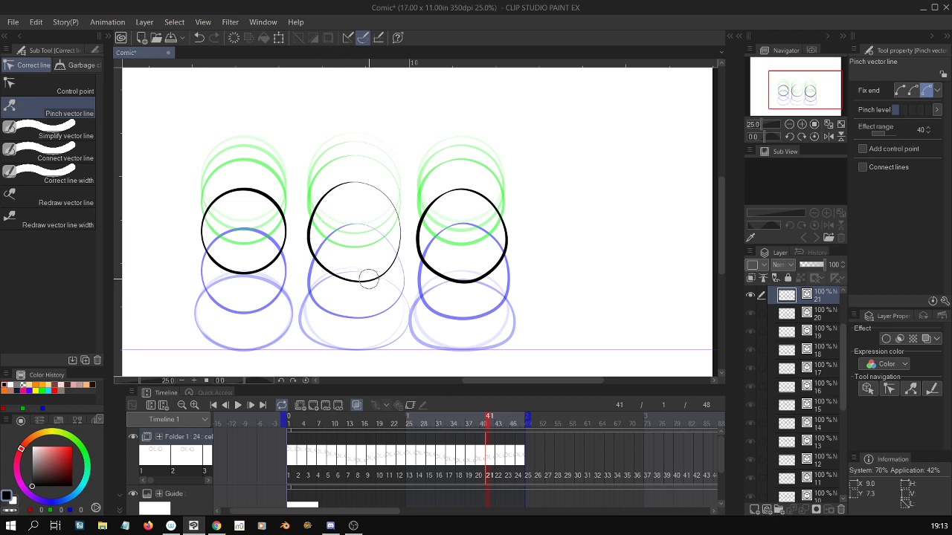
# Stretch the middle circle in cel 22 upward into an egg shape by pinching its top, sides and bottom
pyautogui.click(496, 458)
pyautogui.moveTo(320, 165); pyautogui.dragTo(352, 151)
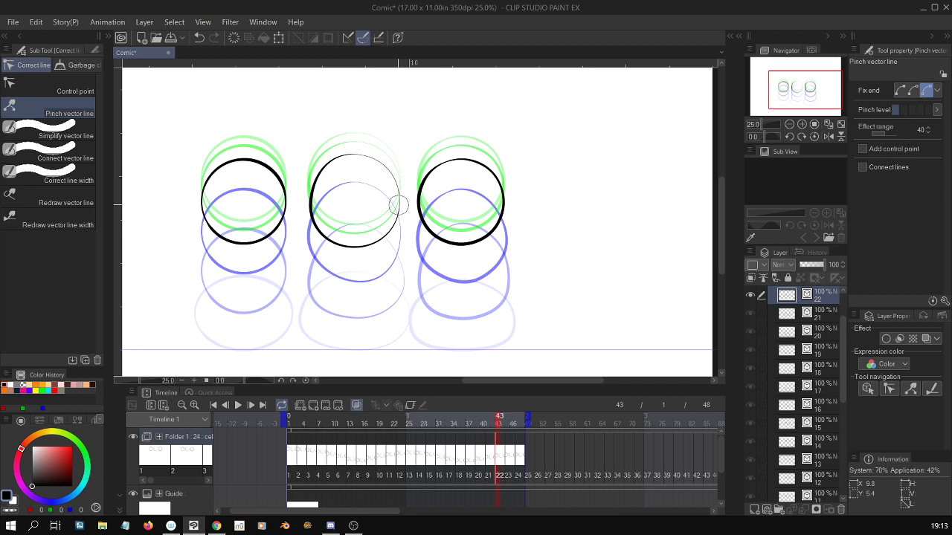
pyautogui.moveTo(318, 227); pyautogui.dragTo(322, 225)
pyautogui.moveTo(387, 244); pyautogui.dragTo(350, 244)
pyautogui.moveTo(313, 200); pyautogui.dragTo(351, 148)
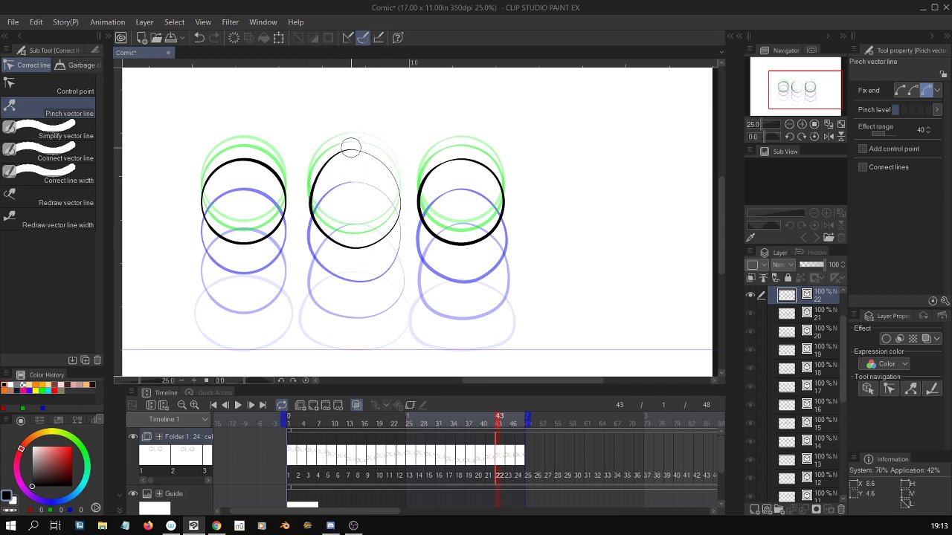
# Pinch the right circle in cel 22 into a slightly taller shape with a raised top and lowered bottom
pyautogui.moveTo(457, 168)
pyautogui.mouseDown()
pyautogui.moveTo(454, 156)
pyautogui.moveTo(446, 172)
pyautogui.moveTo(430, 168)
pyautogui.mouseUp()
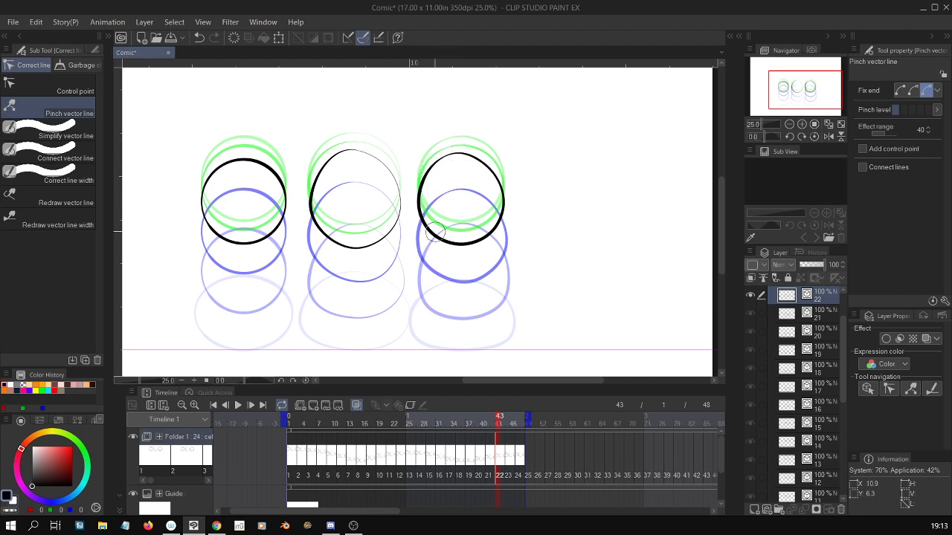
pyautogui.moveTo(435, 231)
pyautogui.mouseDown()
pyautogui.moveTo(473, 247)
pyautogui.moveTo(504, 213)
pyautogui.mouseUp()
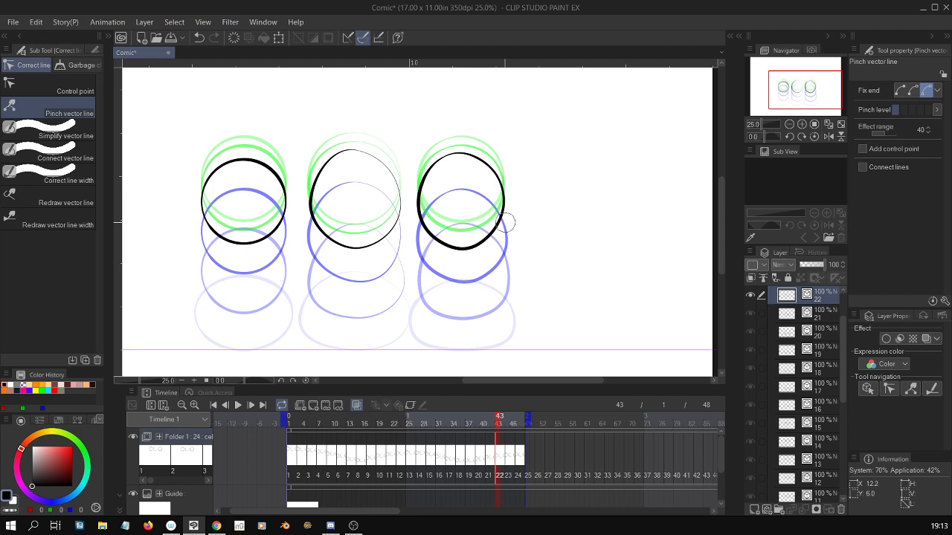
# Stretch the middle circle in cel 23 slightly upward and adjust its lower curves with the Pinch vector line tool
pyautogui.click(510, 446)
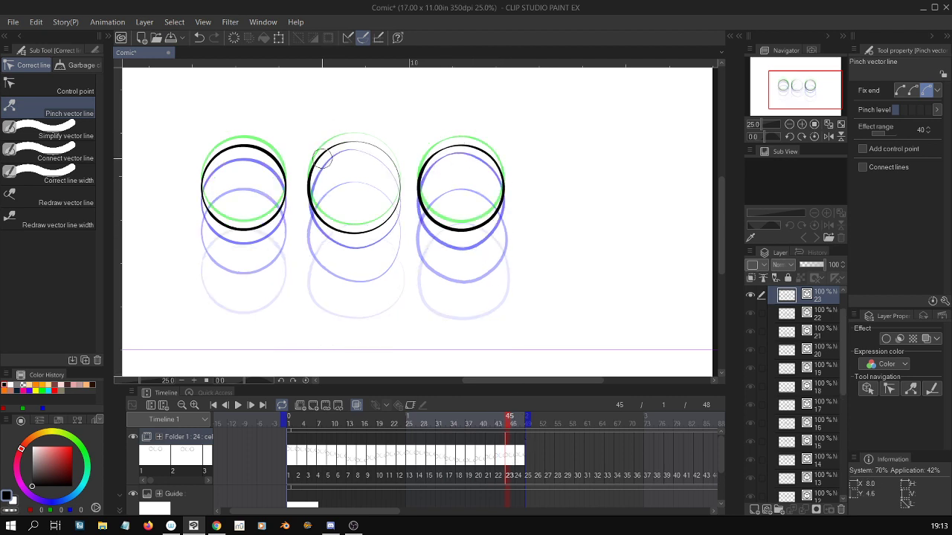
pyautogui.moveTo(322, 158)
pyautogui.mouseDown()
pyautogui.moveTo(352, 138)
pyautogui.moveTo(380, 143)
pyautogui.moveTo(353, 138)
pyautogui.mouseUp()
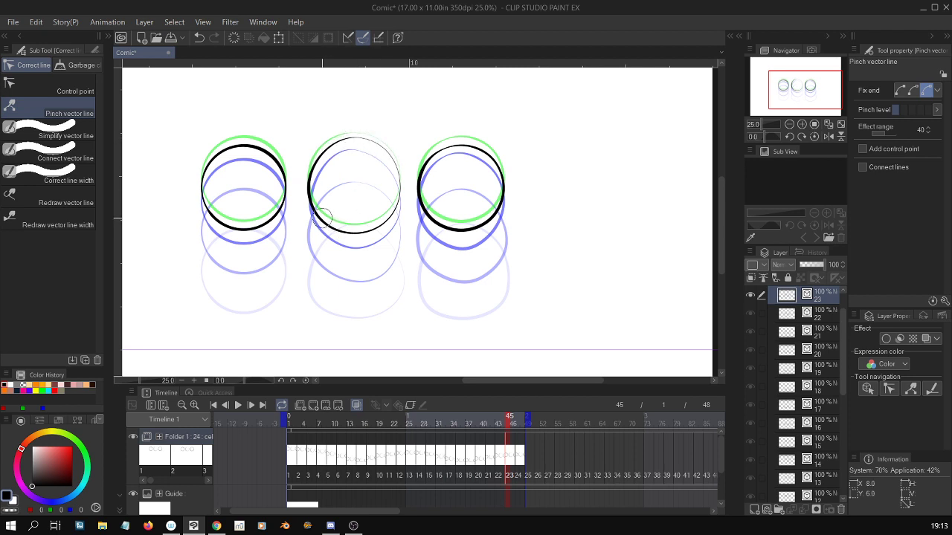
pyautogui.moveTo(324, 216)
pyautogui.mouseDown()
pyautogui.moveTo(397, 225)
pyautogui.moveTo(333, 223)
pyautogui.mouseUp()
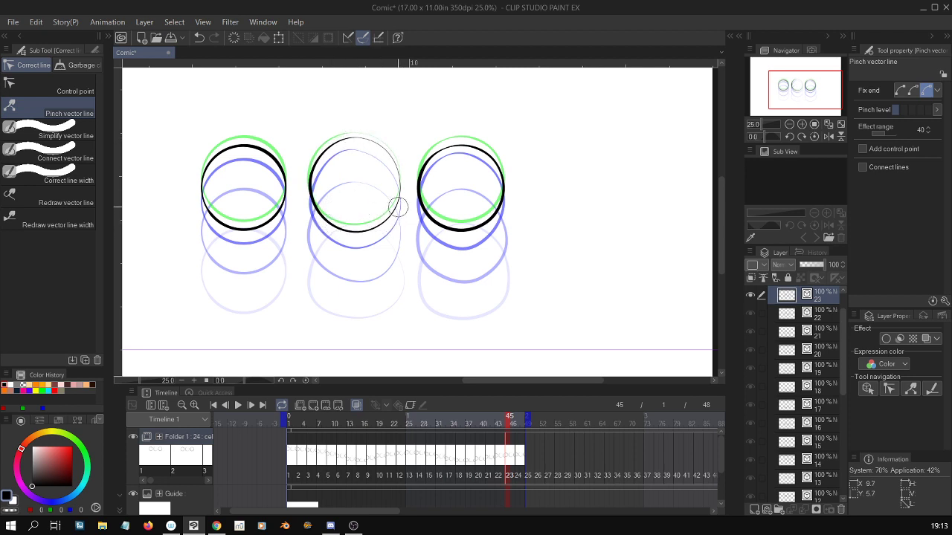
pyautogui.moveTo(398, 206); pyautogui.dragTo(388, 215)
pyautogui.moveTo(397, 166); pyautogui.dragTo(400, 162)
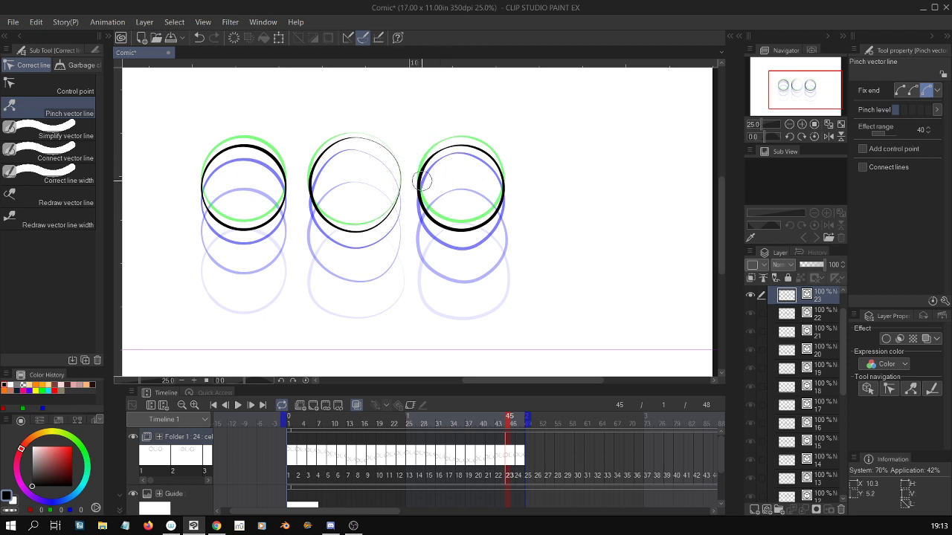
# Pinch the top, bottom and side of the right circle in cel 23 to make it slightly taller
pyautogui.moveTo(421, 181); pyautogui.dragTo(419, 182)
pyautogui.moveTo(484, 152); pyautogui.dragTo(449, 144)
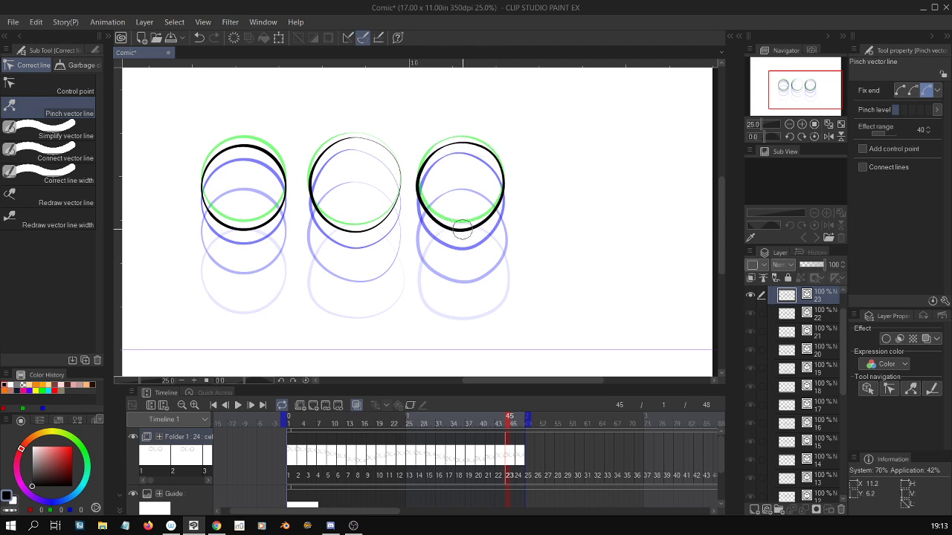
pyautogui.moveTo(462, 228)
pyautogui.mouseDown()
pyautogui.moveTo(489, 233)
pyautogui.moveTo(485, 218)
pyautogui.mouseUp()
pyautogui.moveTo(417, 187); pyautogui.dragTo(420, 183)
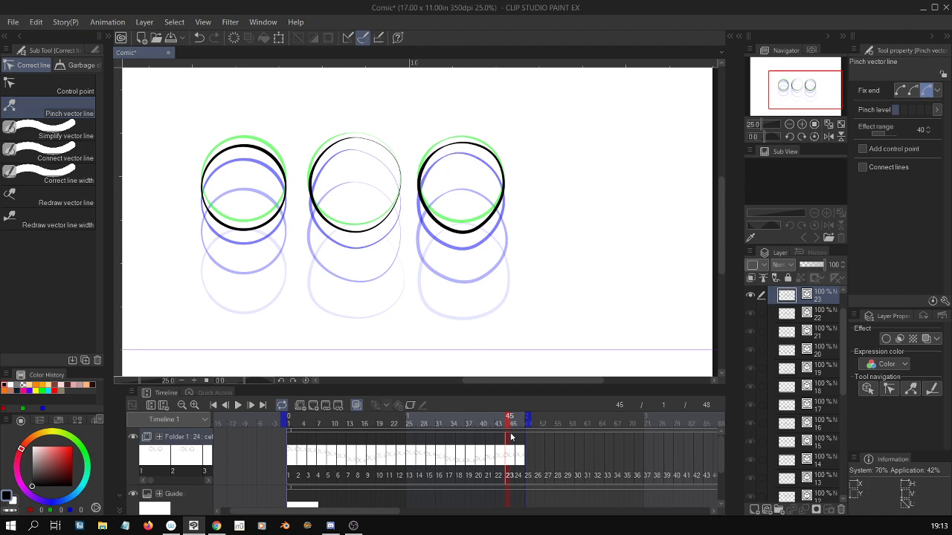
# Reshape the right circle in cel 6 with the Pinch vector line tool, narrowing its upper half and lowering its bottom
pyautogui.click(518, 458)
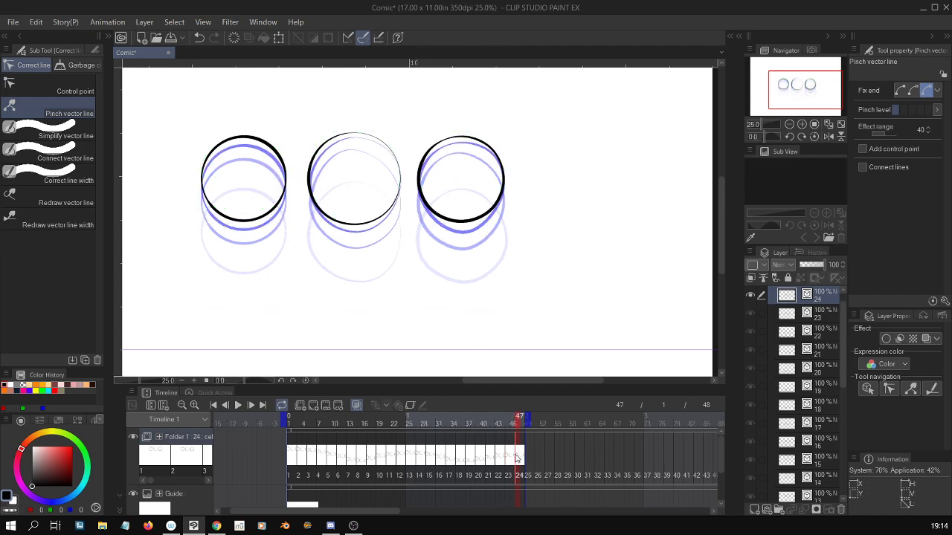
pyautogui.click(340, 460)
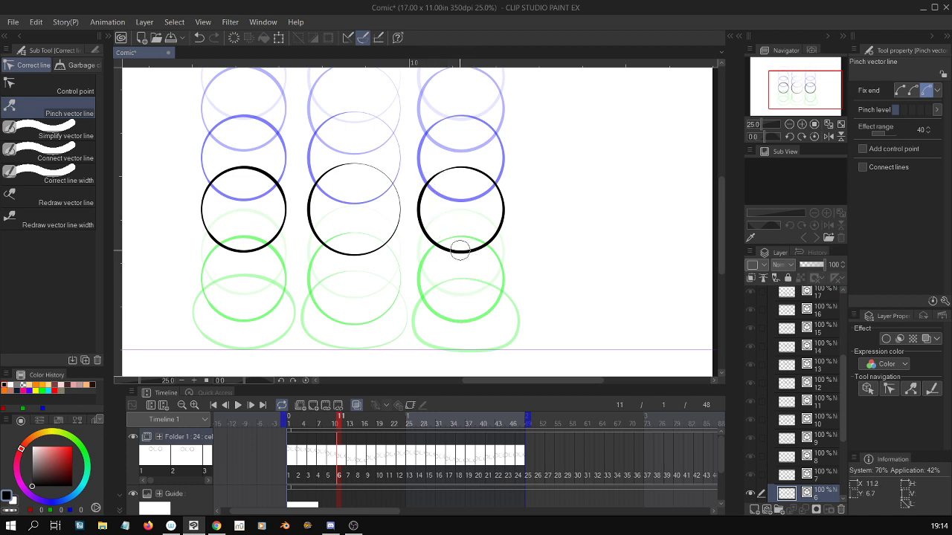
pyautogui.moveTo(459, 248)
pyautogui.mouseDown()
pyautogui.moveTo(456, 260)
pyautogui.moveTo(446, 256)
pyautogui.moveTo(424, 226)
pyautogui.mouseUp()
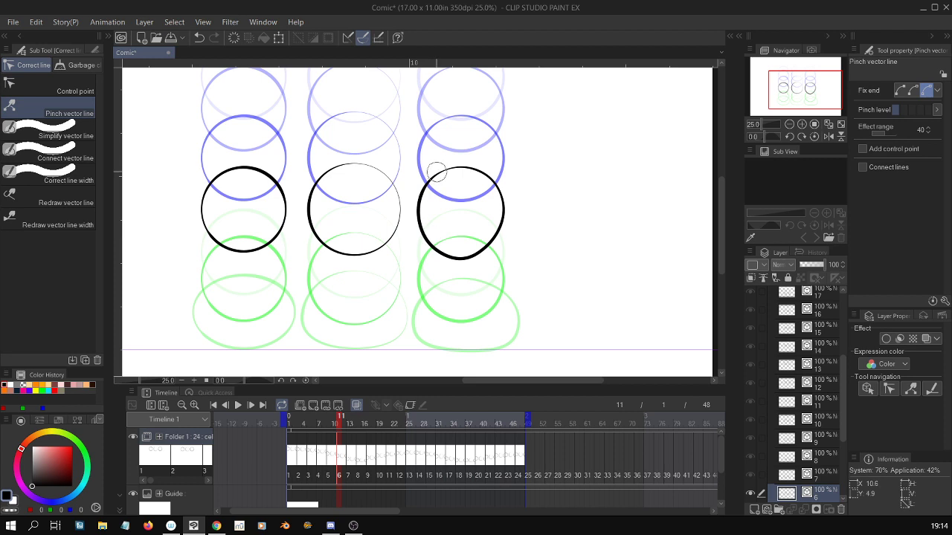
pyautogui.moveTo(432, 174); pyautogui.dragTo(487, 176)
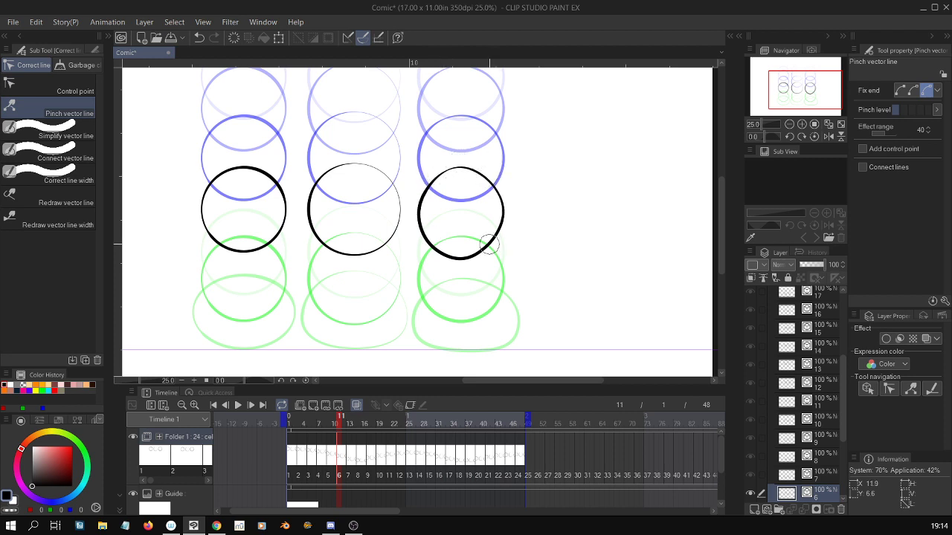
pyautogui.moveTo(489, 243); pyautogui.dragTo(498, 241)
pyautogui.moveTo(430, 239); pyautogui.dragTo(421, 224)
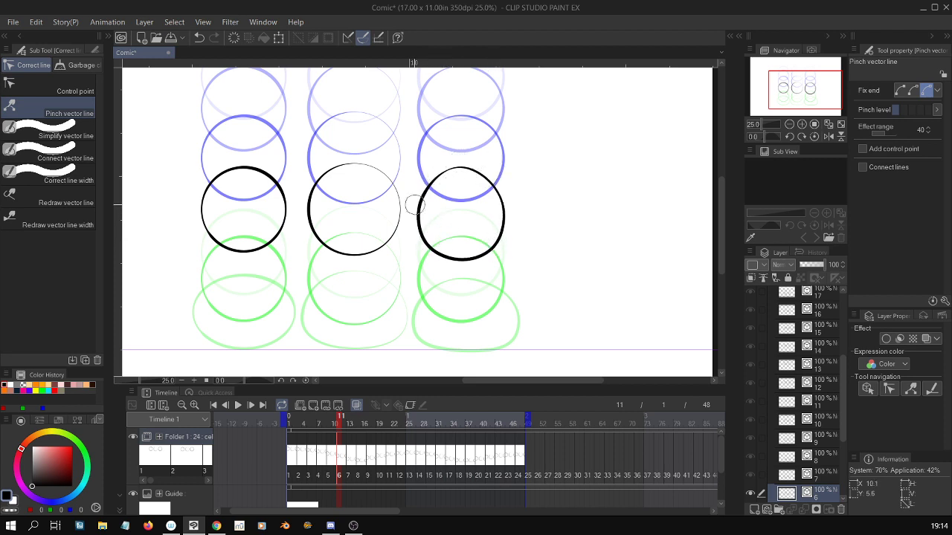
# Pinch the middle circle in cel 6 into an egg shape with narrower shoulders and a fuller, lowered bottom
pyautogui.moveTo(317, 173); pyautogui.dragTo(312, 177)
pyautogui.moveTo(387, 178); pyautogui.dragTo(384, 176)
pyautogui.moveTo(324, 165); pyautogui.dragTo(323, 166)
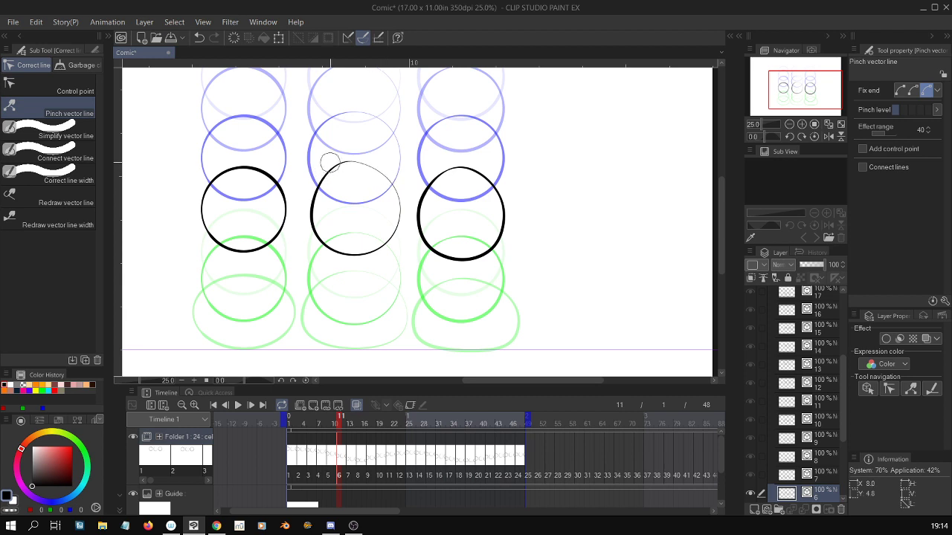
pyautogui.moveTo(393, 181); pyautogui.dragTo(394, 187)
pyautogui.moveTo(355, 161); pyautogui.dragTo(360, 159)
pyautogui.moveTo(319, 232); pyautogui.dragTo(316, 234)
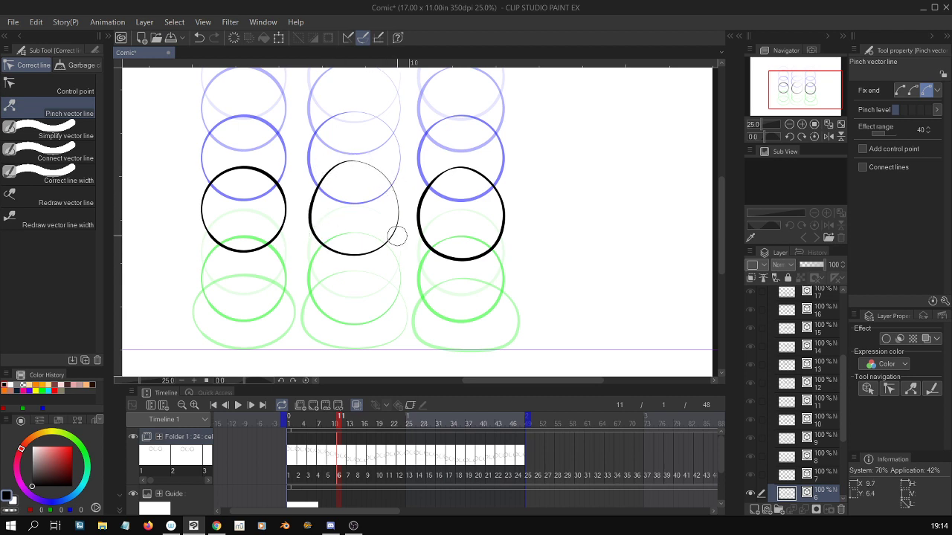
pyautogui.moveTo(389, 238); pyautogui.dragTo(399, 227)
pyautogui.moveTo(360, 255); pyautogui.dragTo(350, 260)
# Stretch the middle and right circles in cel 5 downward by pinching their sides and bottoms
pyautogui.click(327, 462)
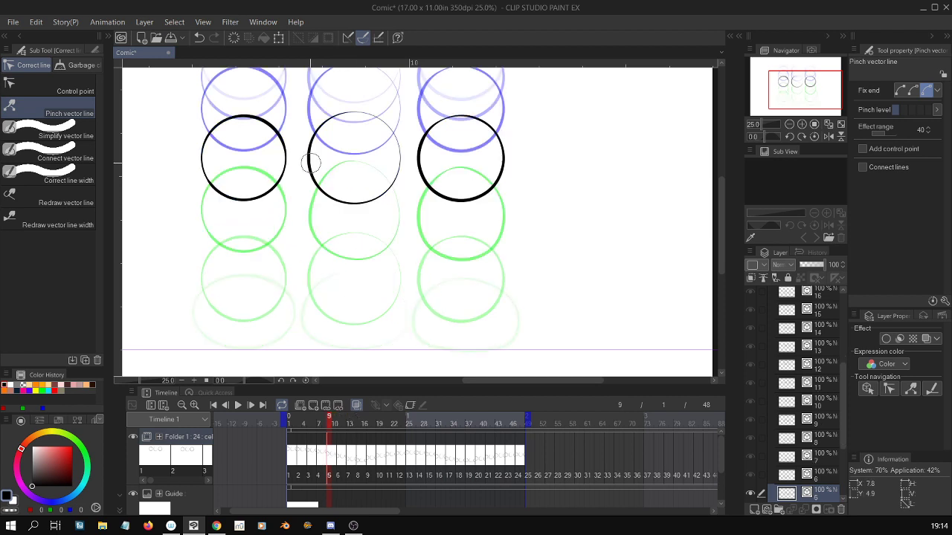
pyautogui.moveTo(311, 163); pyautogui.dragTo(313, 162)
pyautogui.moveTo(387, 125); pyautogui.dragTo(329, 121)
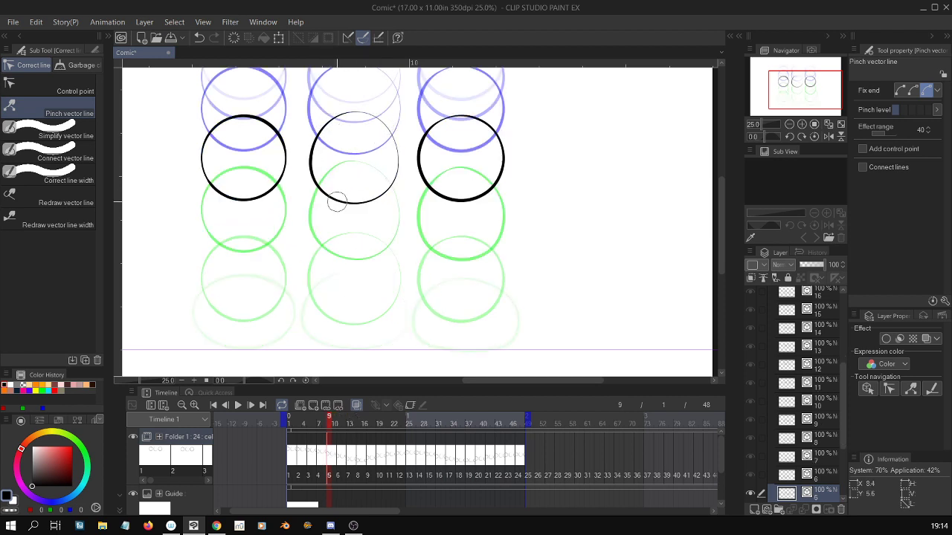
pyautogui.moveTo(337, 201); pyautogui.dragTo(382, 195)
pyautogui.moveTo(446, 187)
pyautogui.mouseDown()
pyautogui.moveTo(472, 207)
pyautogui.moveTo(504, 175)
pyautogui.moveTo(496, 190)
pyautogui.moveTo(494, 131)
pyautogui.moveTo(426, 132)
pyautogui.moveTo(476, 117)
pyautogui.moveTo(495, 133)
pyautogui.moveTo(506, 176)
pyautogui.mouseUp()
pyautogui.moveTo(464, 206); pyautogui.dragTo(466, 209)
pyautogui.moveTo(417, 165); pyautogui.dragTo(421, 163)
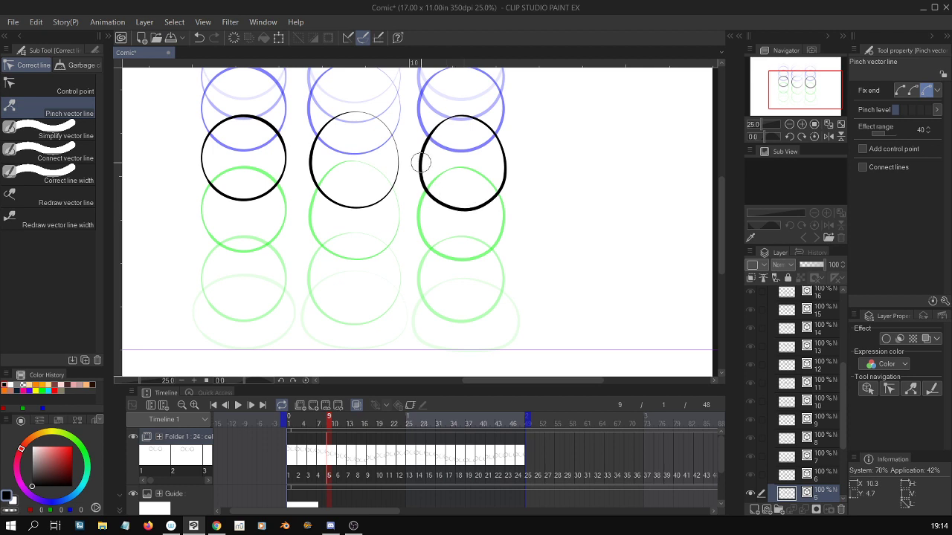
# Stretch the middle and right circles in cel 4 downward and toward the lower right with the Pinch vector line tool
pyautogui.click(320, 457)
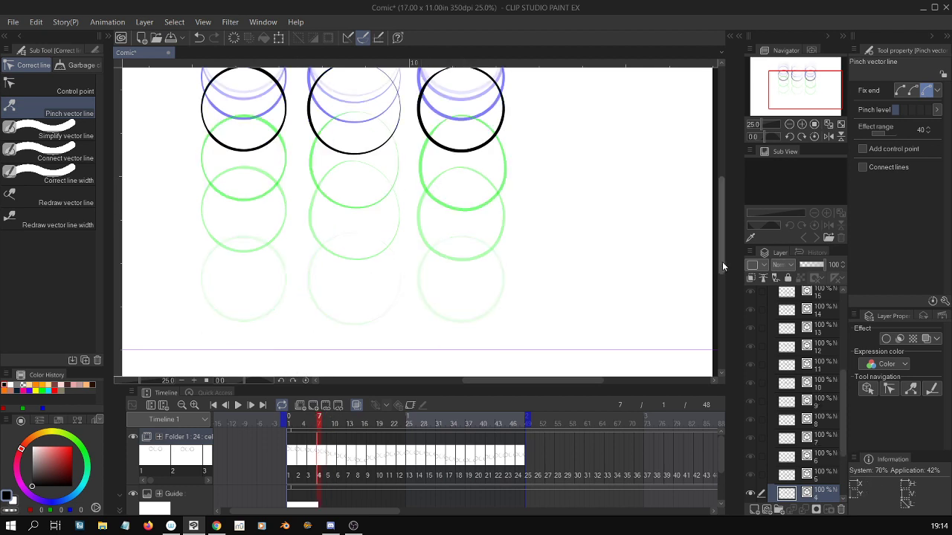
pyautogui.scroll(3, 721, 260)
pyautogui.scroll(2, 720, 199)
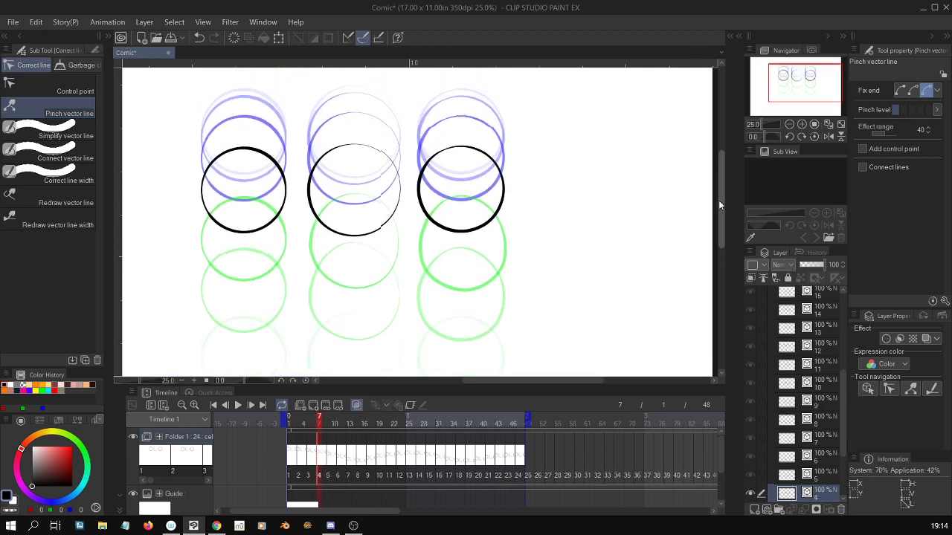
pyautogui.moveTo(320, 163); pyautogui.dragTo(334, 152)
pyautogui.moveTo(350, 229)
pyautogui.mouseDown()
pyautogui.moveTo(329, 212)
pyautogui.moveTo(319, 165)
pyautogui.mouseUp()
pyautogui.moveTo(393, 160)
pyautogui.mouseDown()
pyautogui.moveTo(393, 191)
pyautogui.moveTo(365, 238)
pyautogui.moveTo(331, 228)
pyautogui.moveTo(392, 219)
pyautogui.moveTo(359, 240)
pyautogui.moveTo(392, 225)
pyautogui.moveTo(326, 228)
pyautogui.moveTo(390, 229)
pyautogui.mouseUp()
pyautogui.moveTo(311, 211)
pyautogui.mouseDown()
pyautogui.moveTo(340, 239)
pyautogui.moveTo(398, 209)
pyautogui.mouseUp()
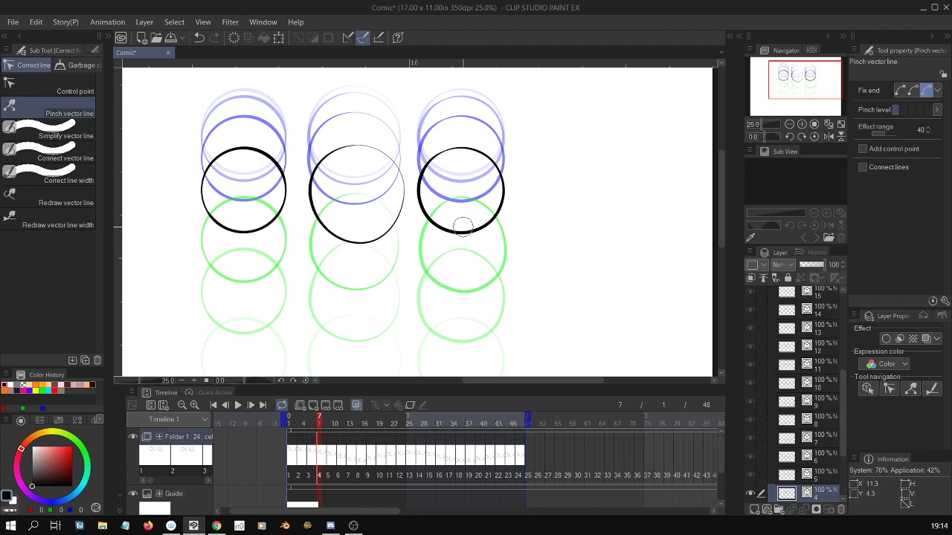
pyautogui.moveTo(463, 226)
pyautogui.mouseDown()
pyautogui.moveTo(441, 220)
pyautogui.moveTo(486, 223)
pyautogui.moveTo(499, 208)
pyautogui.moveTo(504, 167)
pyautogui.moveTo(502, 175)
pyautogui.moveTo(441, 154)
pyautogui.mouseUp()
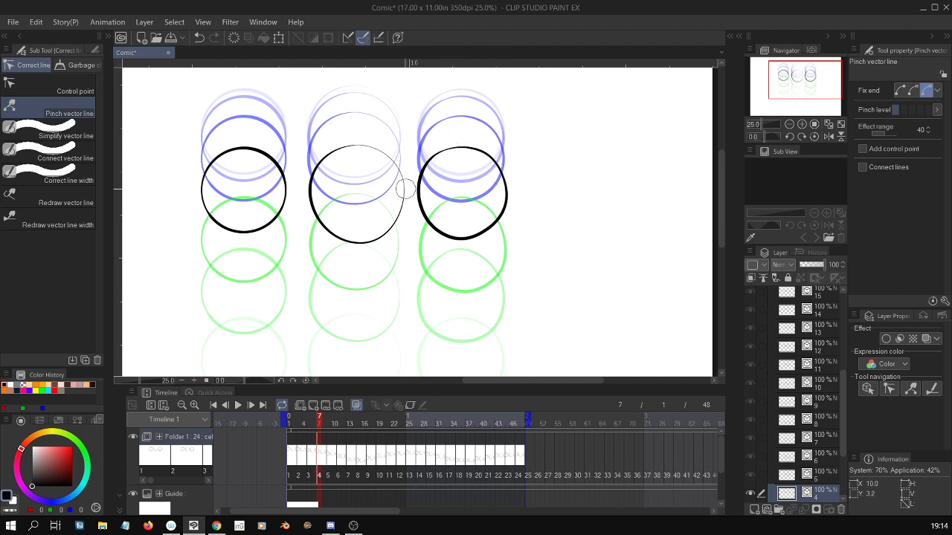
# Pinch the middle and right circles in cels 3 and 2 to give them slightly elongated lower halves
pyautogui.click(310, 455)
pyautogui.moveTo(344, 198); pyautogui.dragTo(344, 207)
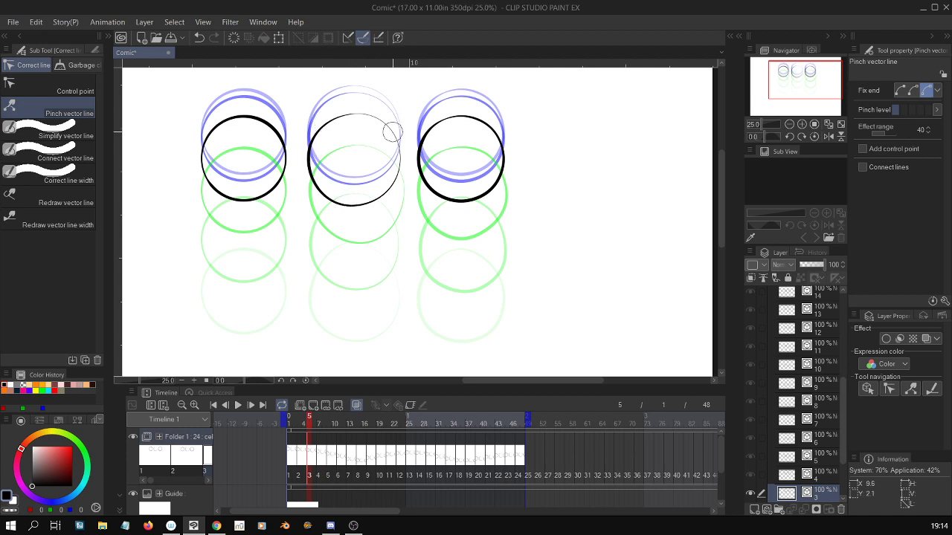
pyautogui.moveTo(404, 138); pyautogui.dragTo(385, 123)
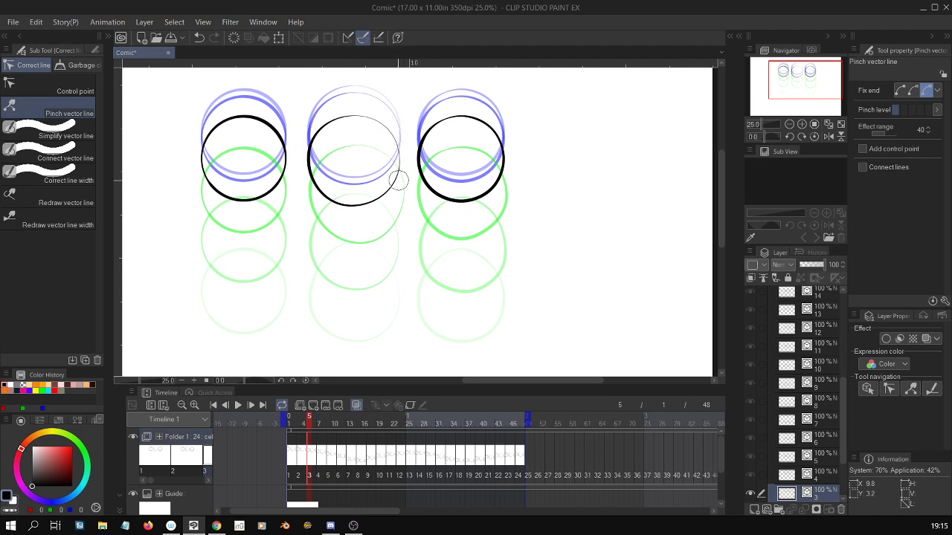
pyautogui.moveTo(450, 190)
pyautogui.mouseDown()
pyautogui.moveTo(492, 190)
pyautogui.moveTo(501, 172)
pyautogui.mouseUp()
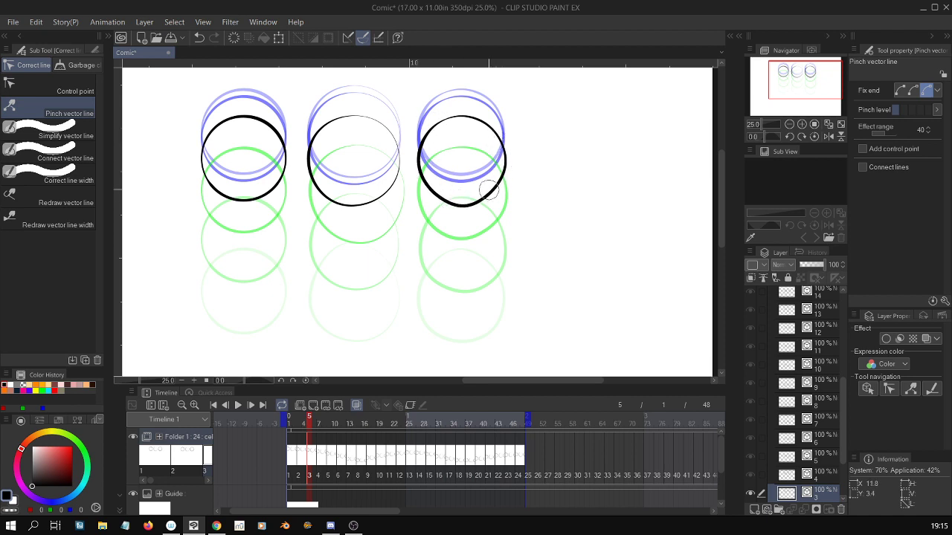
pyautogui.click(300, 453)
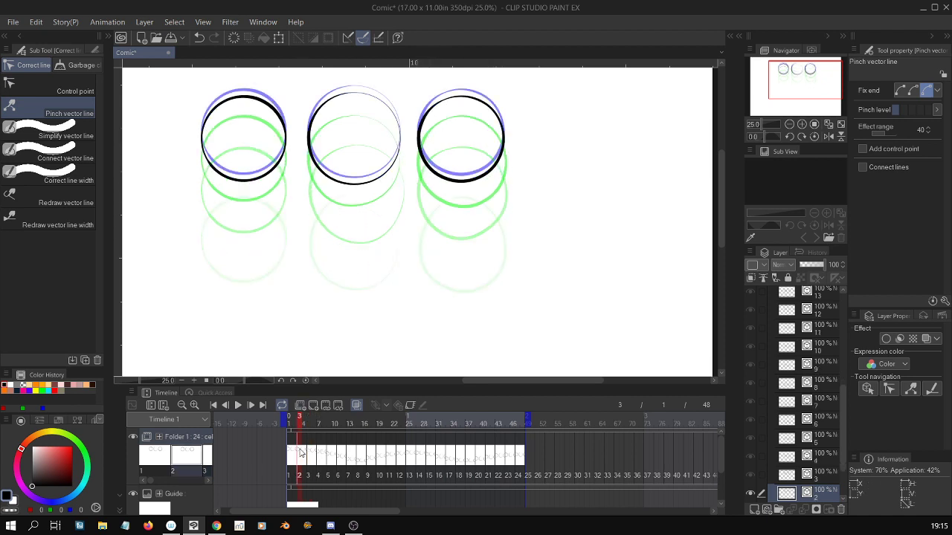
pyautogui.moveTo(318, 110)
pyautogui.mouseDown()
pyautogui.moveTo(311, 154)
pyautogui.moveTo(355, 171)
pyautogui.moveTo(356, 182)
pyautogui.moveTo(397, 159)
pyautogui.moveTo(461, 158)
pyautogui.moveTo(432, 166)
pyautogui.moveTo(482, 179)
pyautogui.moveTo(499, 159)
pyautogui.moveTo(499, 121)
pyautogui.mouseUp()
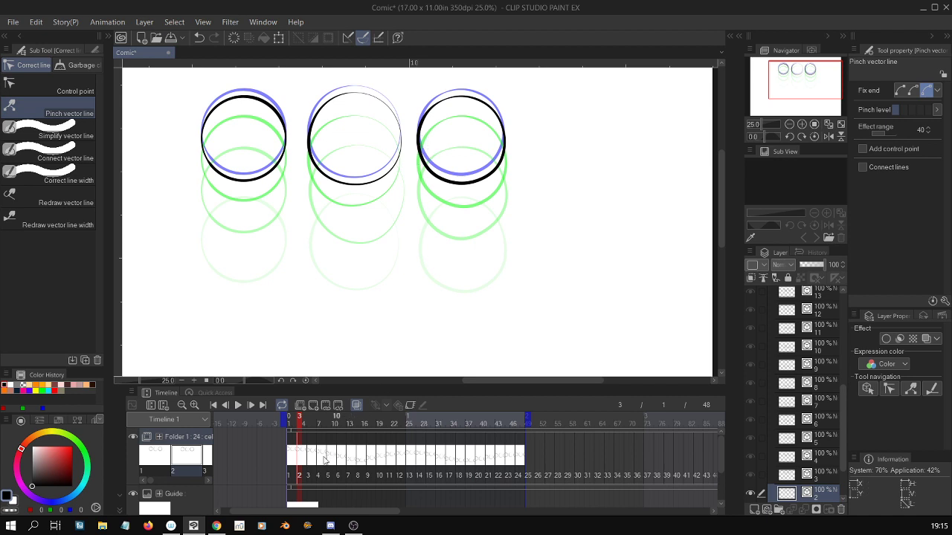
# Play the looping animation from cel 1 with the whole canvas in view to check the bounce of all three circles
pyautogui.click(296, 459)
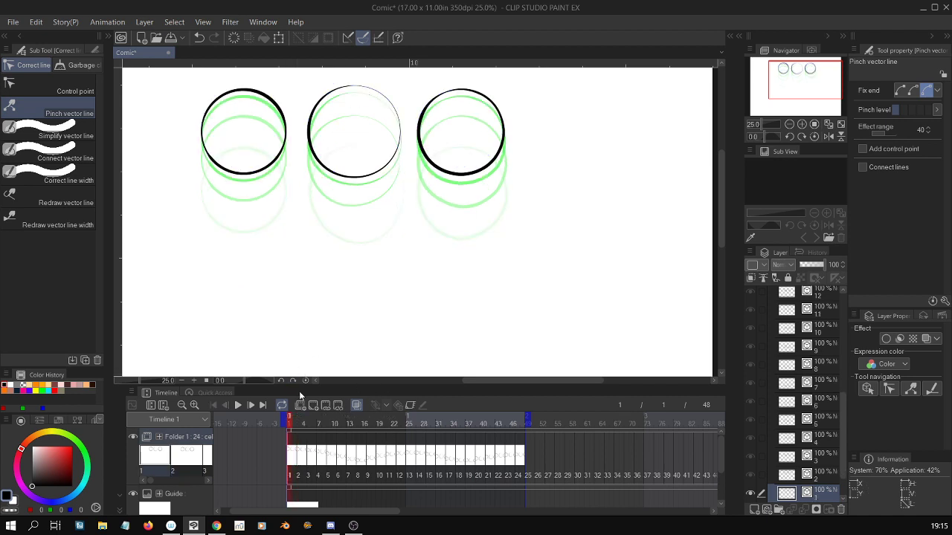
pyautogui.click(240, 405)
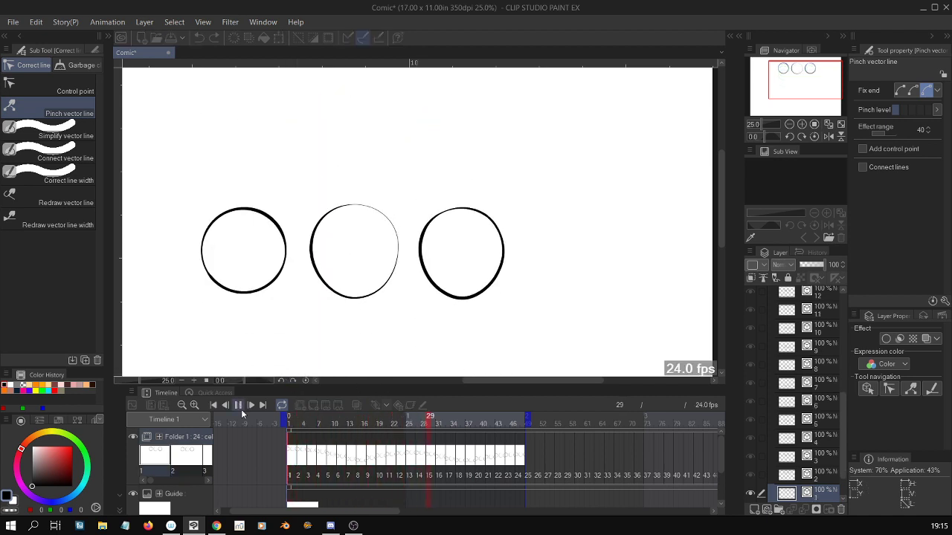
pyautogui.scroll(-1, 426, 223)
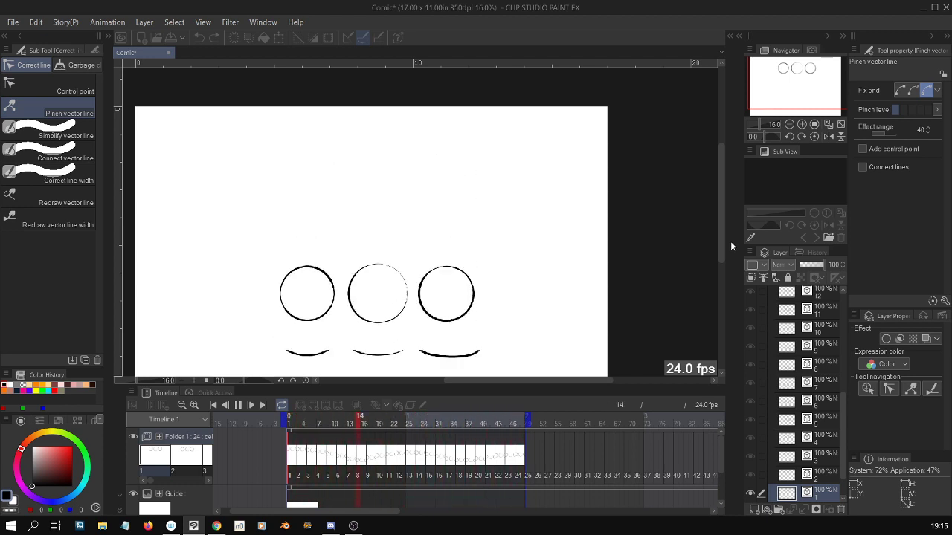
pyautogui.hotkey('ctrl', '-')
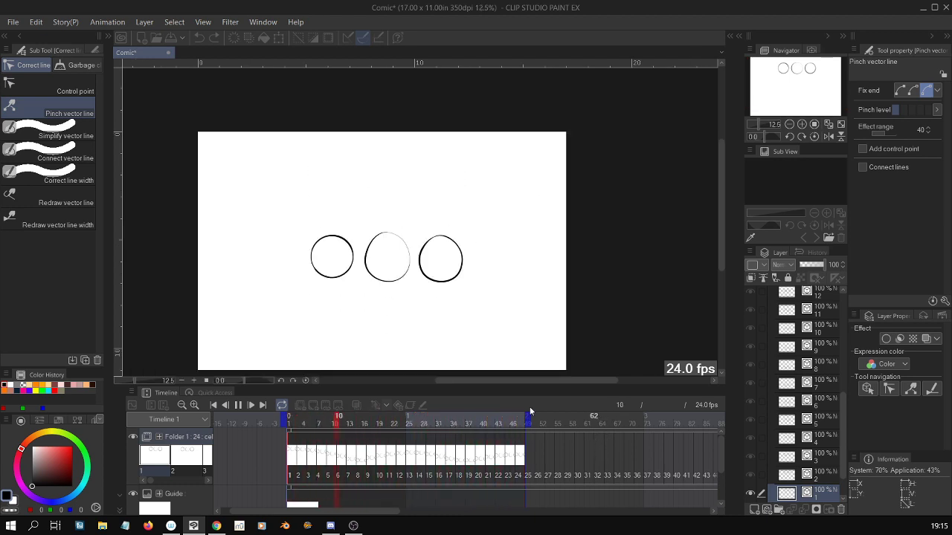
pyautogui.click(239, 405)
# Inspect the middle circle's vector line in cel 15 with the Object tool, deselect it and display cel 8
pyautogui.press('o')
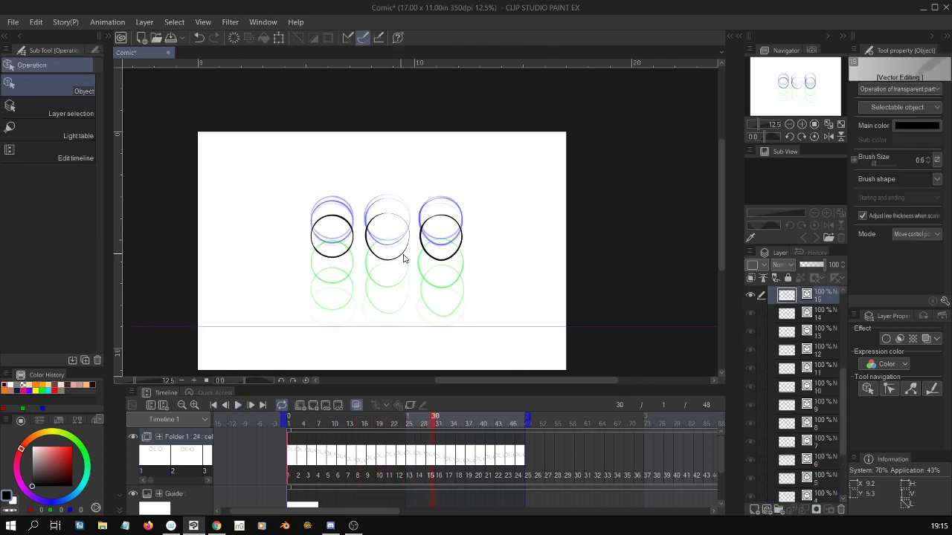
pyautogui.click(406, 254)
pyautogui.scroll(-3, 539, 273)
pyautogui.scroll(4, 539, 274)
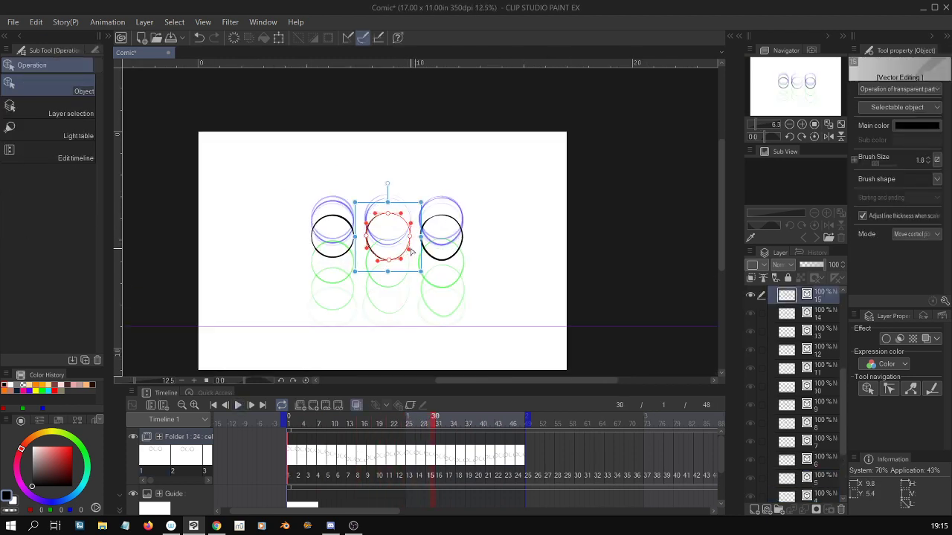
pyautogui.scroll(1, 537, 273)
pyautogui.click(367, 340)
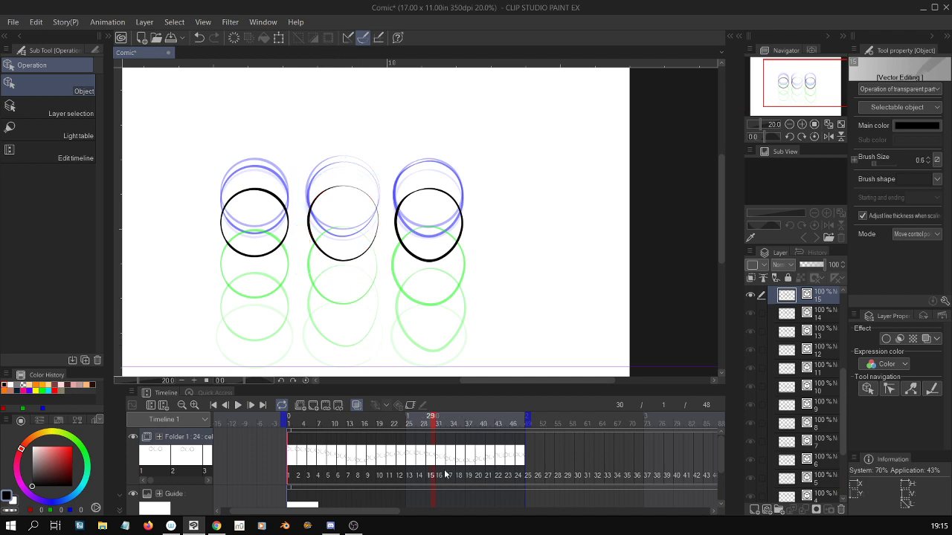
pyautogui.click(367, 470)
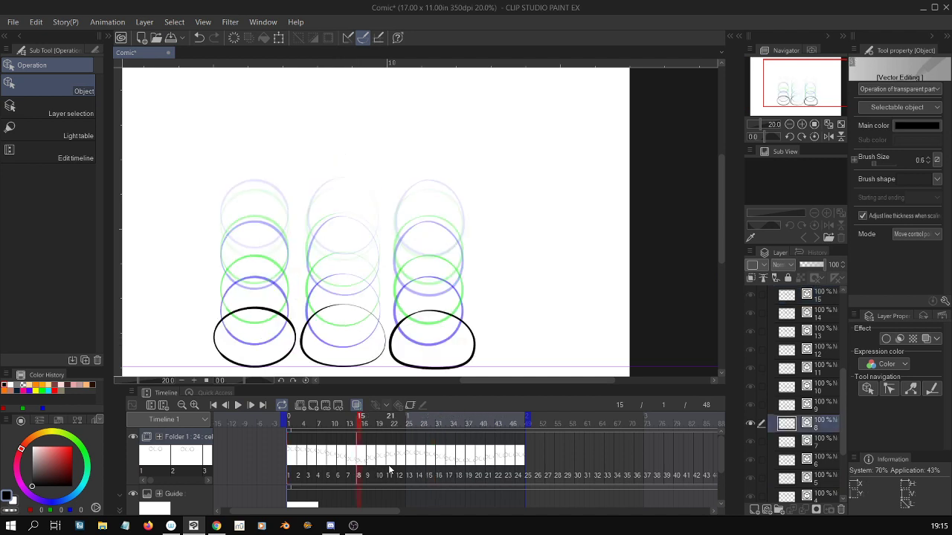
# Select the middle circle's vector line in cel 8 and reshape its control handles to flare the lower sides and flatten the top
pyautogui.click(375, 368)
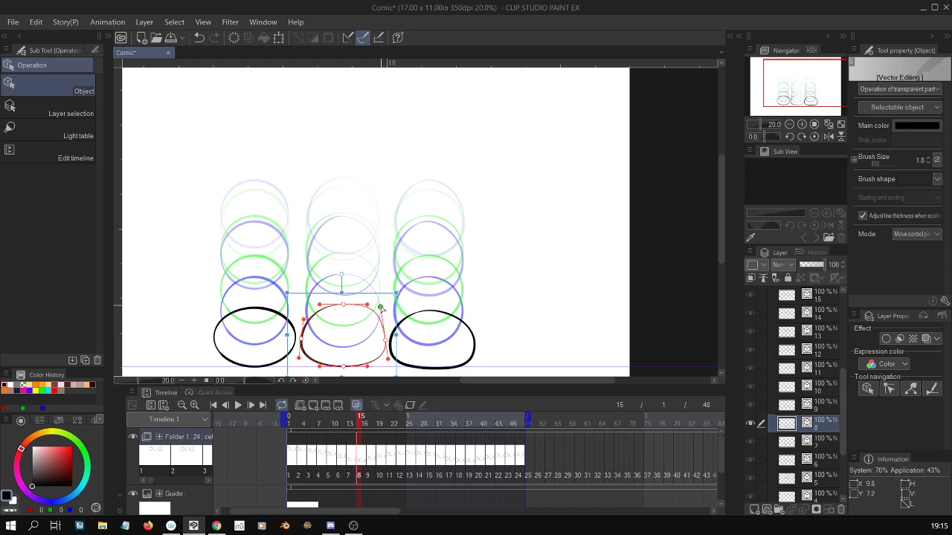
pyautogui.moveTo(375, 314); pyautogui.dragTo(393, 362)
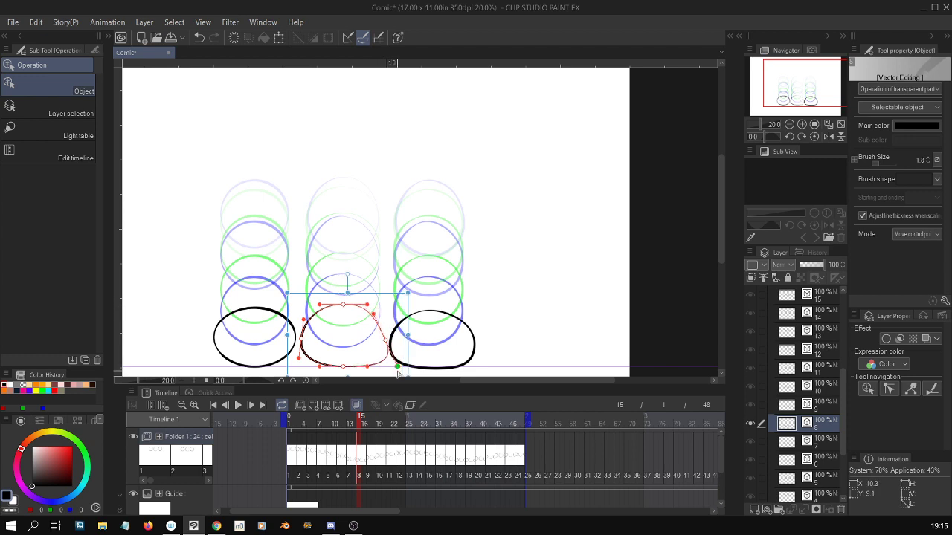
pyautogui.moveTo(298, 358); pyautogui.dragTo(292, 364)
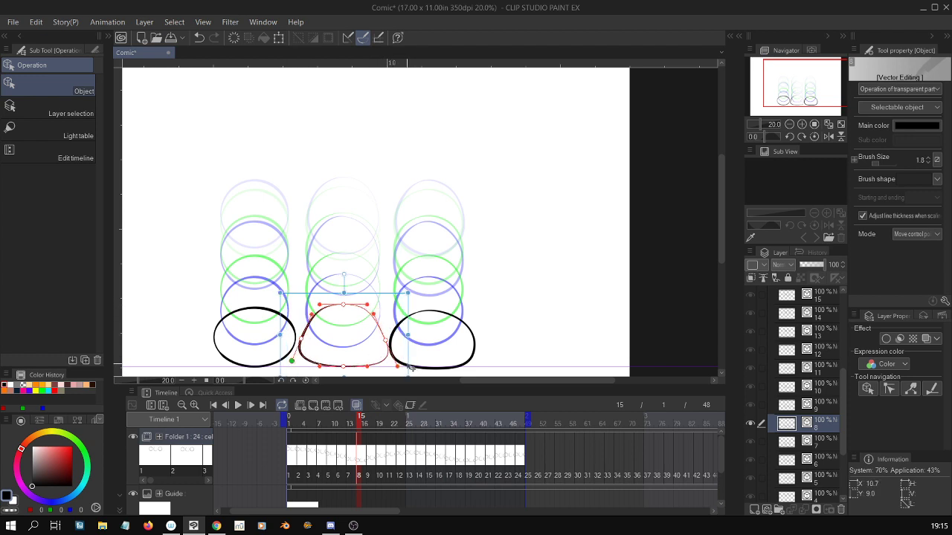
pyautogui.moveTo(311, 318); pyautogui.dragTo(365, 309)
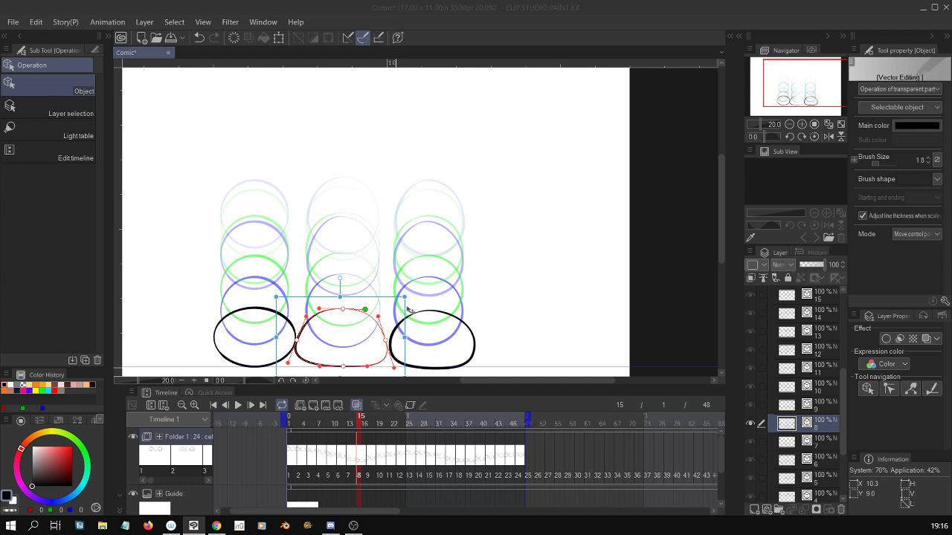
# Broaden the middle circle's base in cel 8 by lengthening its bottom curve handles, and pull its left side slightly inward
pyautogui.scroll(1, 407, 310)
pyautogui.moveTo(718, 238); pyautogui.dragTo(720, 245)
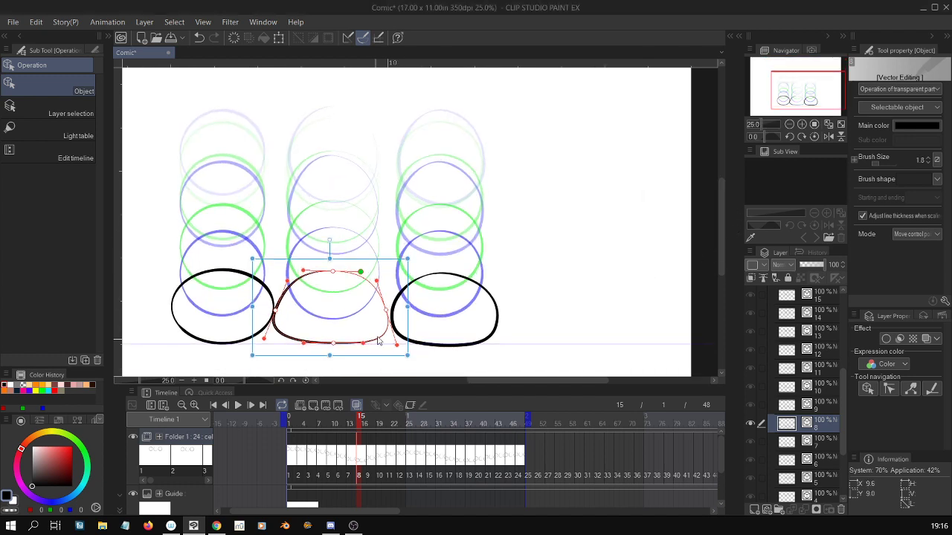
pyautogui.moveTo(365, 345); pyautogui.dragTo(372, 344)
pyautogui.moveTo(304, 343); pyautogui.dragTo(295, 342)
pyautogui.moveTo(274, 309); pyautogui.dragTo(280, 305)
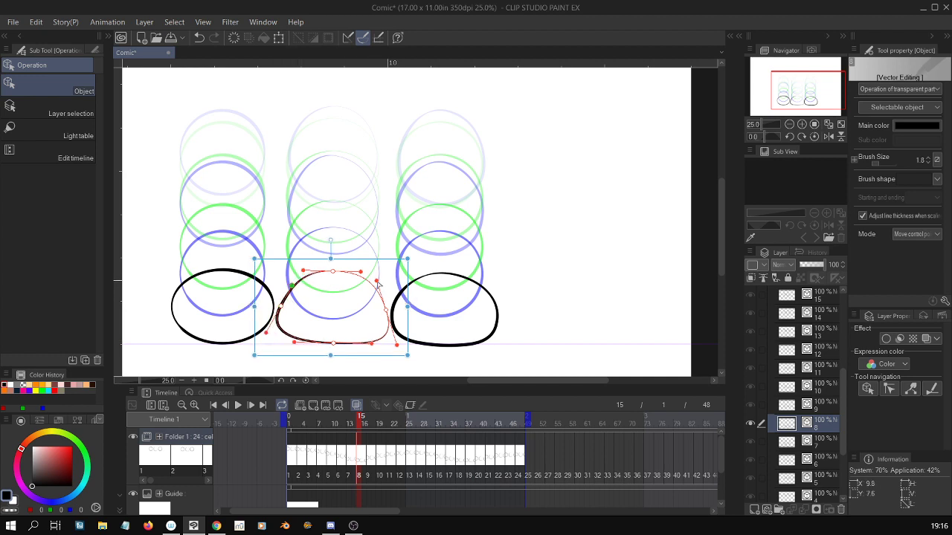
pyautogui.moveTo(396, 344); pyautogui.dragTo(396, 339)
# Lower the middle circle's top control point slightly, widen its bottom curve further and move its right control point outward in cel 8
pyautogui.moveTo(333, 272); pyautogui.dragTo(336, 274)
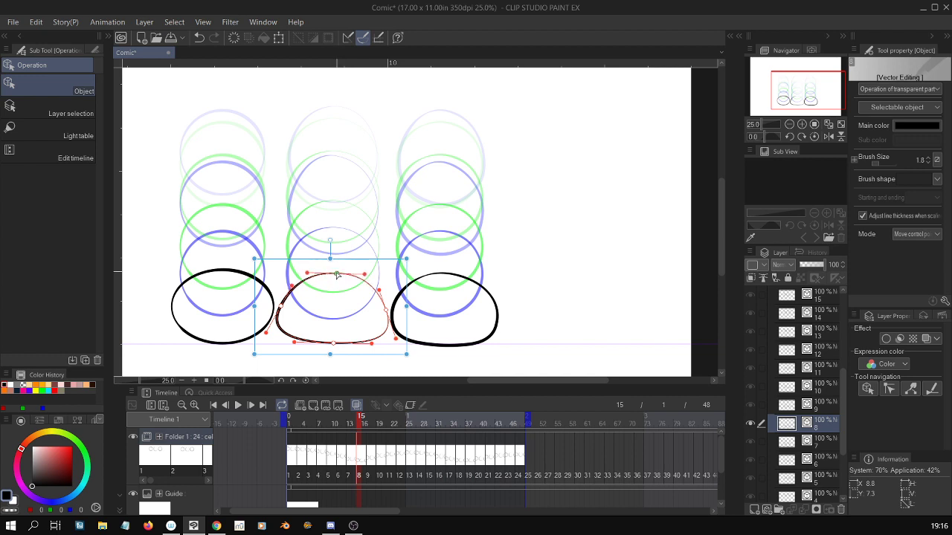
pyautogui.click(291, 287)
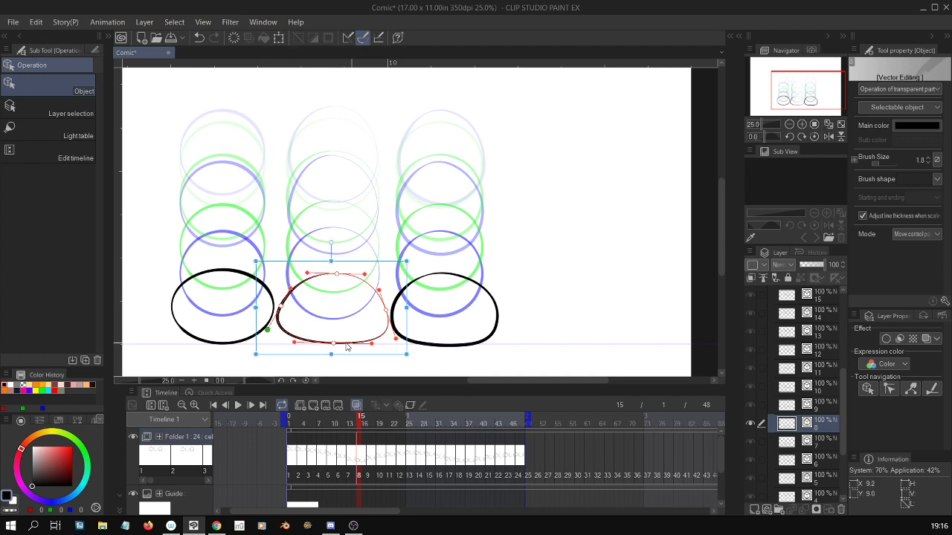
pyautogui.moveTo(333, 343); pyautogui.dragTo(285, 344)
pyautogui.moveTo(373, 344); pyautogui.dragTo(391, 309)
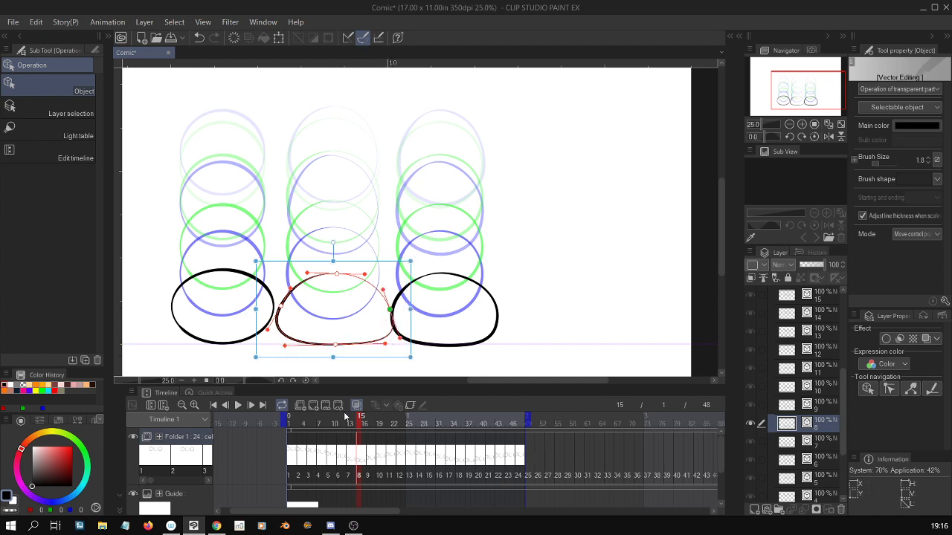
# Play the looping animation with the whole canvas in view to check the middle circle's squash, and stop the playback
pyautogui.click(242, 406)
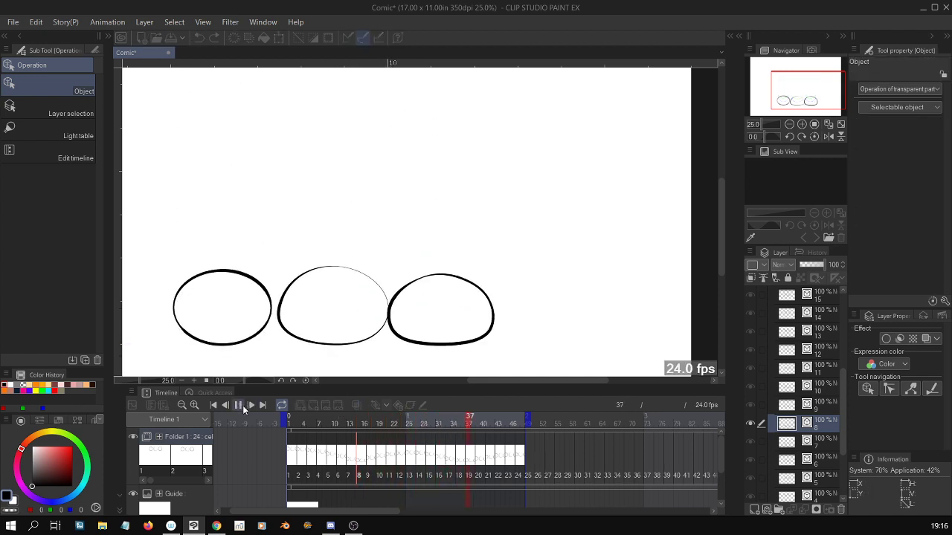
pyautogui.hotkey('ctrl', '-')
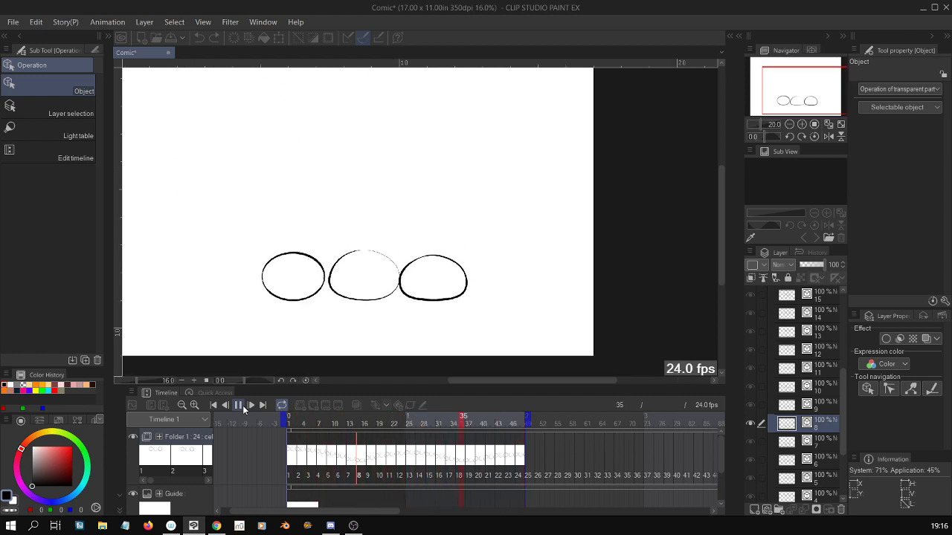
pyautogui.hotkey('ctrl', '-')
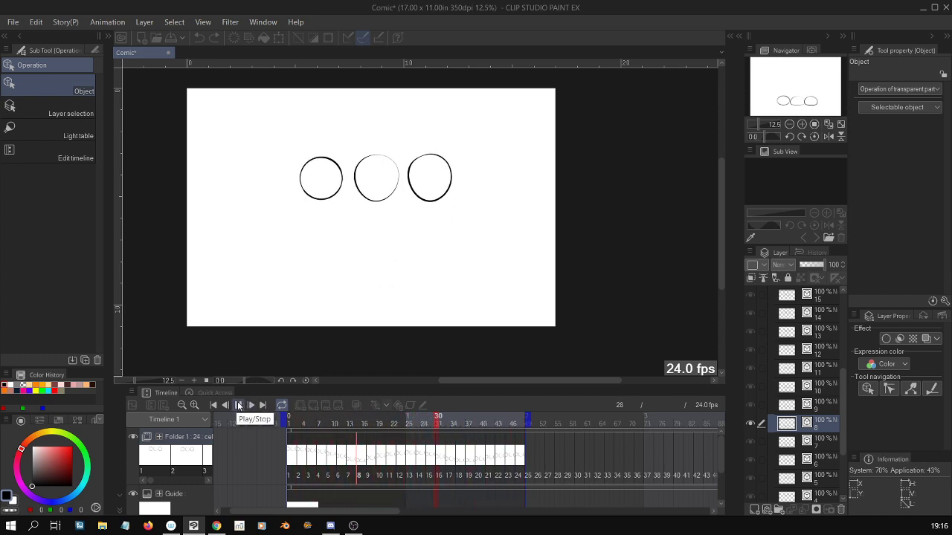
pyautogui.hotkey('ctrl', '-')
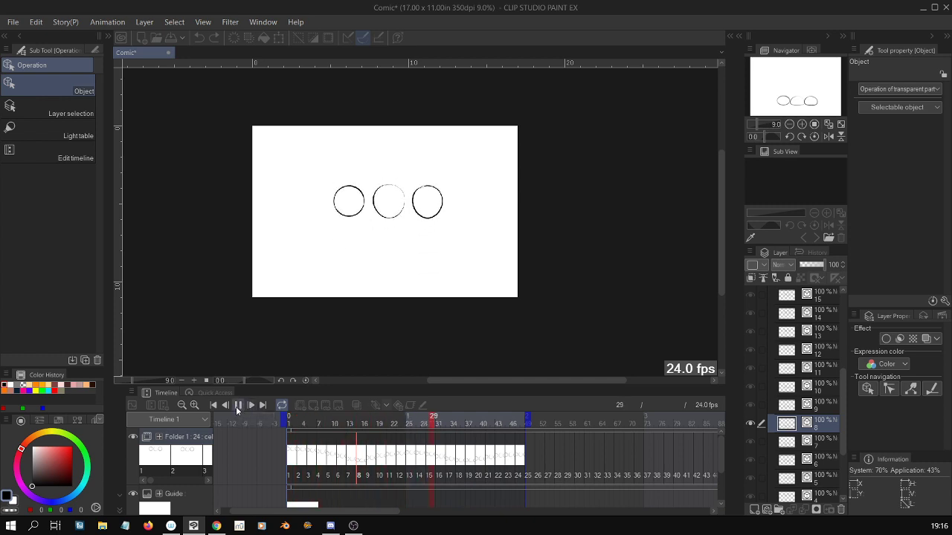
pyautogui.click(238, 405)
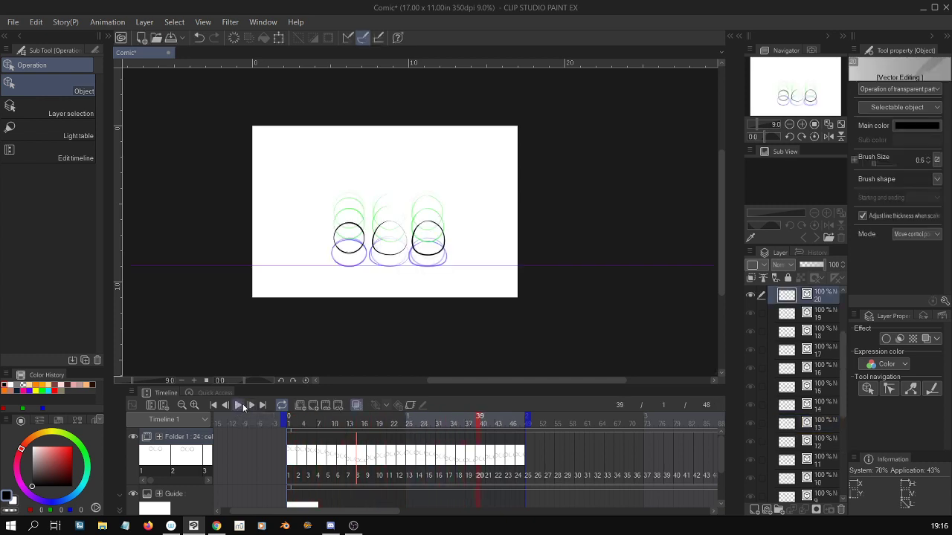